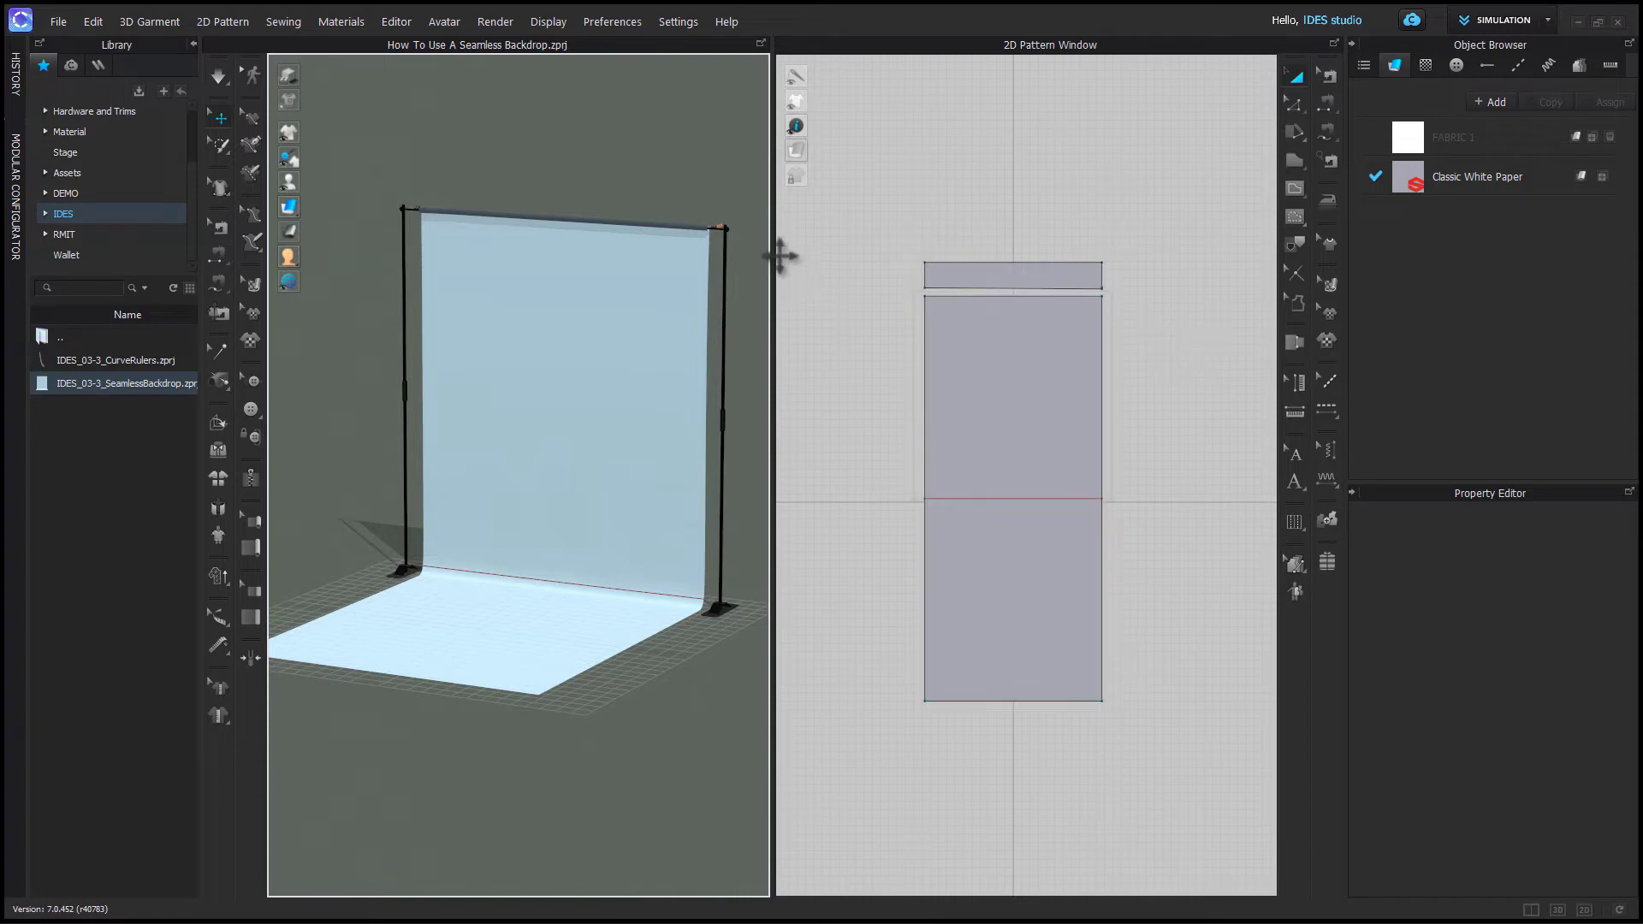
- Inspect the paper roll at the top of the backdrop stand, selecting its roll pattern in both views
scroll(678, 249, "up", 10)
scroll(608, 458, "down", 3)
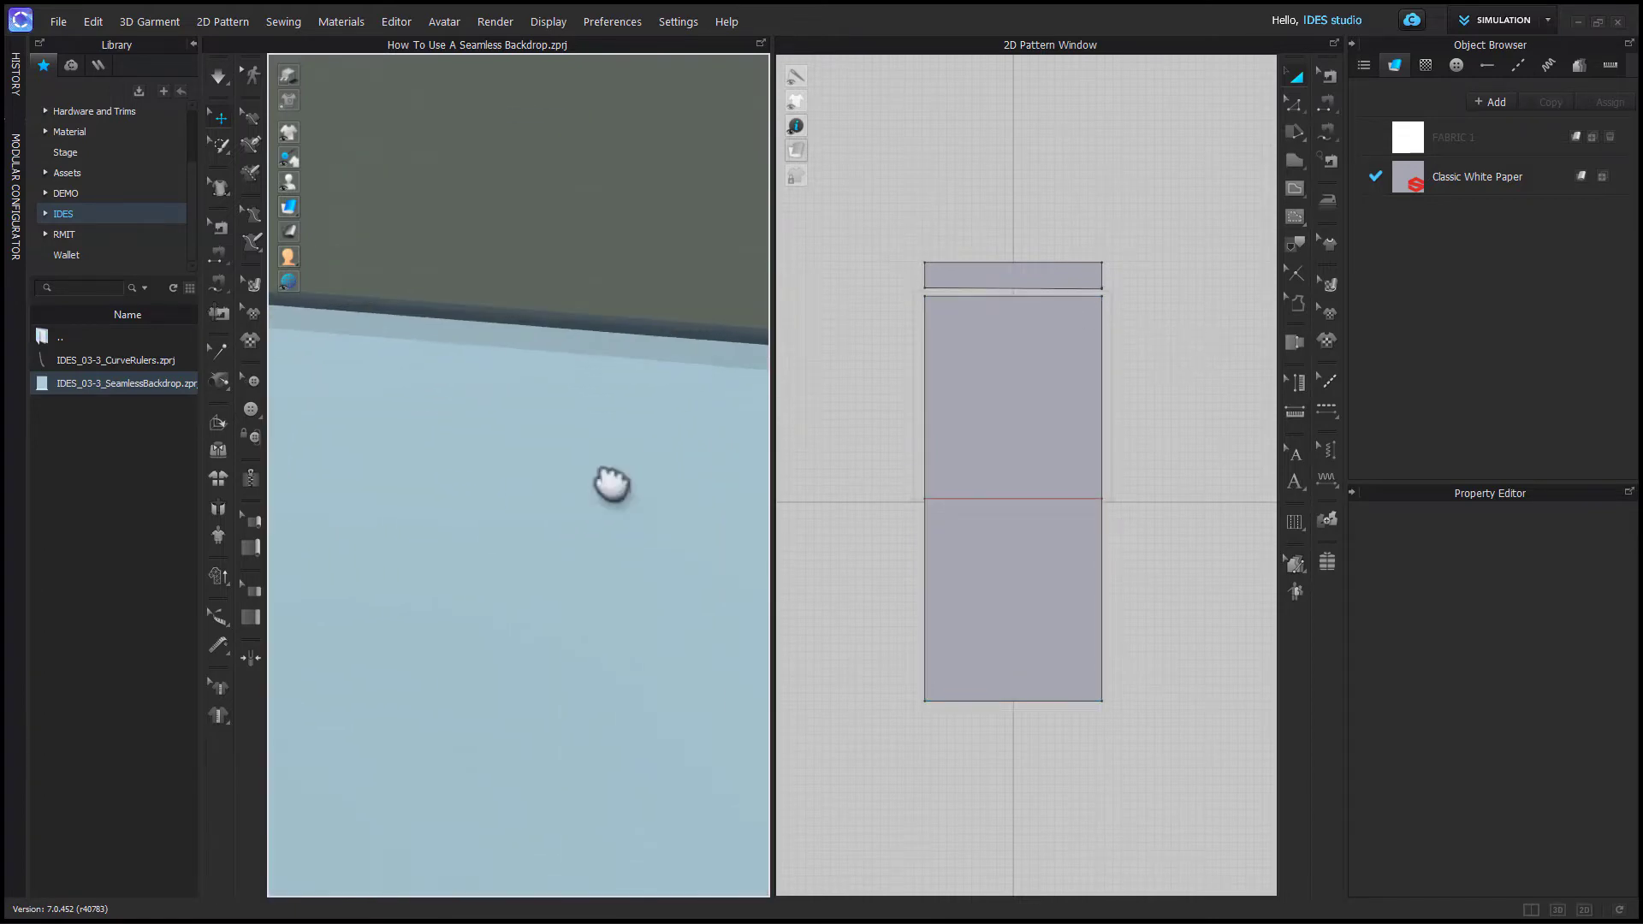
left_click(619, 420)
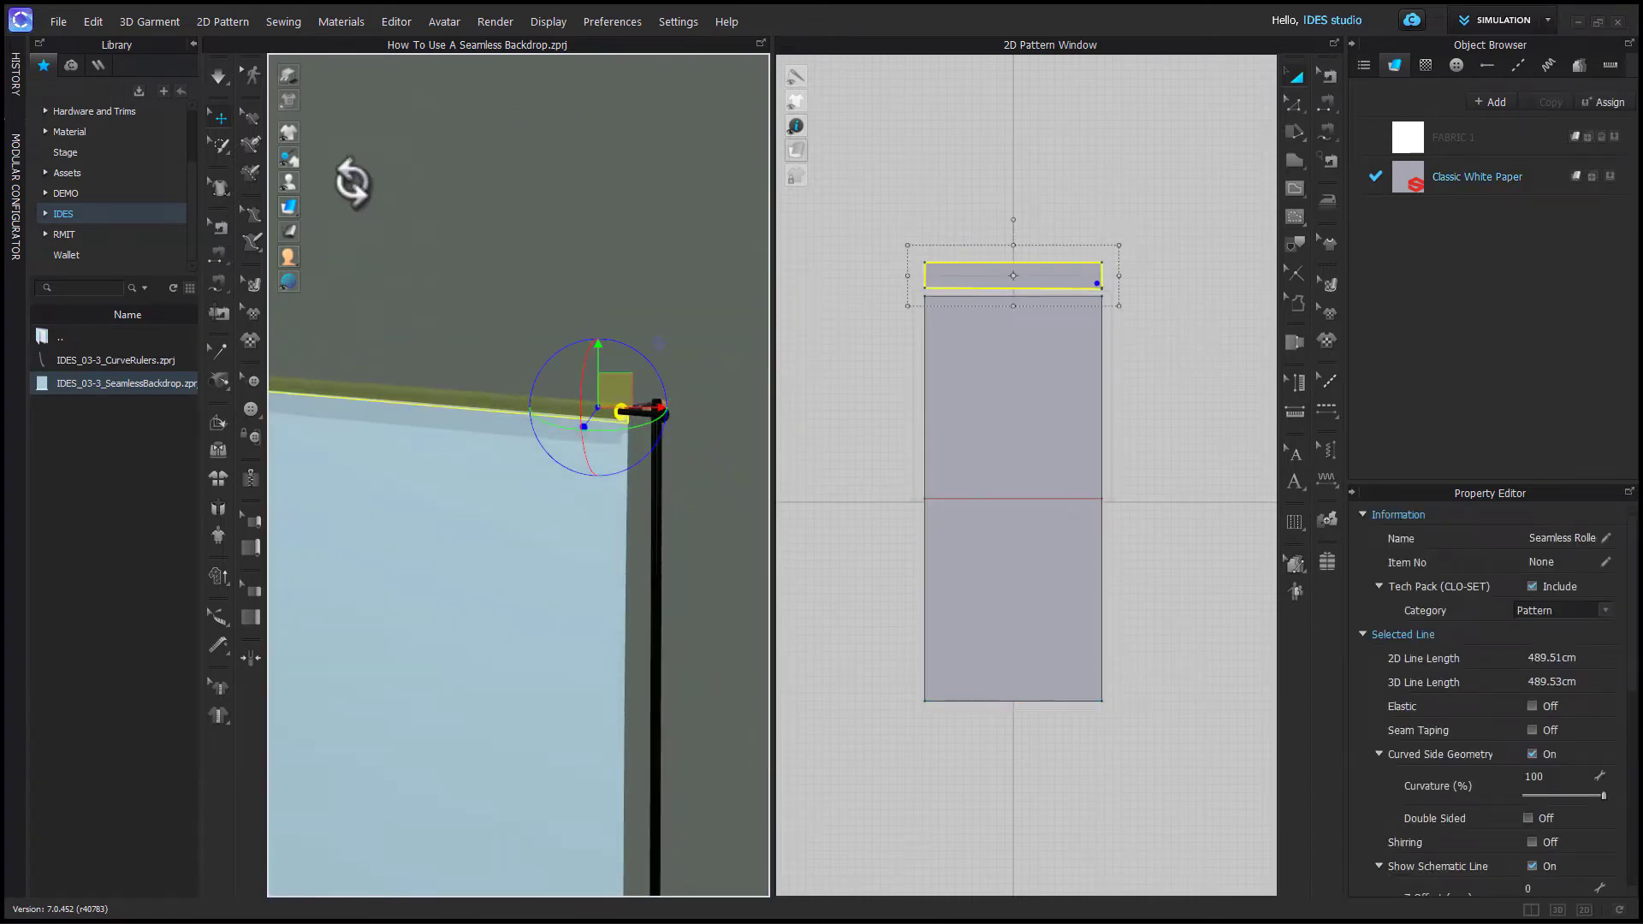
scroll(568, 476, "up", 5)
scroll(693, 458, "down", 5)
left_click(684, 453)
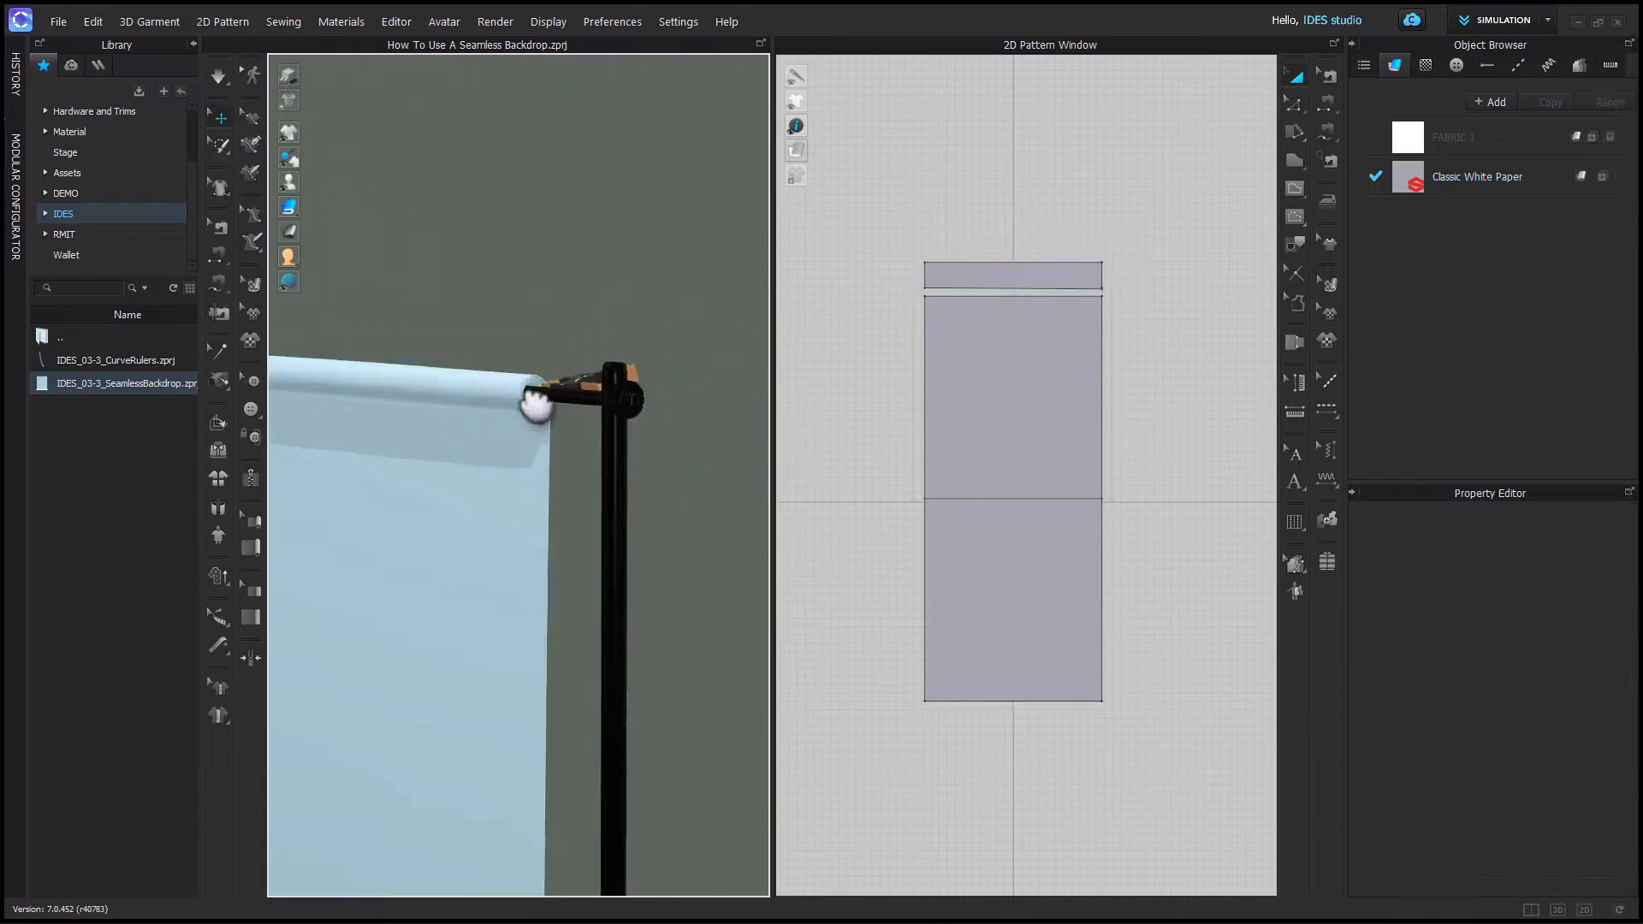
scroll(563, 412, "up", 5)
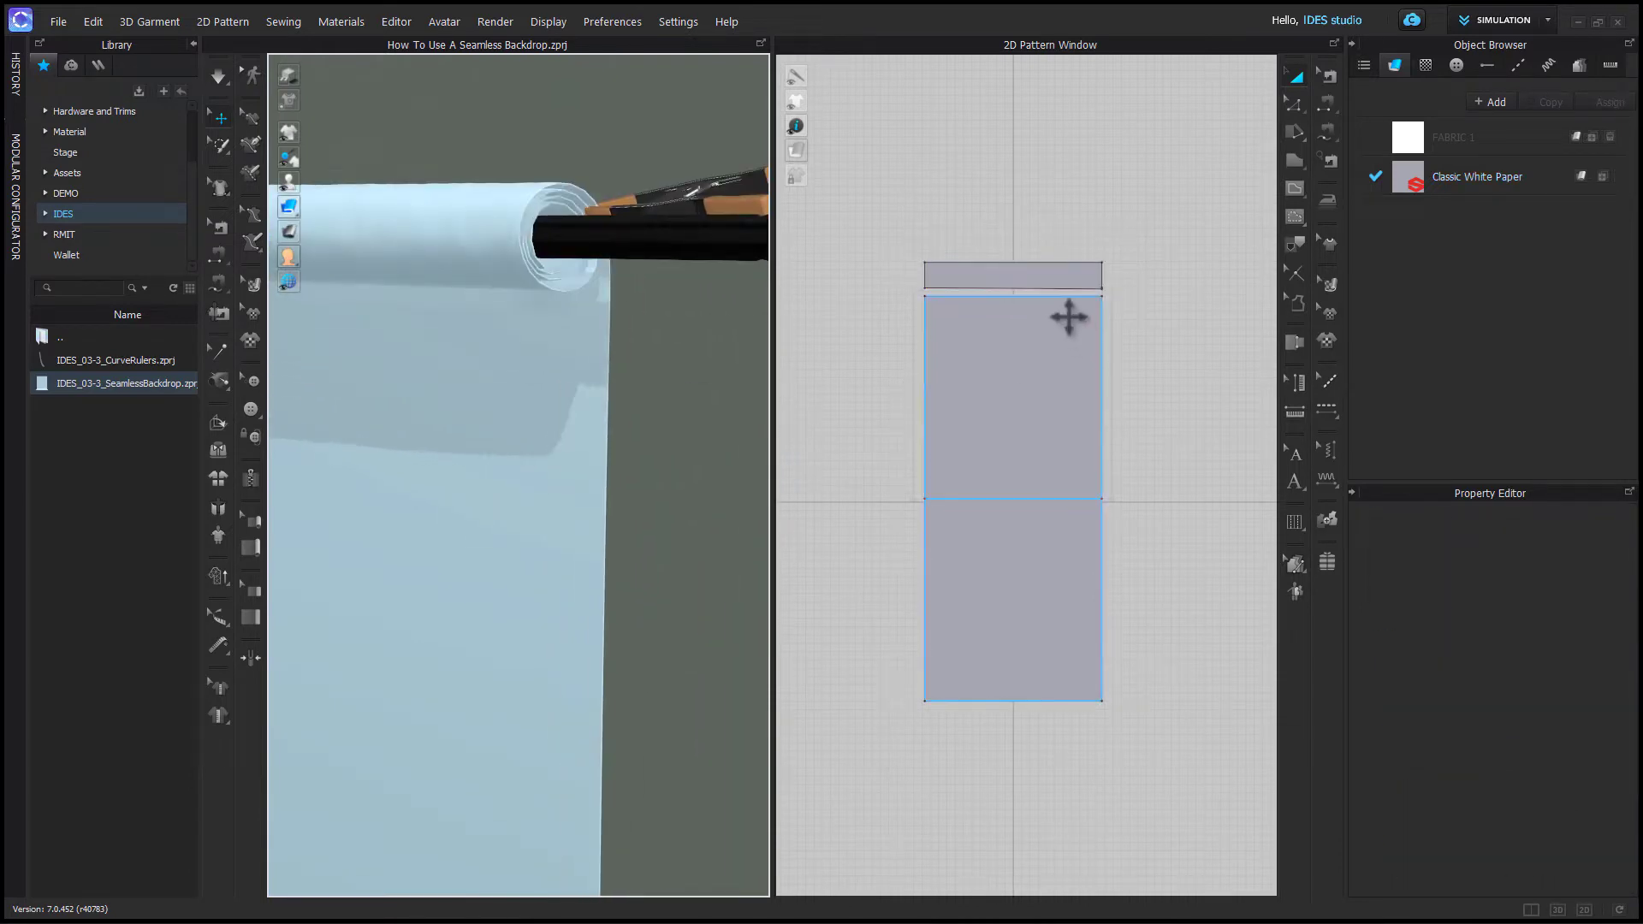
left_click(1021, 282)
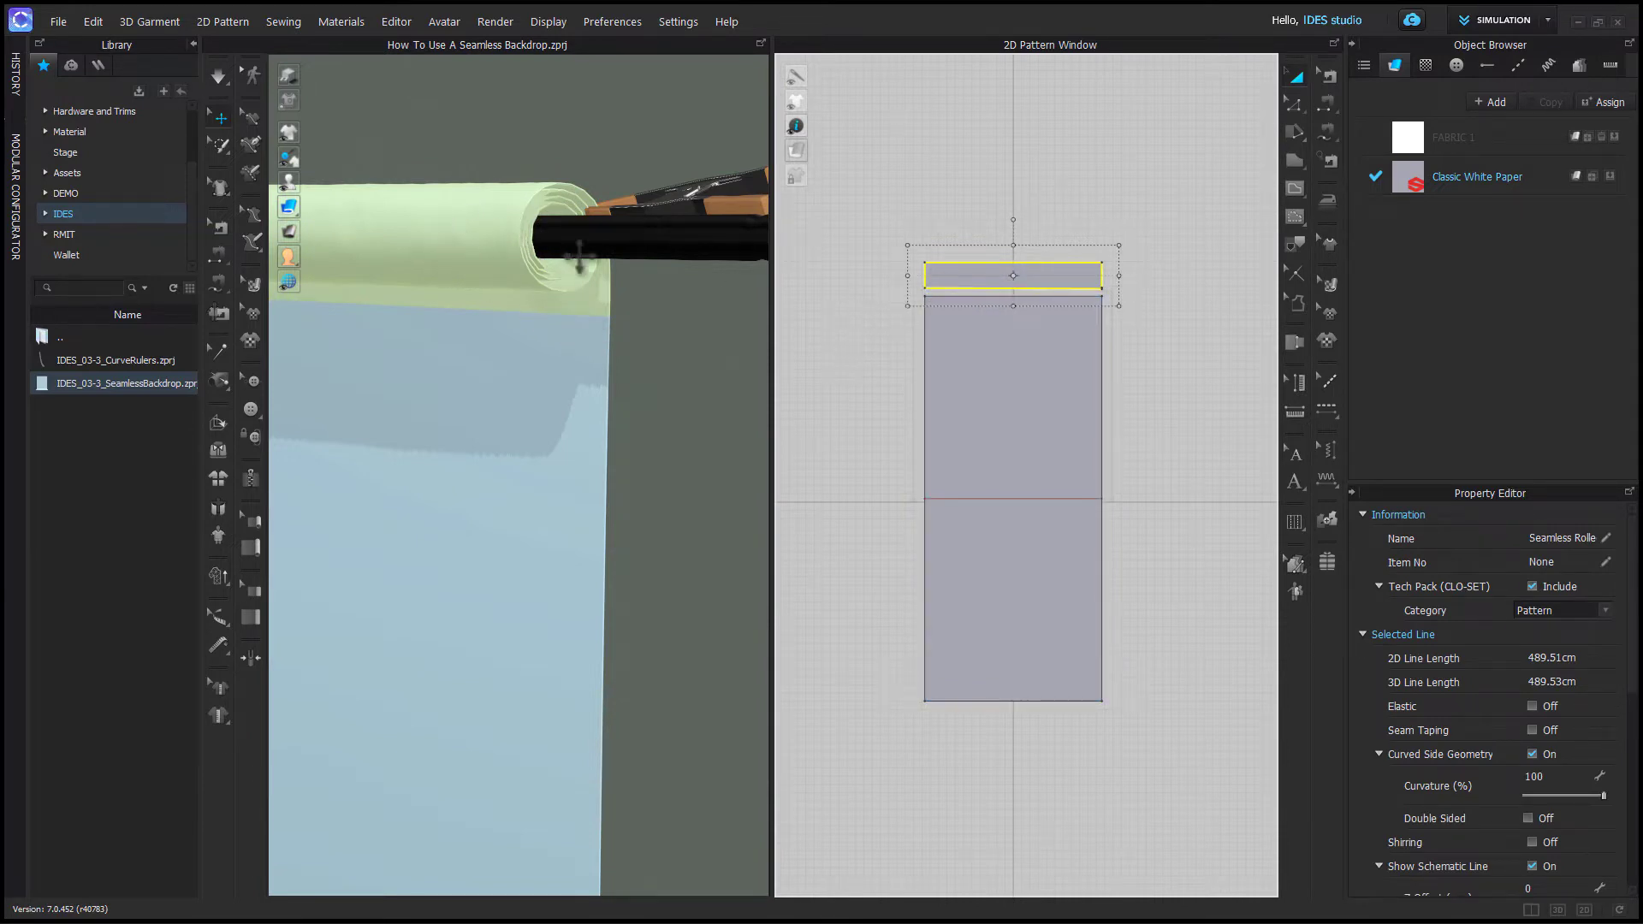
left_click(586, 221)
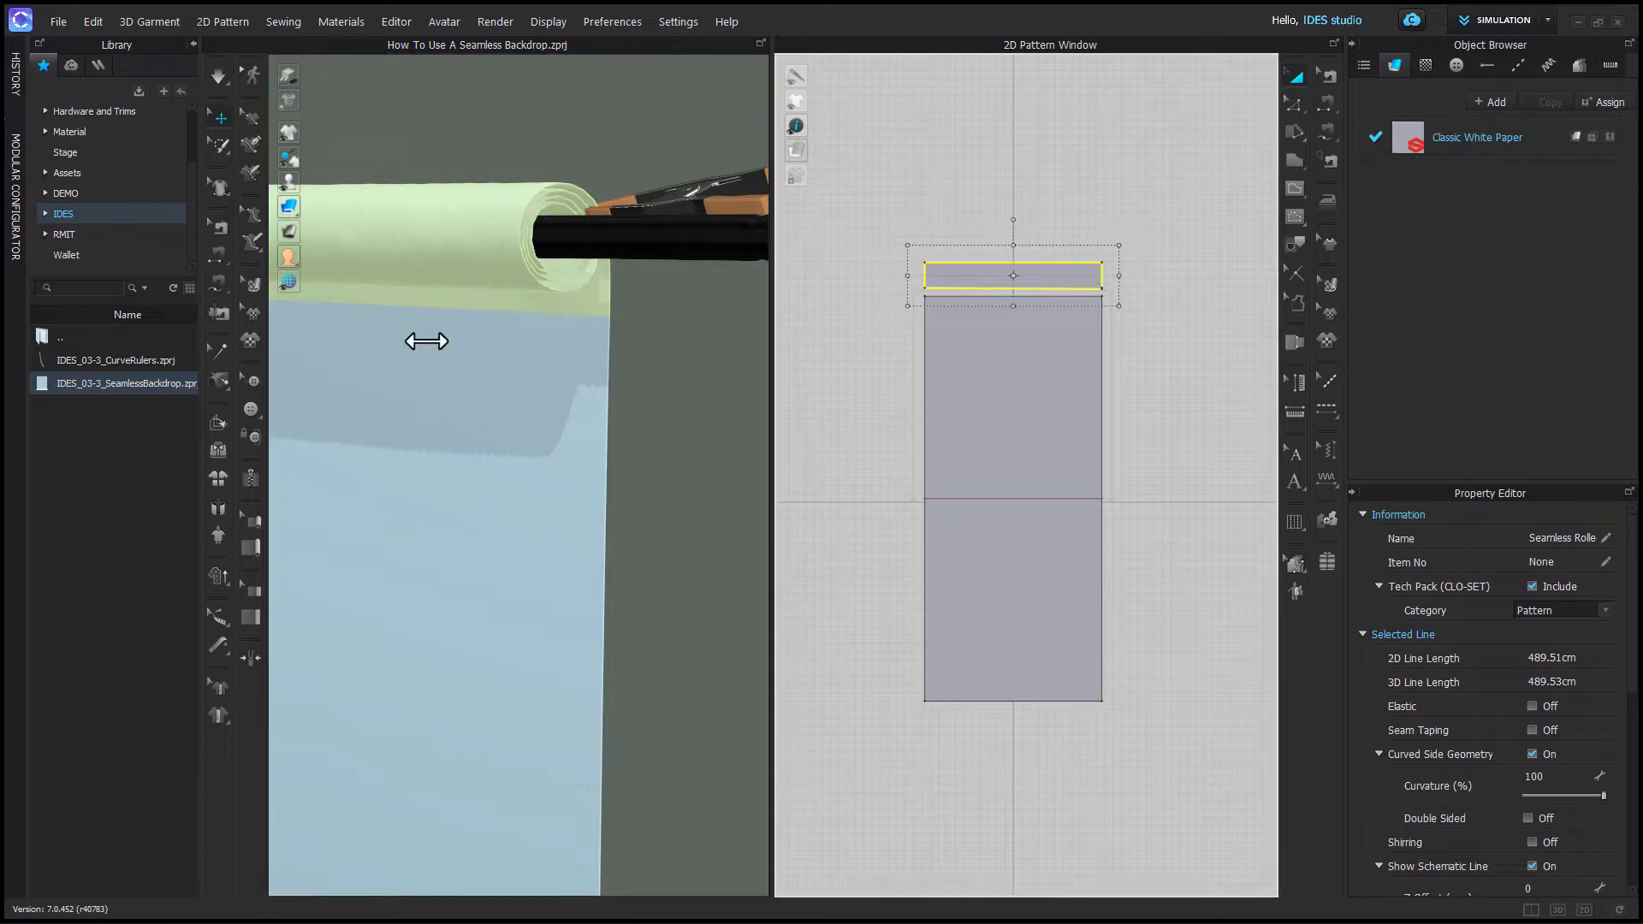
- Select and inspect the main seamless paper pattern in the 3D view
left_click(979, 418)
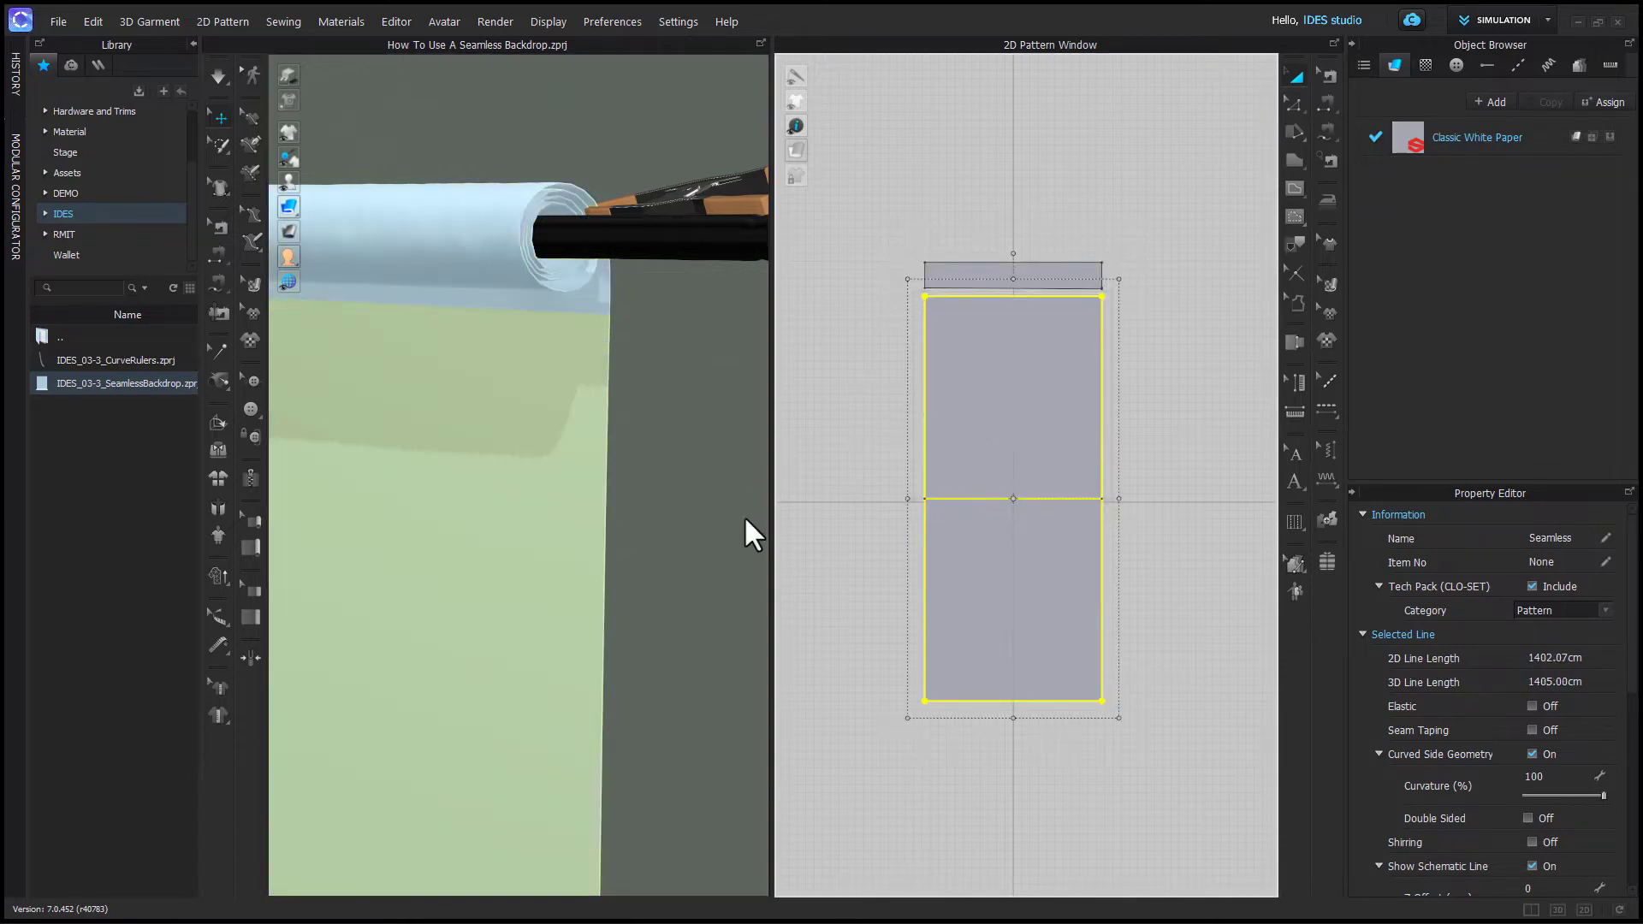
scroll(660, 569, "down", 3)
key("f")
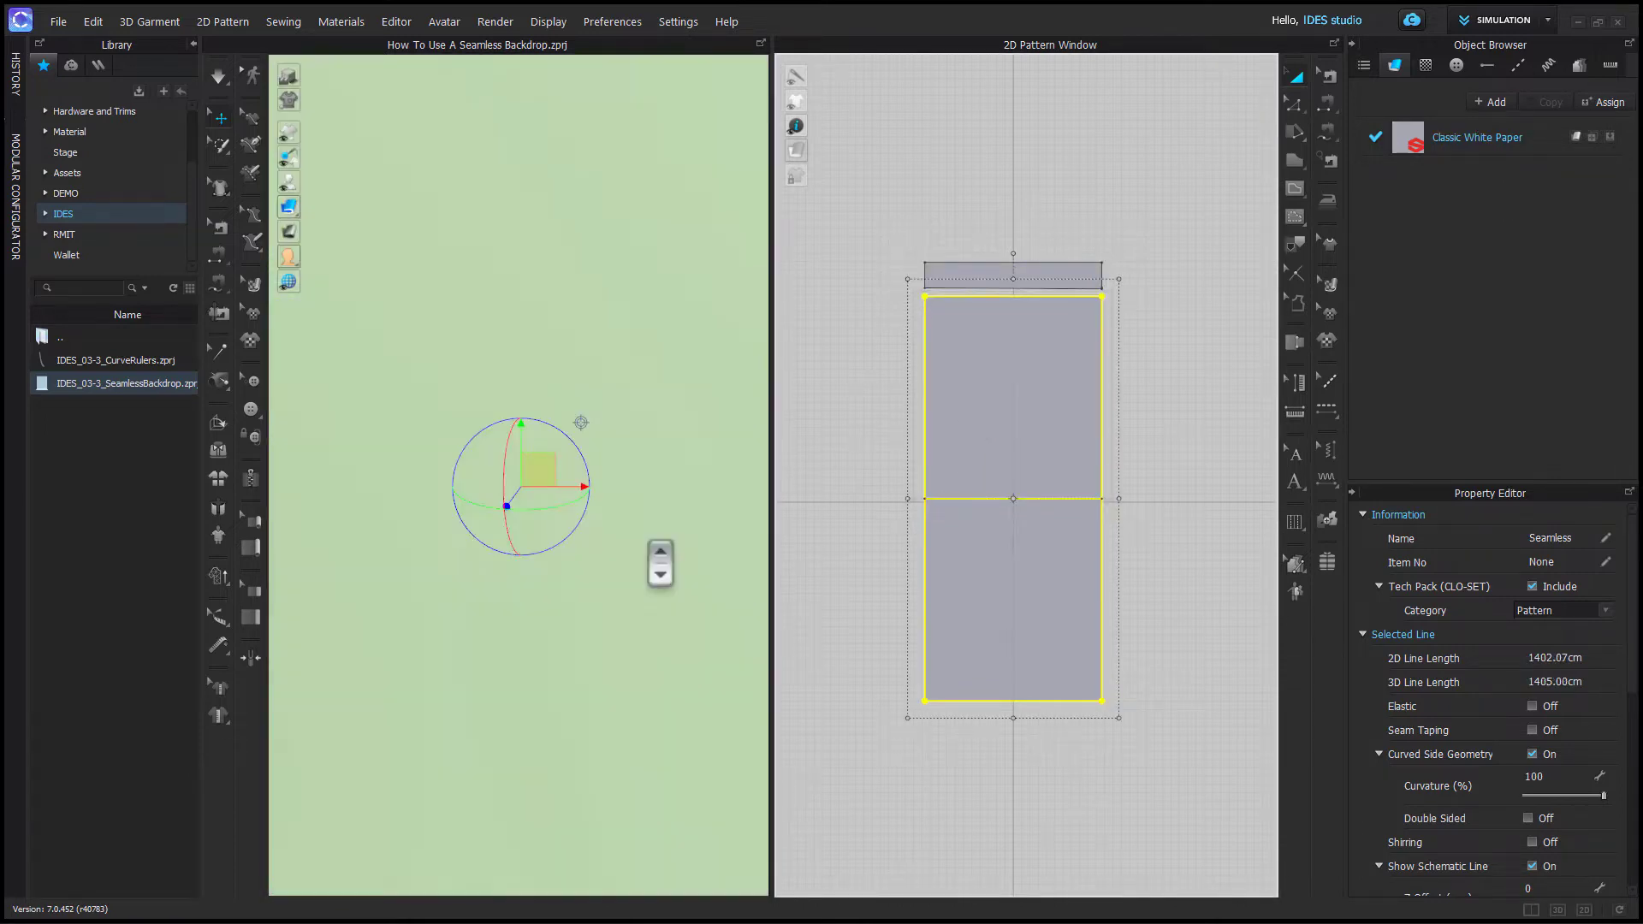
scroll(676, 579, "down", 4)
scroll(663, 561, "down", 3)
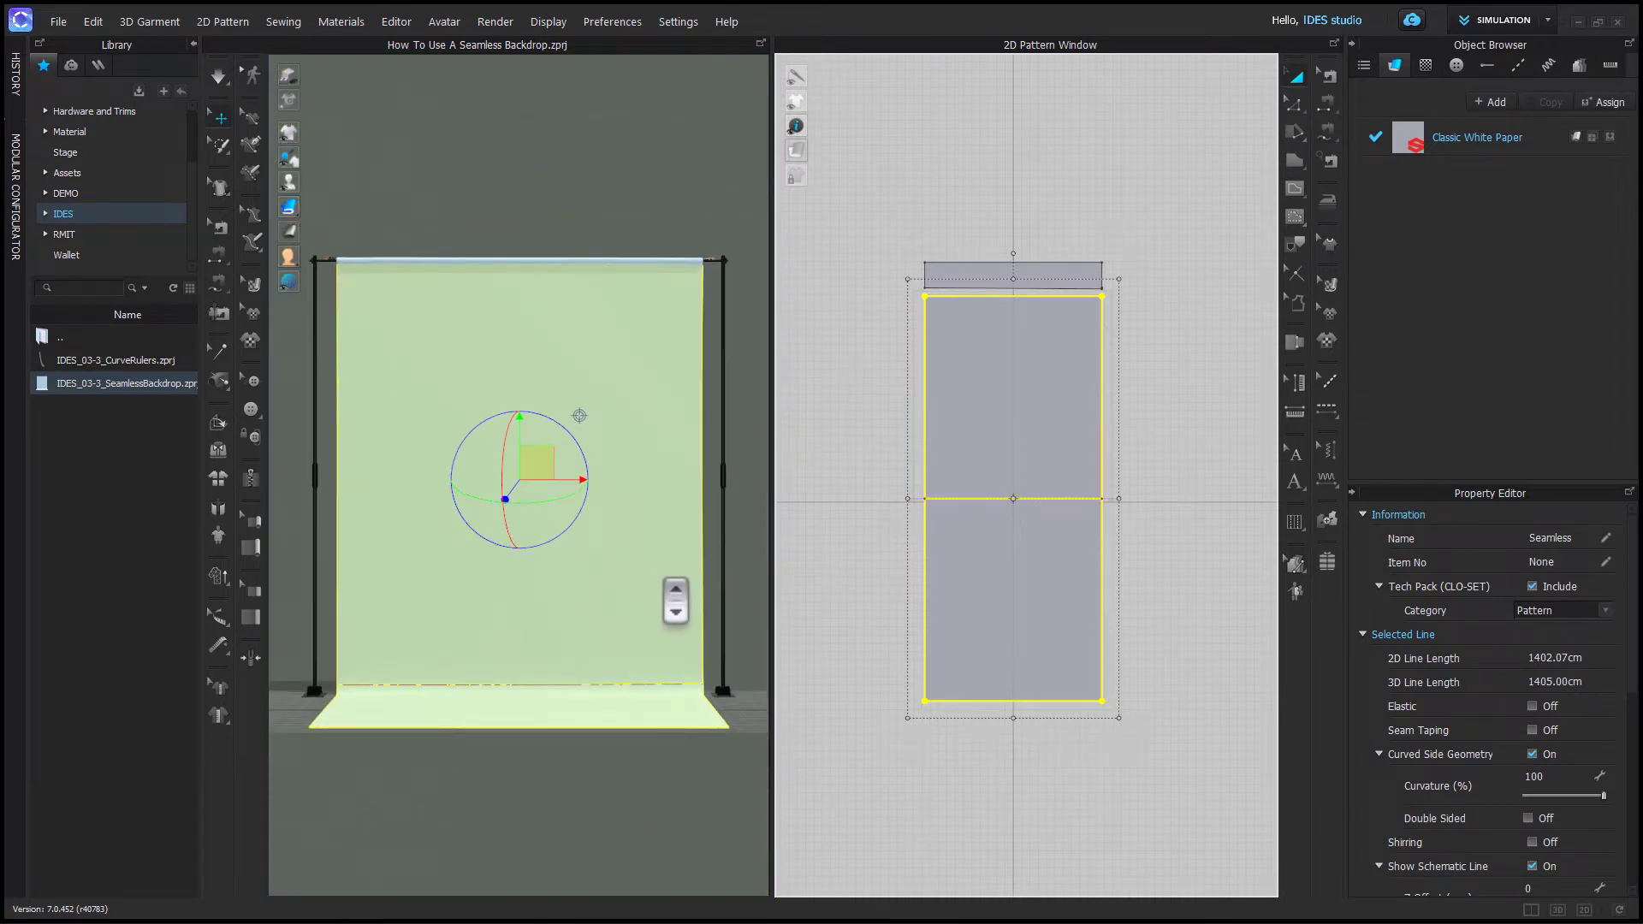
key("a")
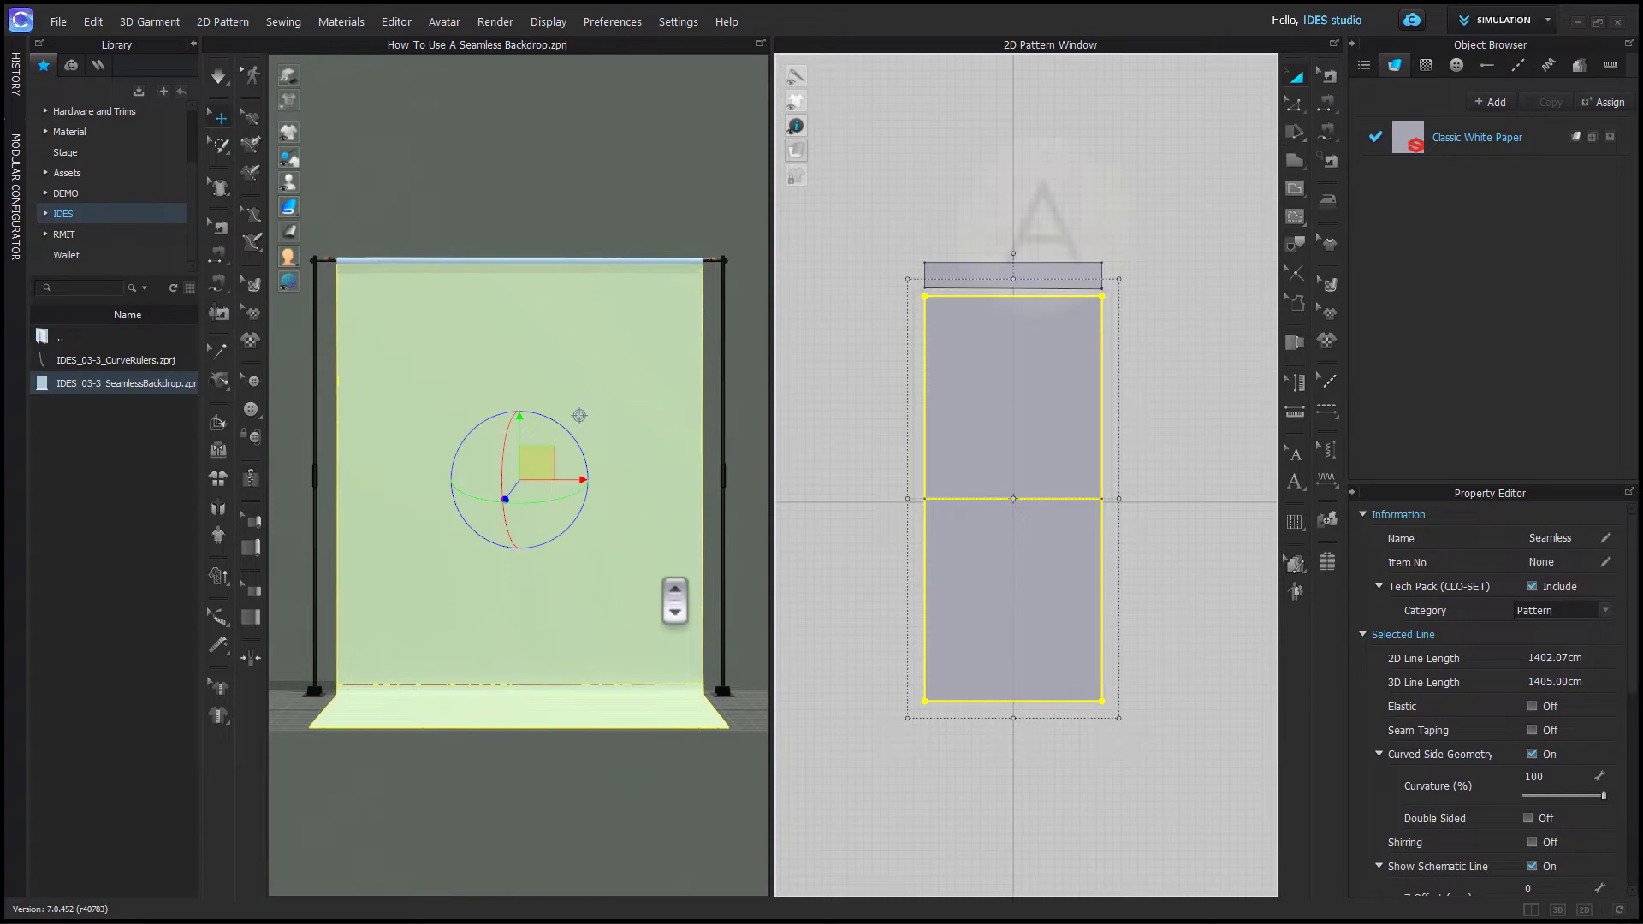
right_click(614, 564)
key("super+k")
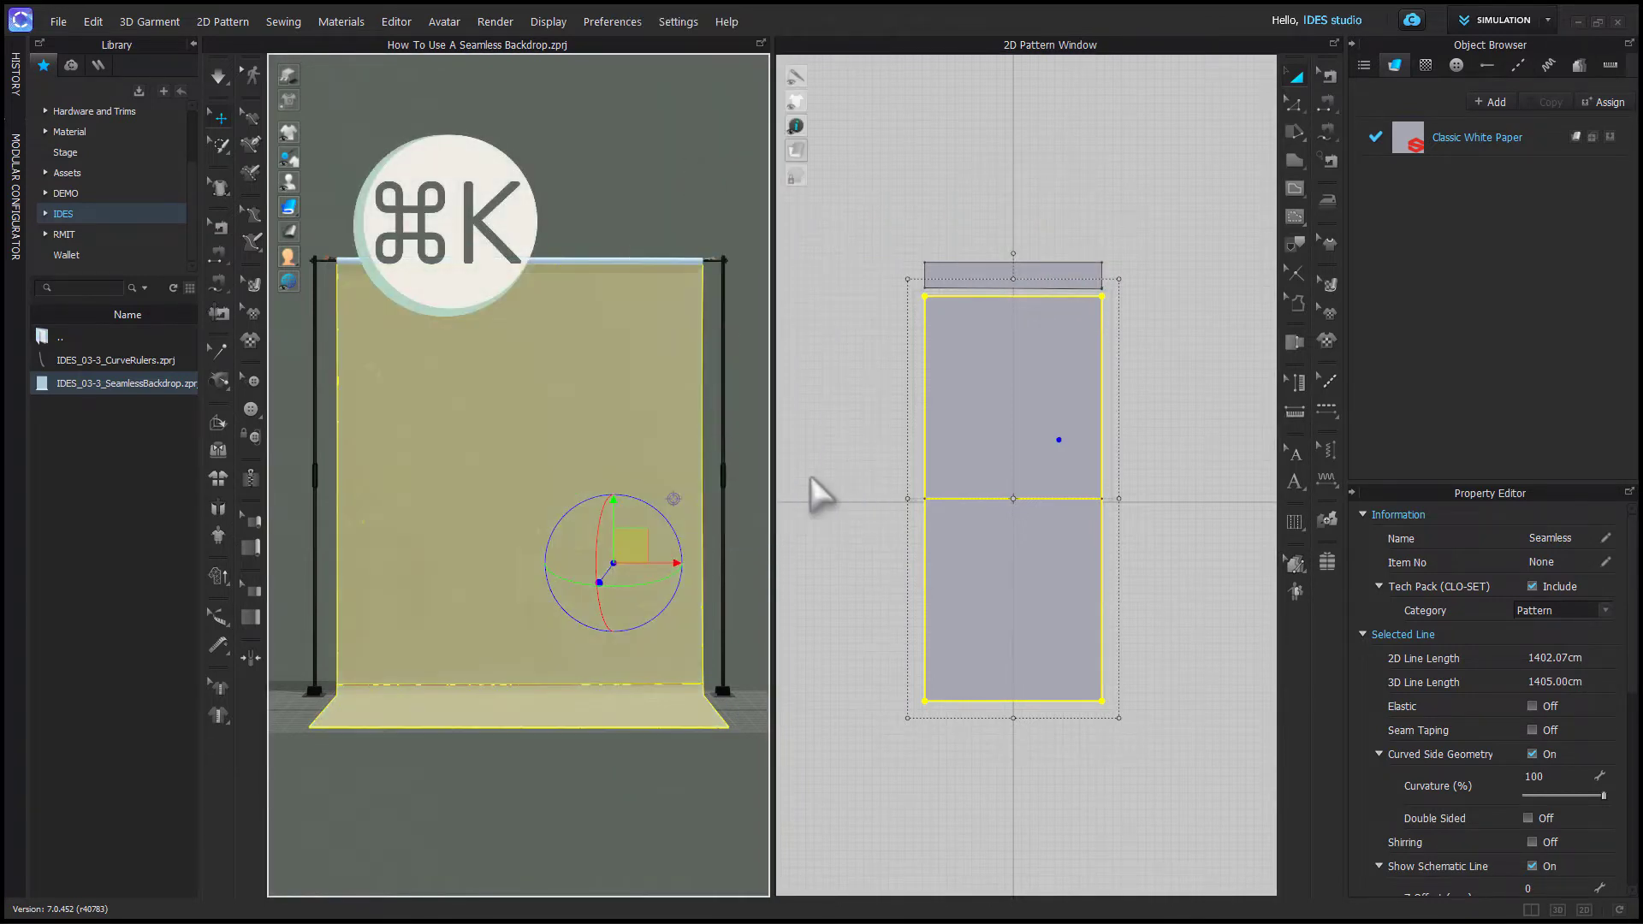
left_click(809, 475)
right_click_drag(617, 700, 663, 550)
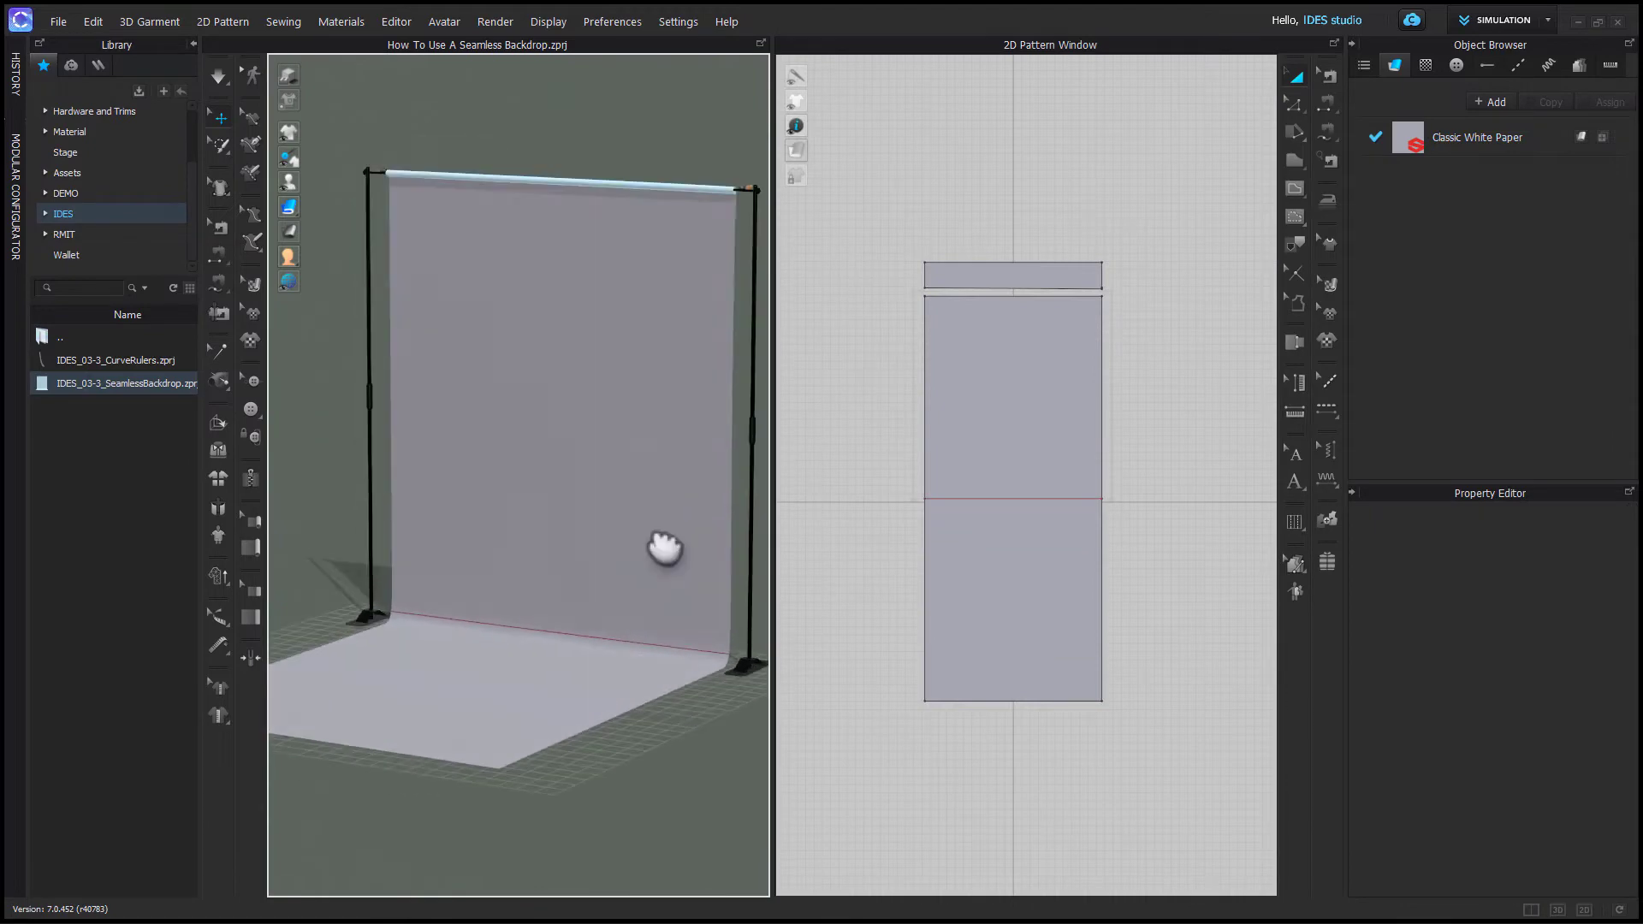
- Apply the cotton_linen_woven_shorn texture from the library's Textures folder to the backdrop's fabric
left_click(89, 212)
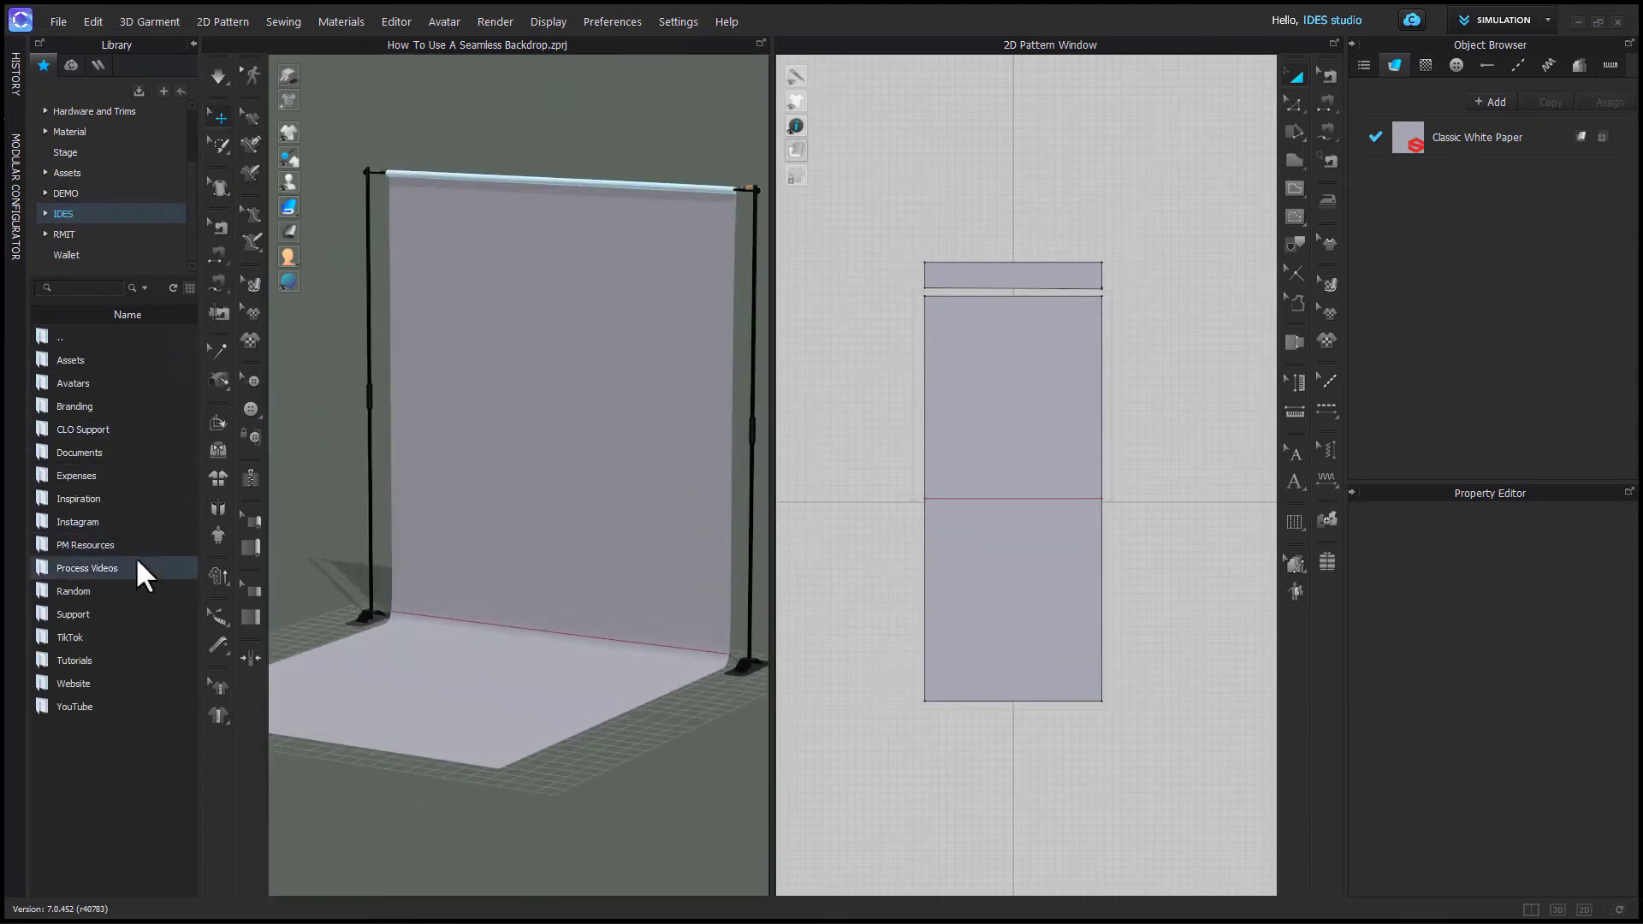
double_click(100, 359)
double_click(111, 544)
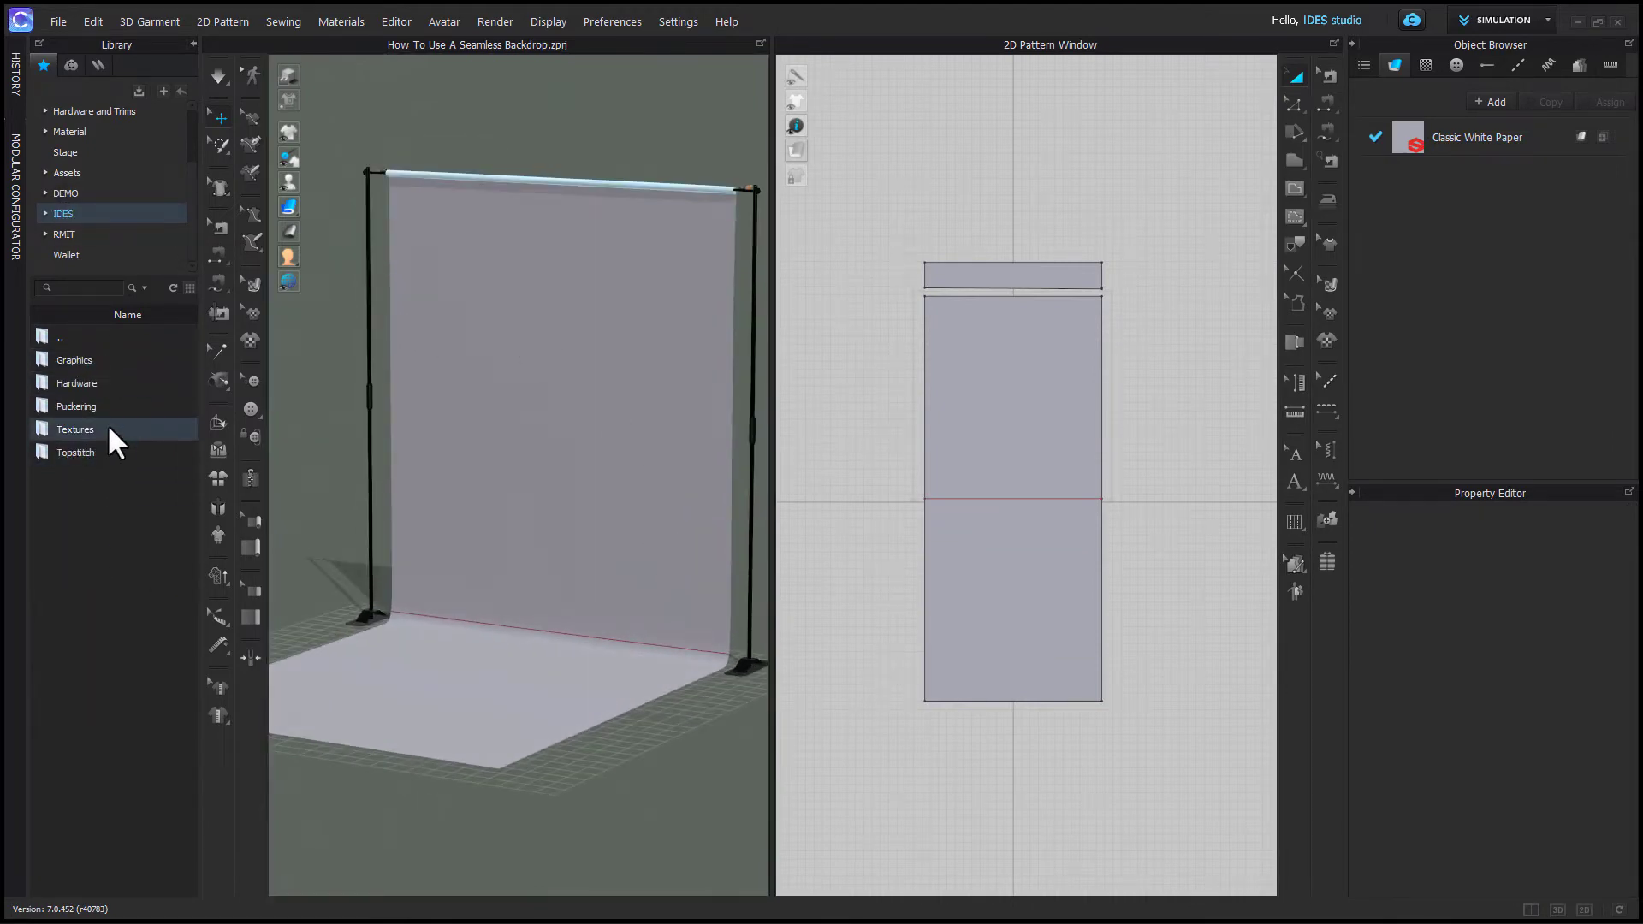
double_click(112, 419)
double_click(111, 423)
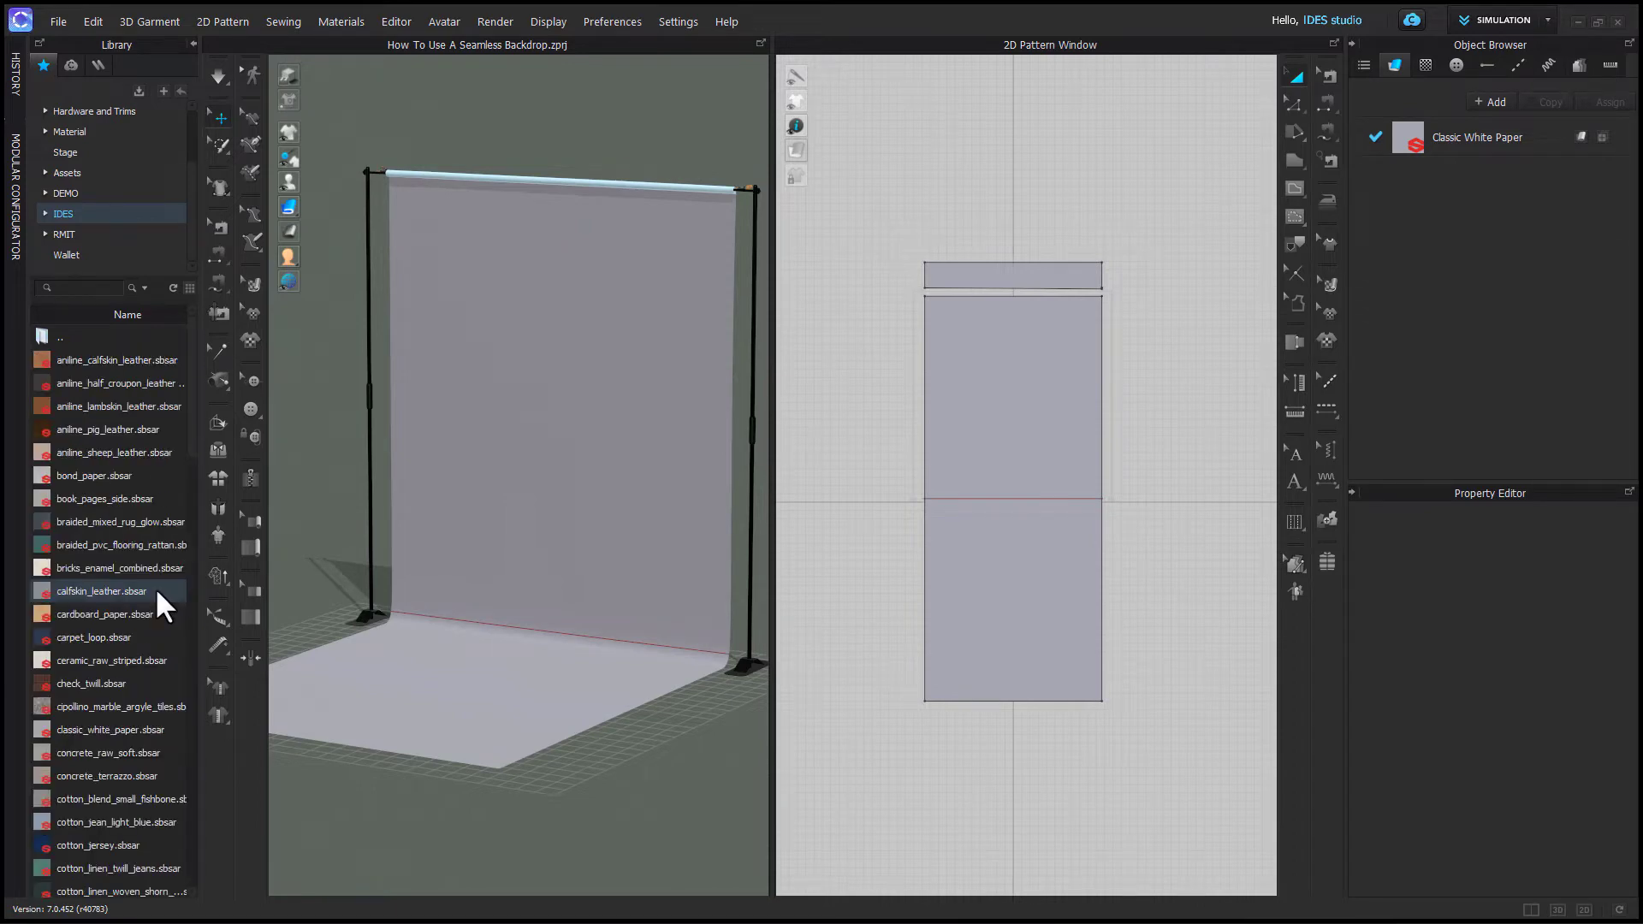
left_click_drag(191, 428, 192, 484)
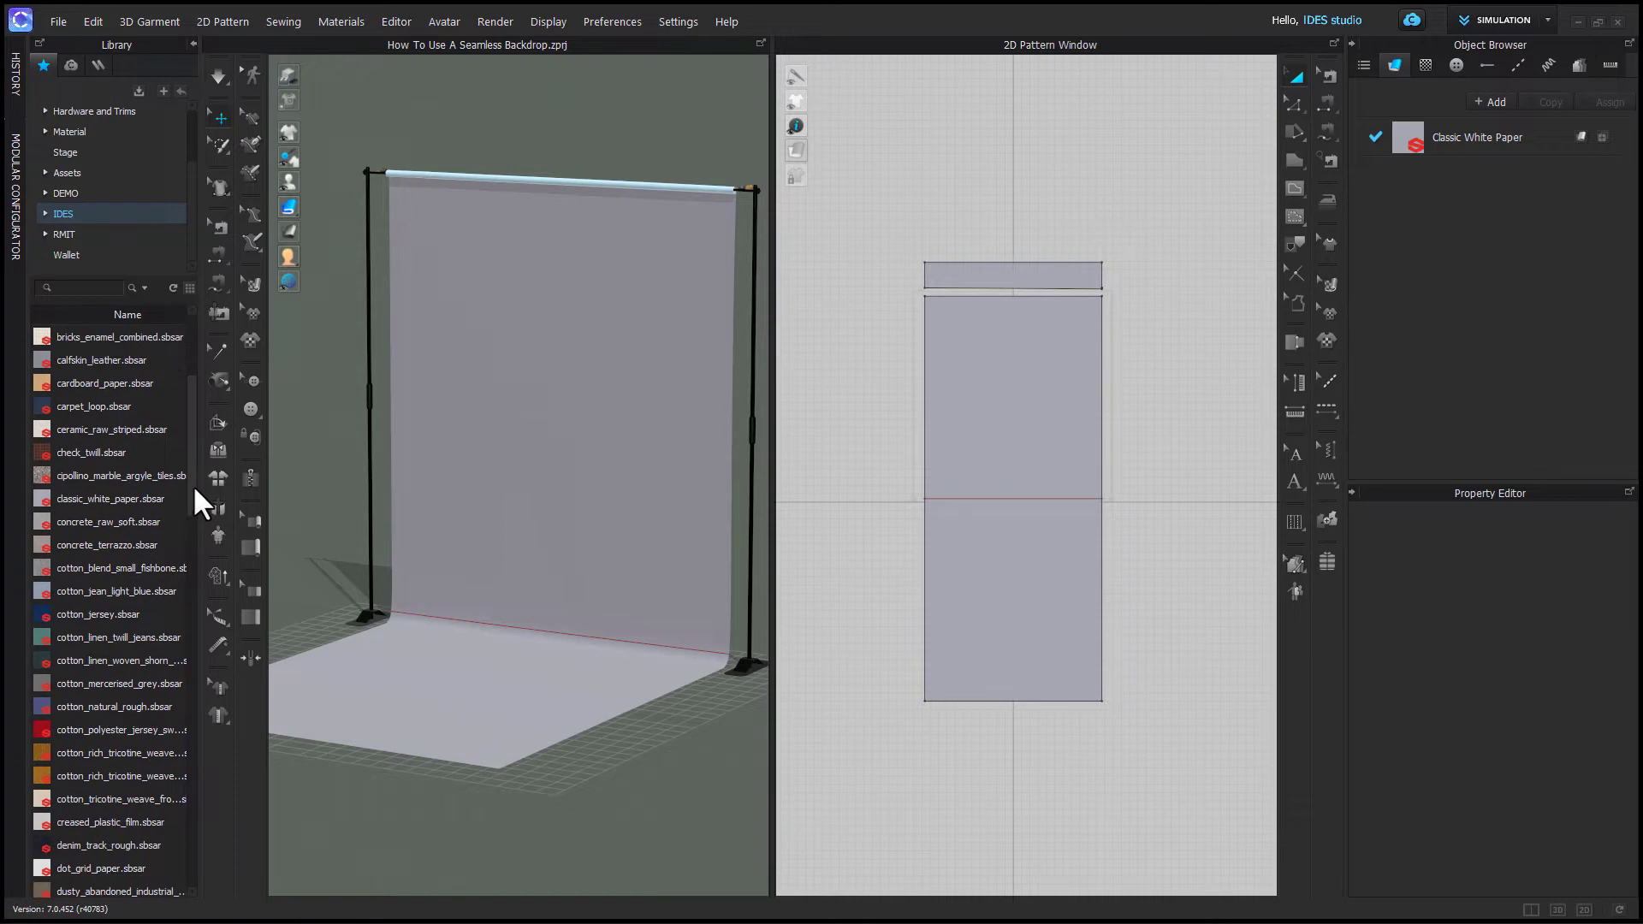
left_click_drag(84, 660, 1402, 141)
left_click(687, 726)
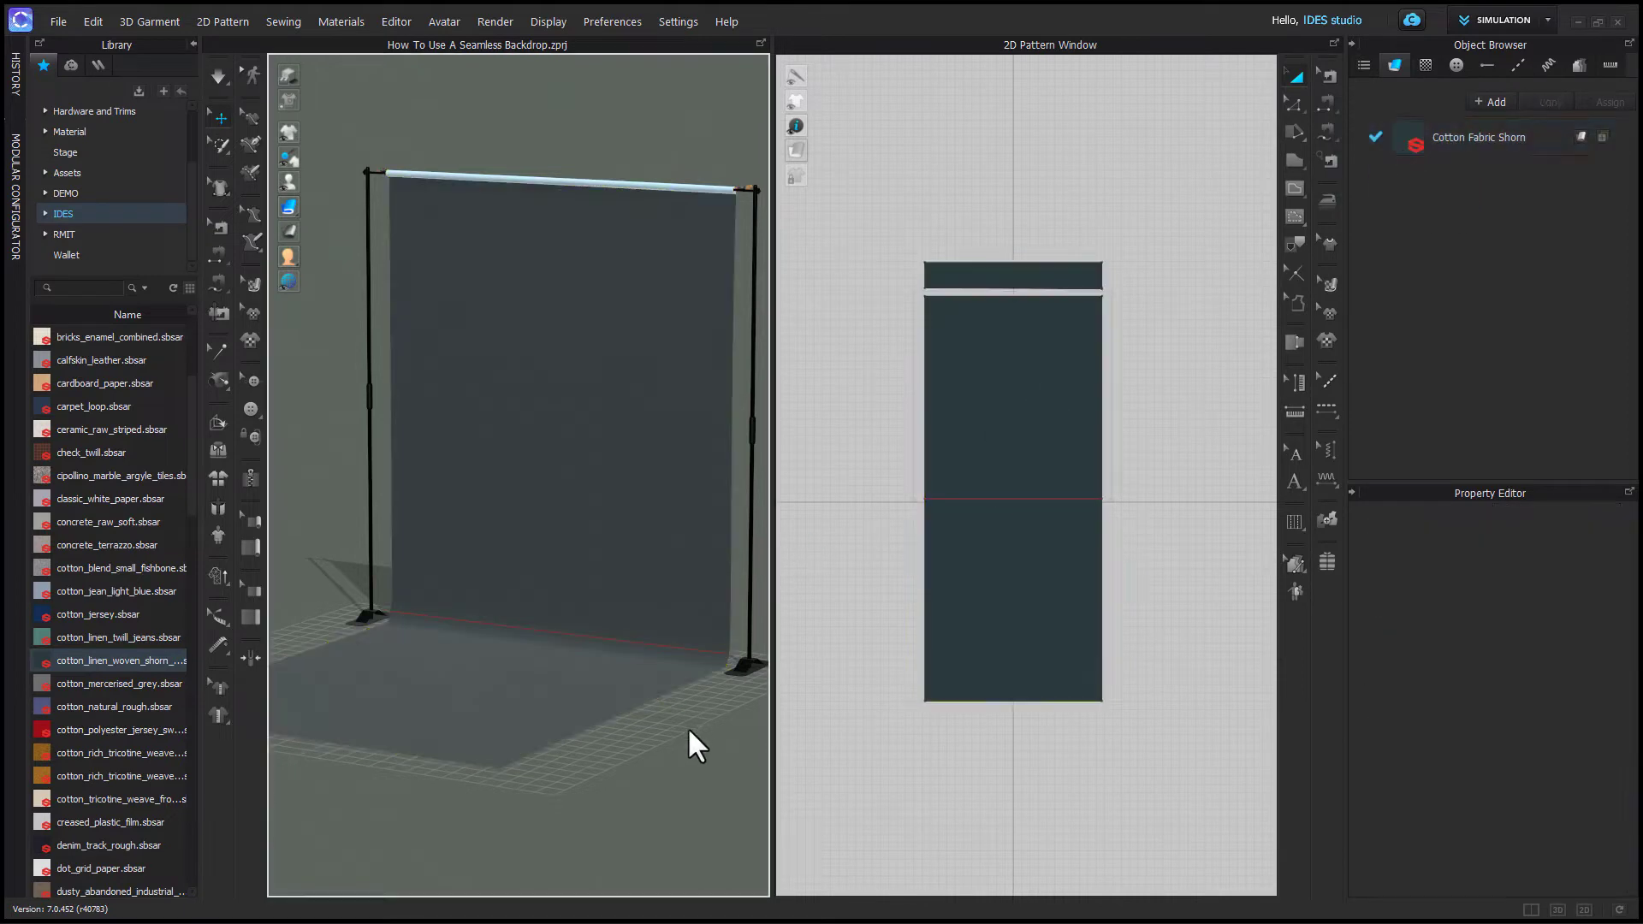
- Examine the applied cotton texture up close on the backdrop
scroll(686, 726, "up", 5)
scroll(713, 584, "up", 8)
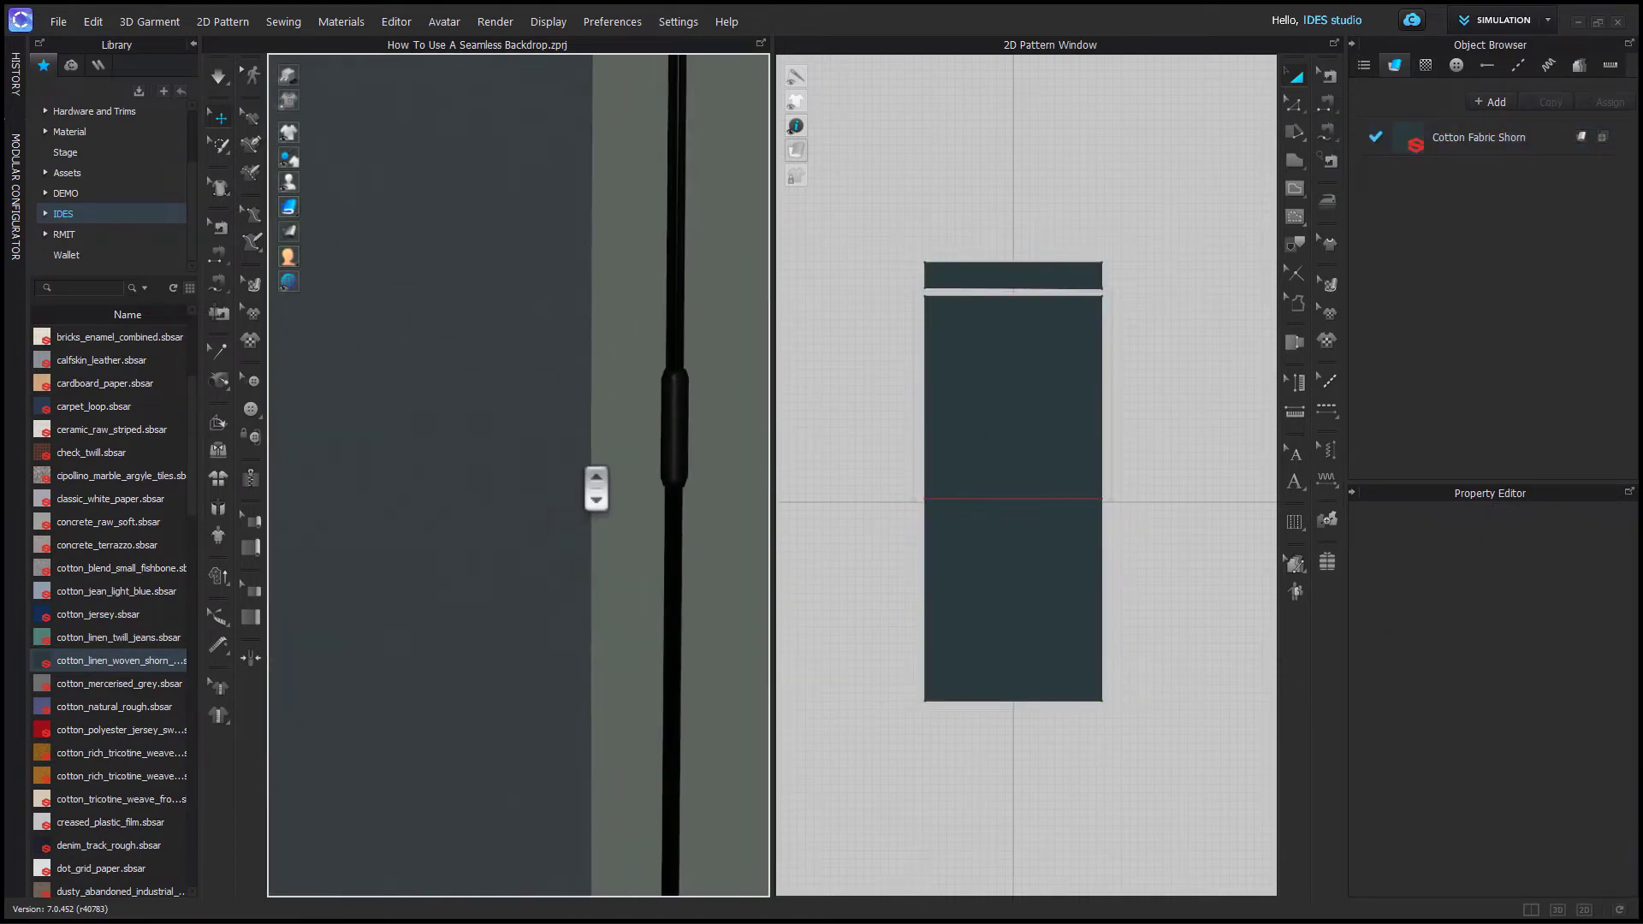
middle_click_drag(608, 498, 623, 535)
right_click_drag(624, 536, 476, 616)
left_click(479, 520)
scroll(476, 616, "down", 8)
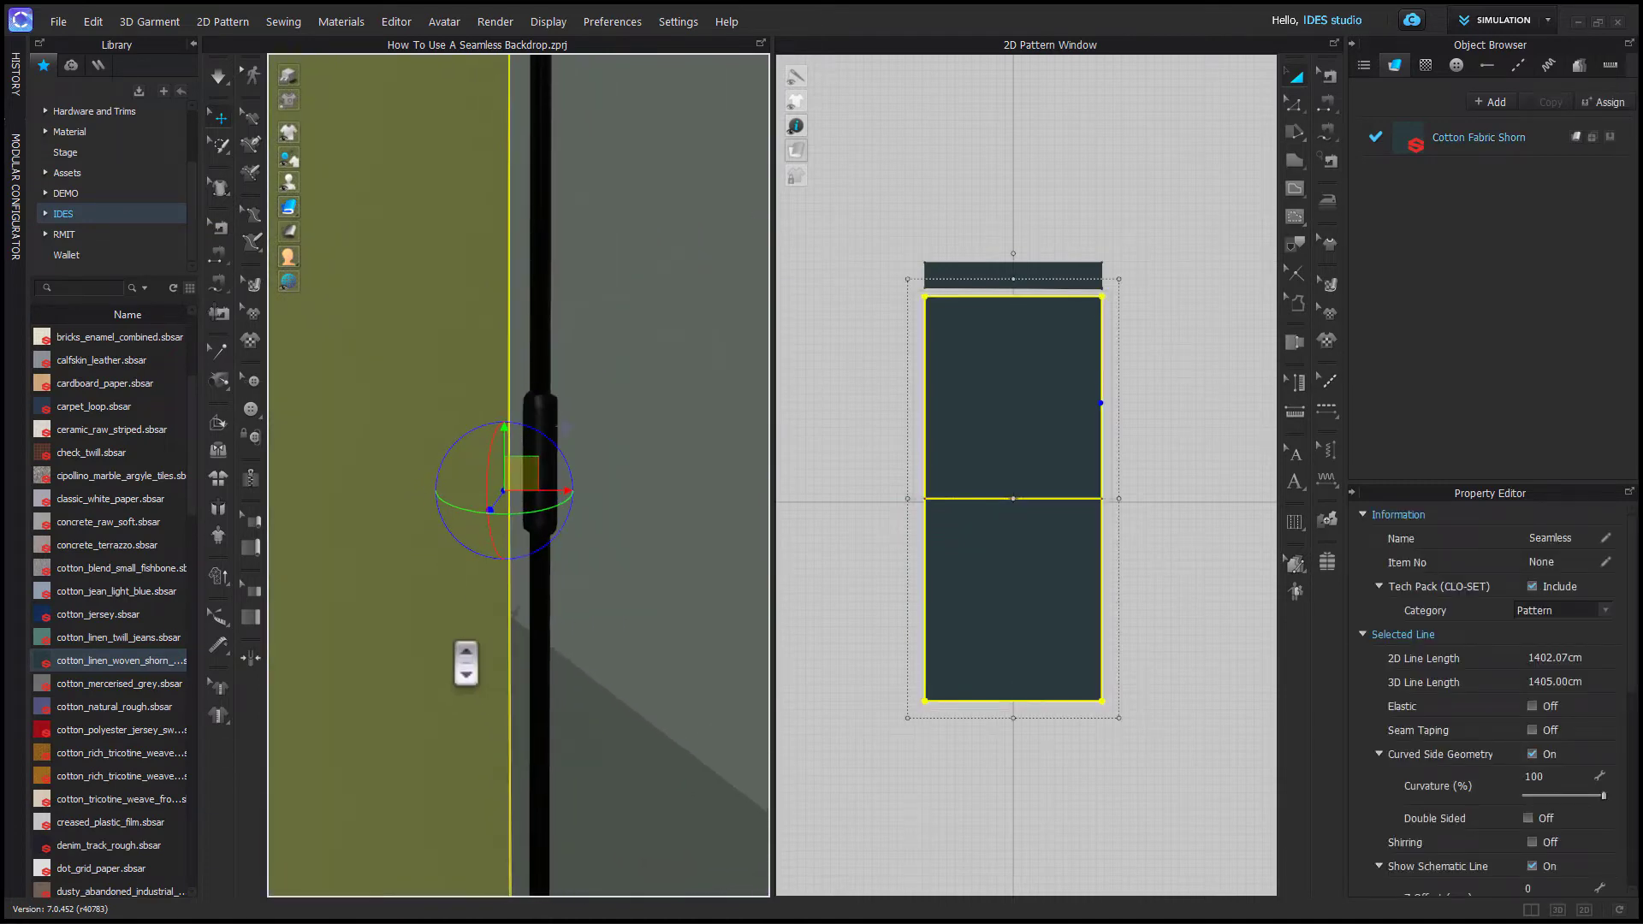
scroll(492, 650, "down", 5)
right_click_drag(513, 724, 804, 670)
left_click(728, 518)
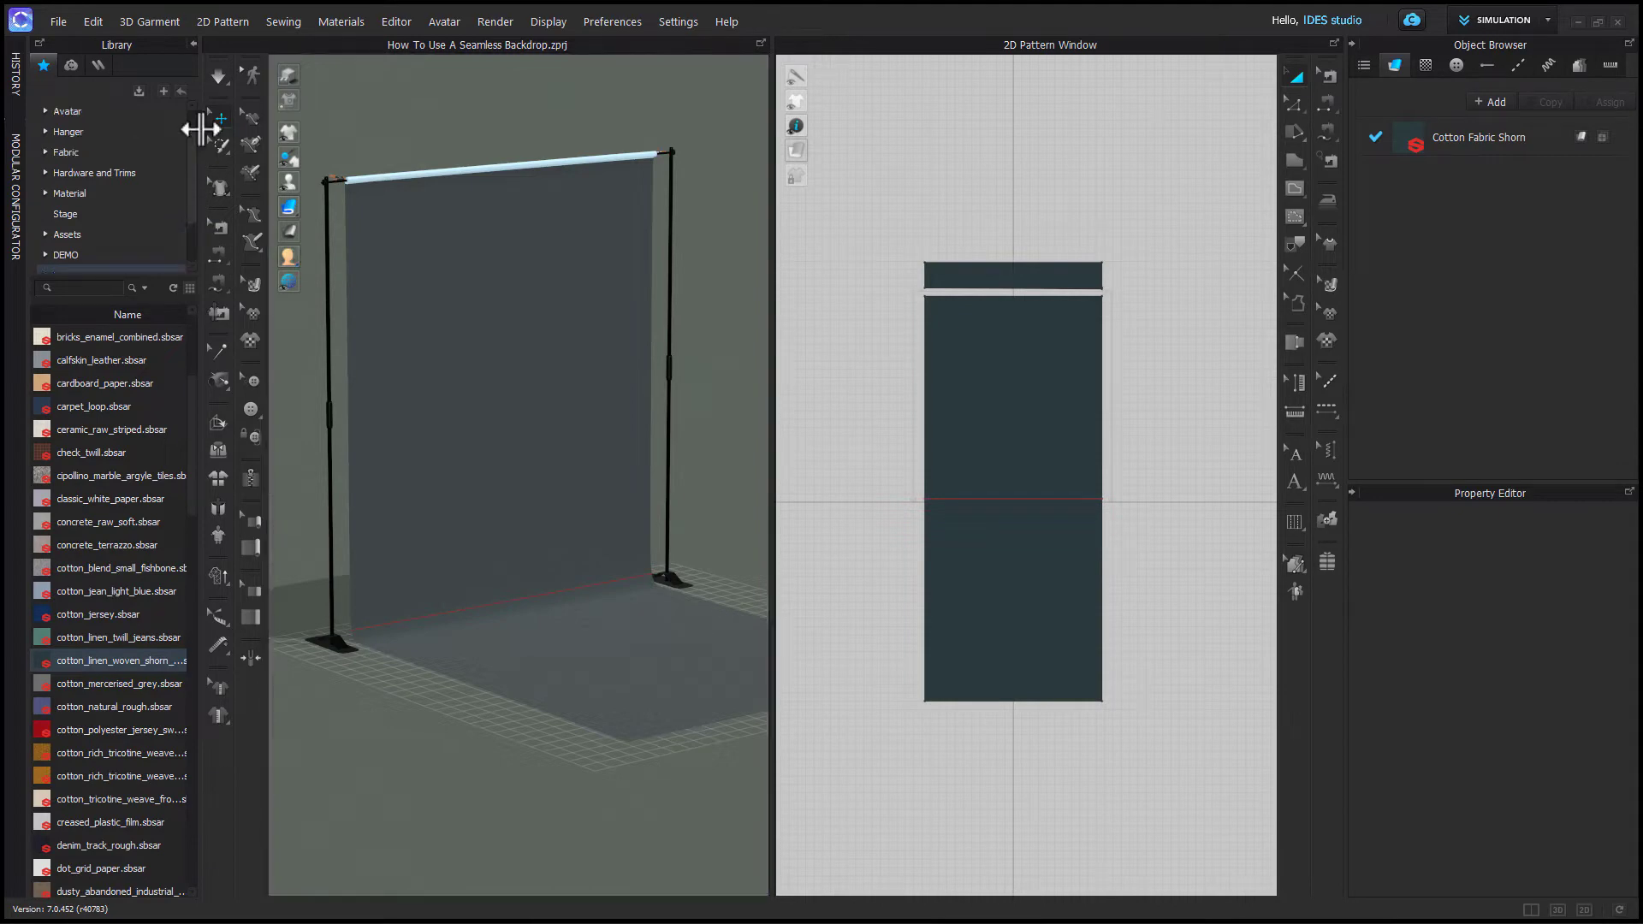
- Replace the backdrop's fabric with Silk_Charmeuse from the library's Fabric folder
scroll(94, 132, "up", 2)
left_click(68, 174)
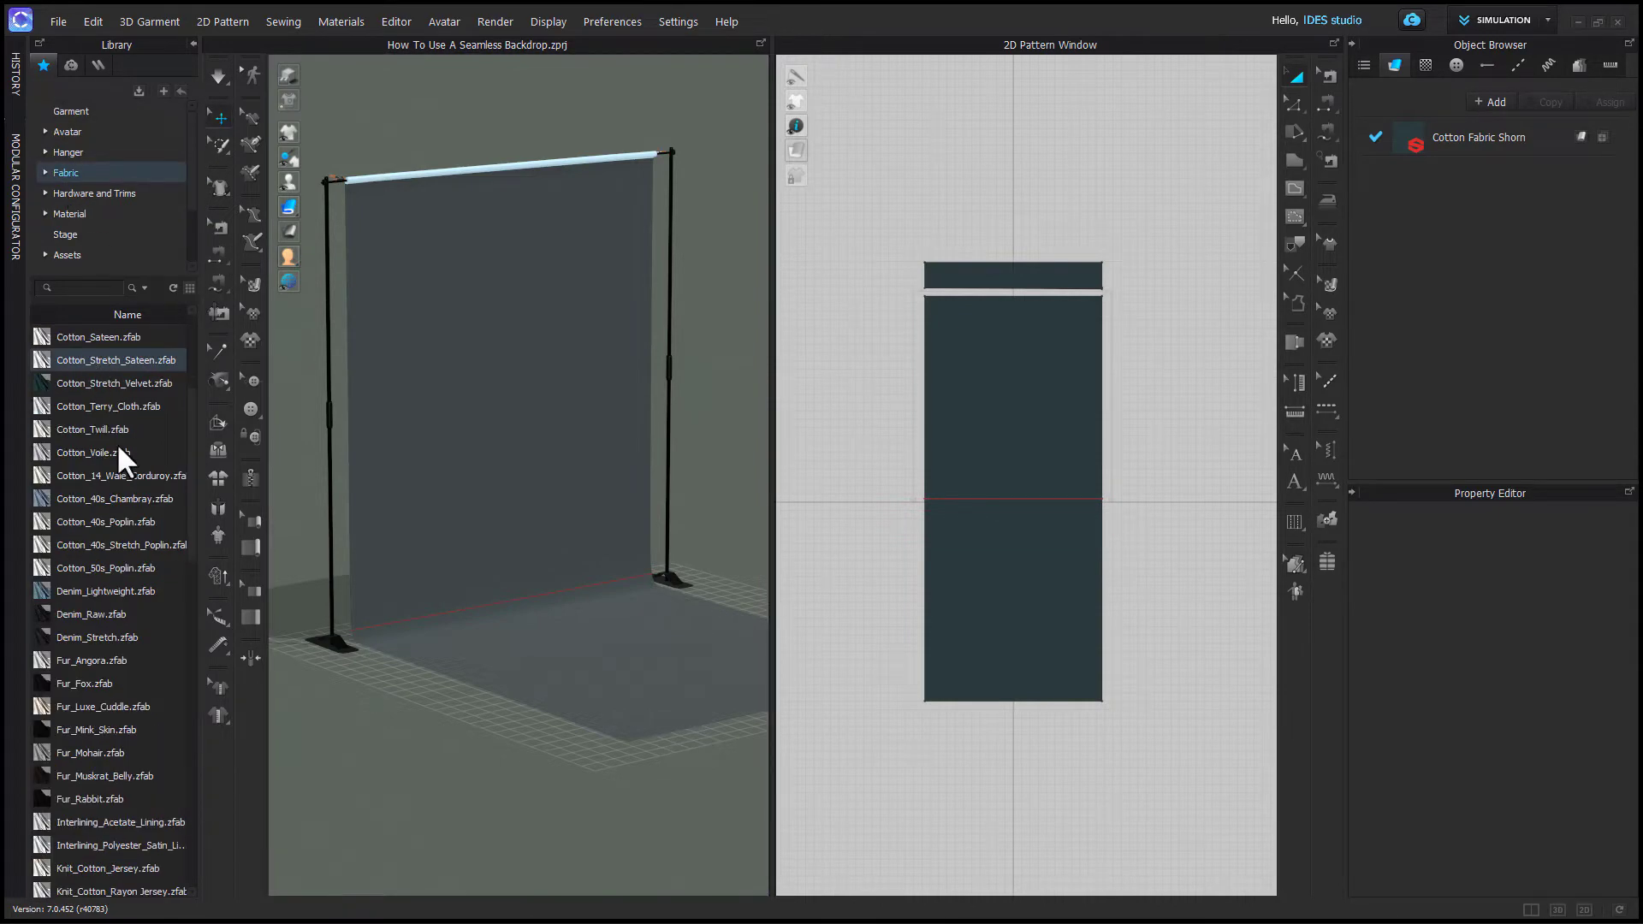
mouse_move(190, 453)
left_click_drag(190, 451, 190, 709)
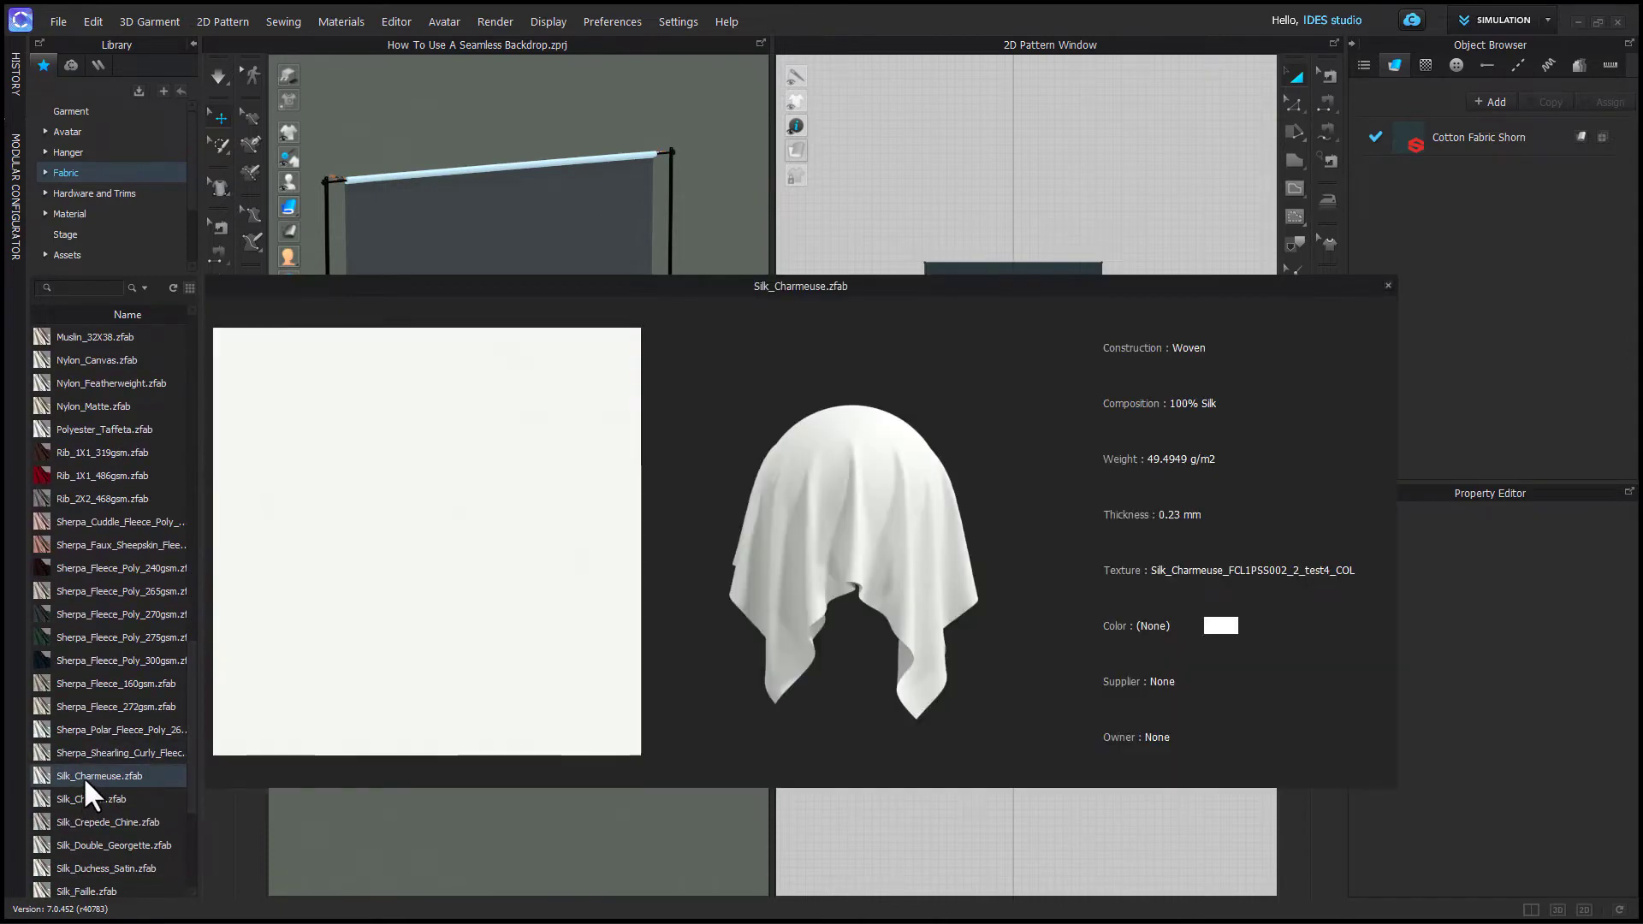
left_click_drag(84, 776, 1377, 142)
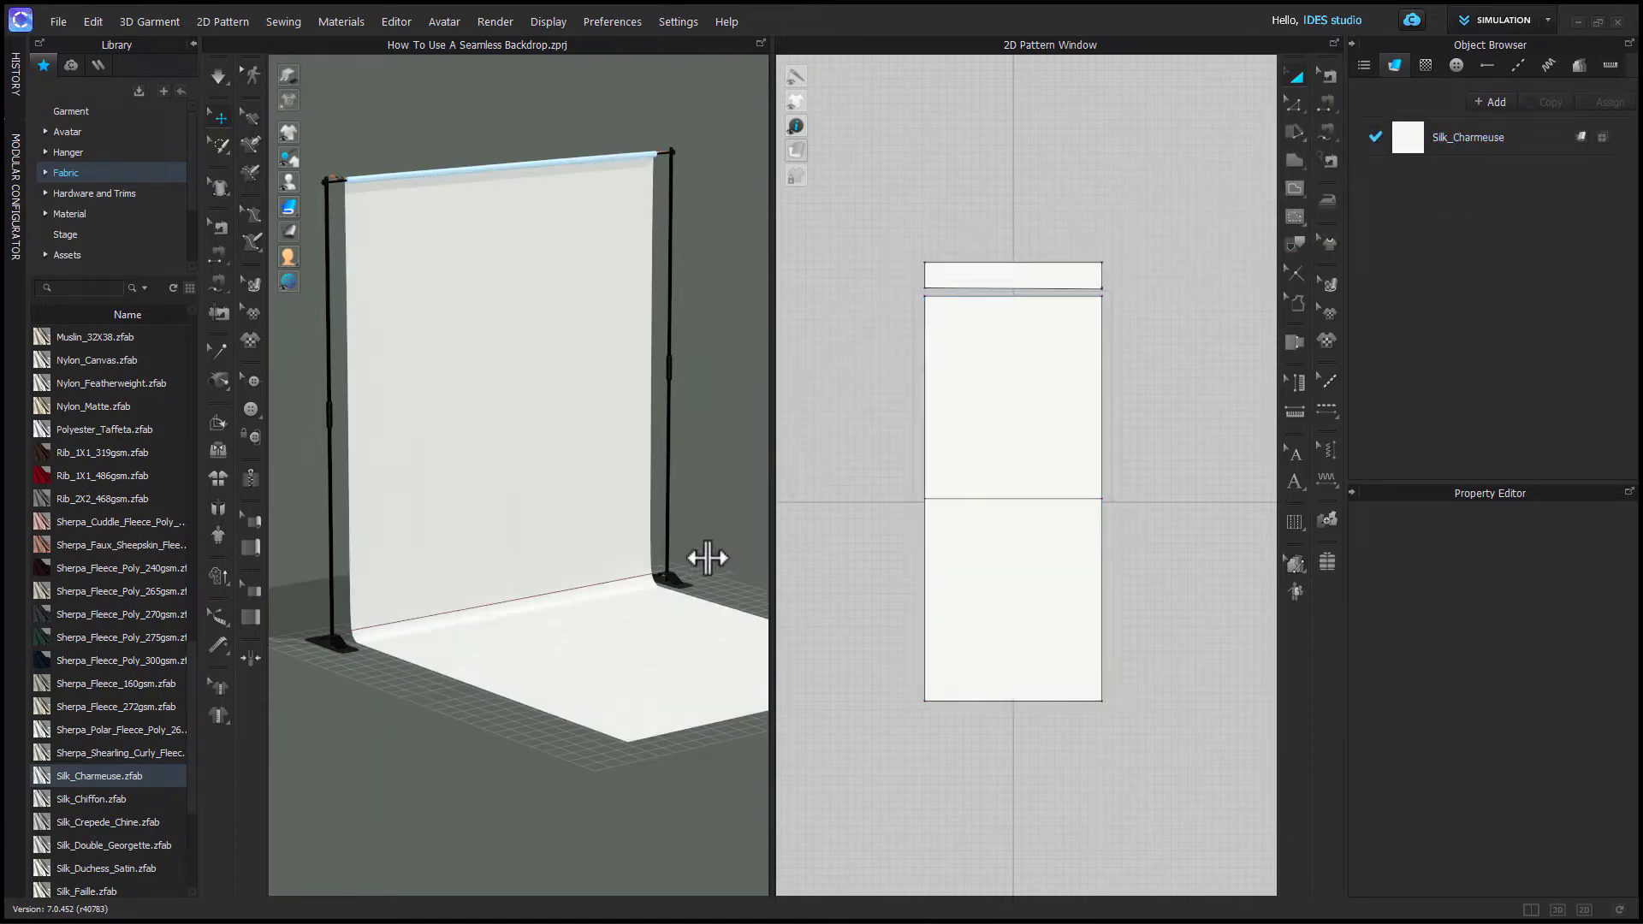
- Run the simulation on the silk backdrop, grabbing the paper while it settles
scroll(548, 700, "down", 2)
right_click_drag(549, 700, 514, 682)
middle_click_drag(513, 683, 580, 659)
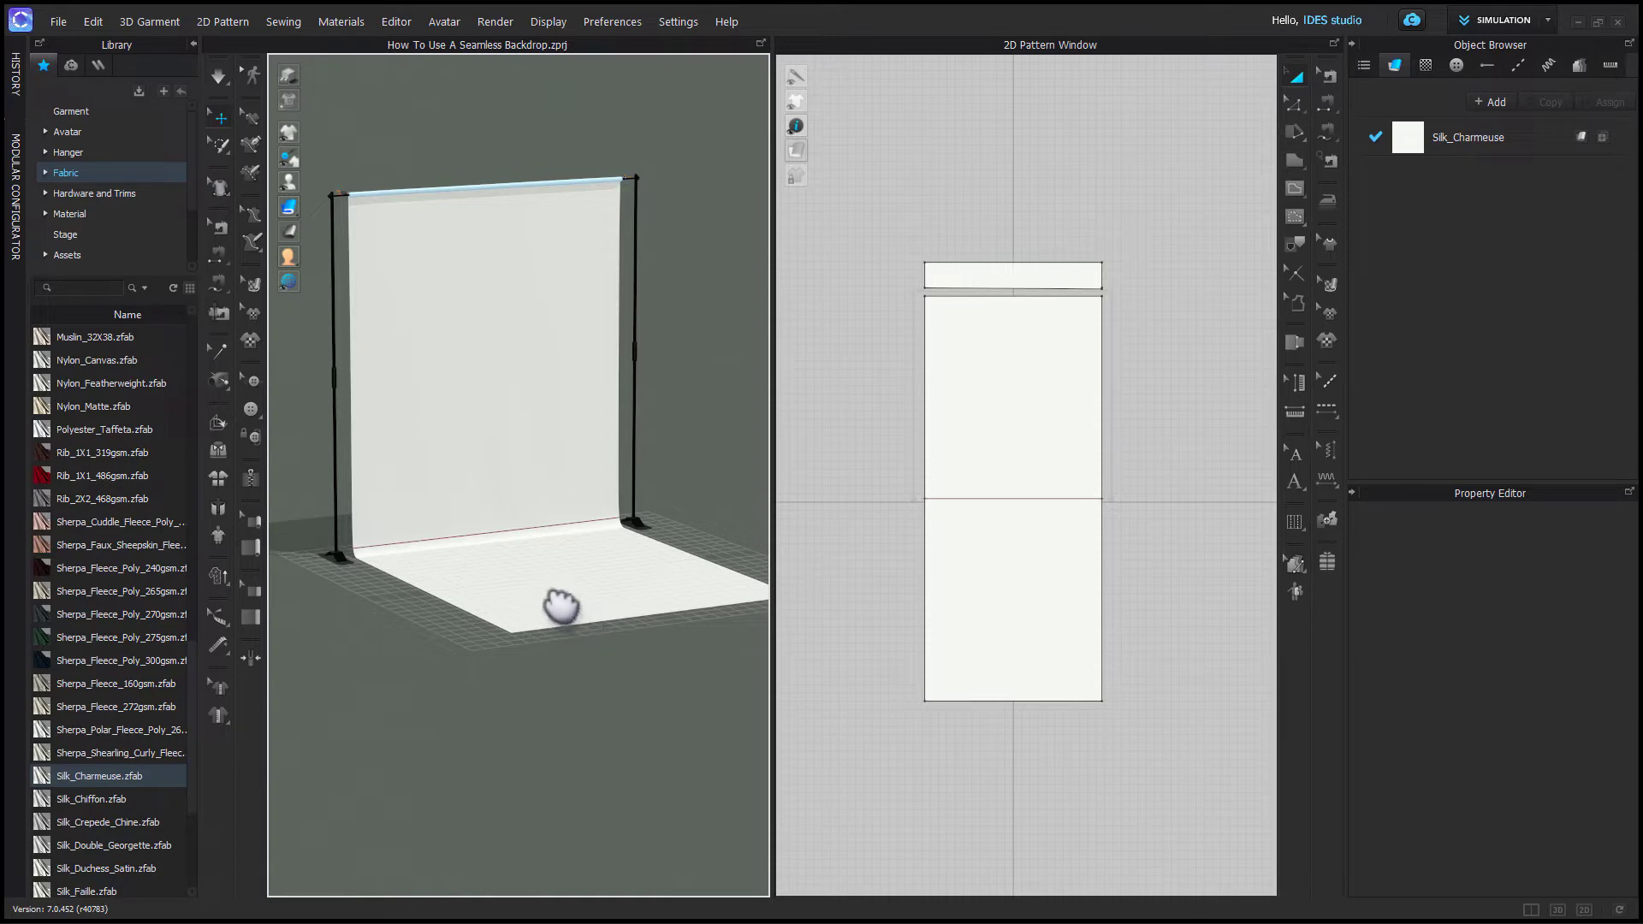
key("space")
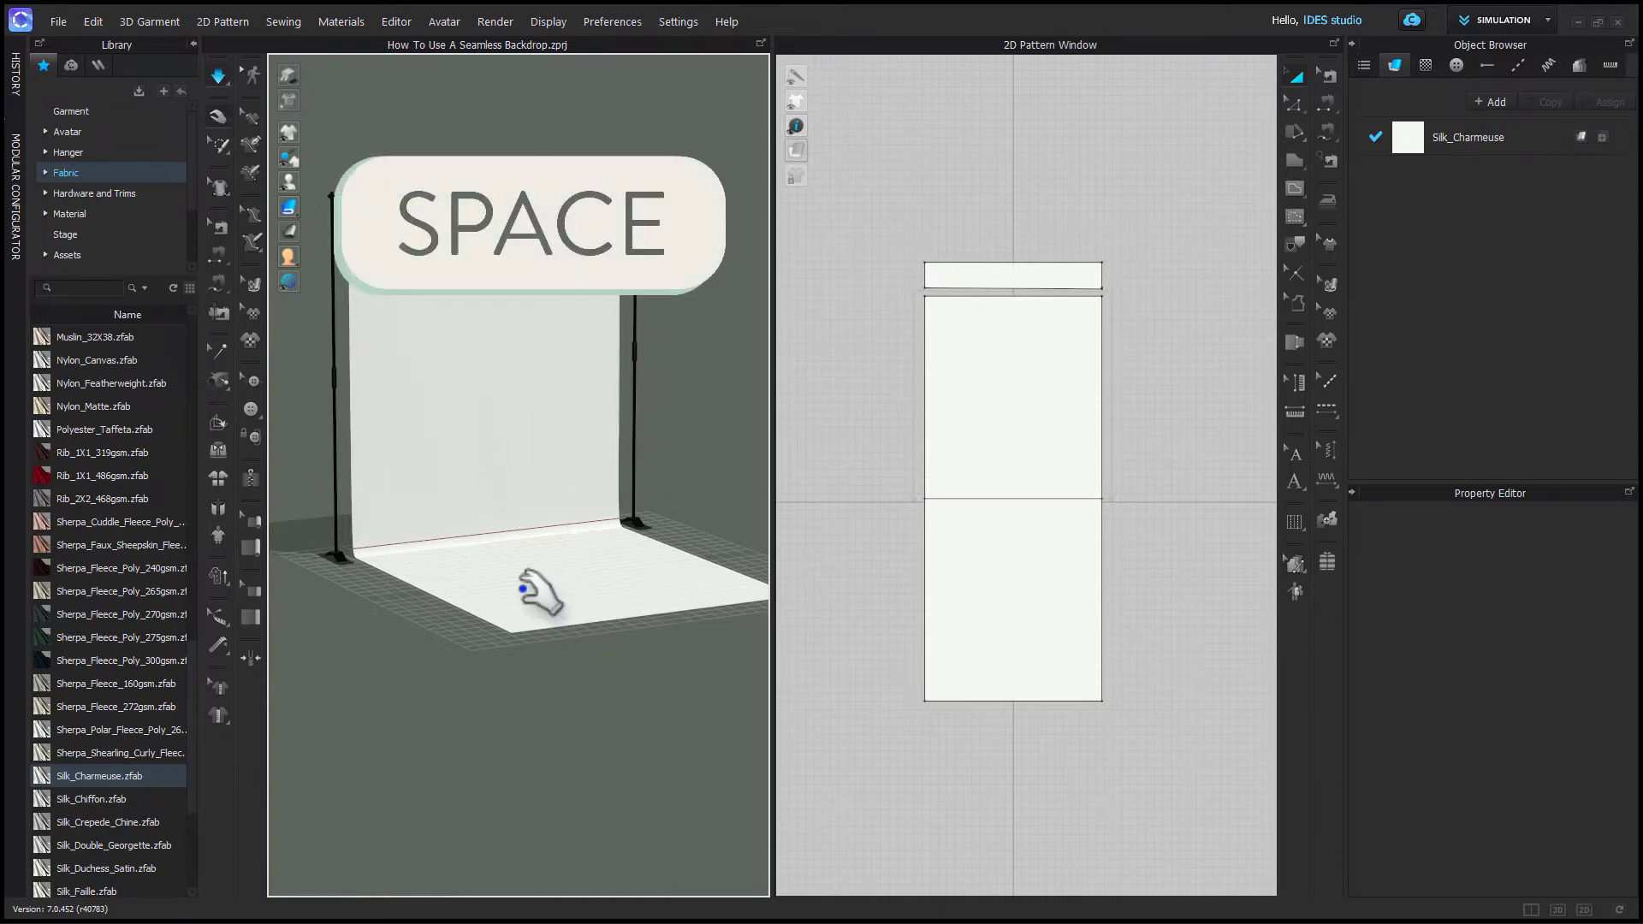
left_click(537, 594)
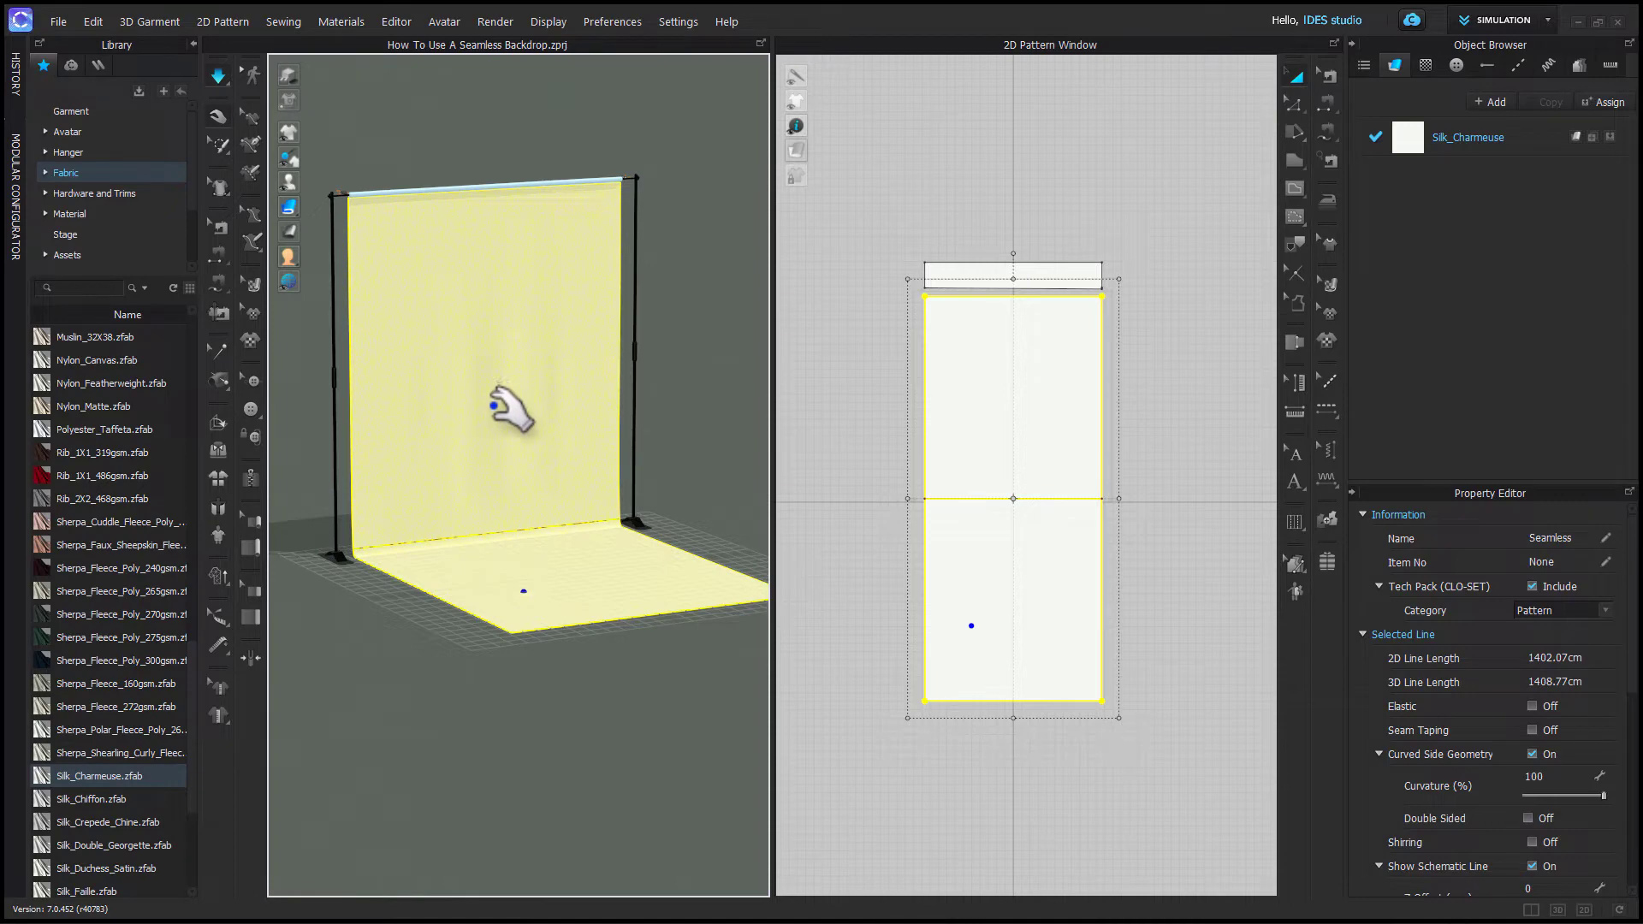
key("space")
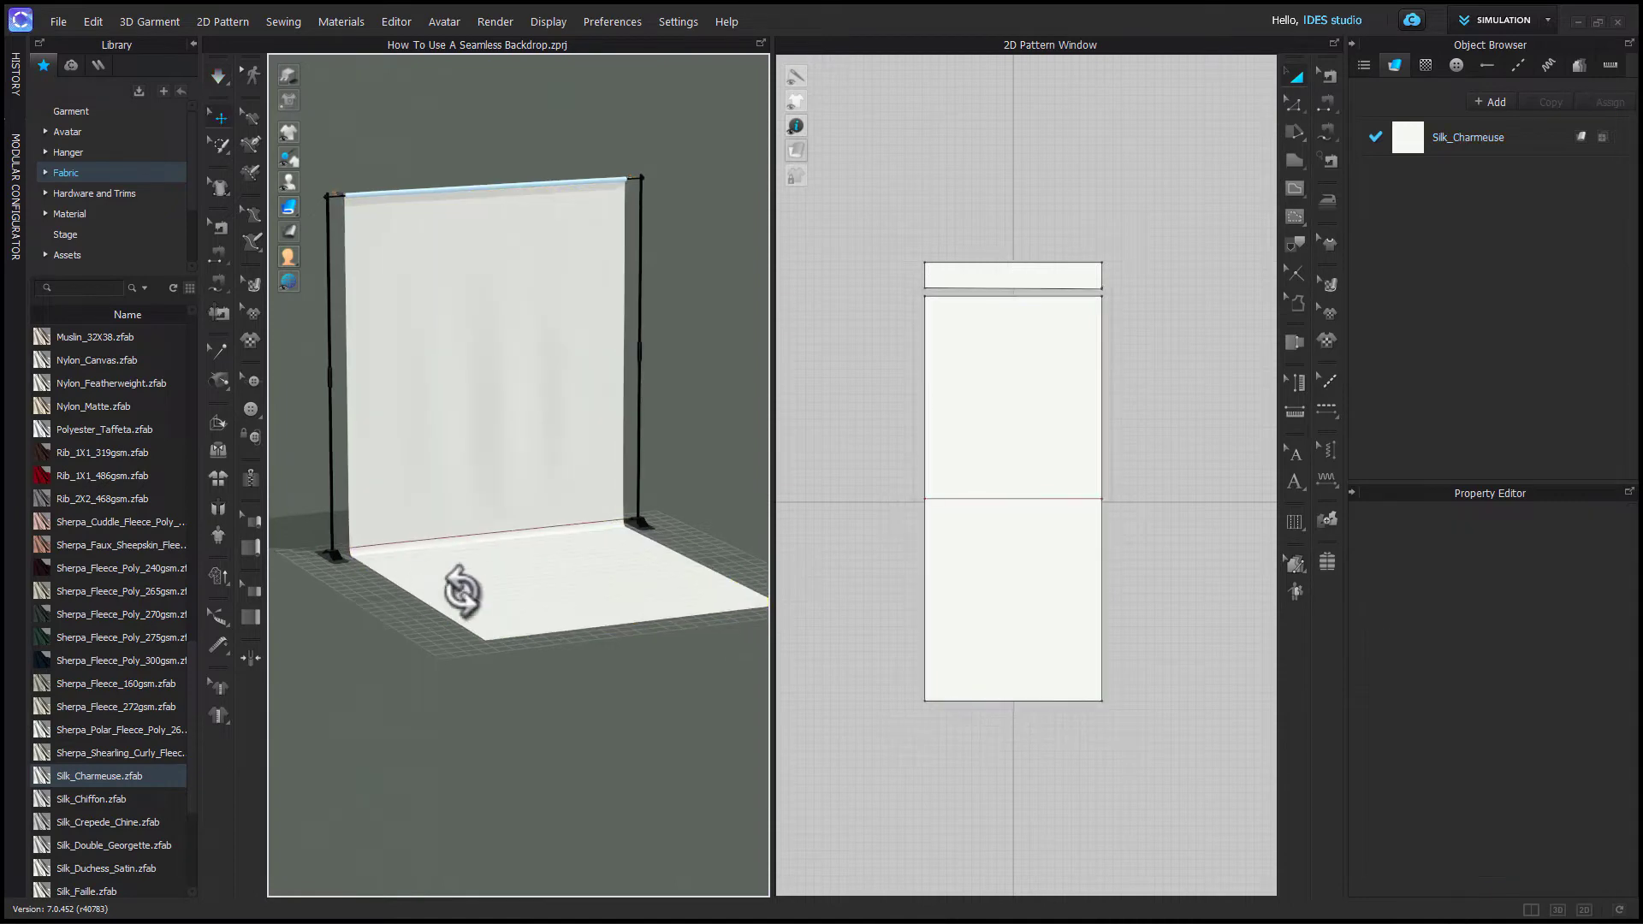
- Set the seamless pattern's particle distance to 60 mm
left_click(1048, 621)
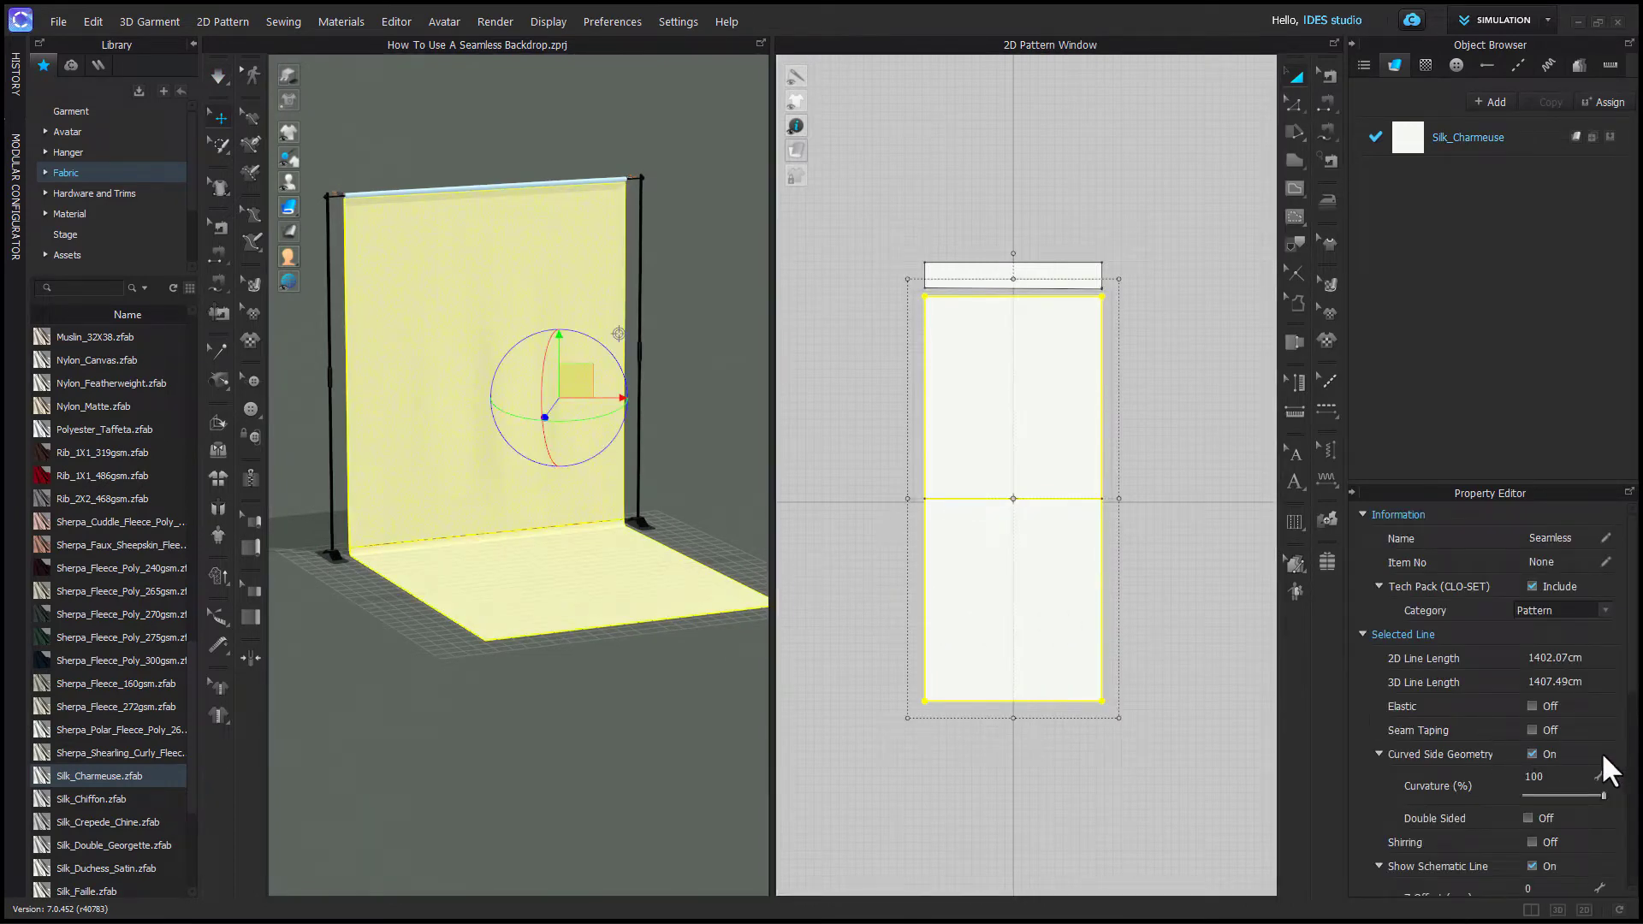
scroll(1598, 756, "down", 5)
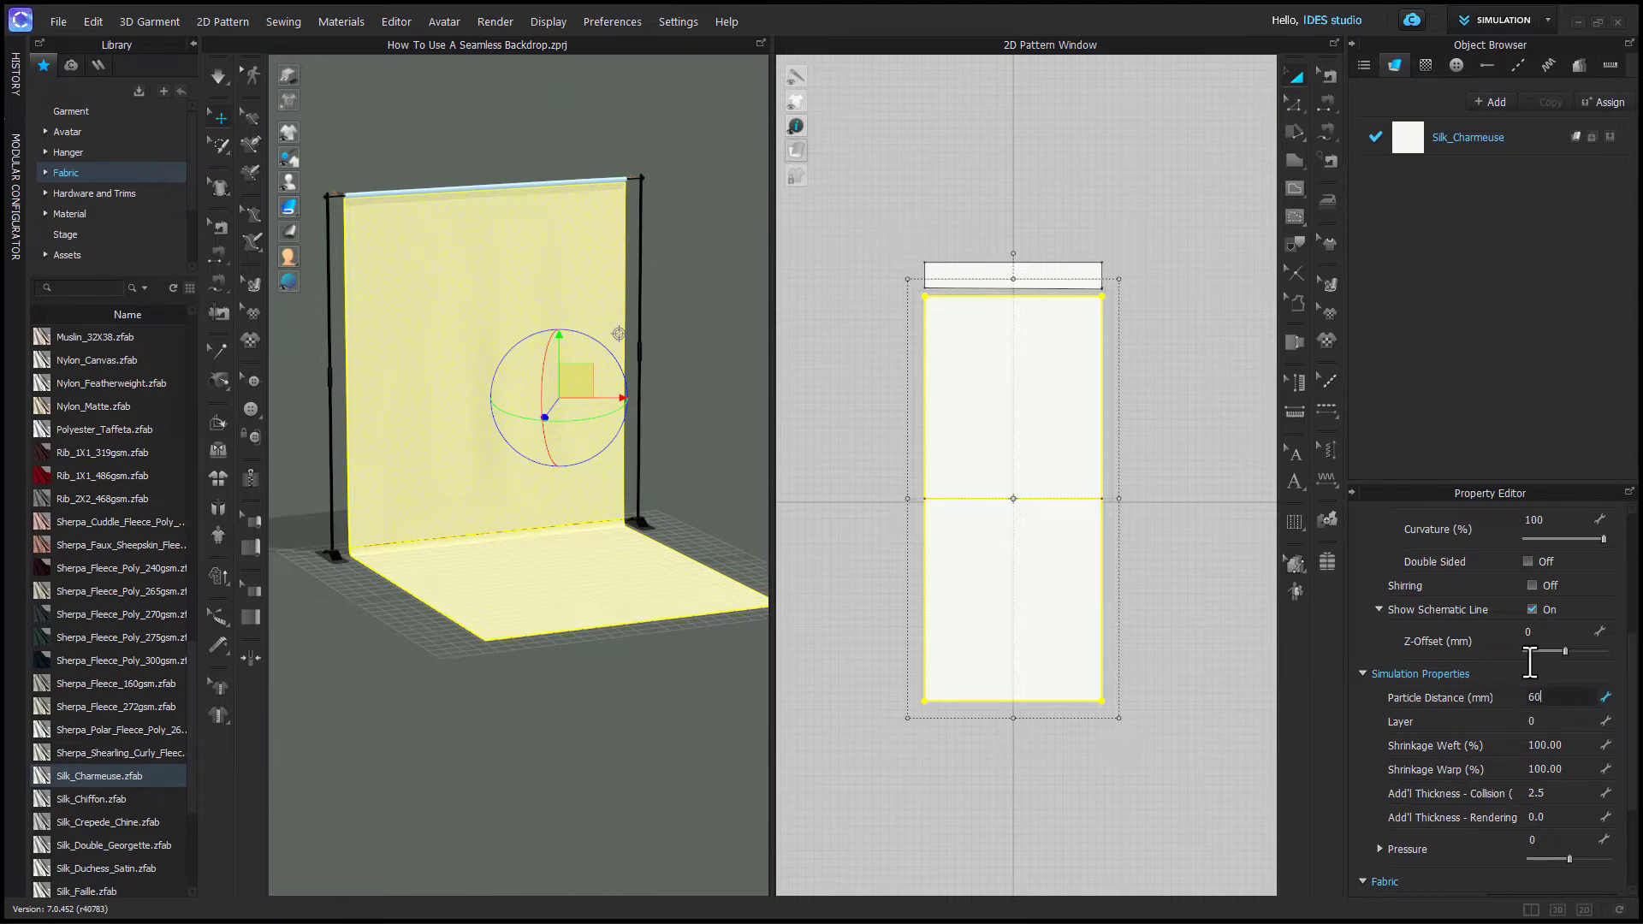
key("Return")
- Simulate the backdrop again and switch the simulation mode to Fast (GPU)
left_click(632, 686)
key("space")
left_click_drag(539, 578, 629, 486)
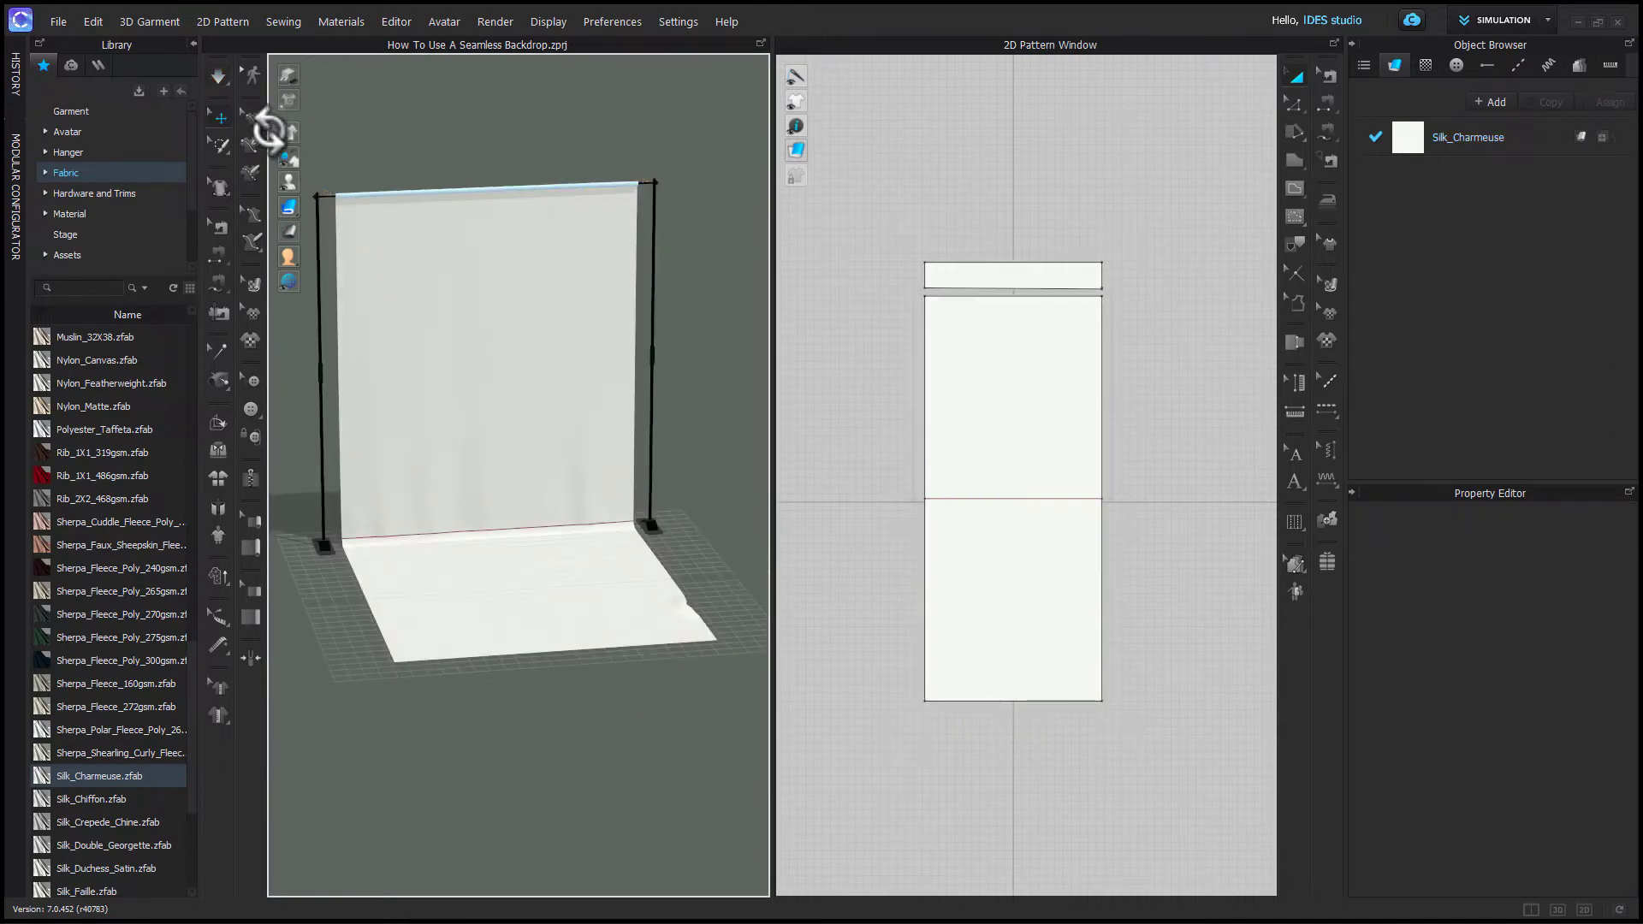
left_click(221, 83)
left_click(214, 81)
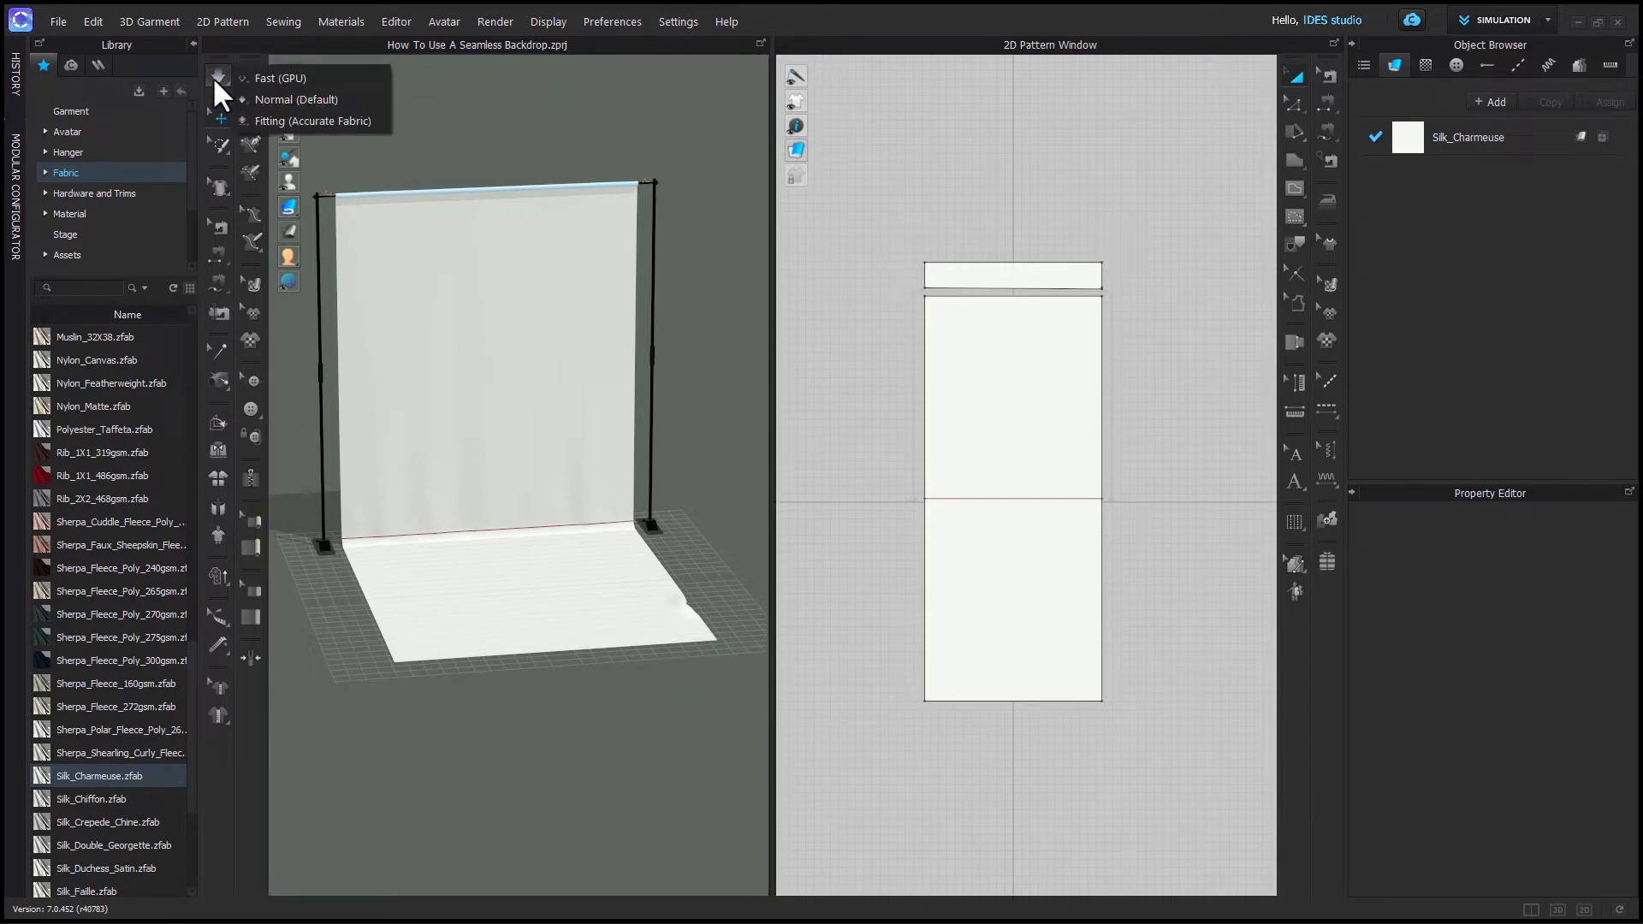
left_click(274, 82)
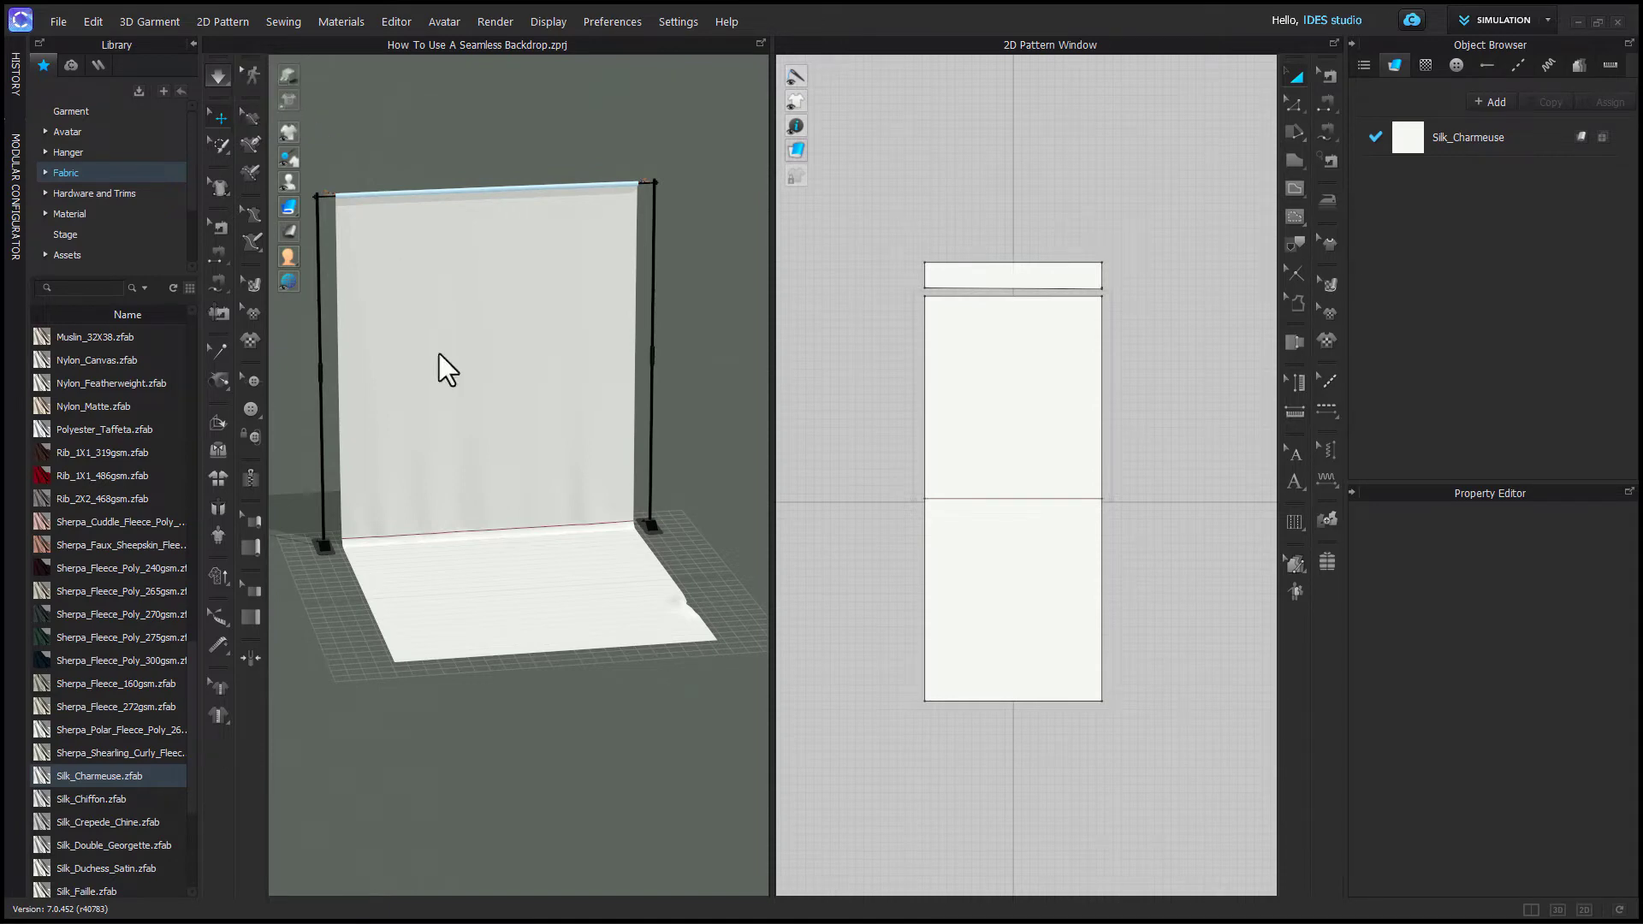
- Pull the silk floor section during simulation to test how it drapes
right_click_drag(552, 567, 565, 608)
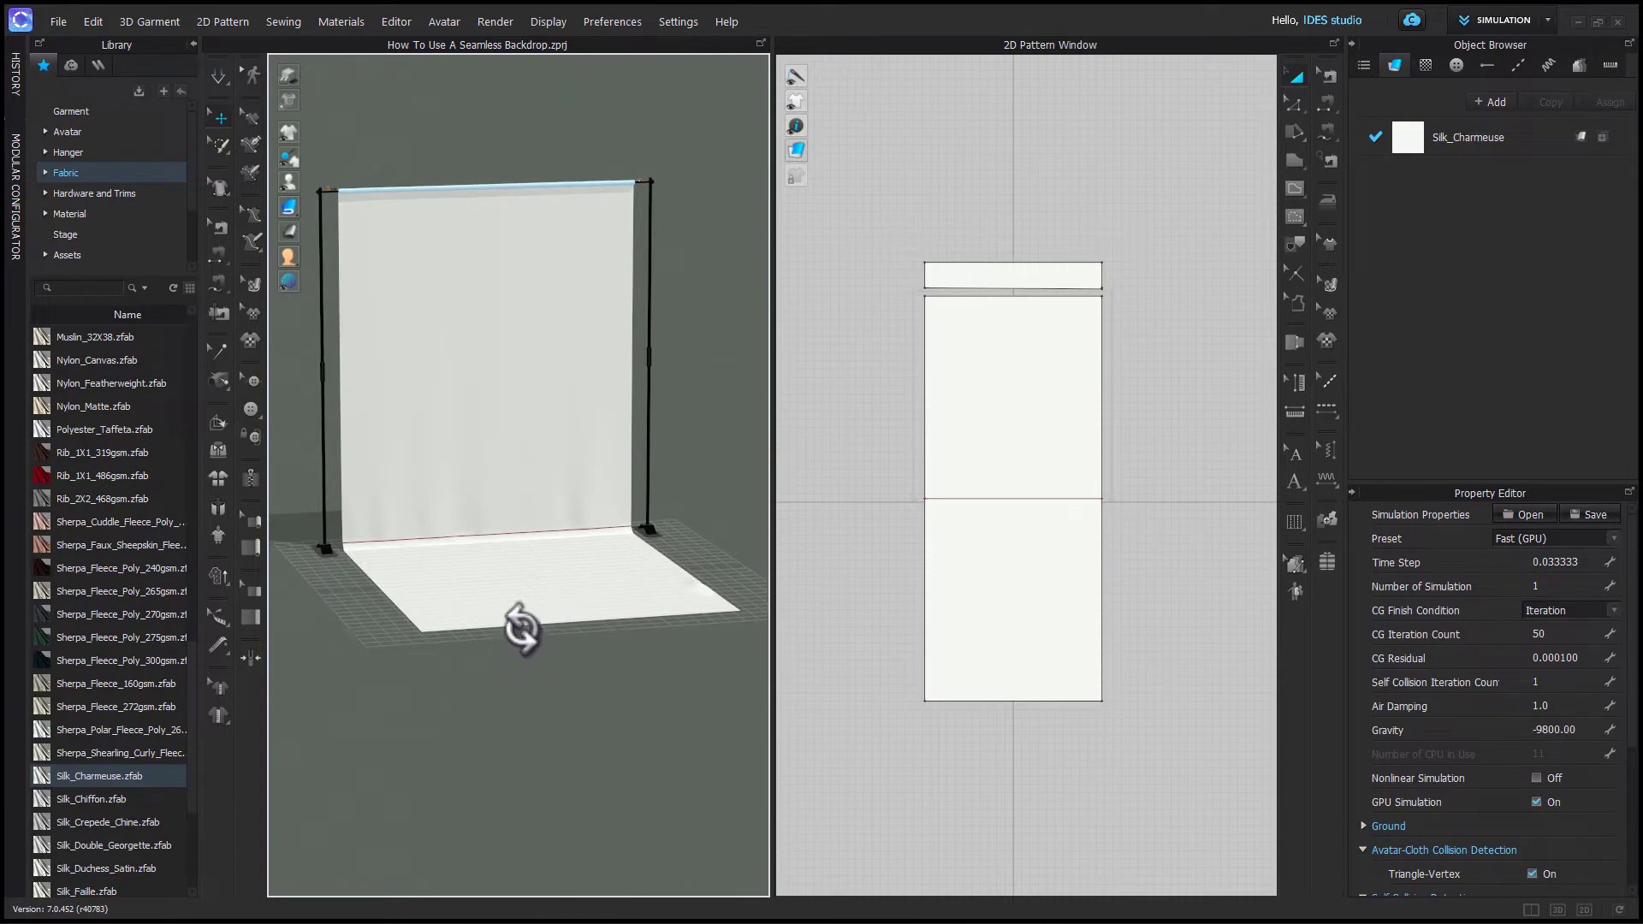
left_click(486, 568)
mouse_move(492, 568)
left_mouse_down()
mouse_move(524, 499)
mouse_move(631, 608)
left_mouse_up()
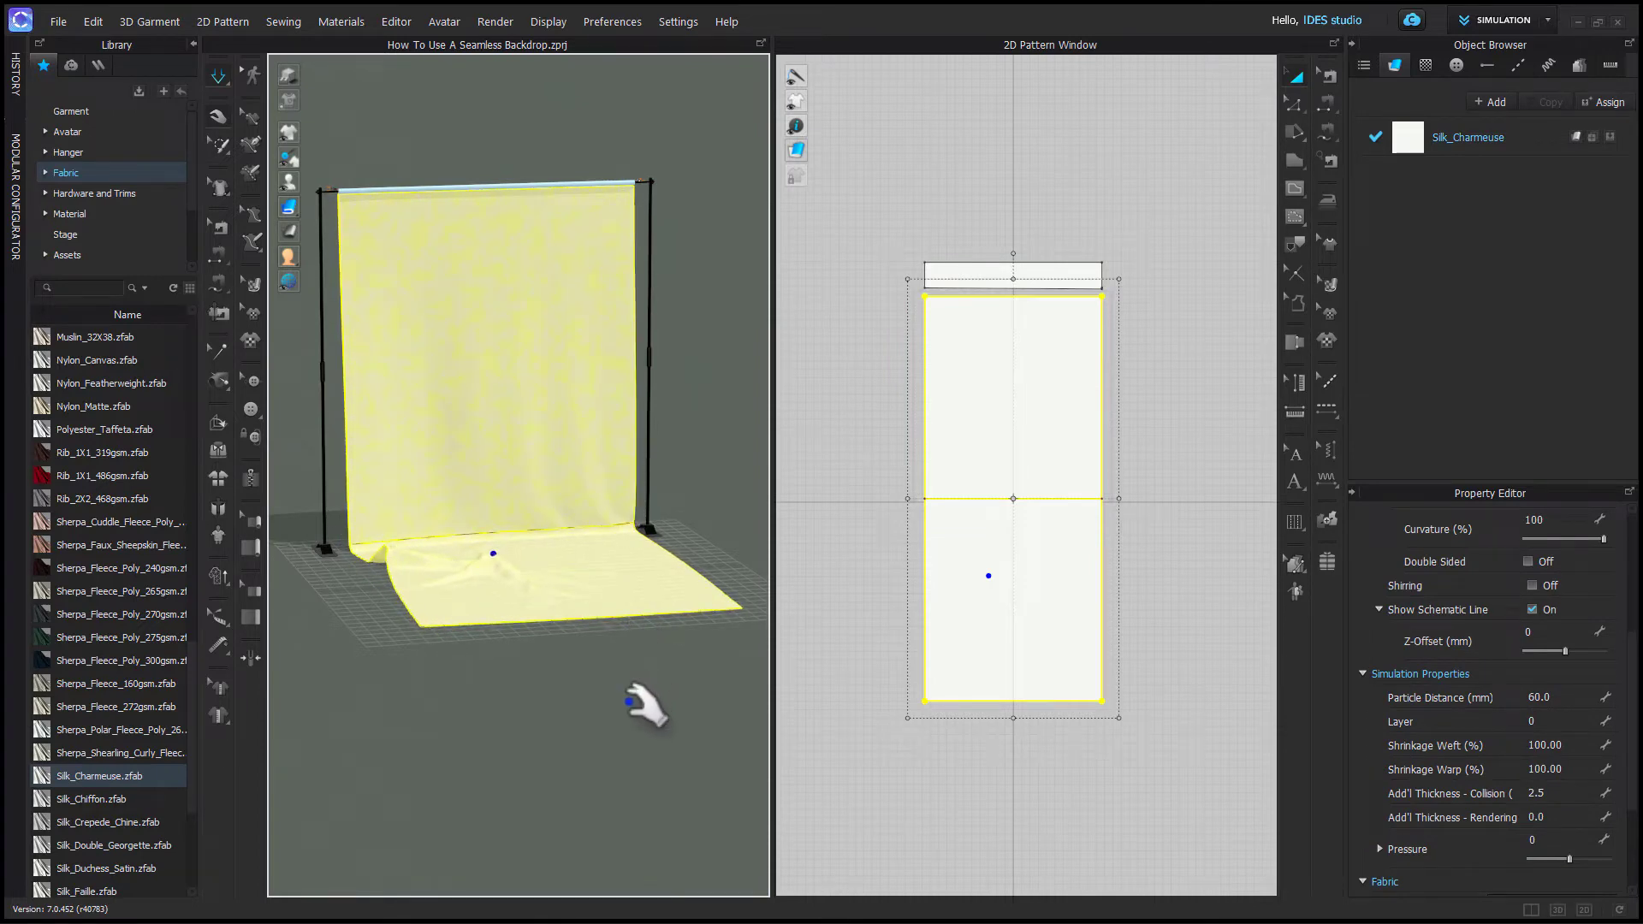
- Set the seamless pattern's particle distance to 20 mm and restart the simulation
left_click(1581, 697)
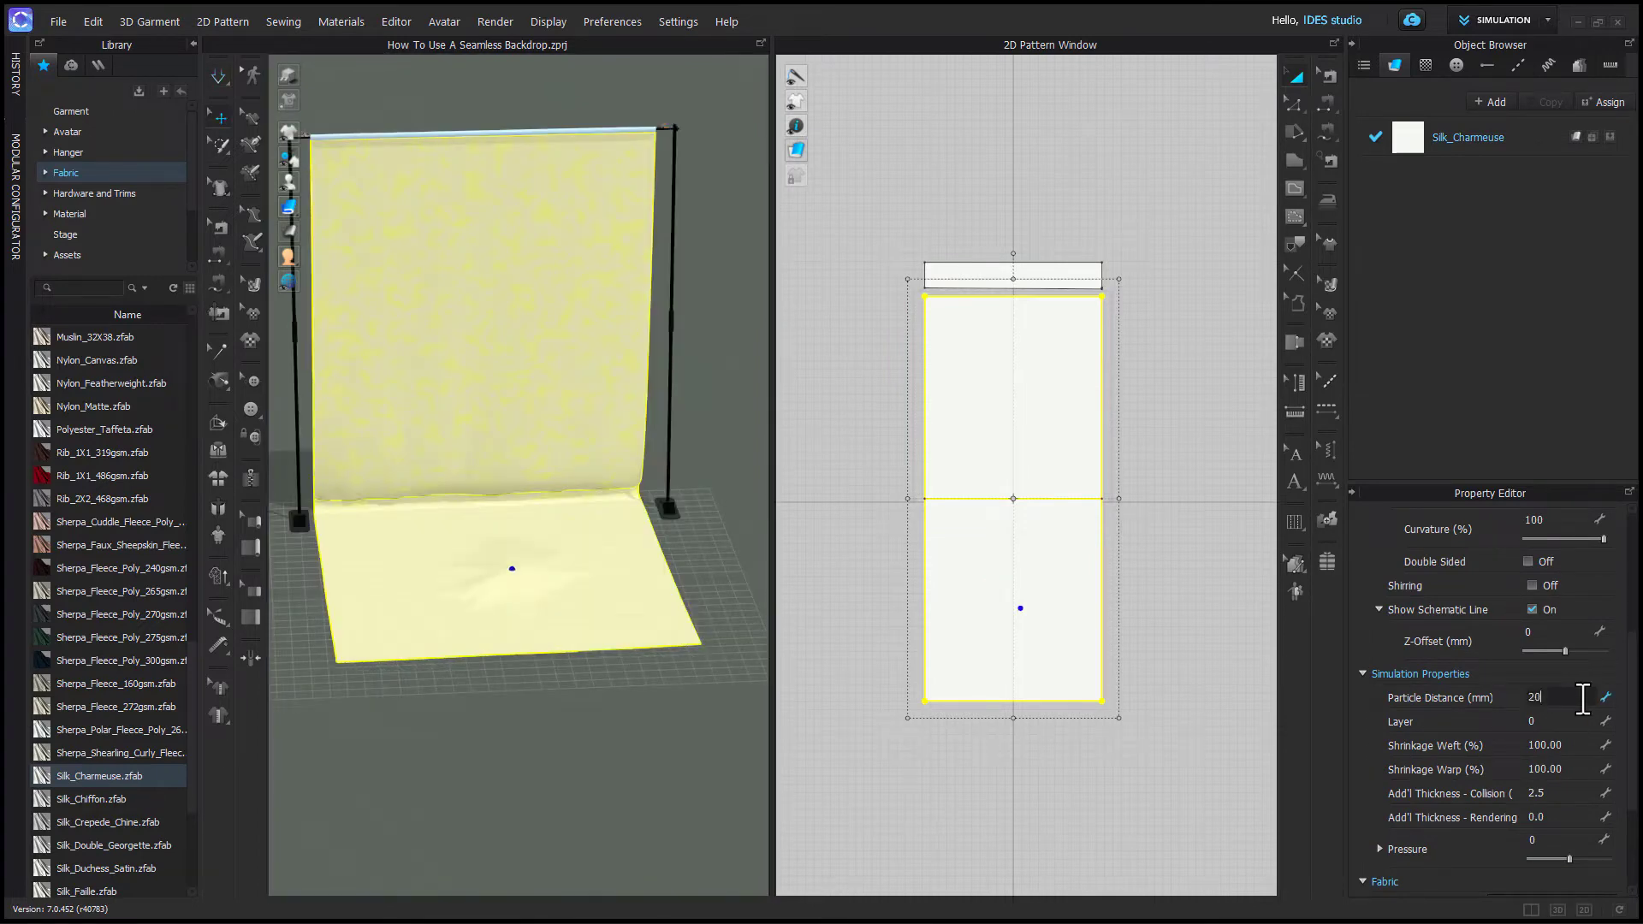
key("Return")
right_click_drag(469, 547, 511, 562)
key("space")
left_click_drag(458, 570, 440, 558)
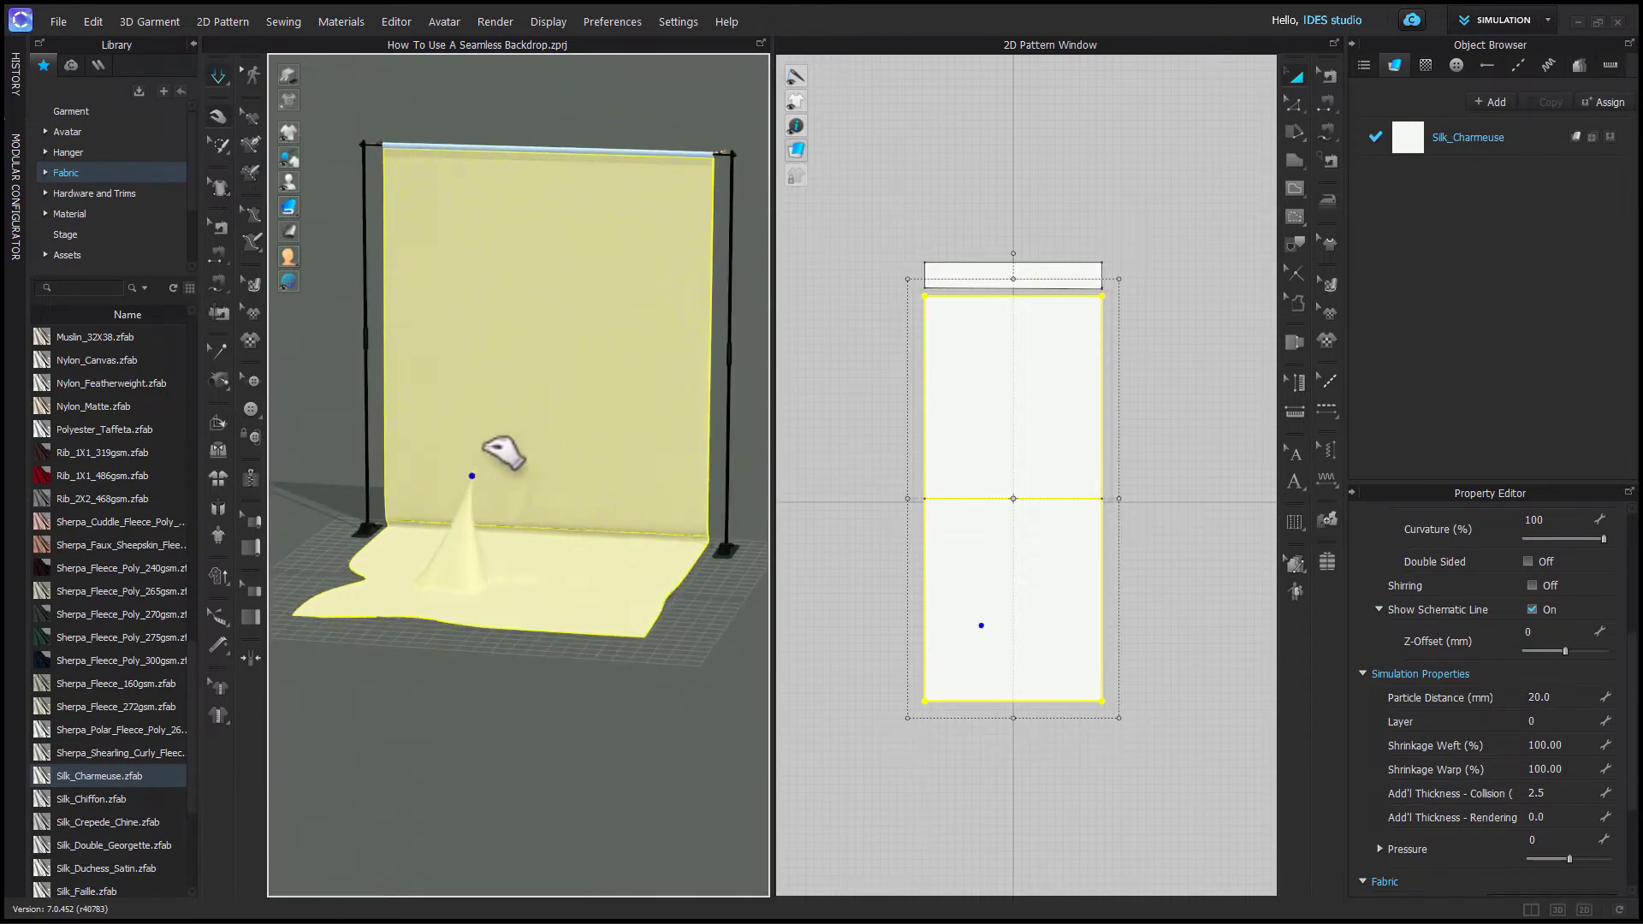
- Pull the silk backdrop in several places during simulation to test how the finer mesh drapes
mouse_move(504, 454)
left_mouse_down()
mouse_move(642, 560)
mouse_move(562, 574)
left_mouse_up()
left_click_drag(473, 617, 395, 596)
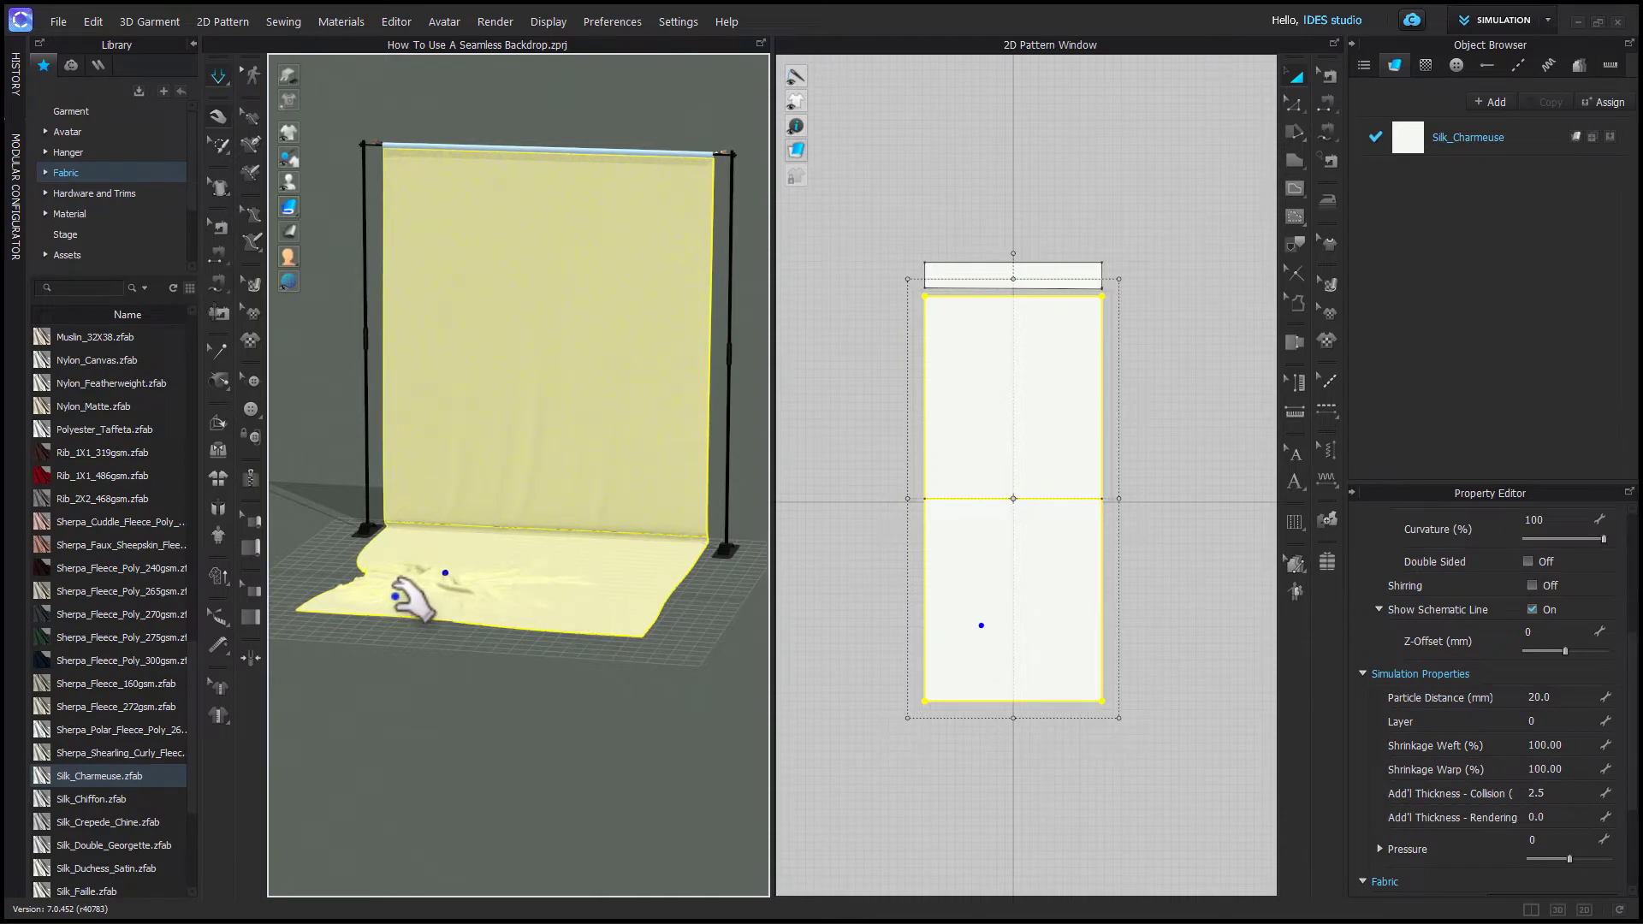
mouse_move(624, 620)
left_mouse_down()
mouse_move(671, 646)
mouse_move(580, 565)
left_mouse_up()
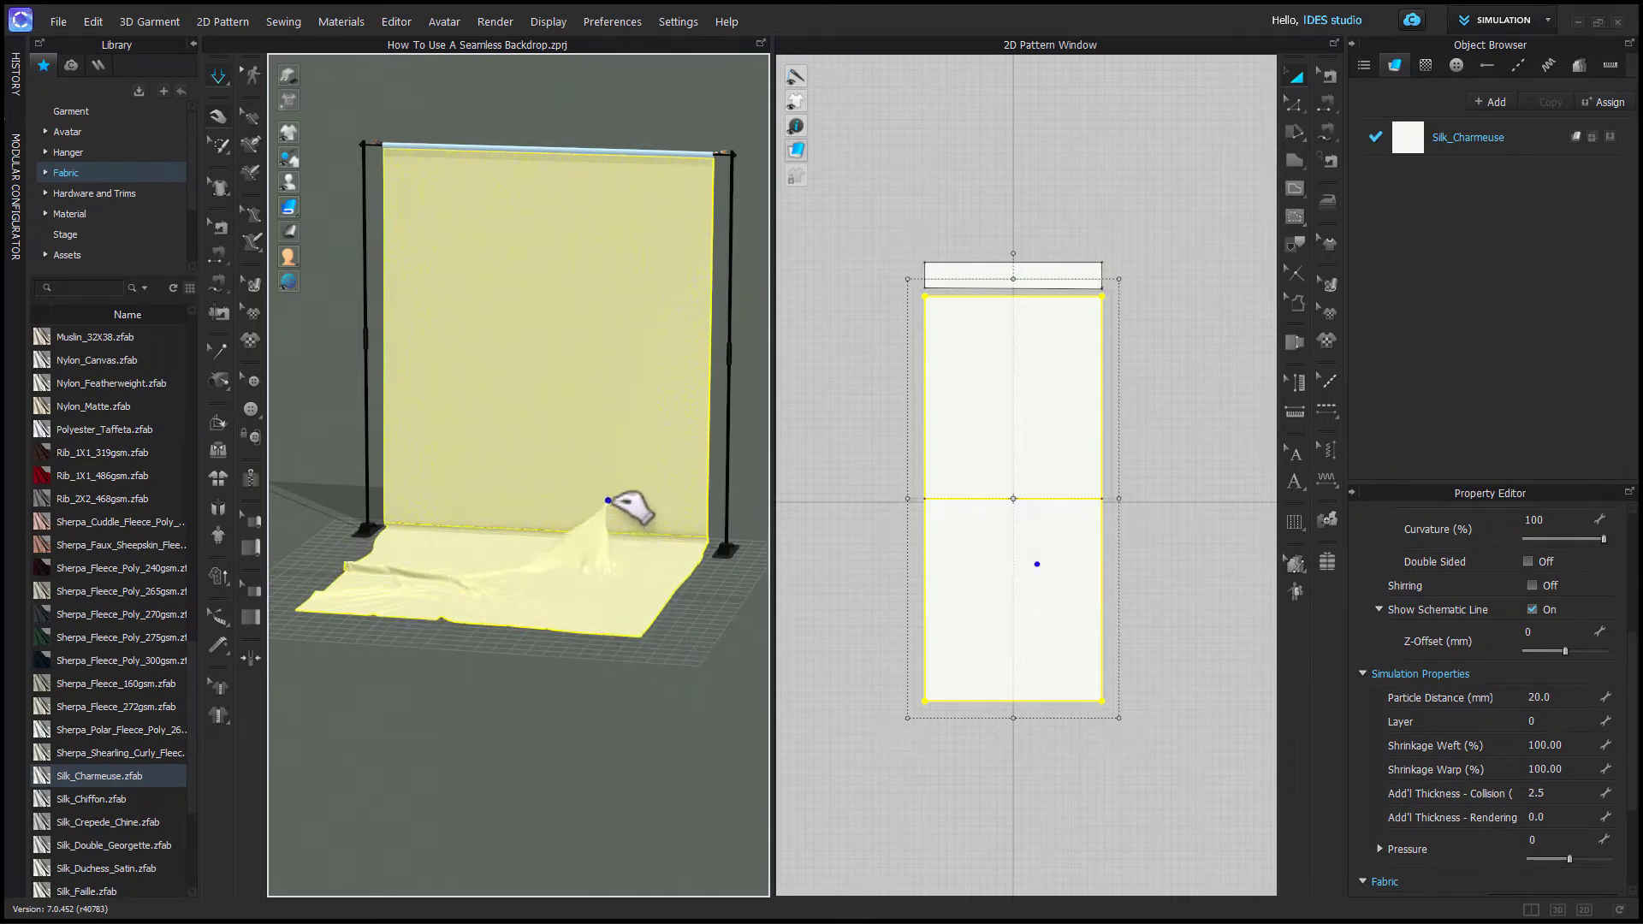
right_click_drag(610, 638, 662, 644)
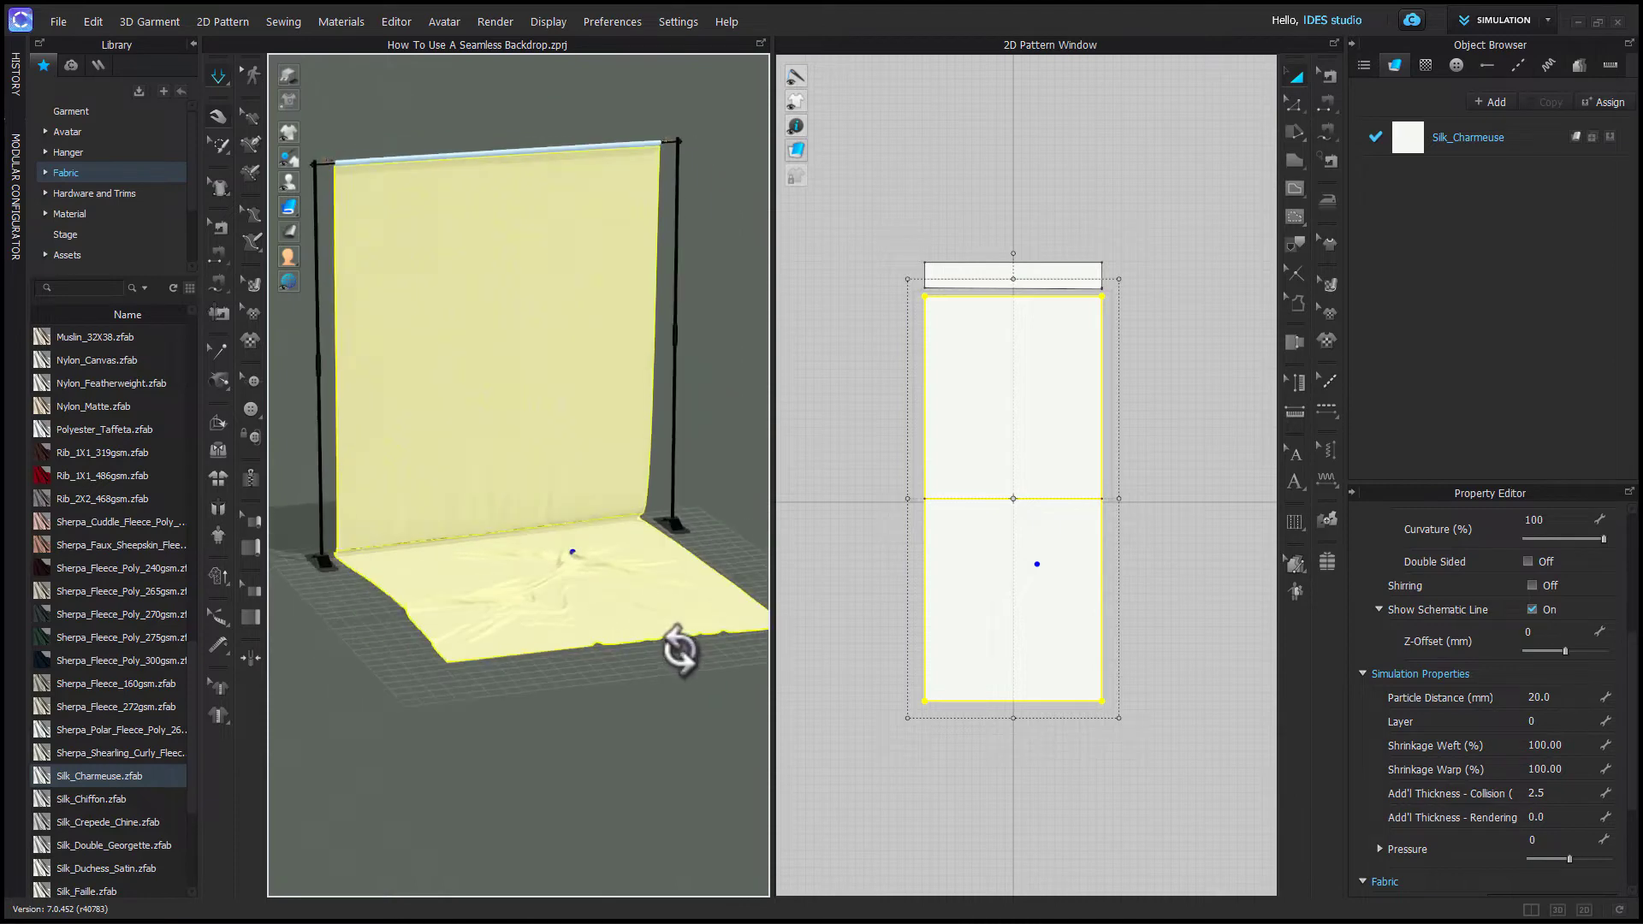
left_click_drag(527, 642, 533, 647)
right_click_drag(533, 486, 526, 460)
left_click_drag(528, 455, 547, 440)
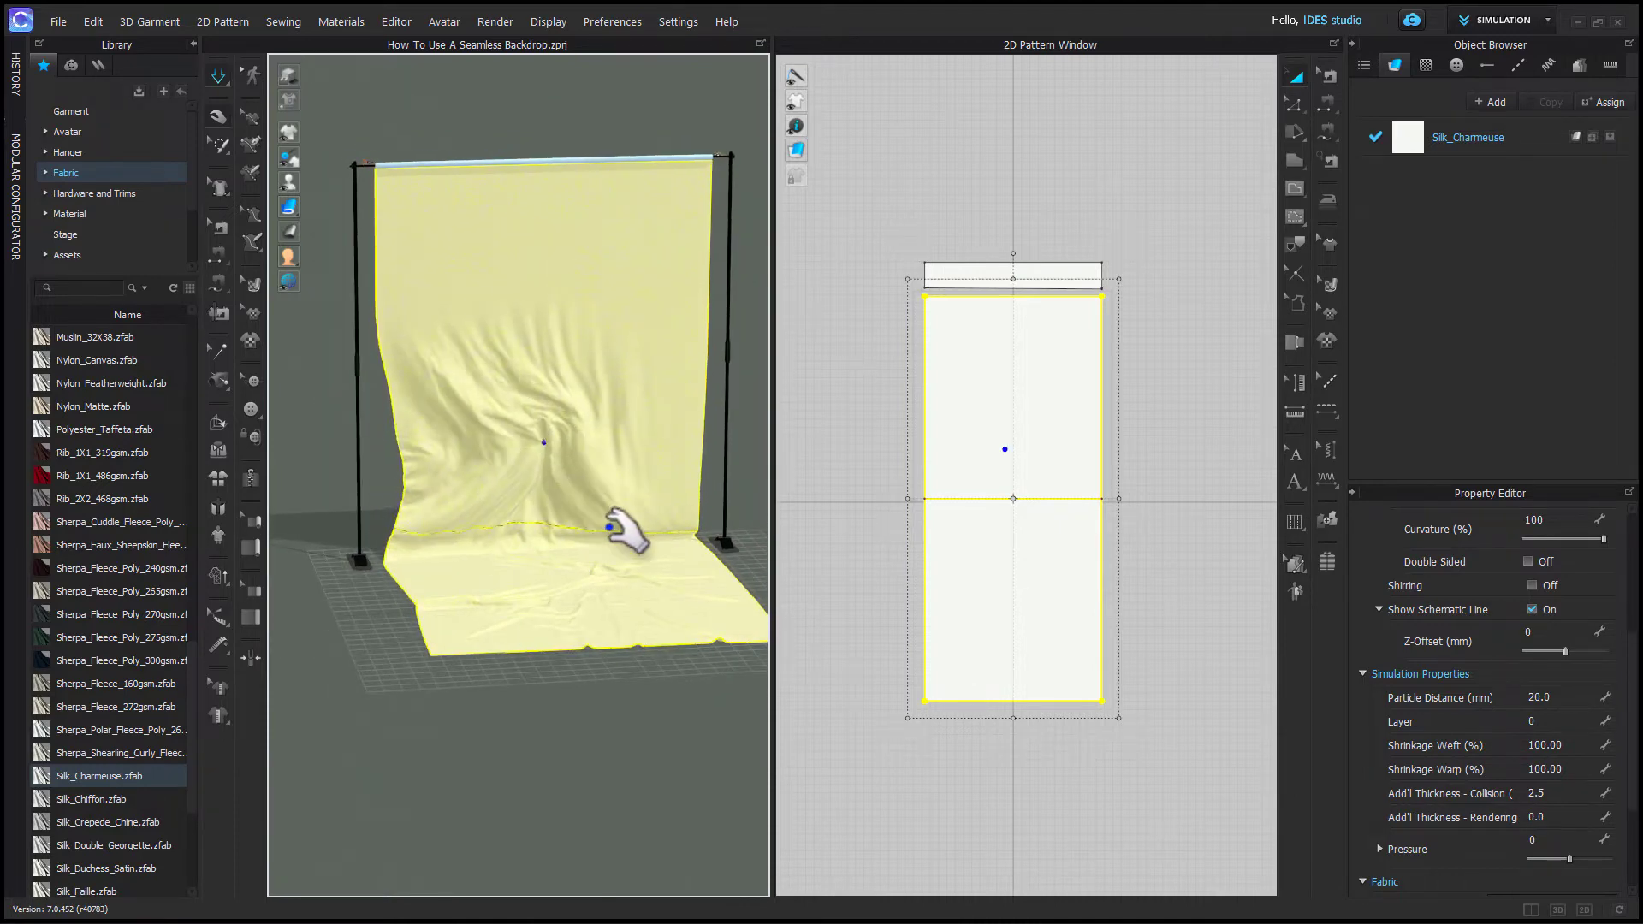
right_click_drag(672, 561, 579, 659)
- Draw a curved internal line on the upper backdrop section of the pattern
scroll(575, 605, "up", 2)
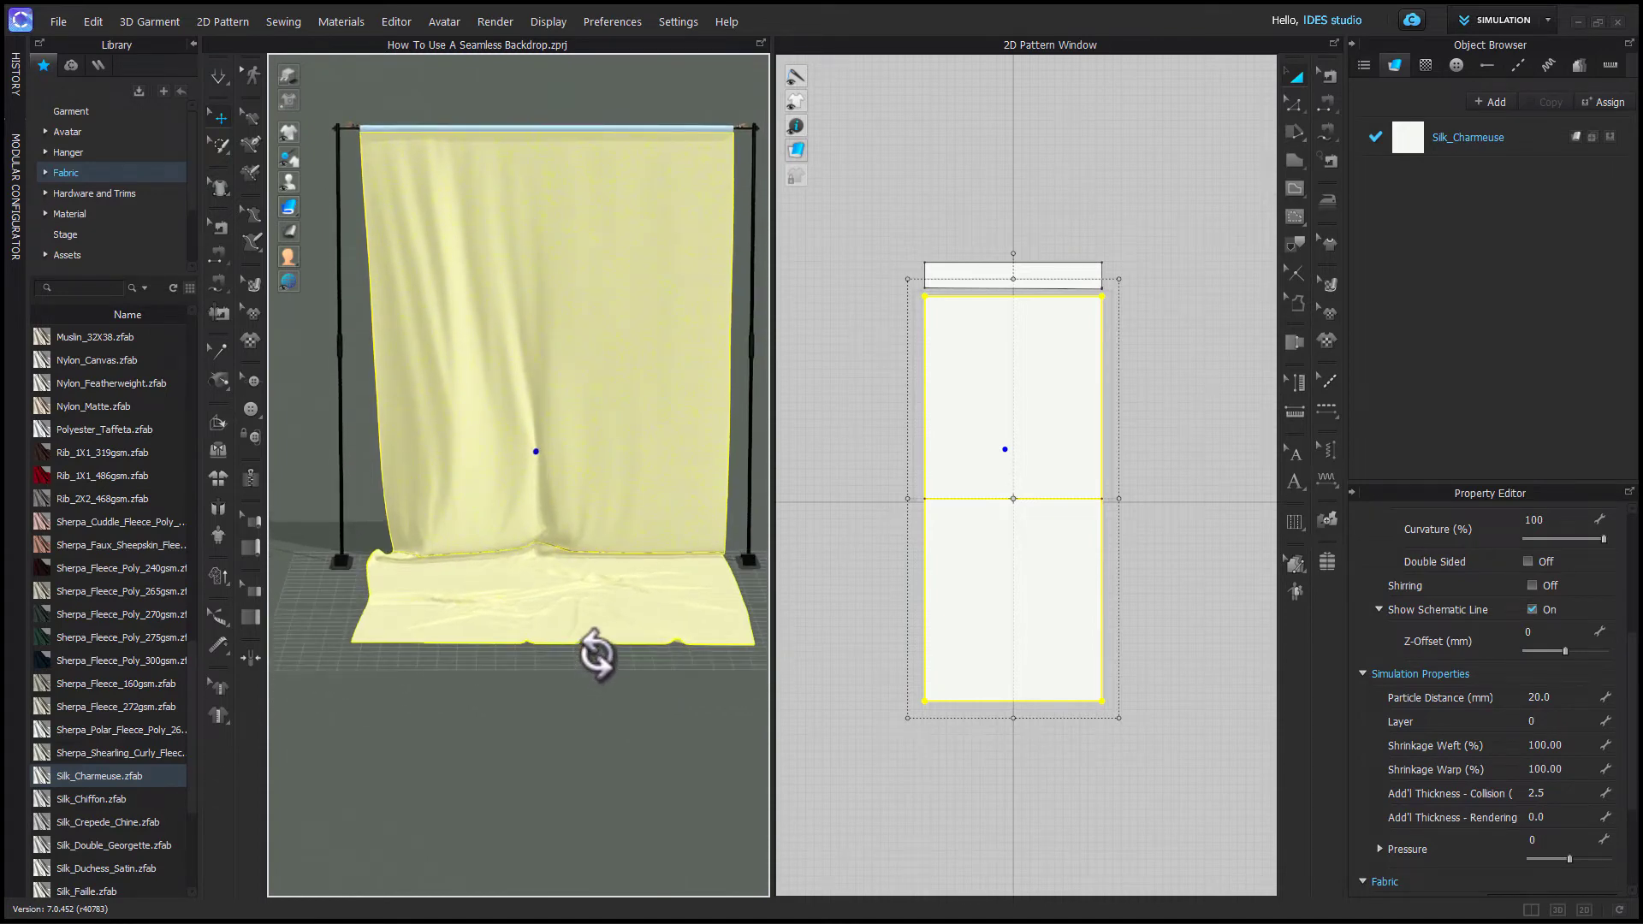
scroll(669, 725, "up", 2)
scroll(669, 724, "down", 2)
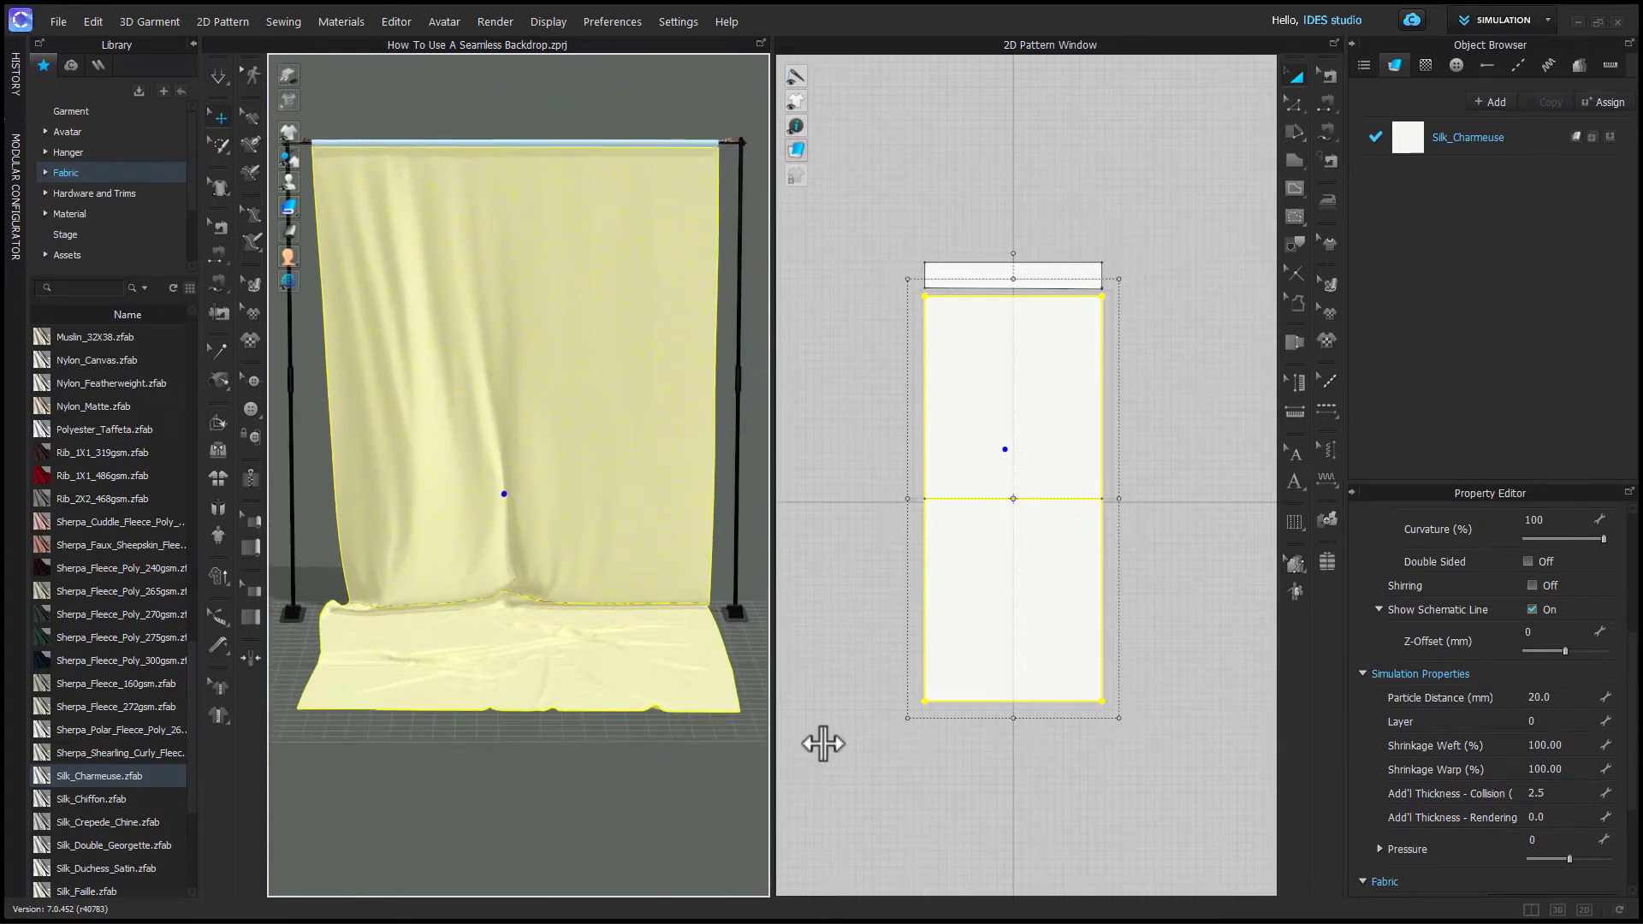
left_click(1105, 456)
scroll(1105, 456, "up", 4)
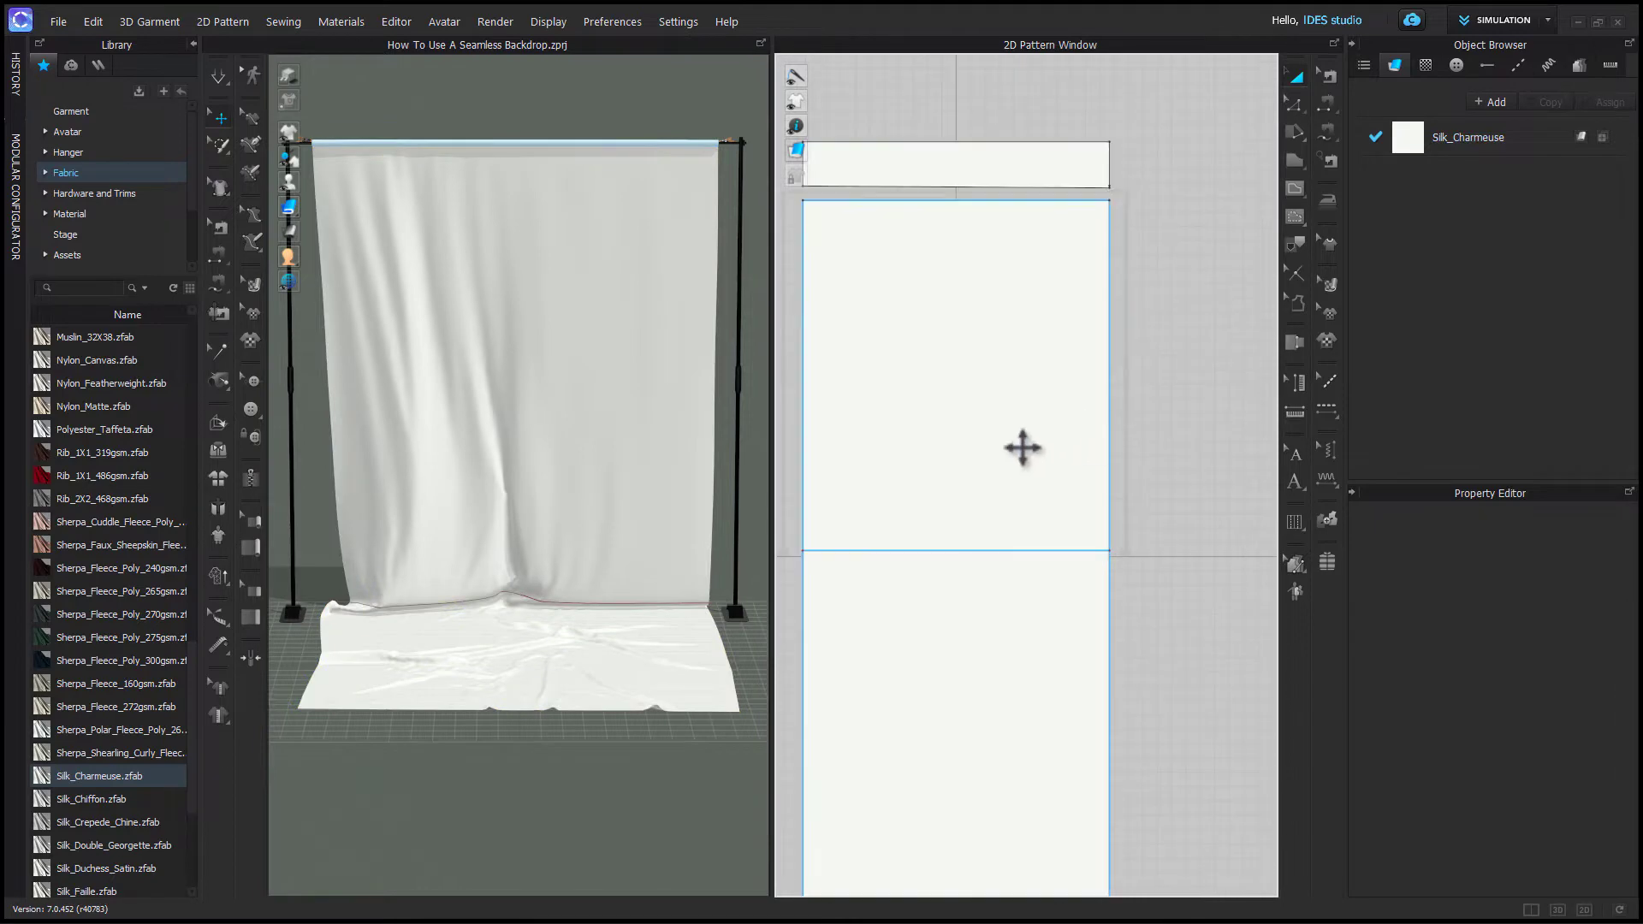
key("g")
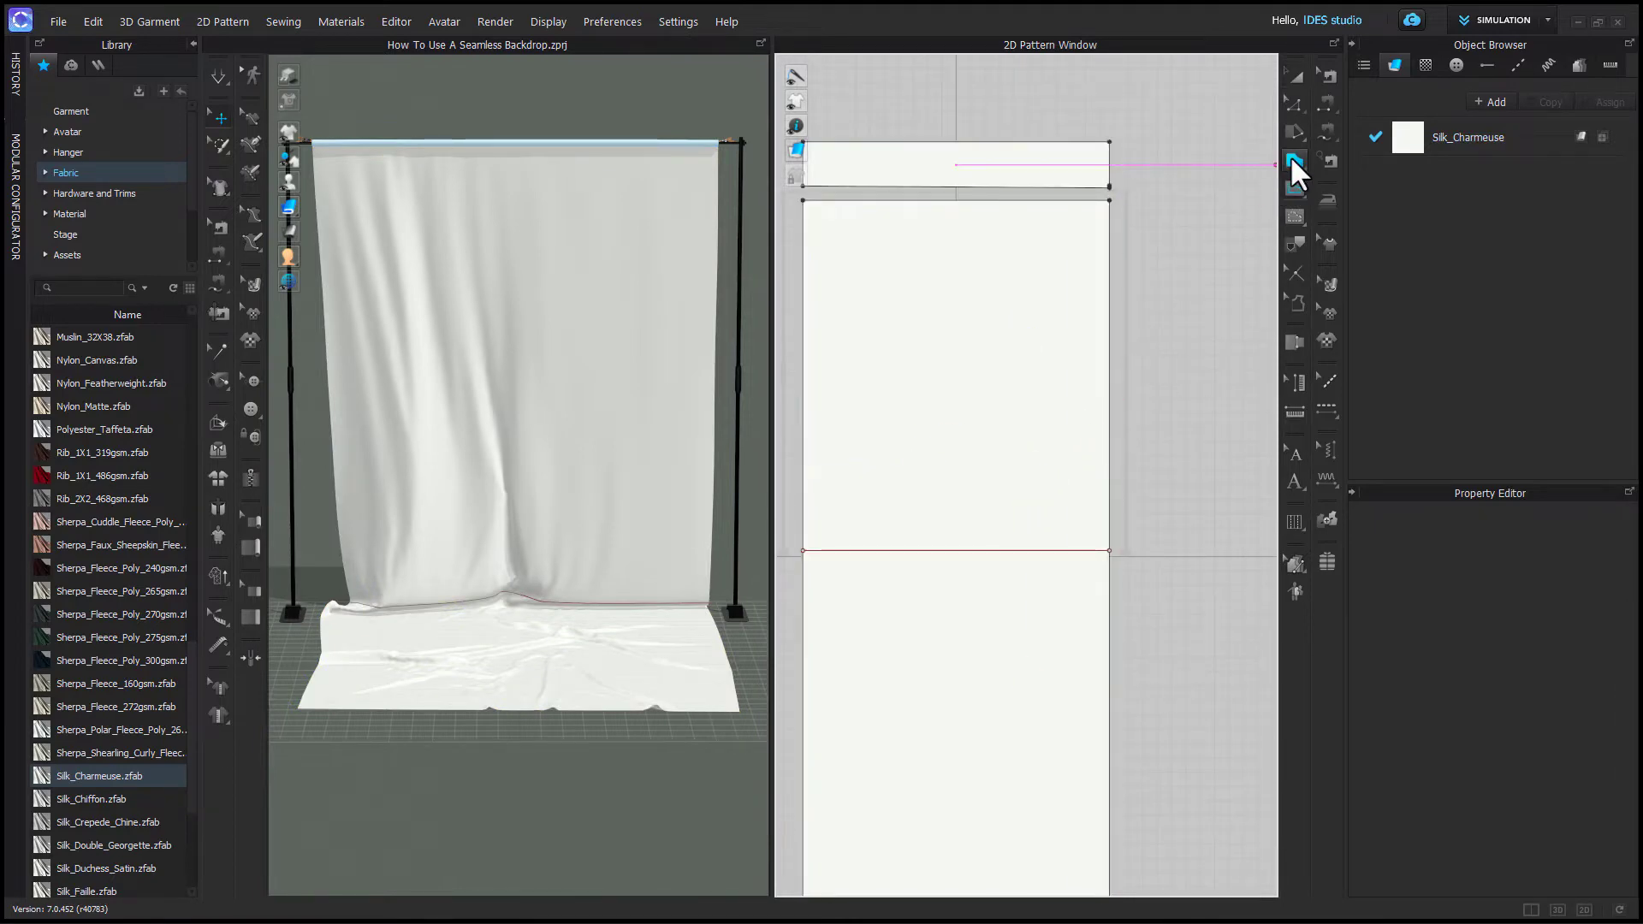
left_click(1290, 185)
key("g")
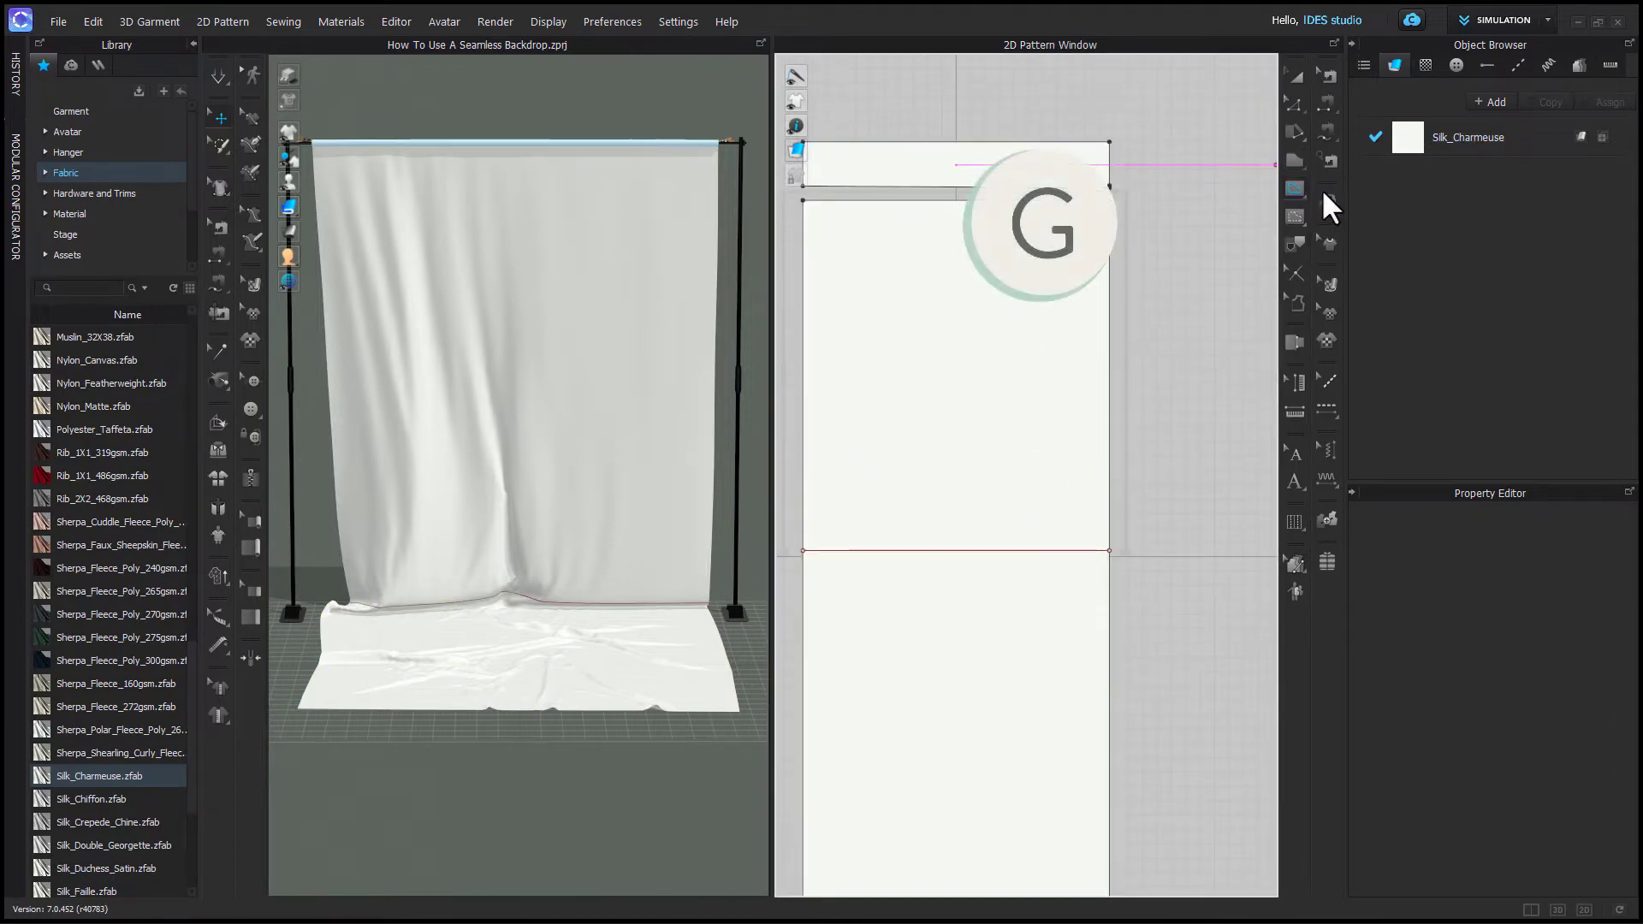
left_click(993, 496)
left_click(1020, 438)
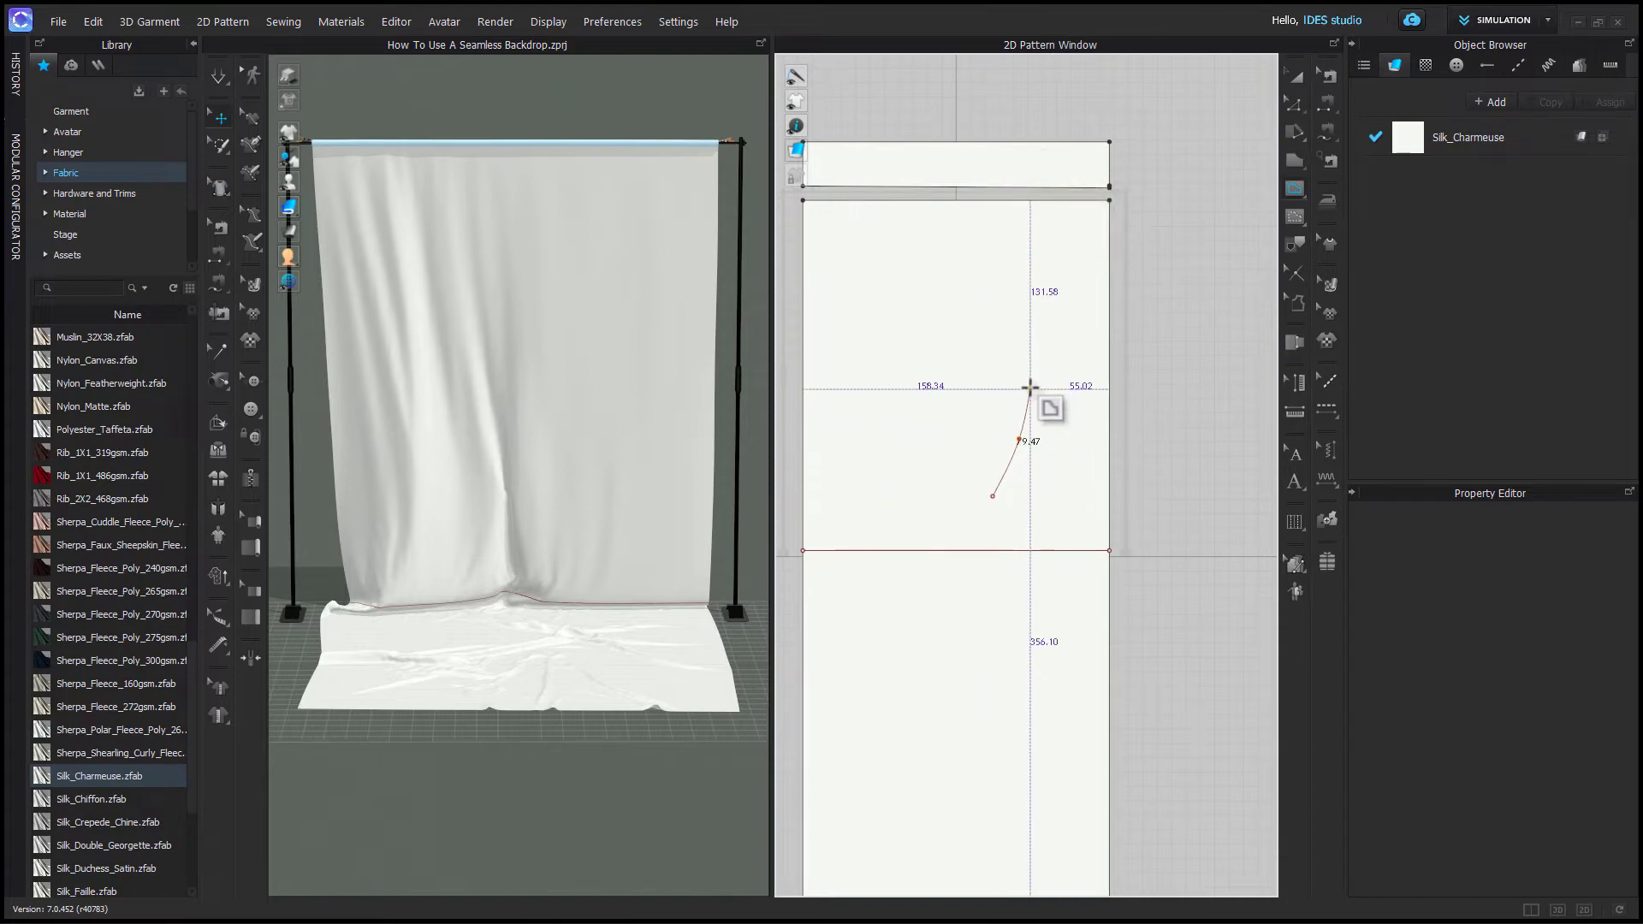
double_click(1036, 340)
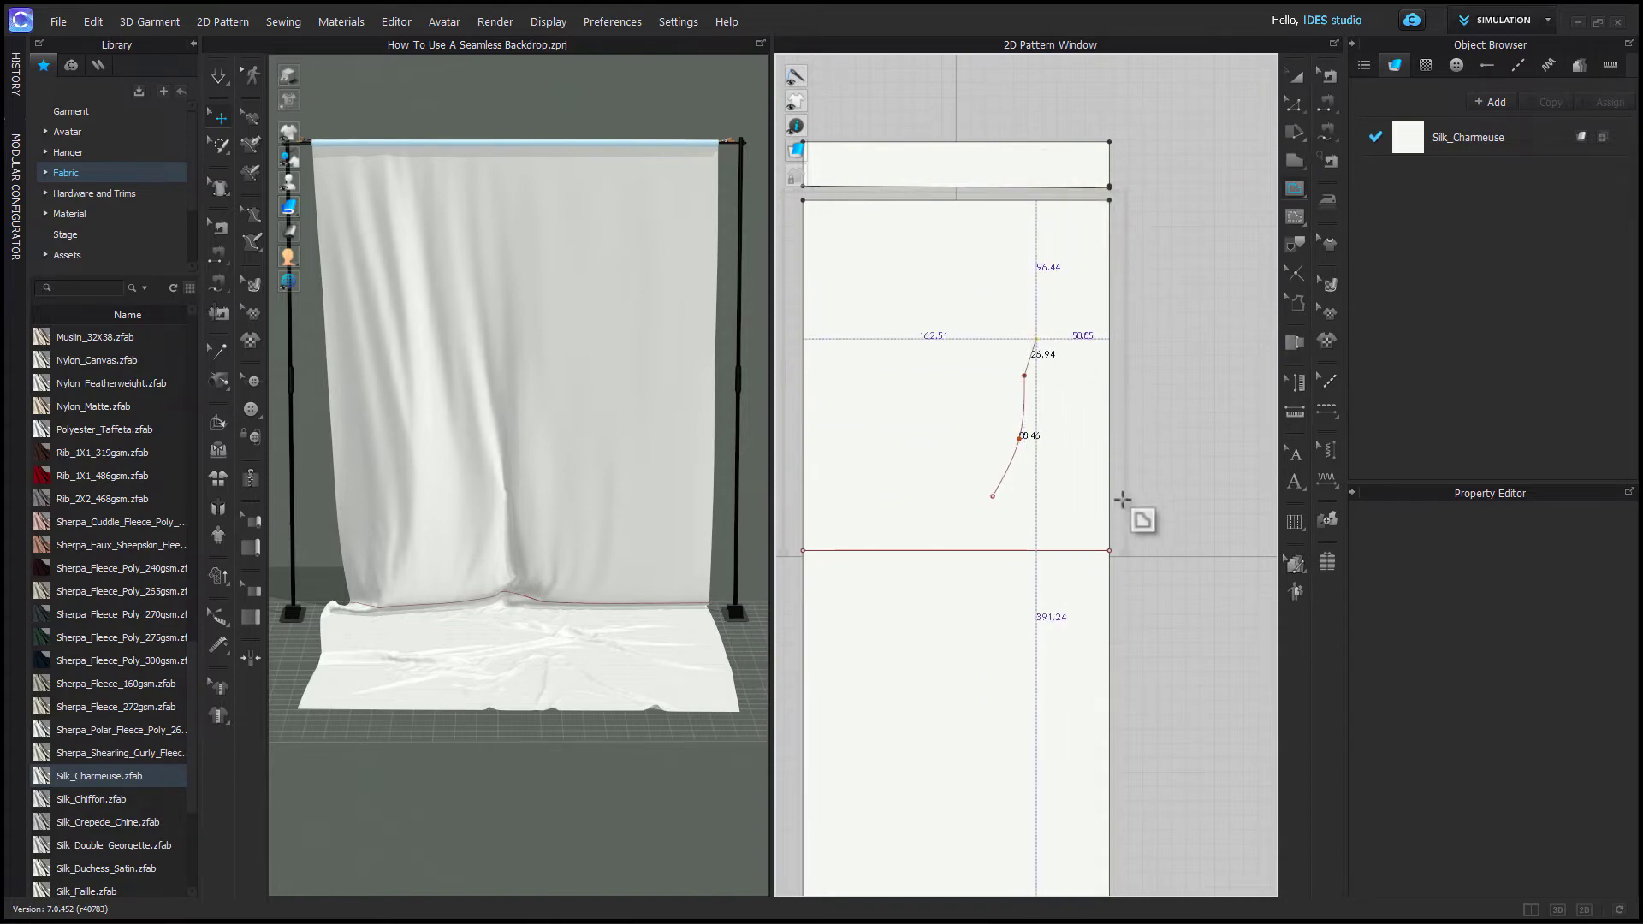
- Set the curved internal line's fold angle to 313 and simulate the backdrop
key("a")
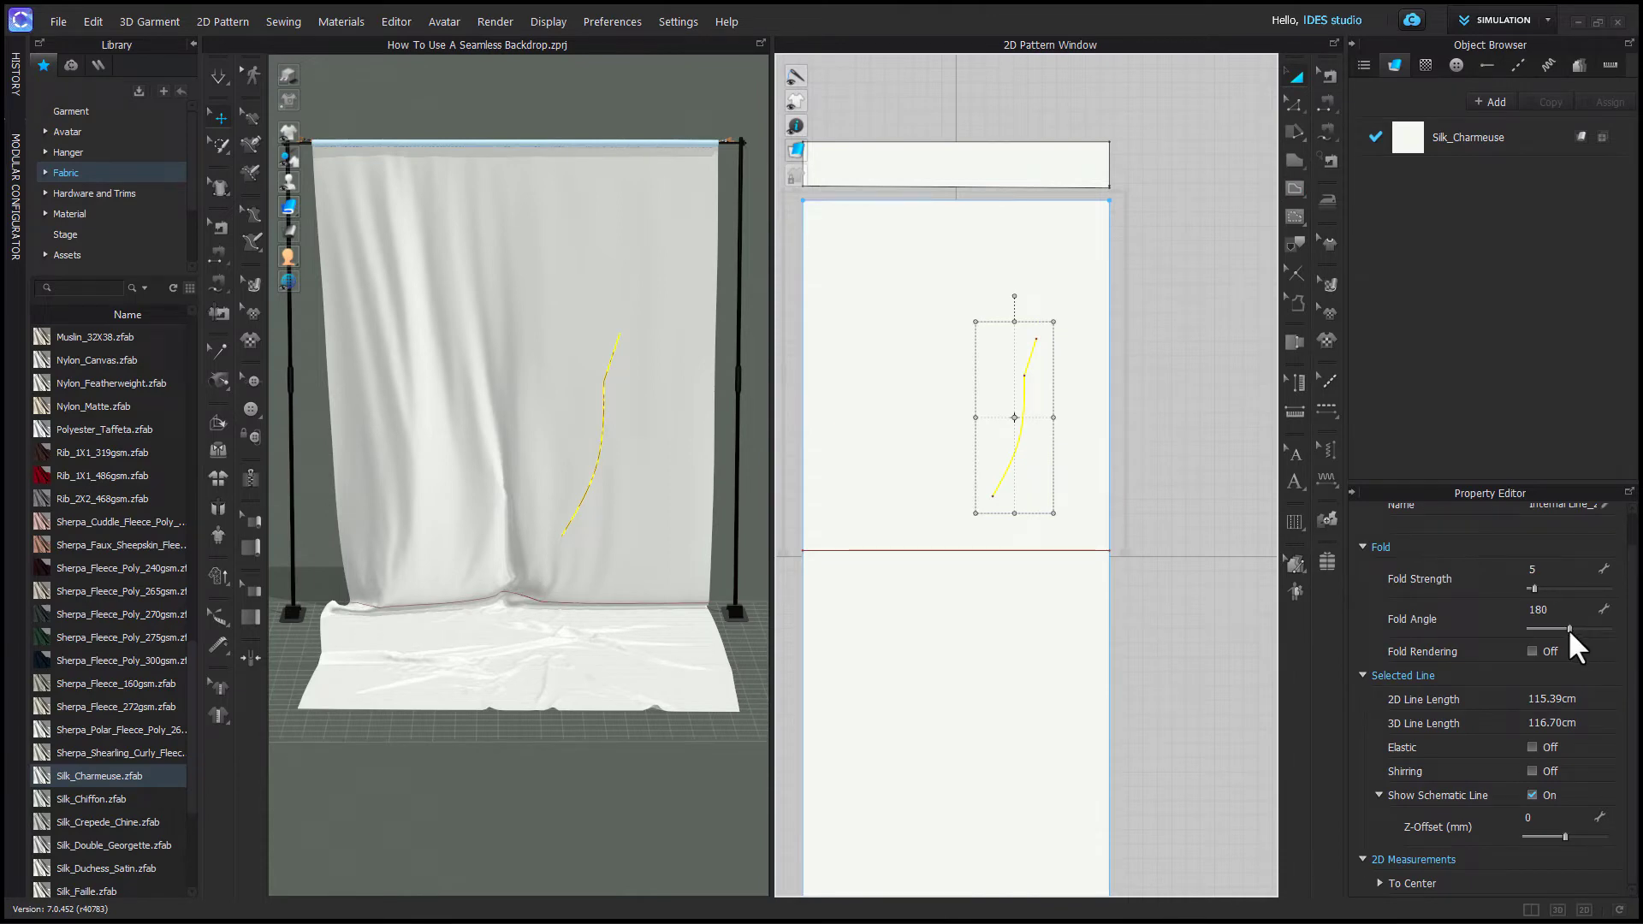
left_click_drag(1570, 628, 1550, 628)
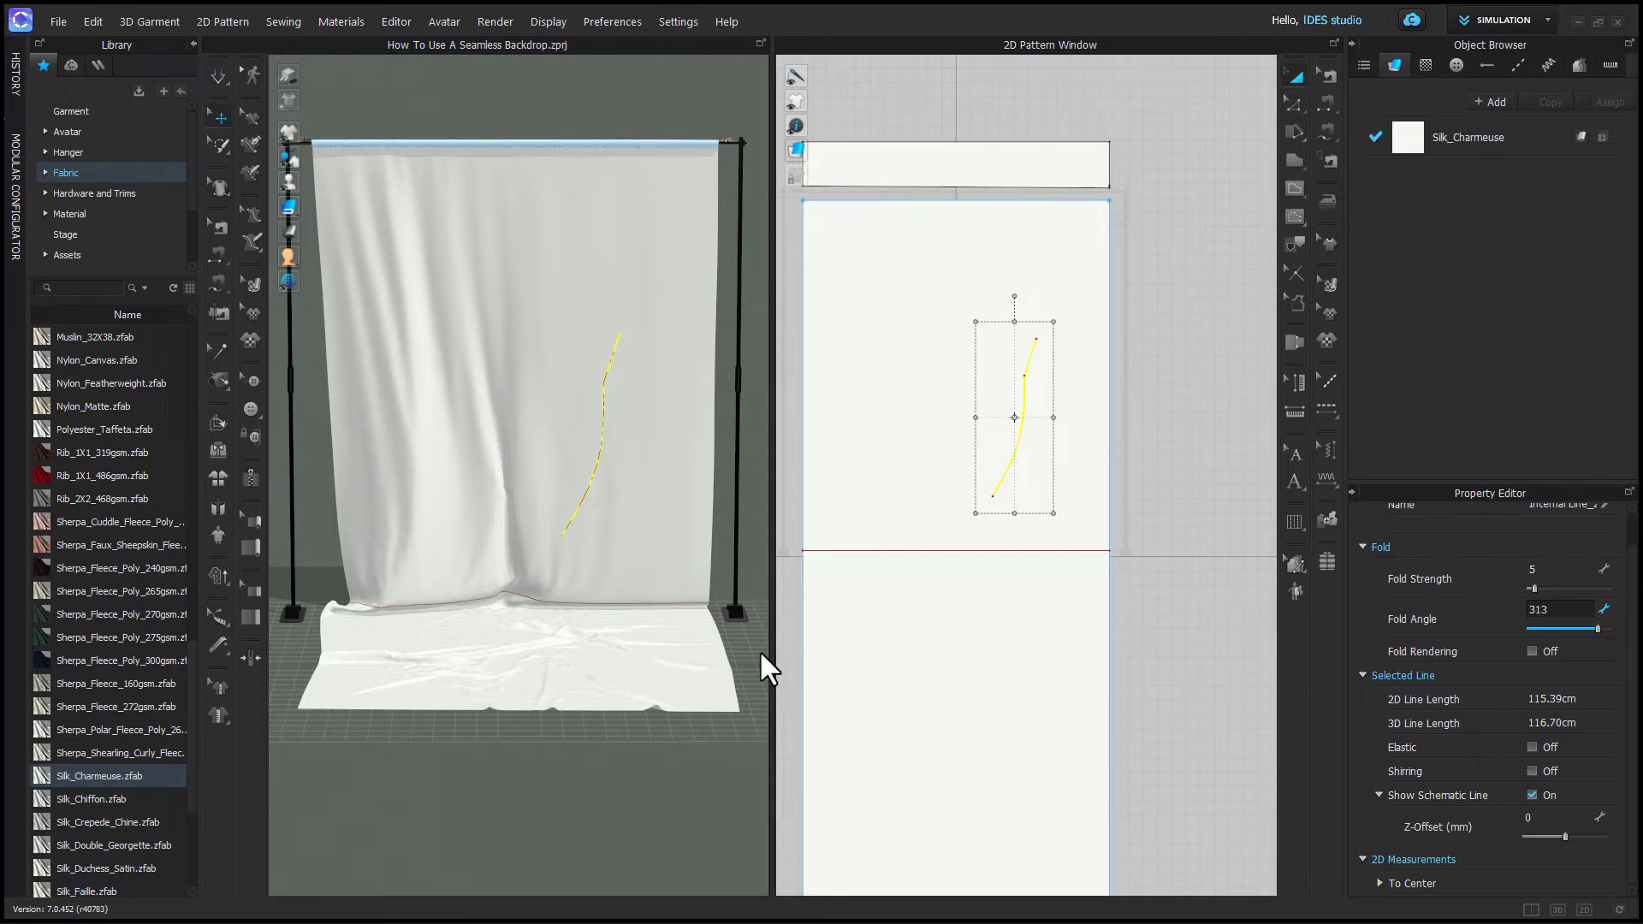
left_click(719, 710)
key("space")
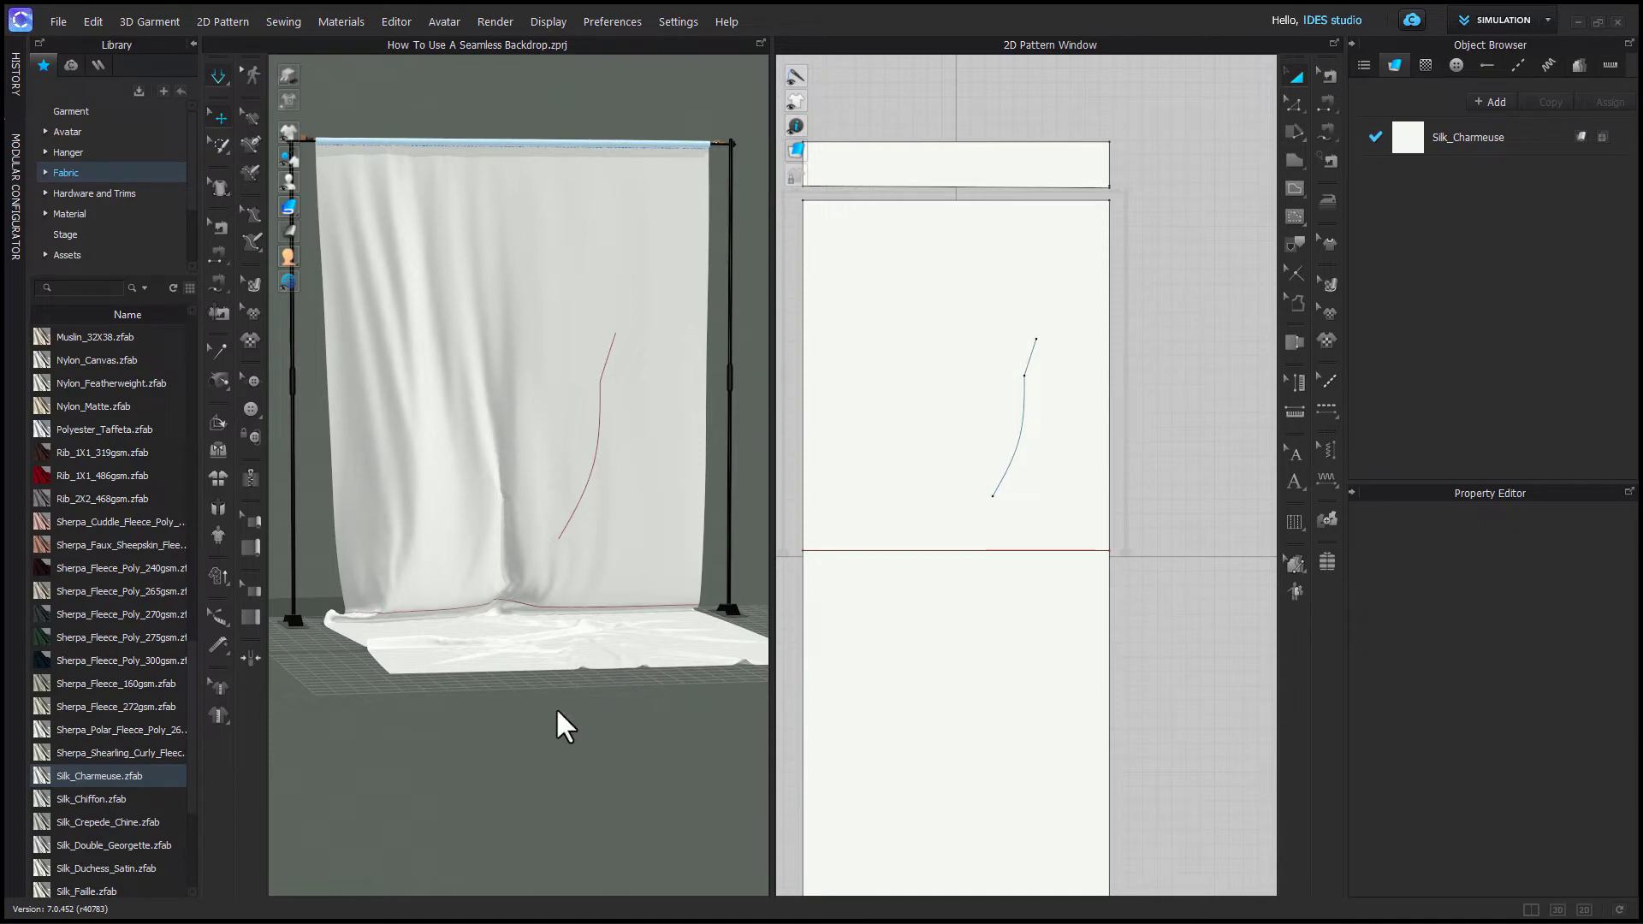
- Stop the simulation and zoom in on the fold line in a shaded 3D display
left_click(219, 77)
left_click(286, 97)
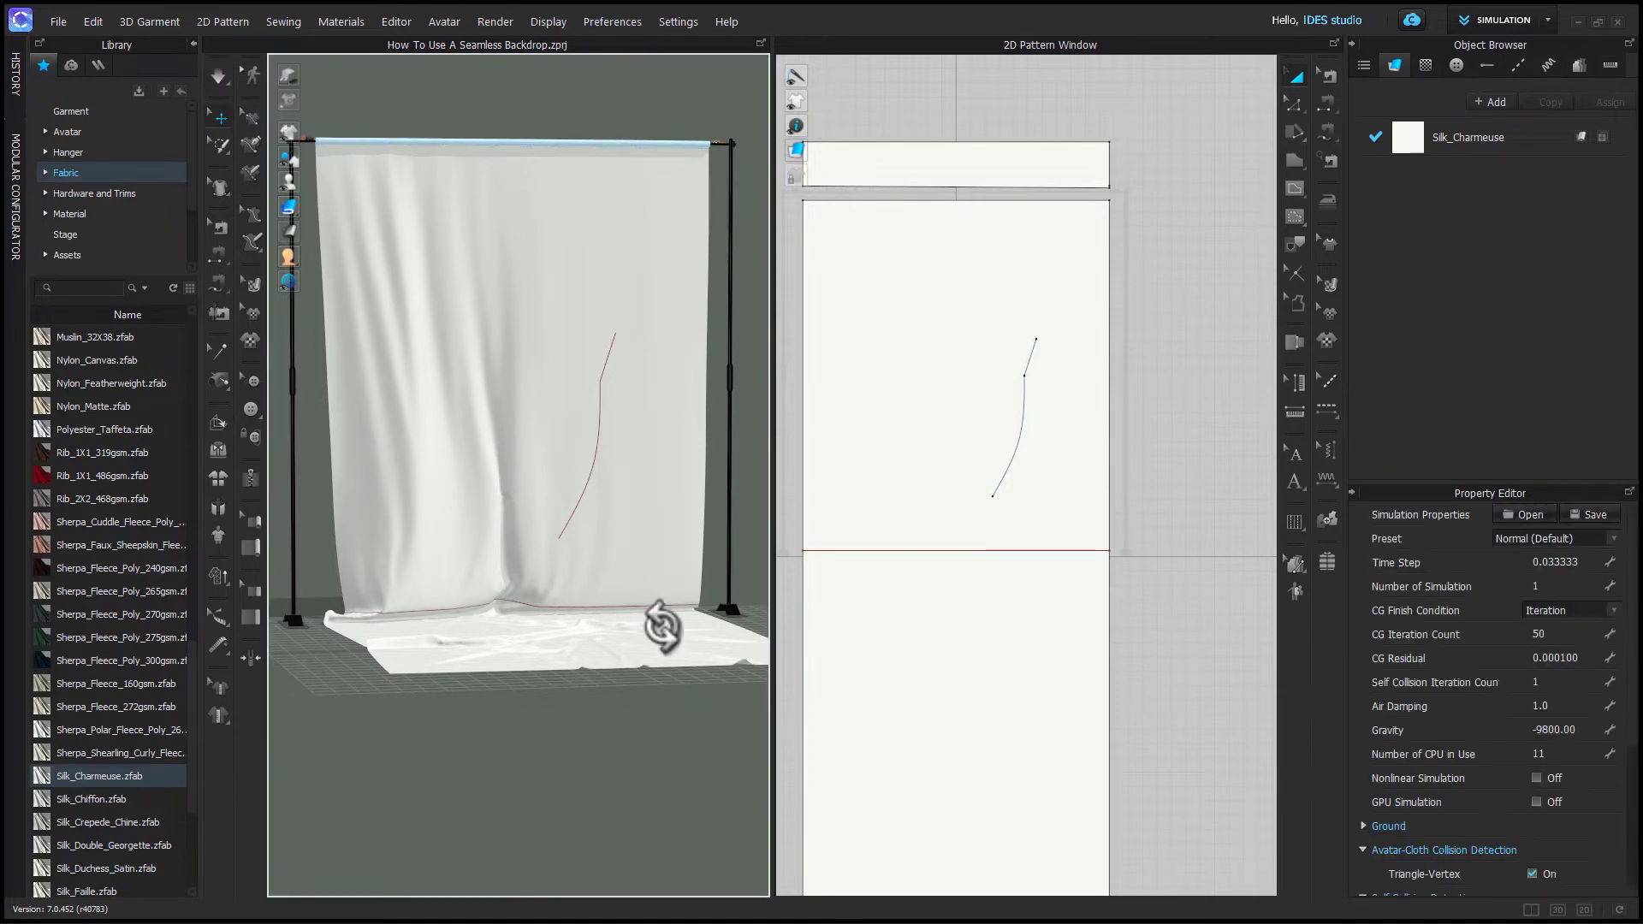
right_click_drag(659, 624, 609, 547)
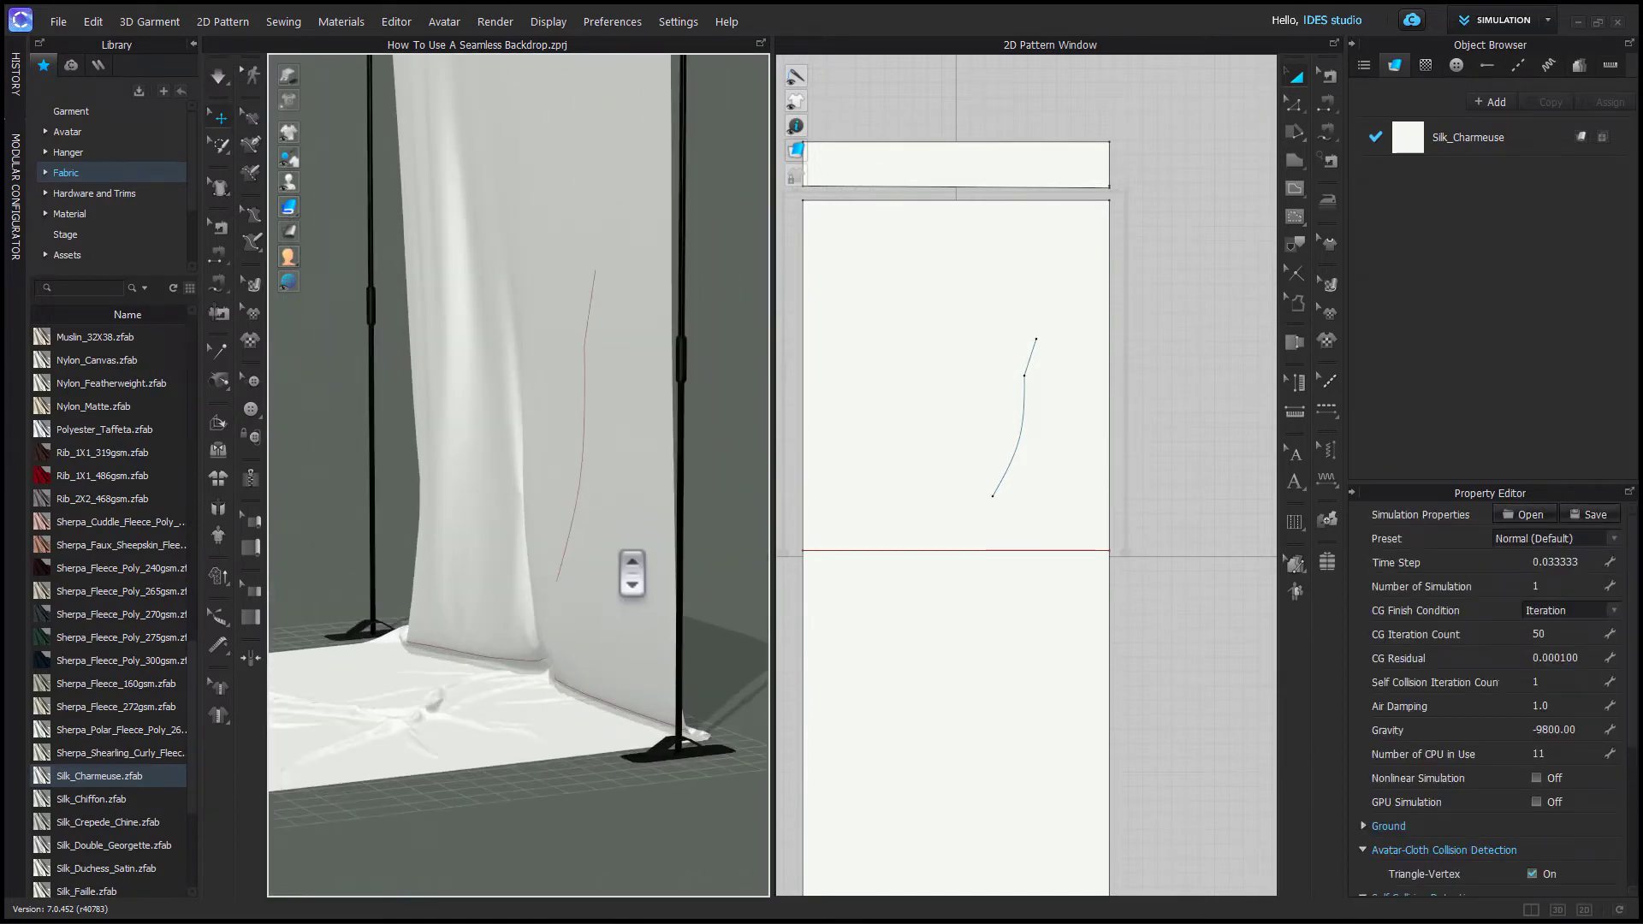
left_click(608, 542)
right_click(606, 540)
left_click(665, 172)
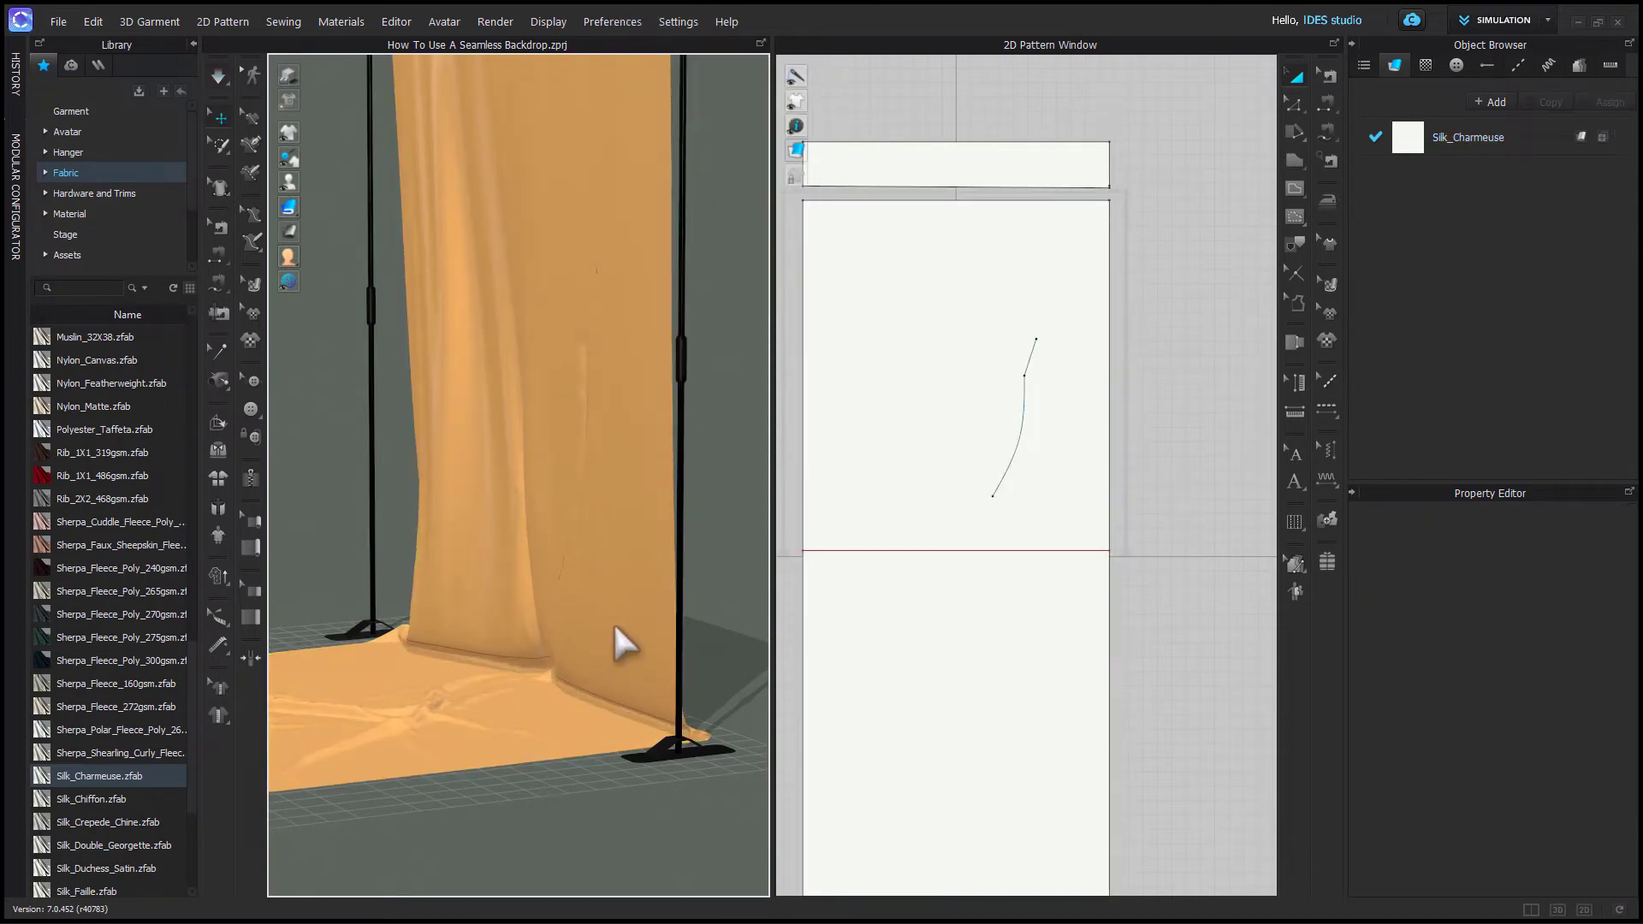
right_click_drag(676, 548, 664, 671)
- Turn on Fold Rendering for the curved internal line and inspect the fold in 3D
left_click(1027, 418)
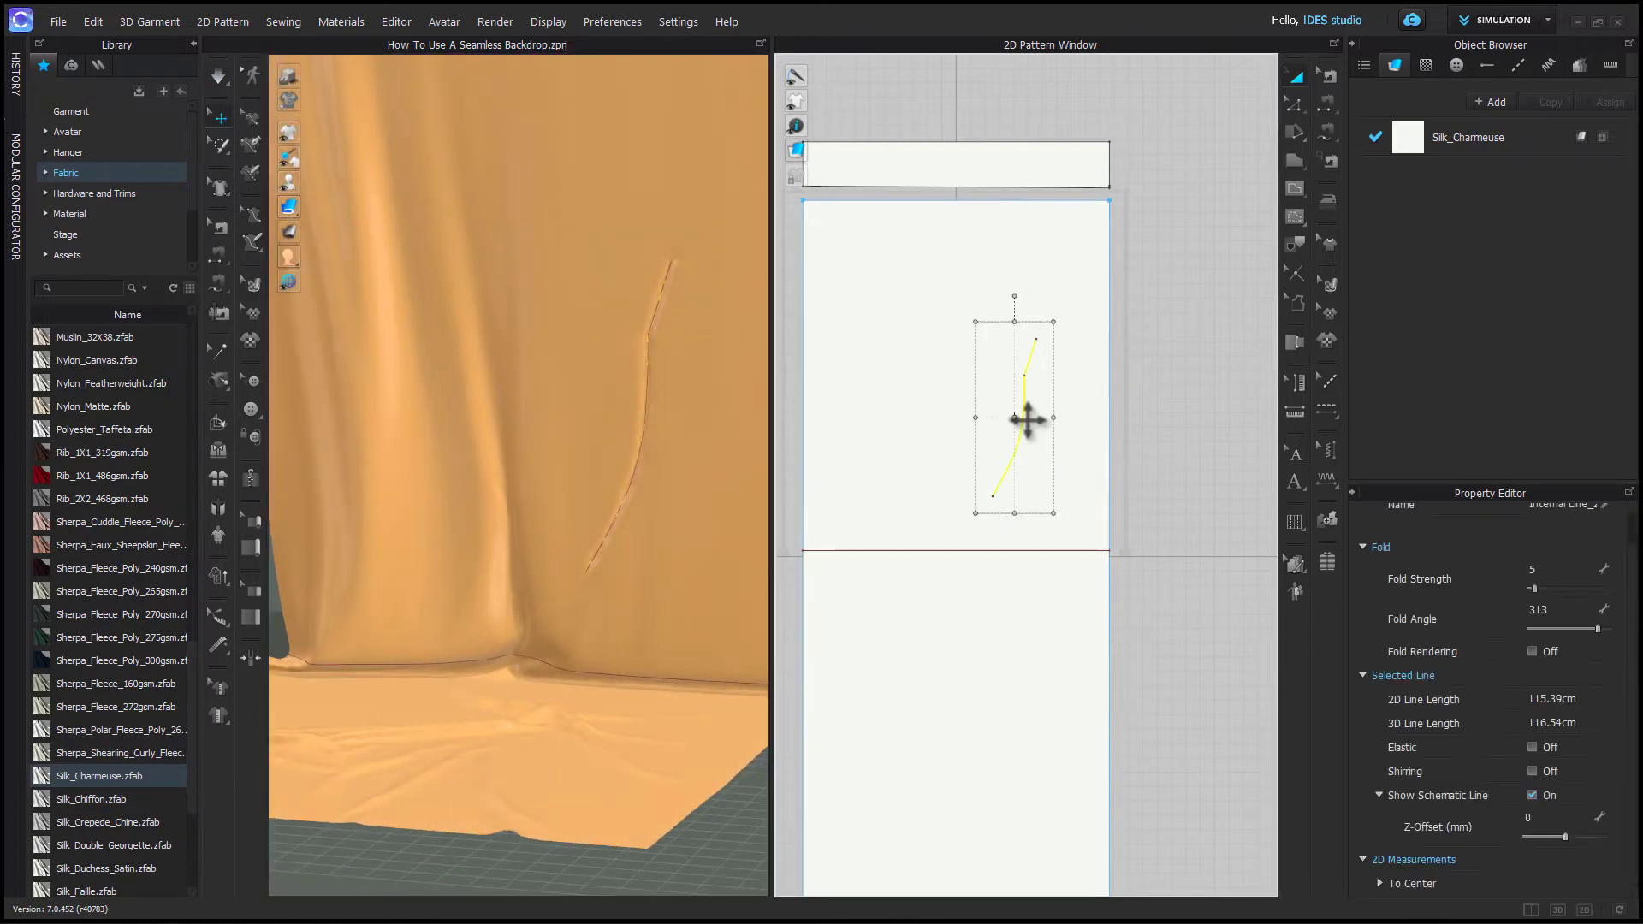
left_click(1529, 650)
scroll(726, 645, "down", 3)
left_click(716, 774)
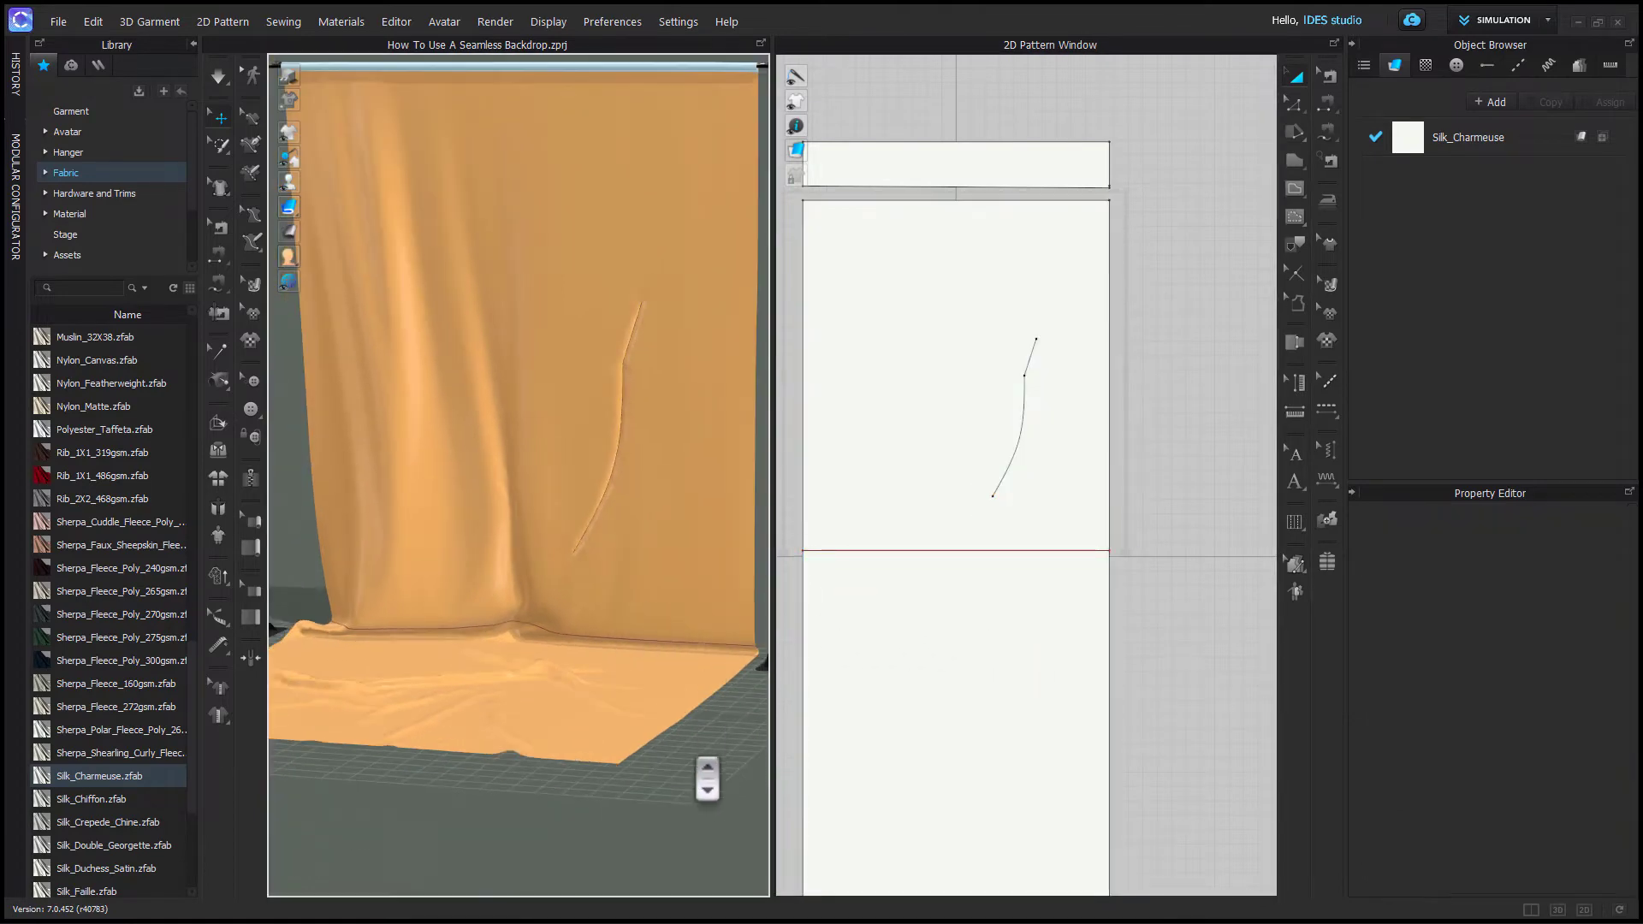
right_click_drag(562, 741, 597, 741)
left_click(531, 779)
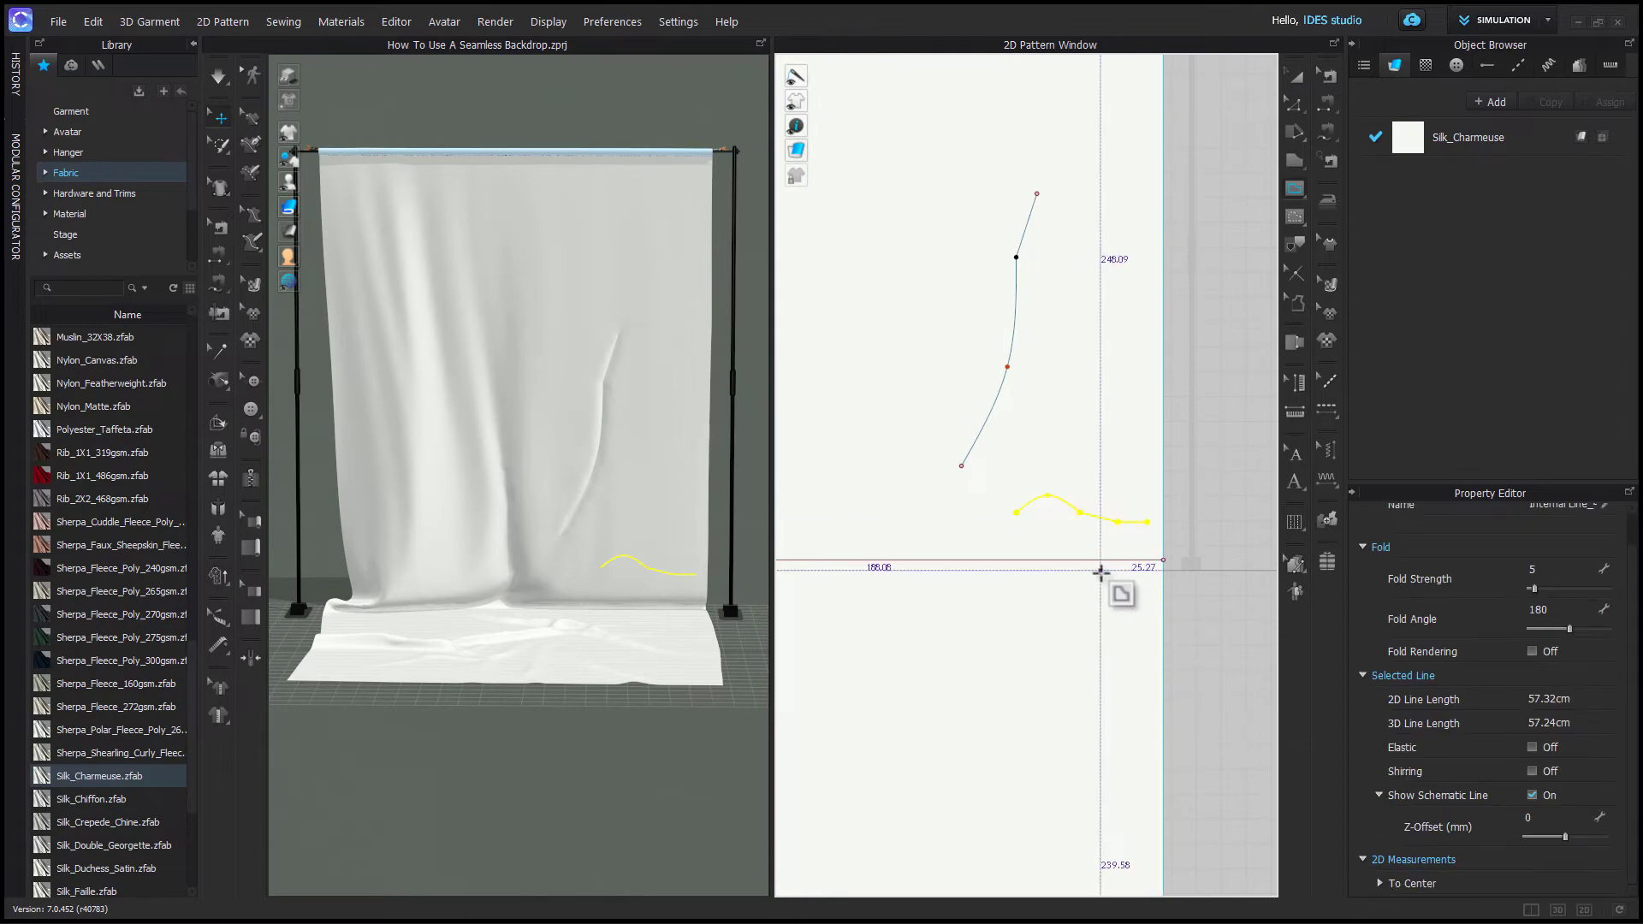
- Raise the curved line's fold angle to the slider's maximum
left_click(1080, 514)
mouse_move(1569, 629)
left_mouse_down()
mouse_move(1545, 628)
mouse_move(1605, 629)
left_mouse_up()
scroll(1100, 574, "down", 2)
- Draw two more internal lines near the lower part of the backdrop wall section
left_click(847, 503)
double_click(877, 576)
left_click(862, 540)
left_click(665, 560)
left_click(754, 491)
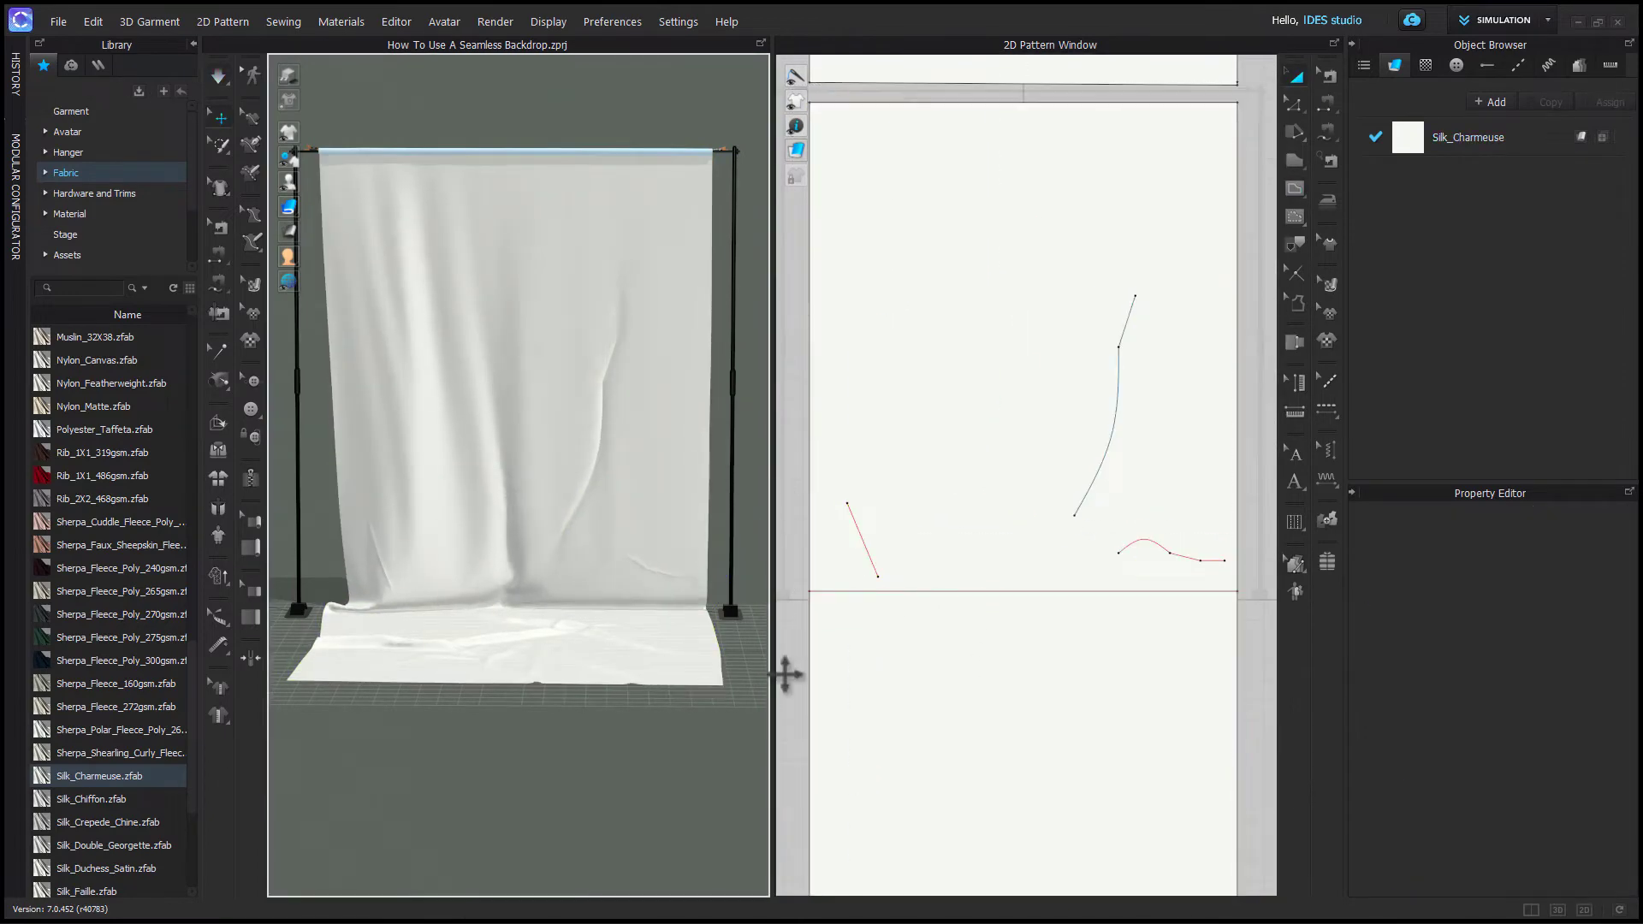
left_click(674, 532)
left_click(505, 746)
scroll(497, 747, "down", 2)
right_click_drag(497, 747, 554, 768)
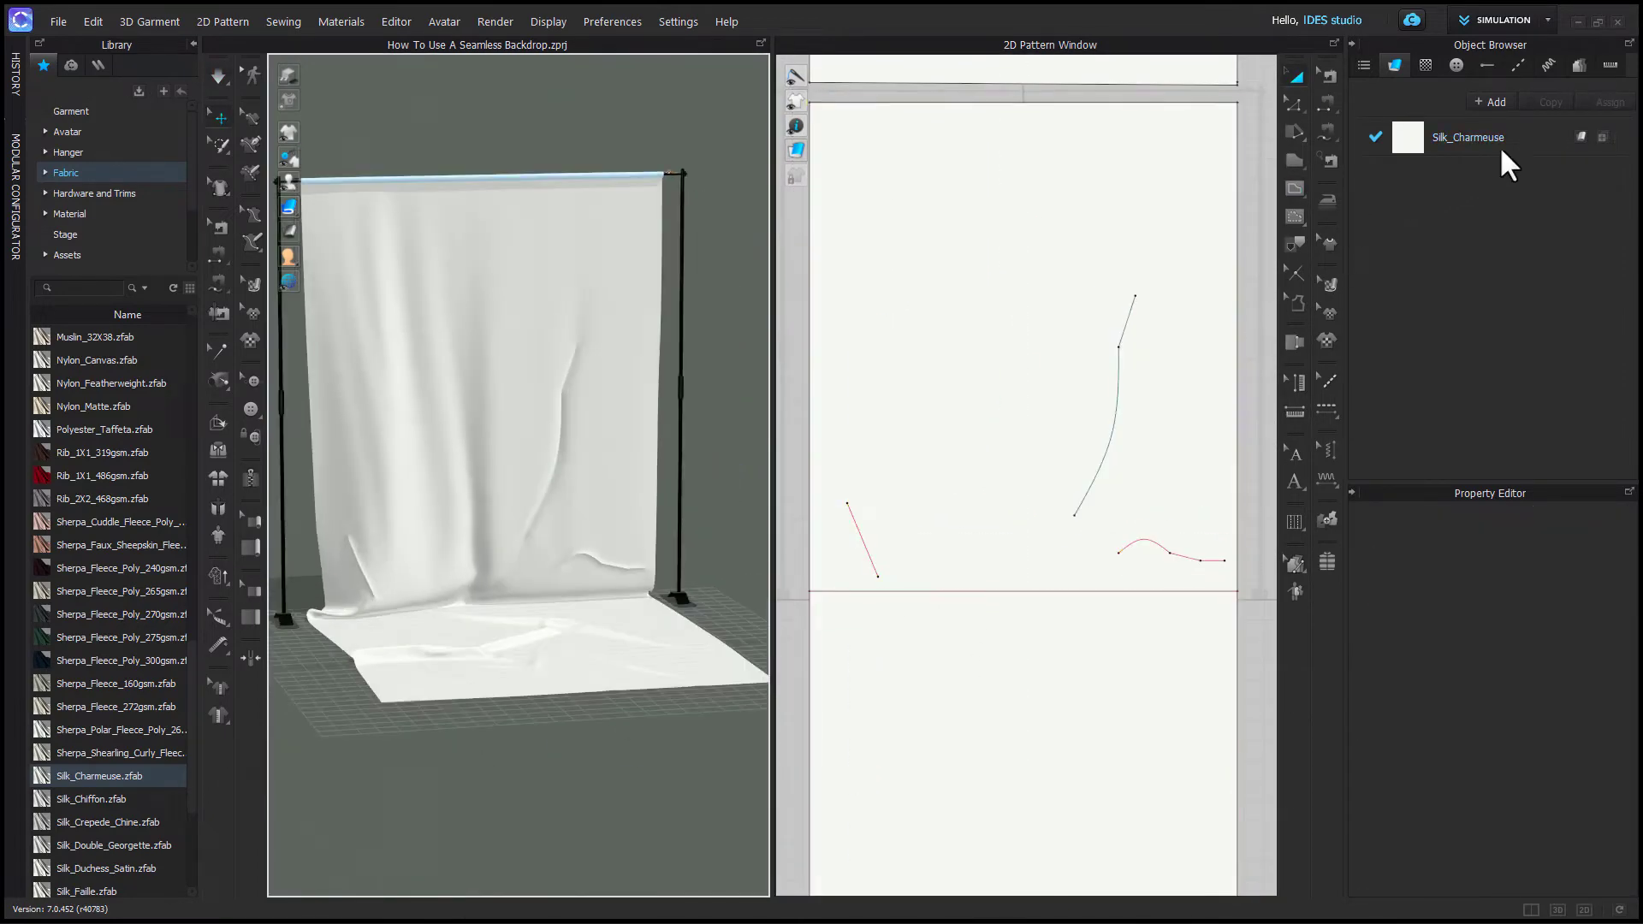
- Set the Silk_Charmeuse fabric's color to the Clay Highlight swatch
left_click(1528, 155)
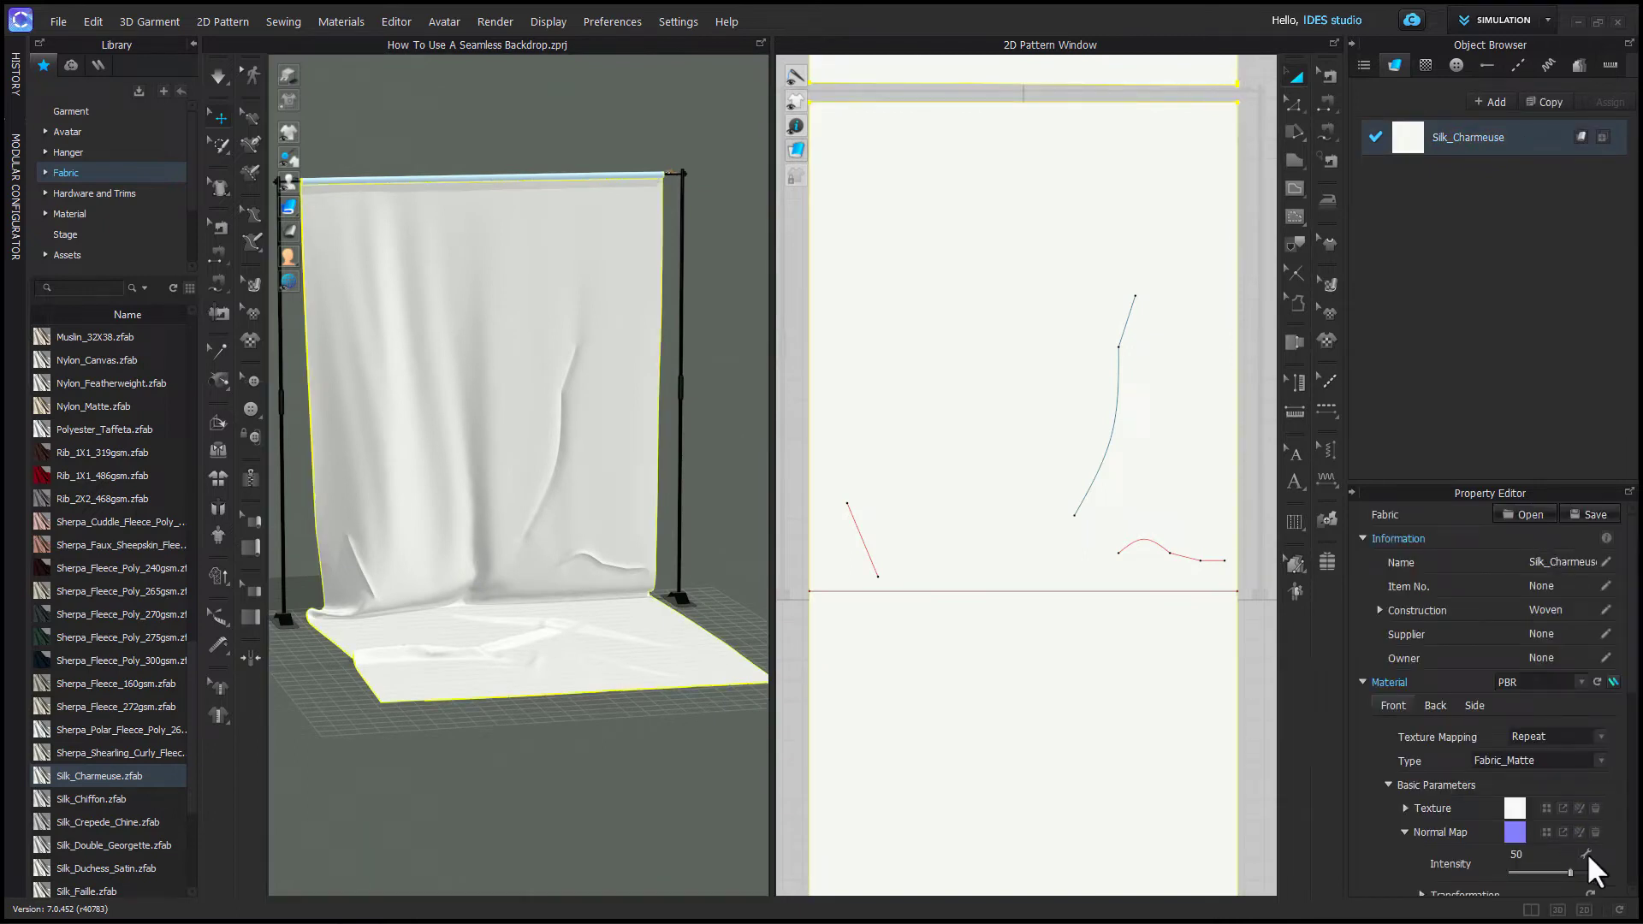
scroll(1590, 770, "down", 5)
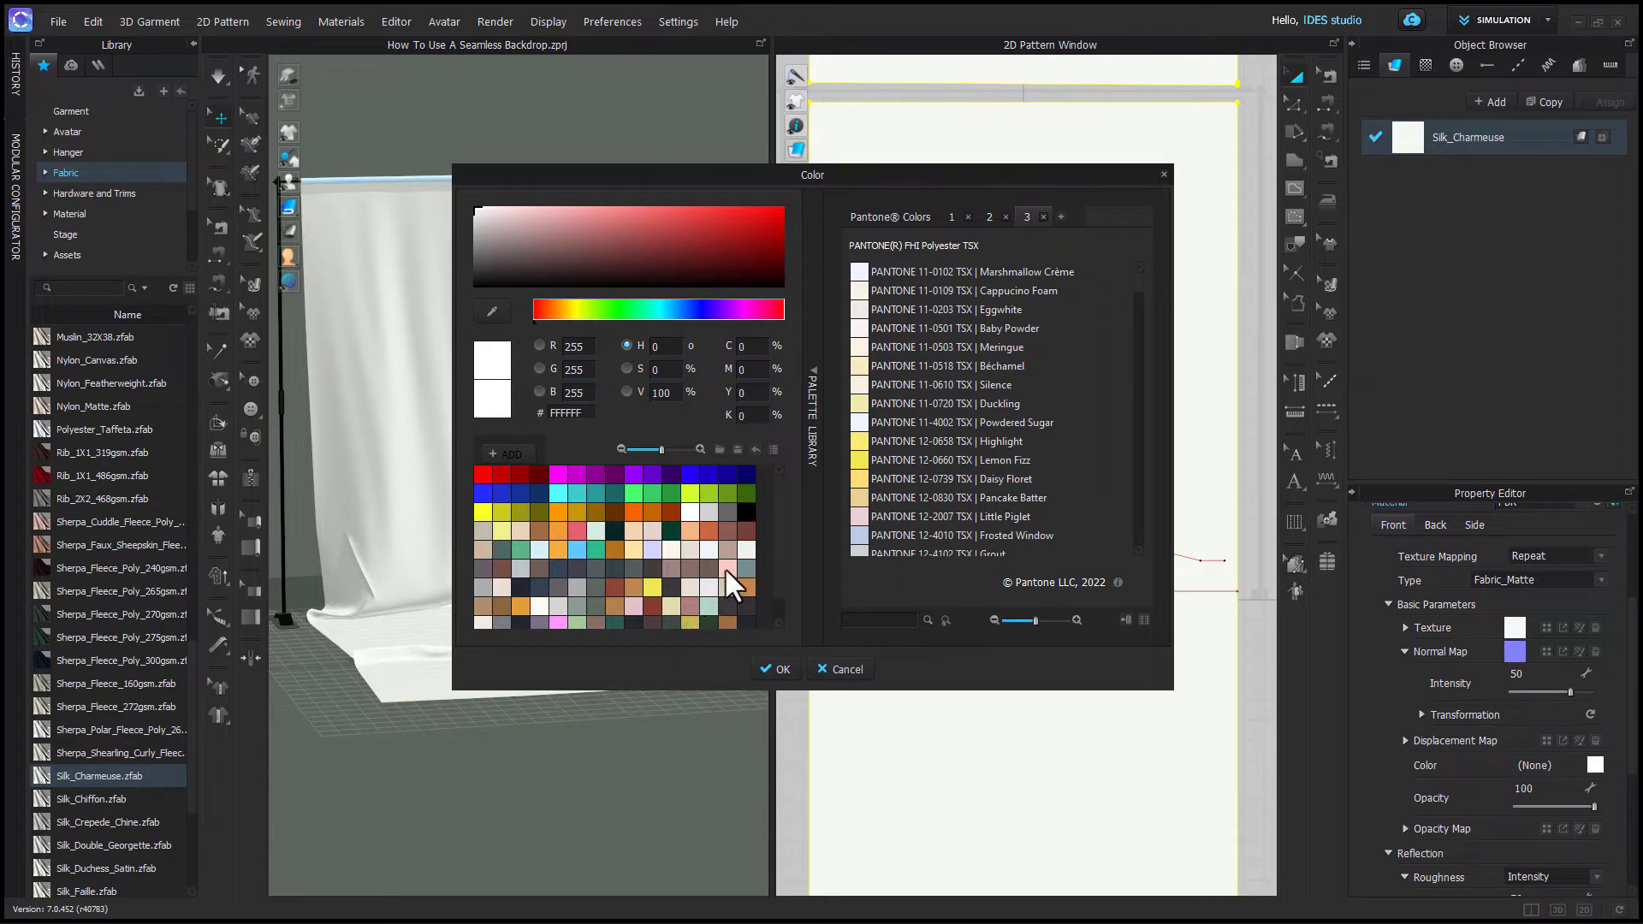
left_click(725, 567)
left_click(773, 668)
left_click(599, 757)
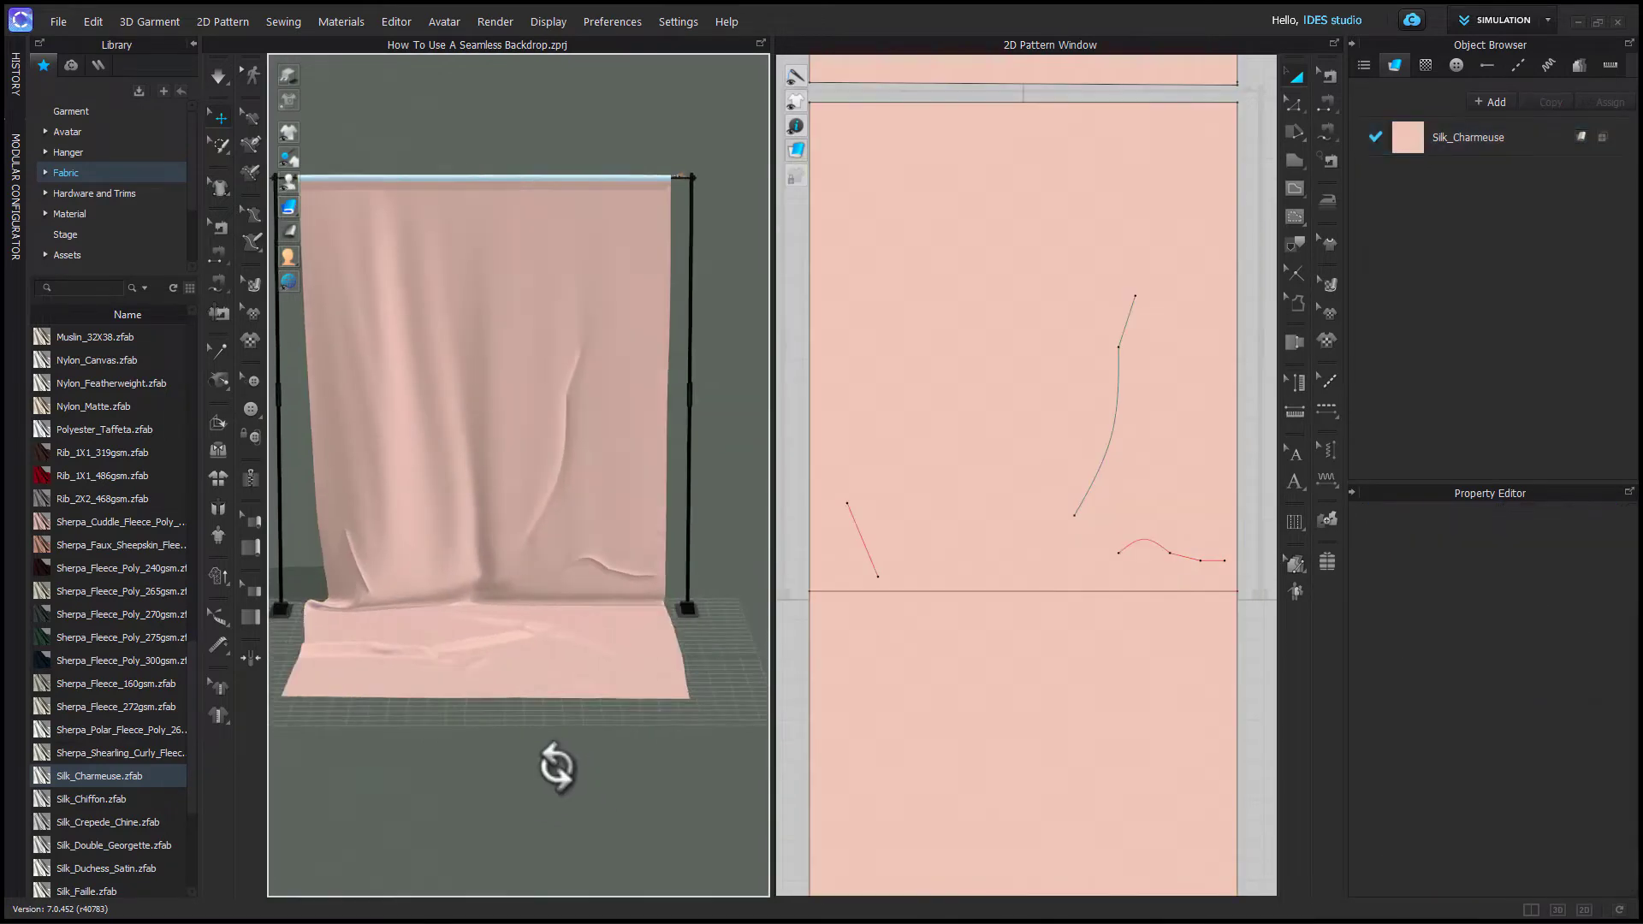
right_click_drag(556, 768, 665, 852)
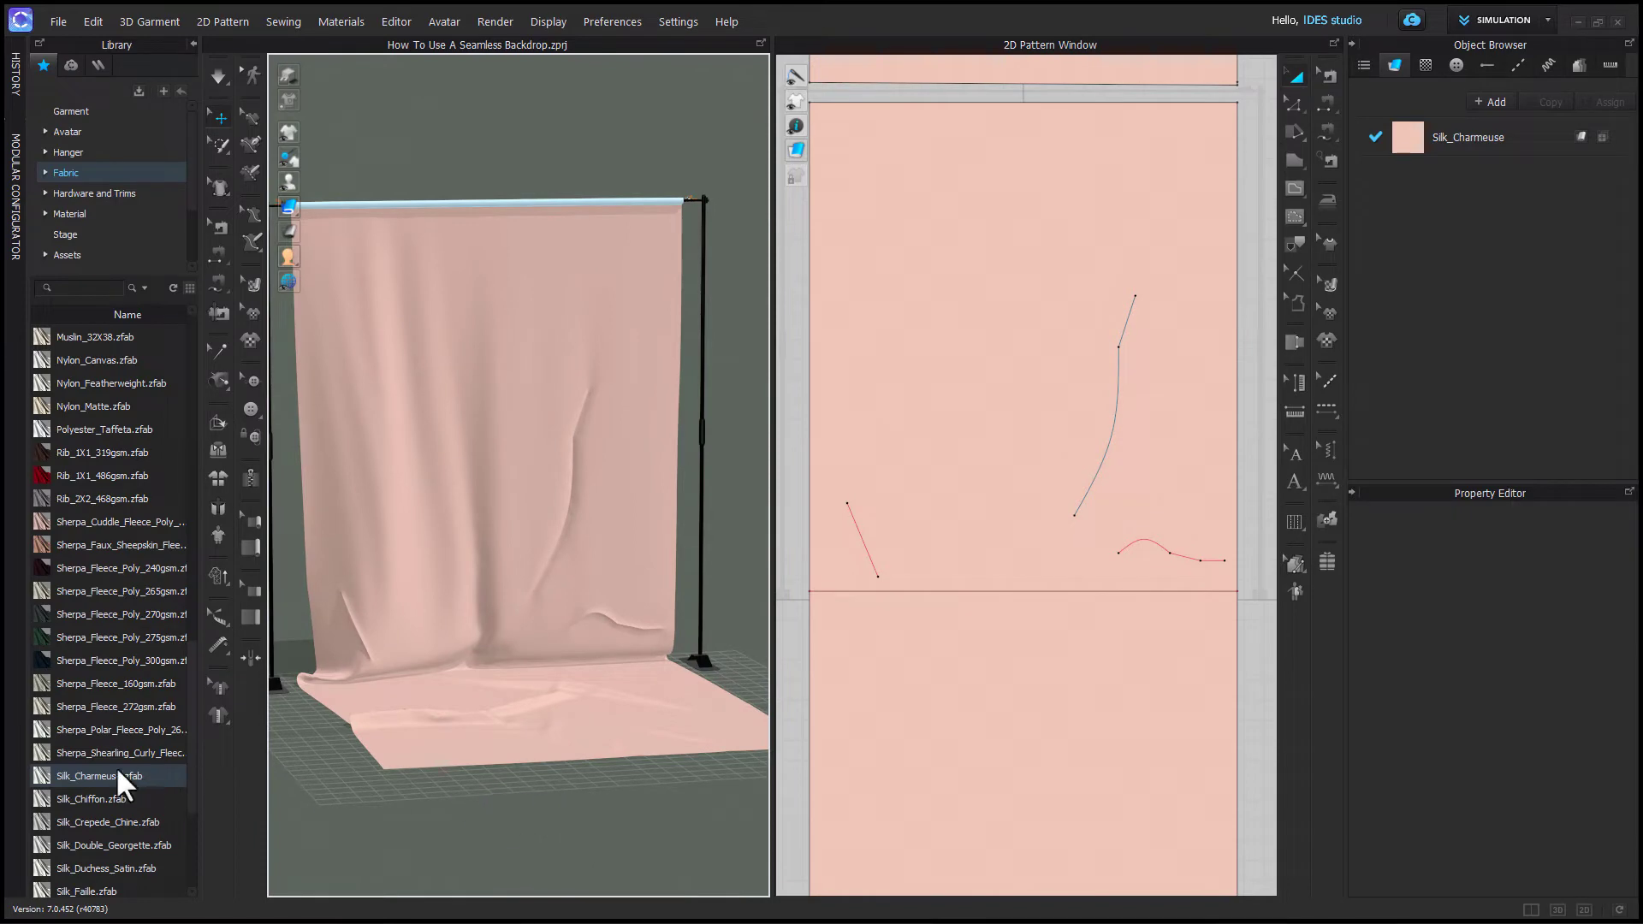
- Change the fabric's physical property preset to Knit_Ponte_Jersey and simulate
mouse_move(121, 780)
left_click(1536, 162)
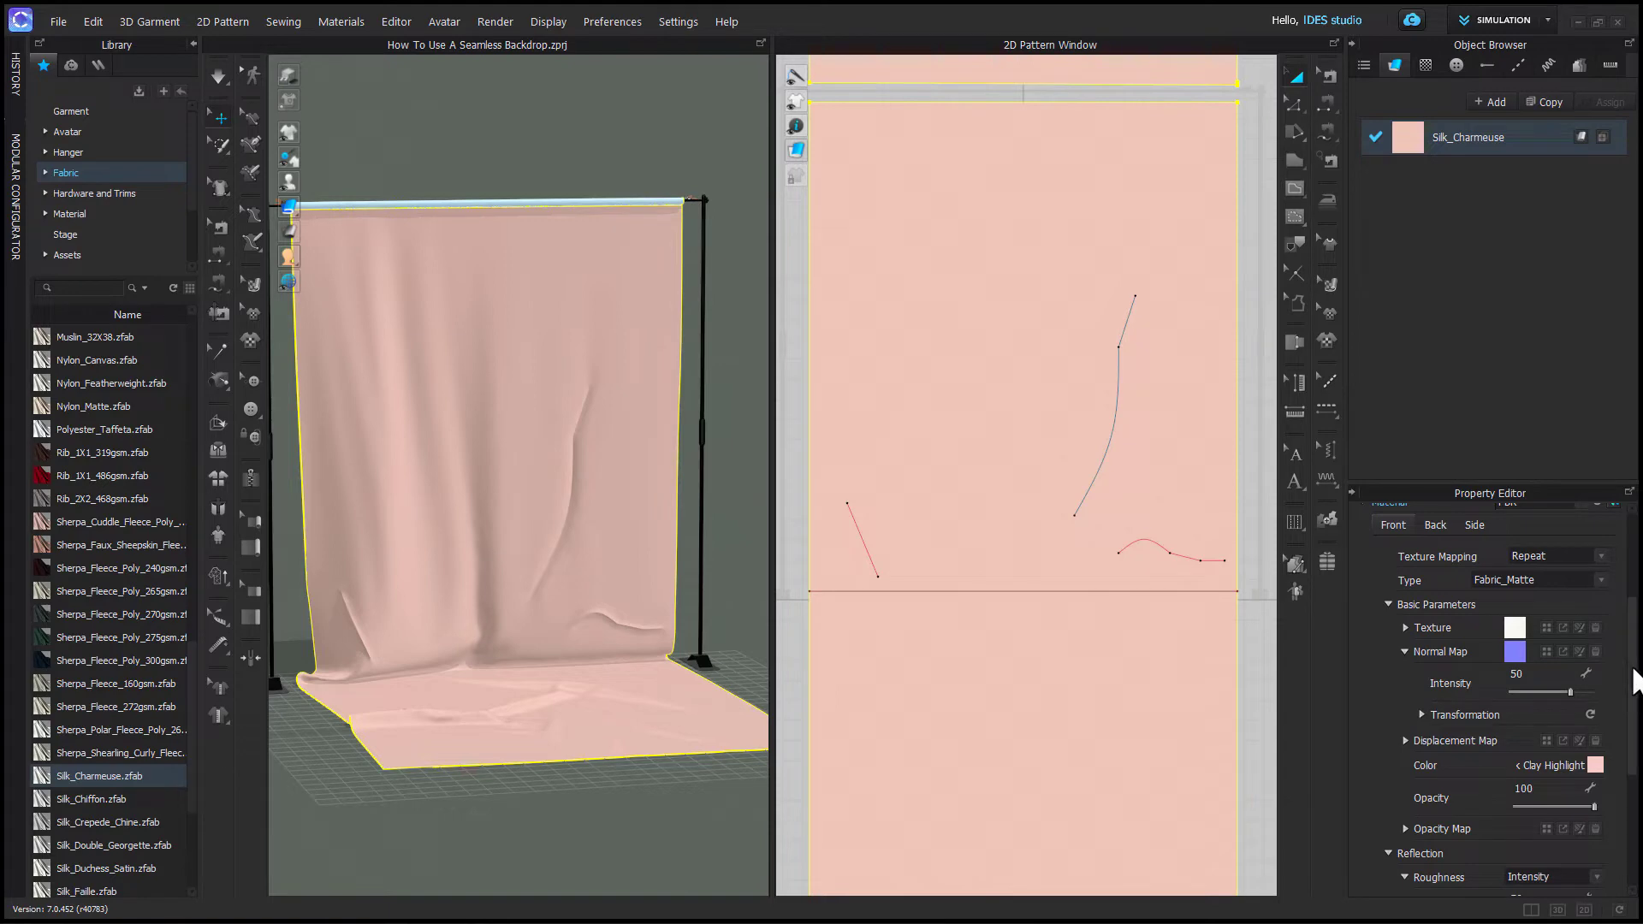
left_click_drag(1632, 679, 1631, 813)
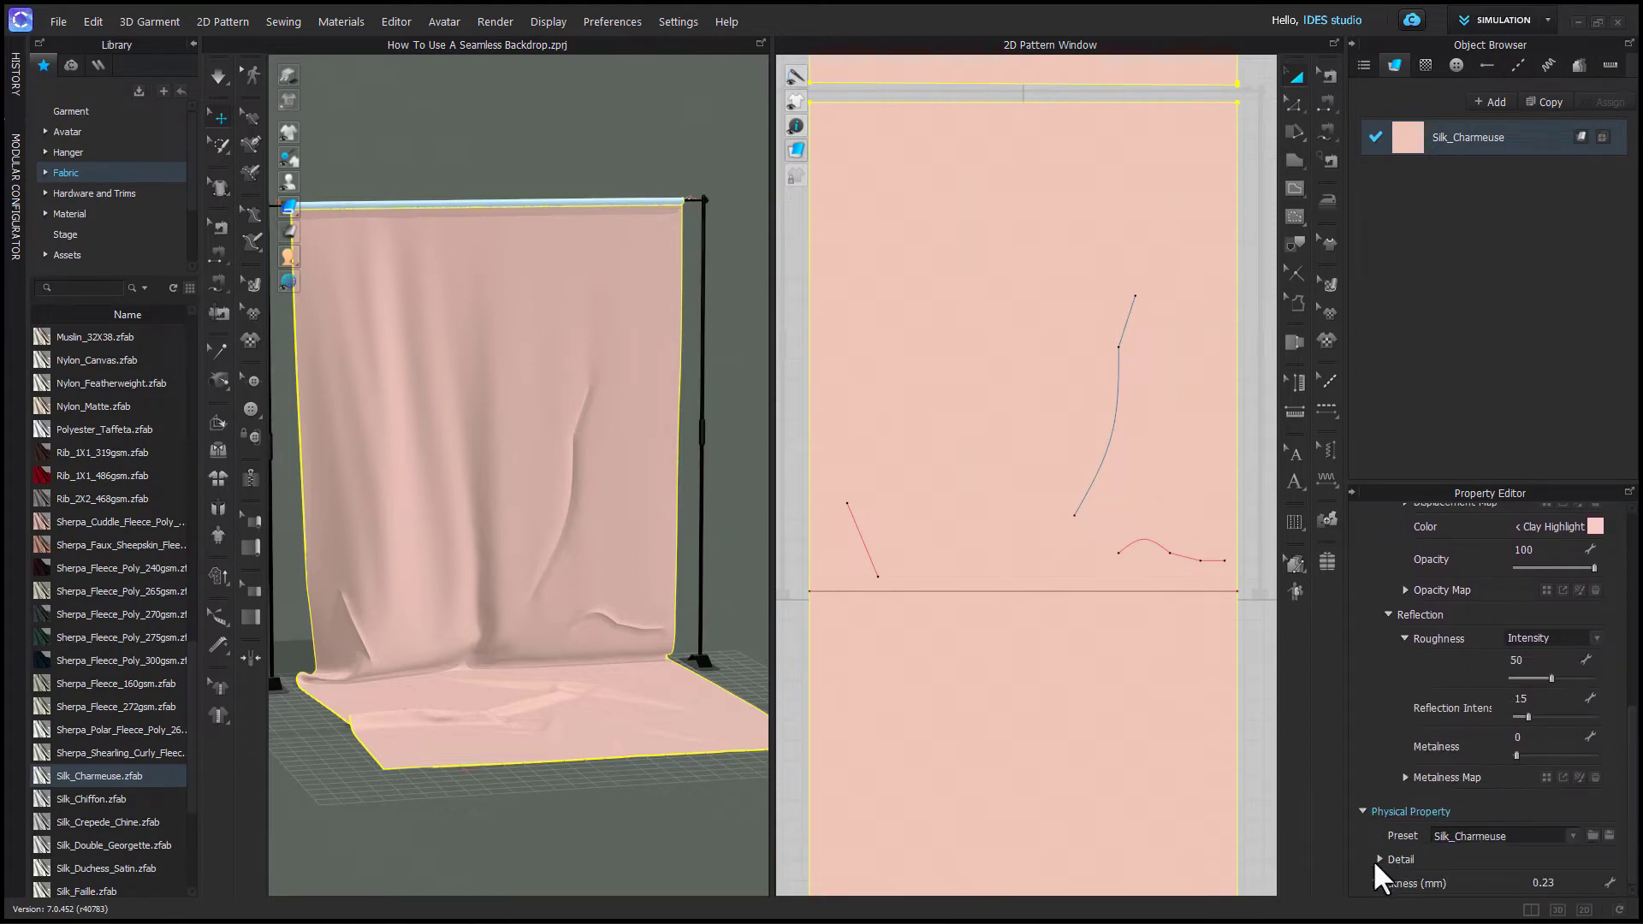
left_click(1572, 836)
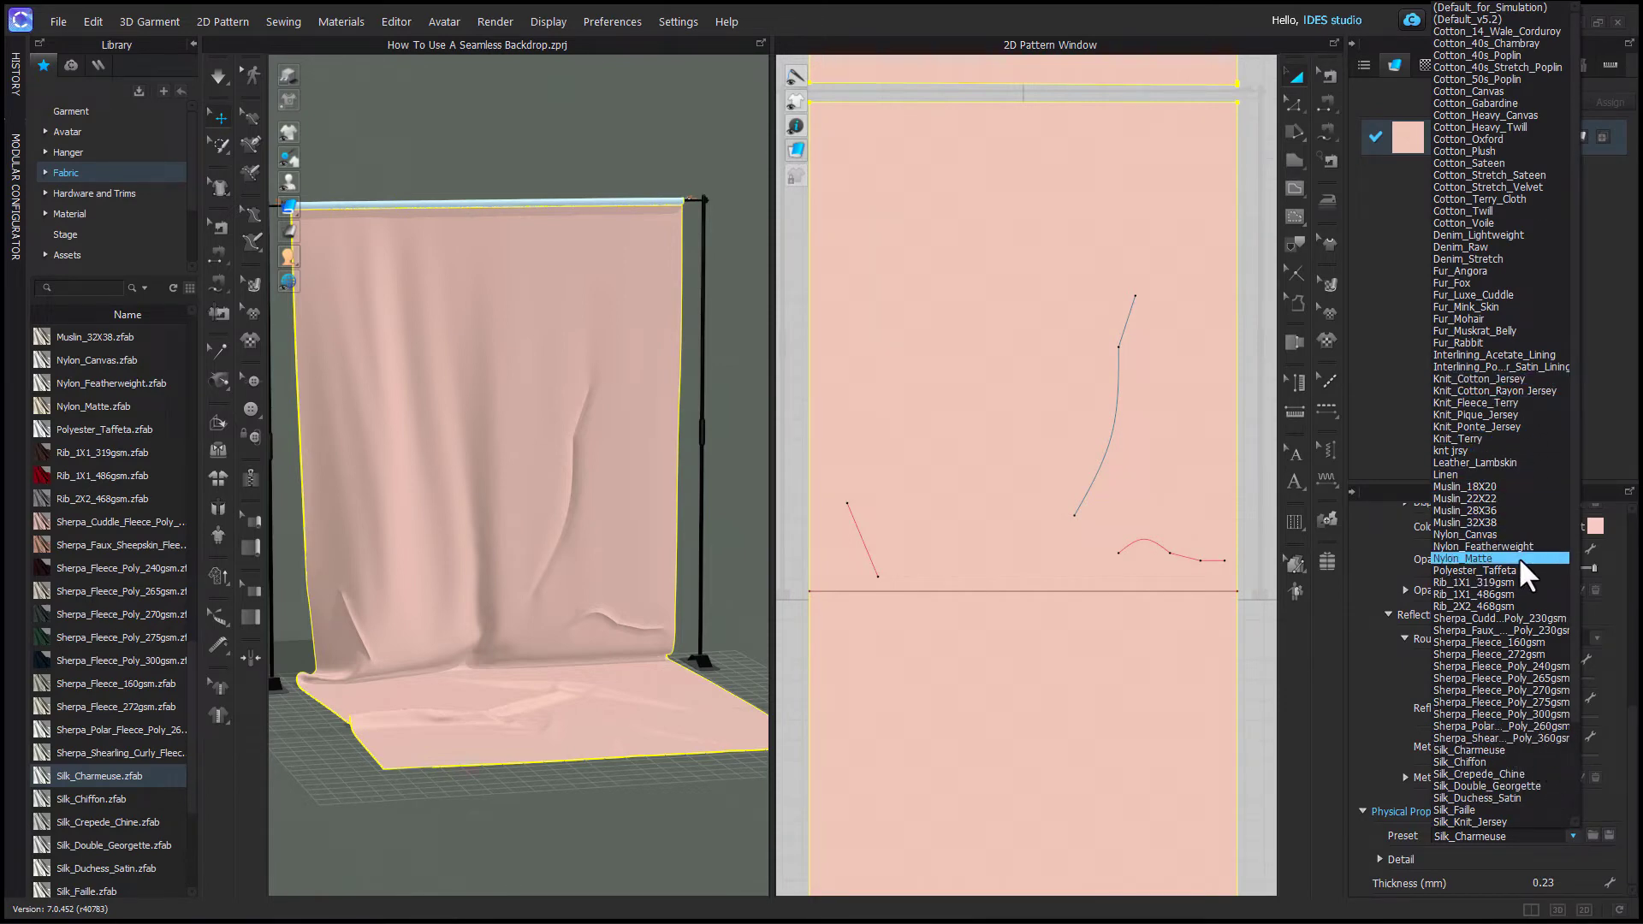
left_click(1516, 426)
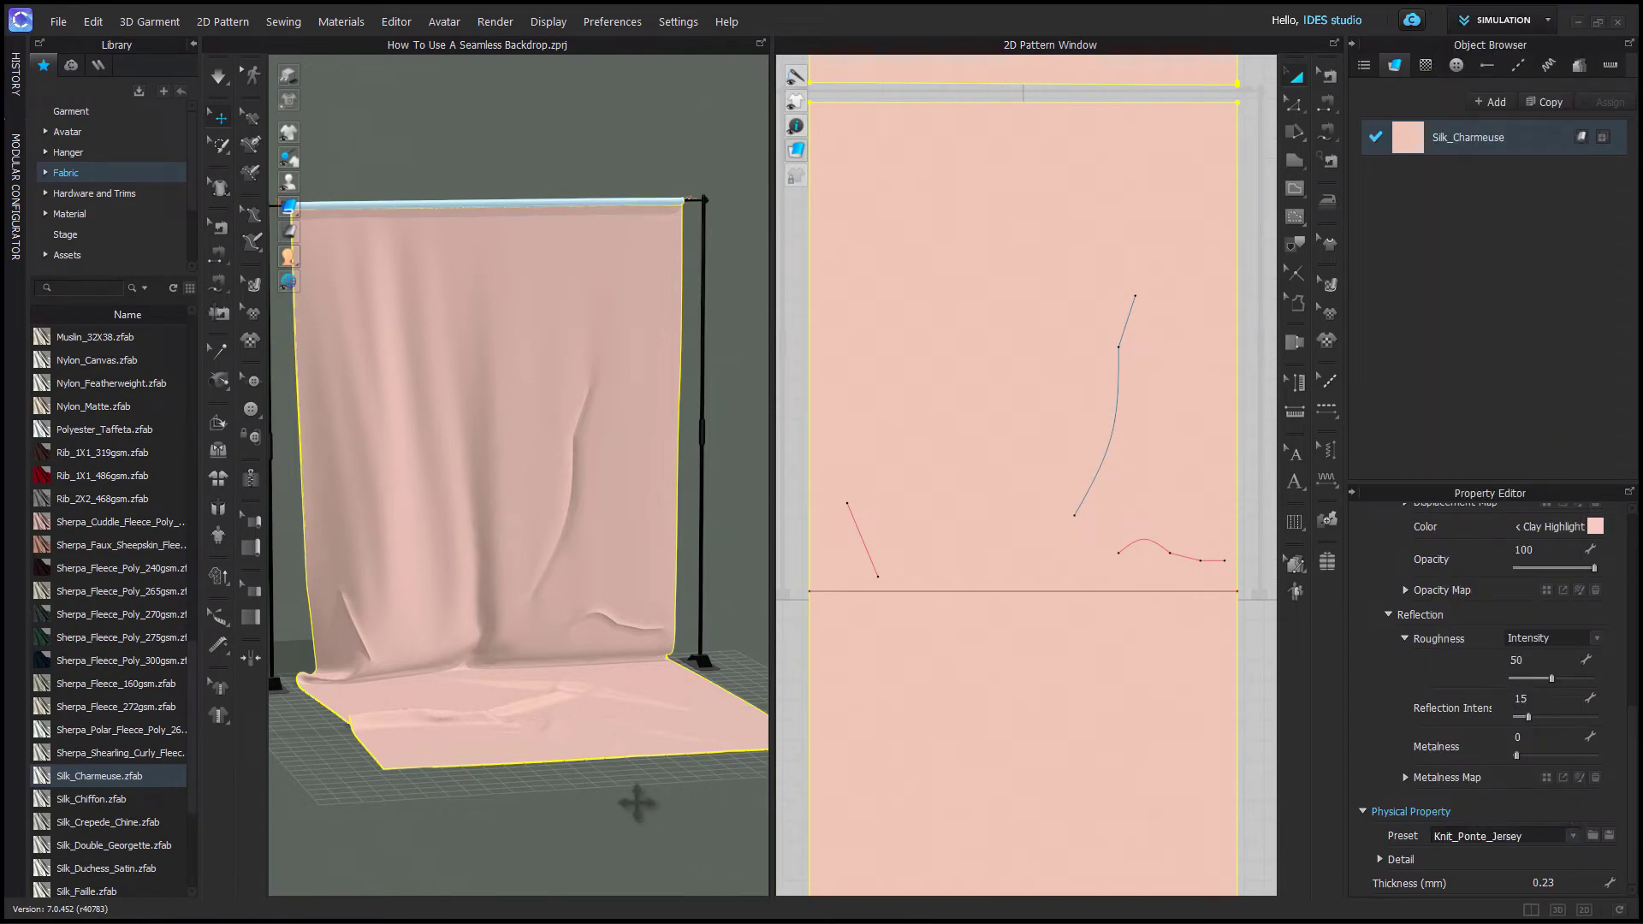
key("space")
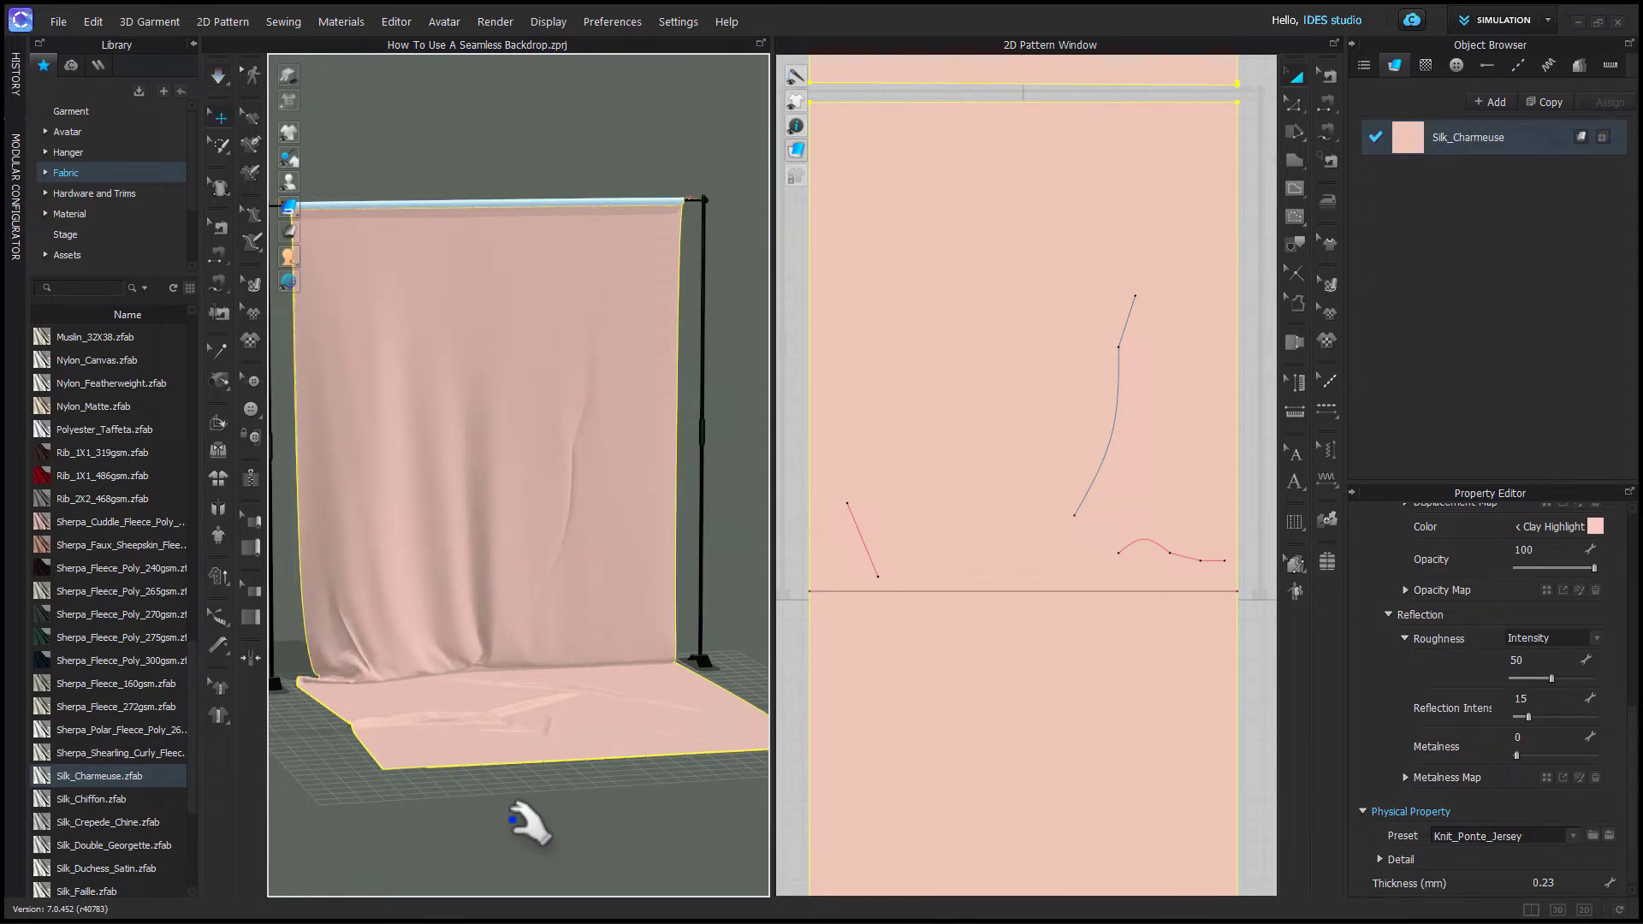
- Change the fabric's physical property preset to Trim_Full_Grain_Leather
left_click(1573, 835)
scroll(1526, 794, "down", 3)
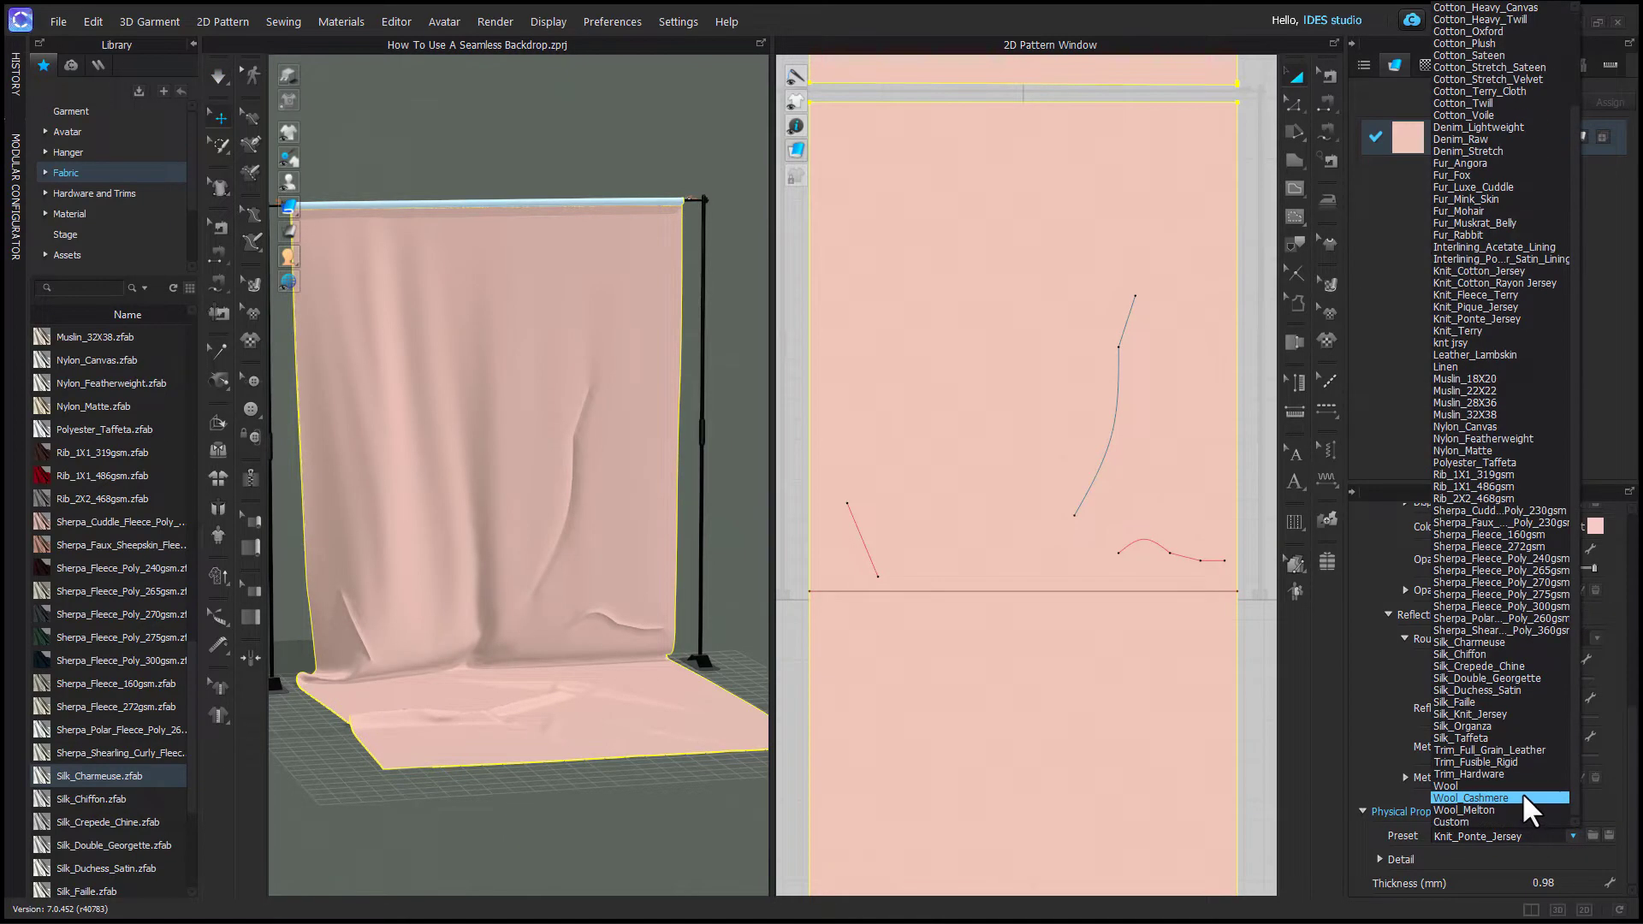
left_click(1522, 751)
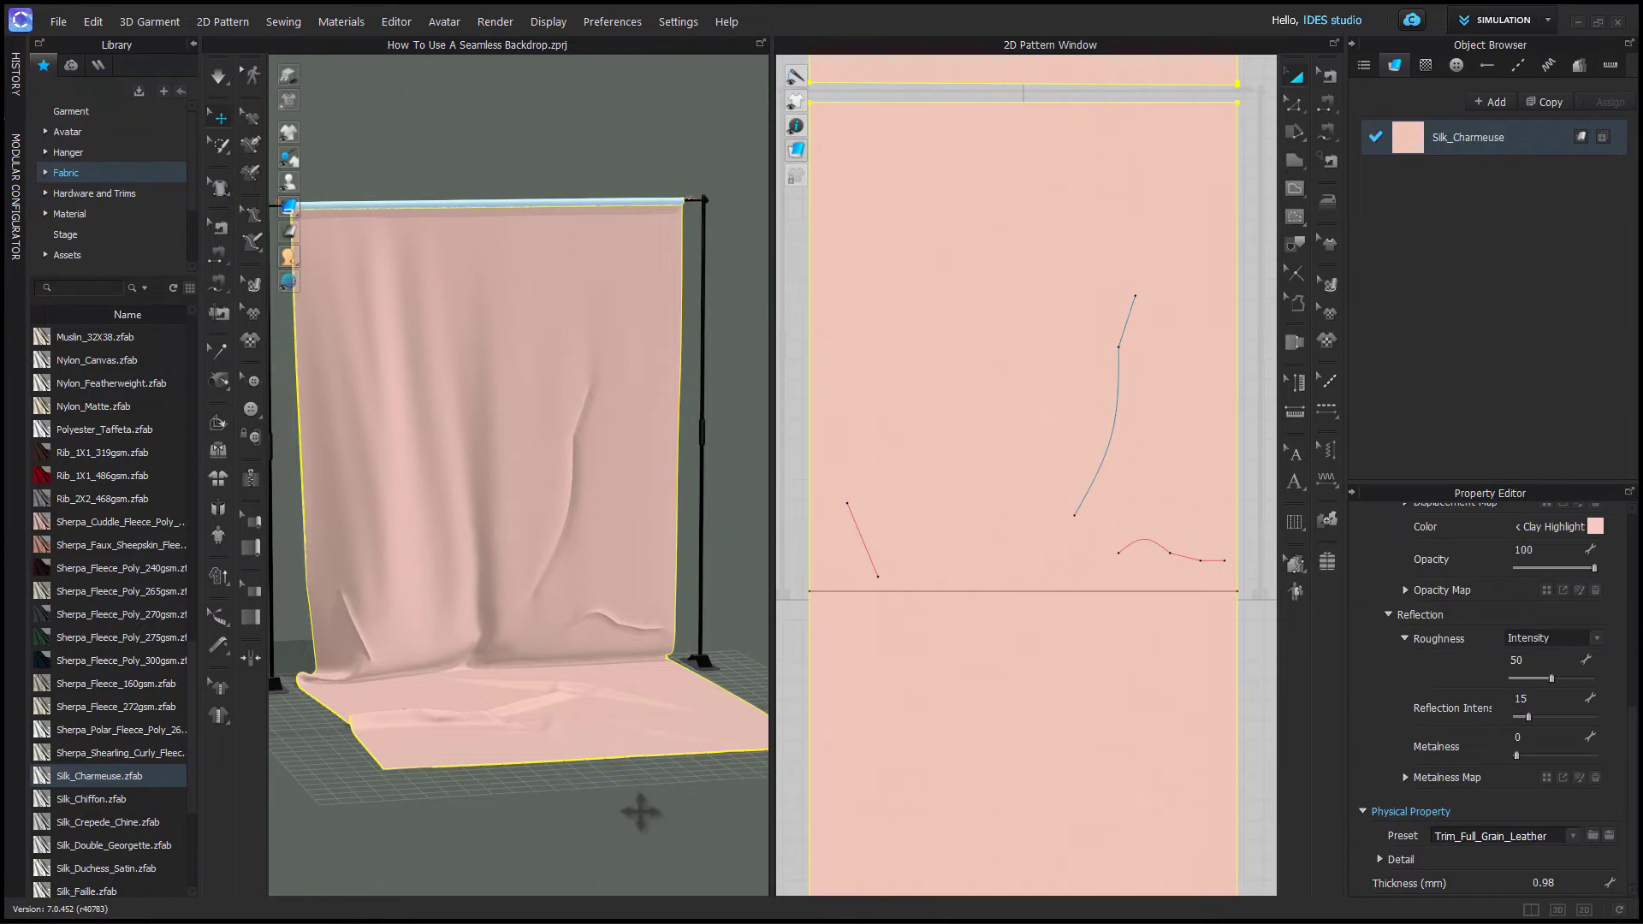
- Restart the simulation and zoom in on the fold where the backdrop meets the floor
key("space")
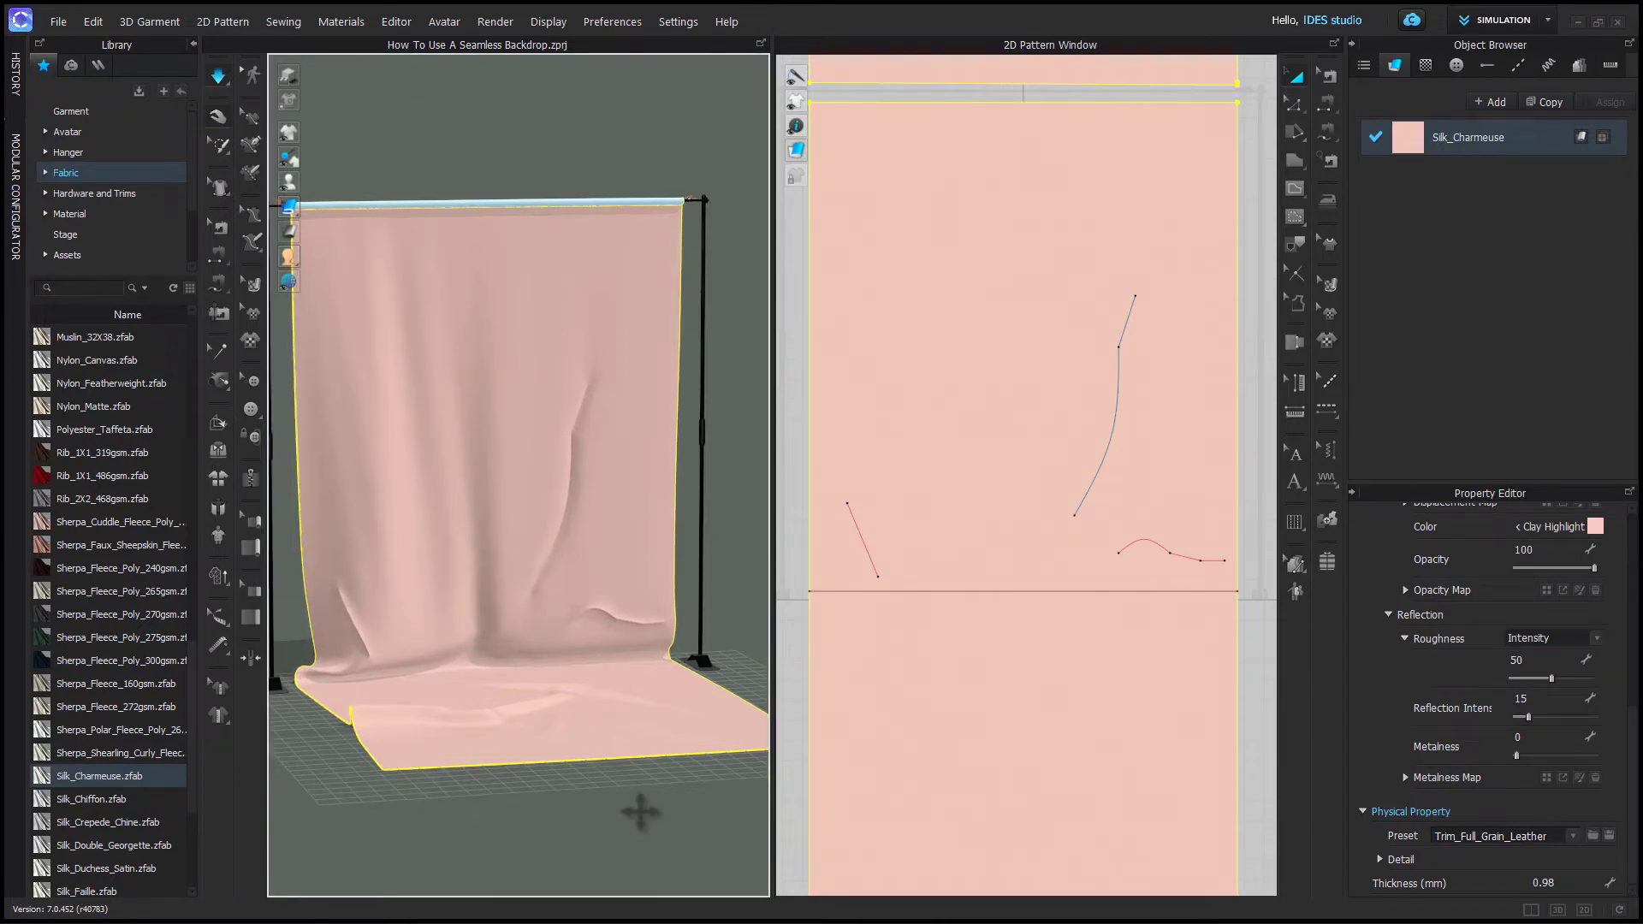
left_click(642, 803)
key("space")
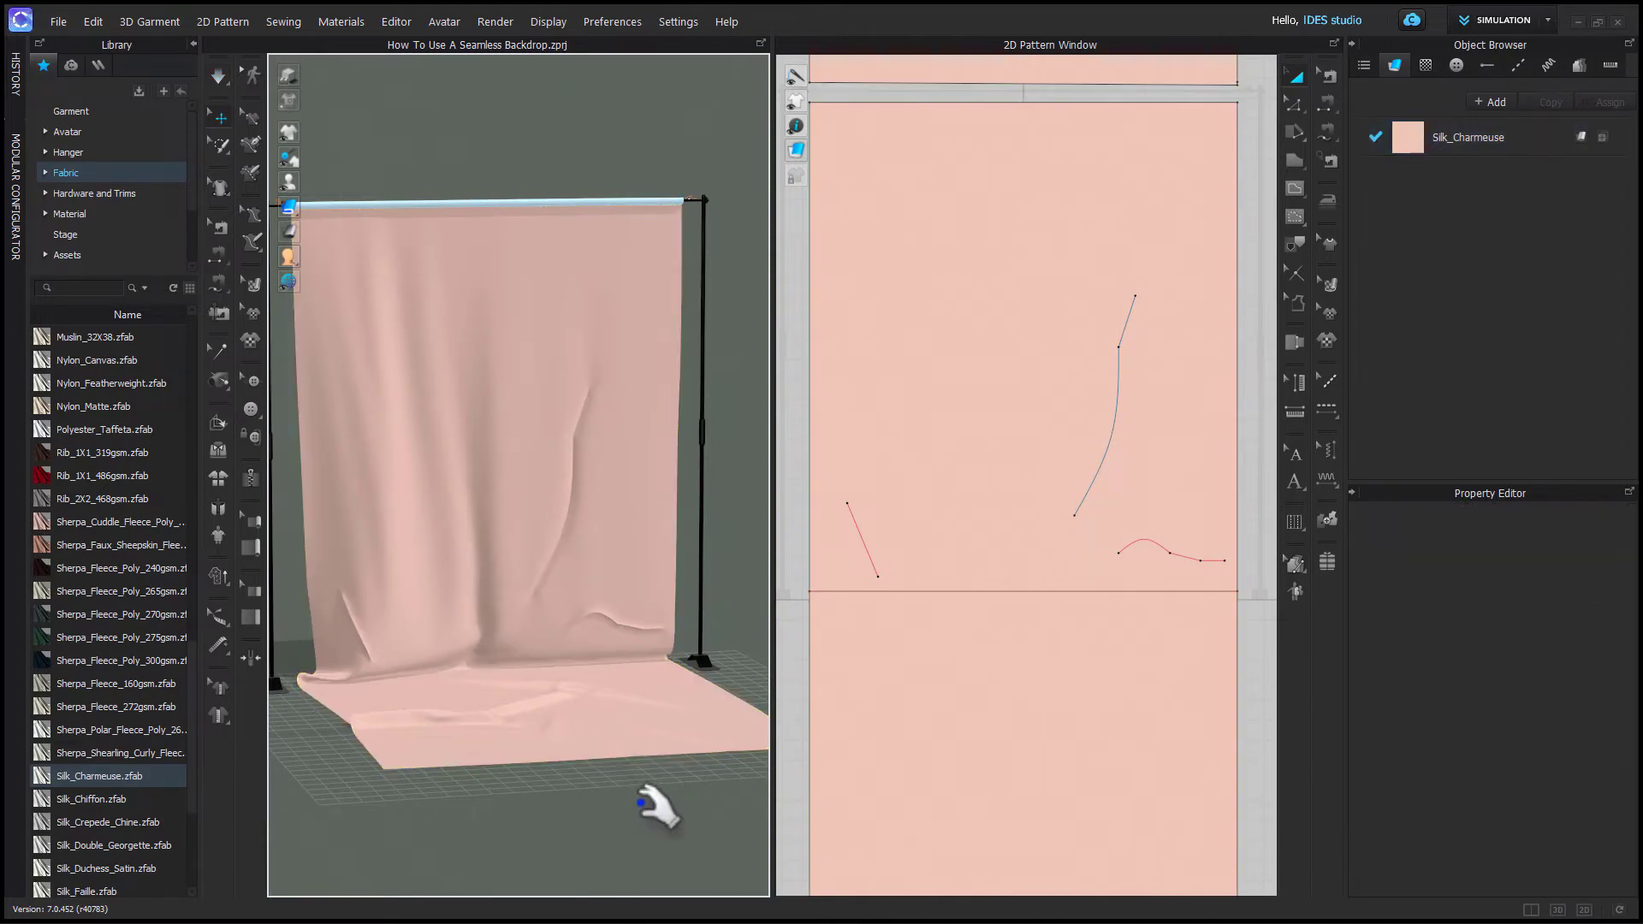
left_click(855, 836)
left_click(616, 830)
right_click_drag(616, 830, 569, 834)
middle_click_drag(599, 761, 544, 721)
scroll(544, 722, "up", 5)
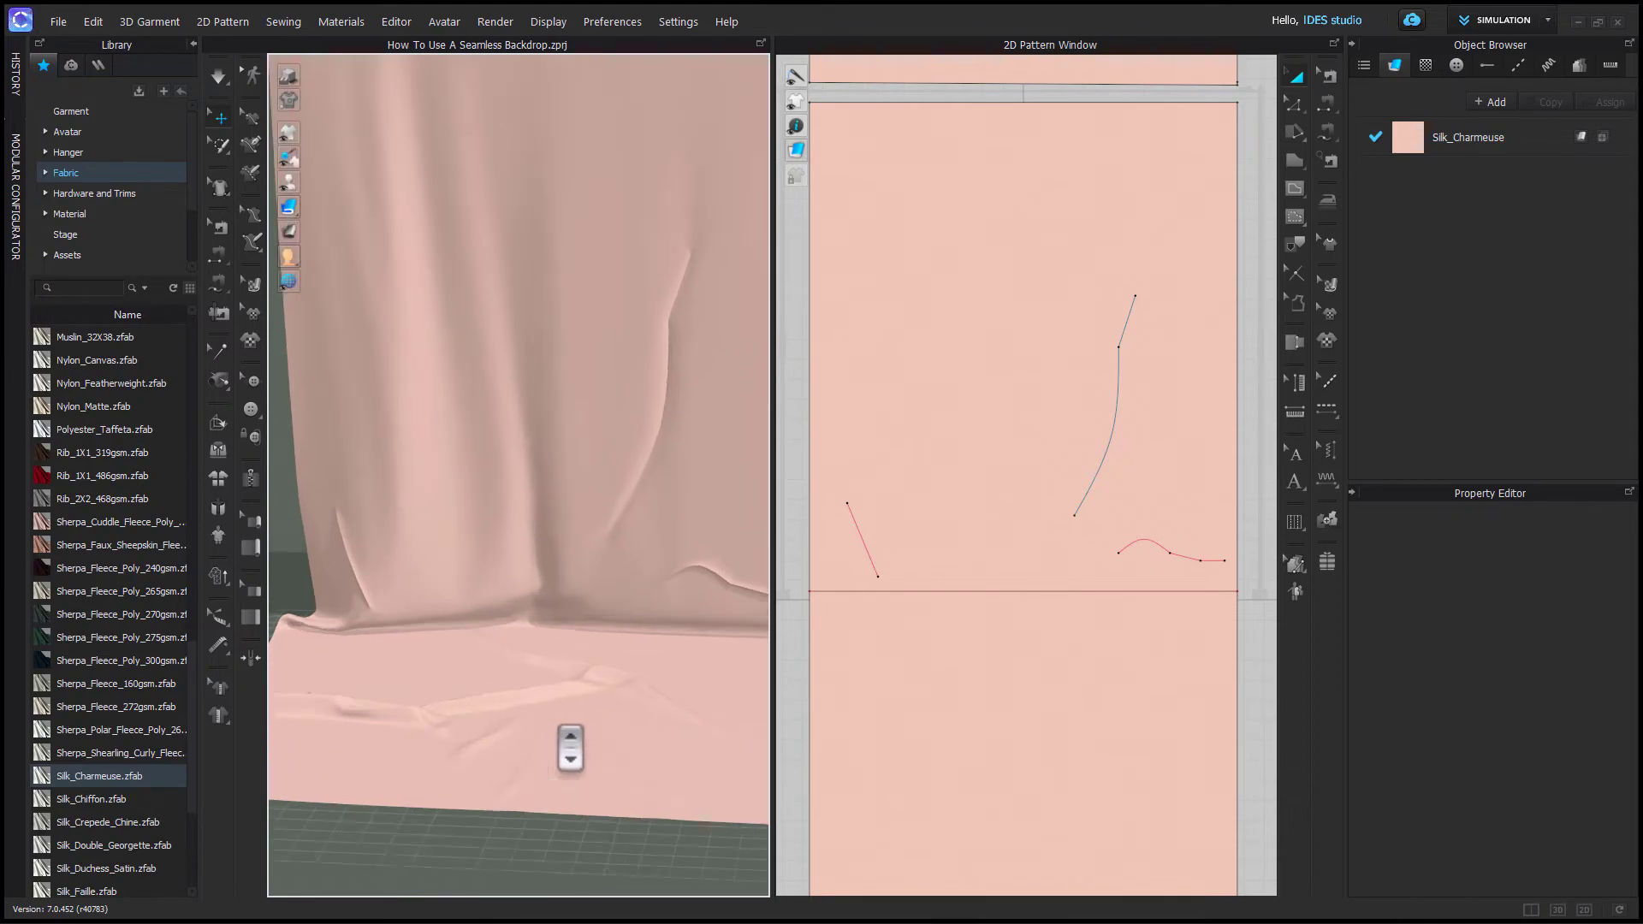
- Select the backdrop fabric and orbit around it to examine the drape near the floor
scroll(571, 749, "up", 2)
right_click_drag(606, 814, 541, 837)
scroll(528, 846, "up", 2)
middle_click_drag(530, 834, 553, 616)
left_click(556, 590)
right_click_drag(560, 612, 682, 681)
scroll(682, 696, "down", 4)
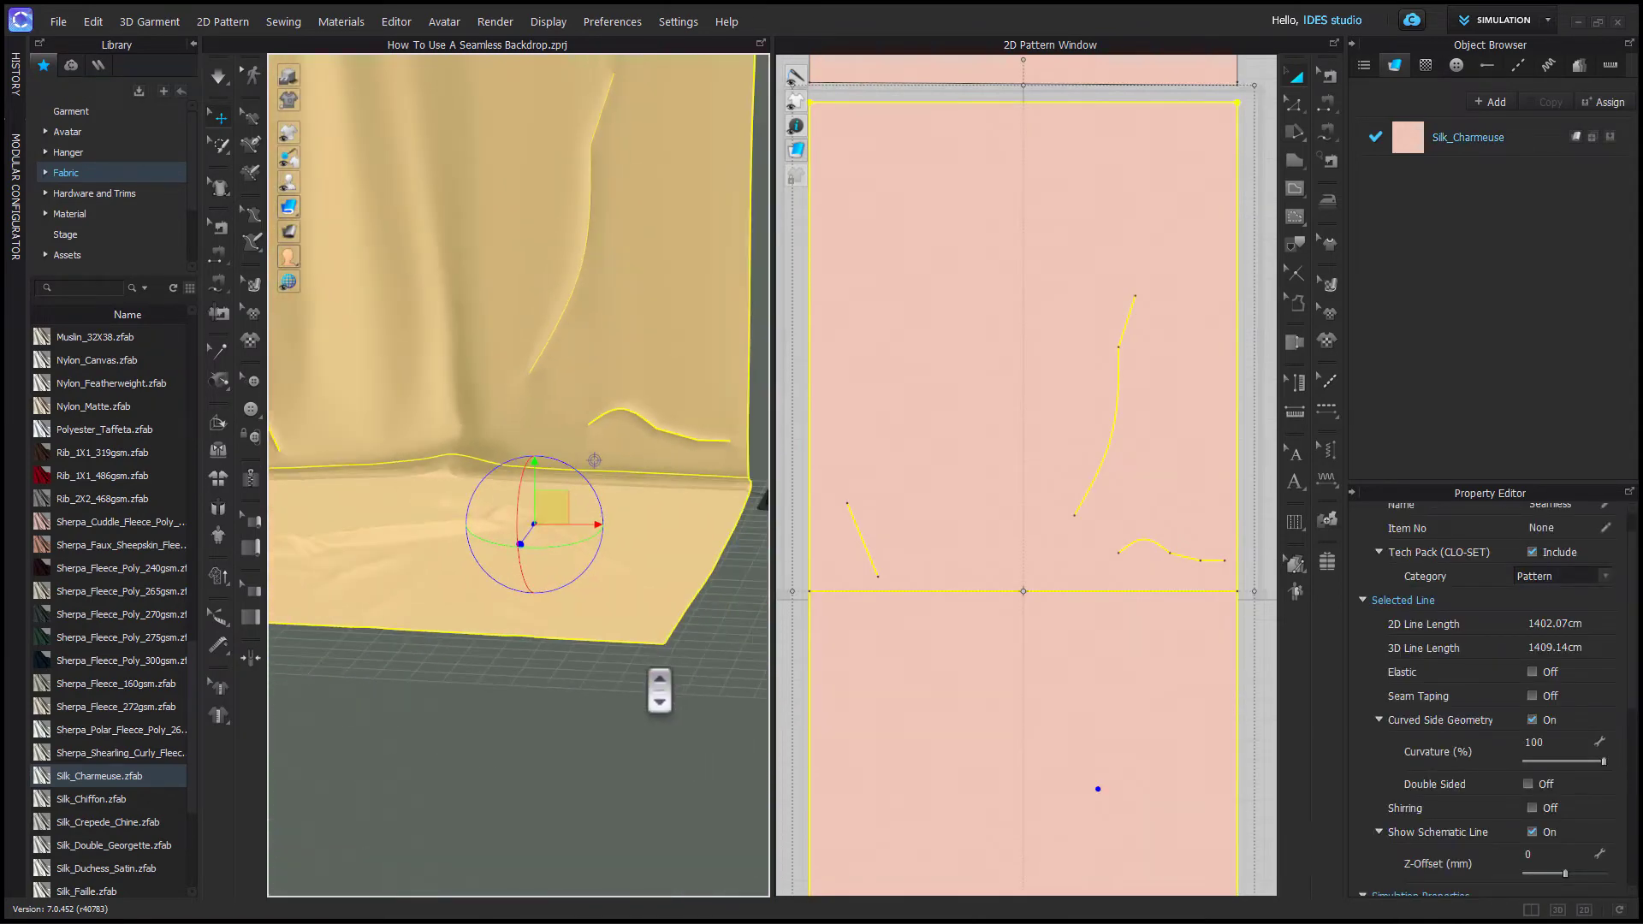
scroll(660, 691, "down", 3)
middle_click_drag(659, 695, 688, 811)
right_click_drag(689, 812, 691, 796)
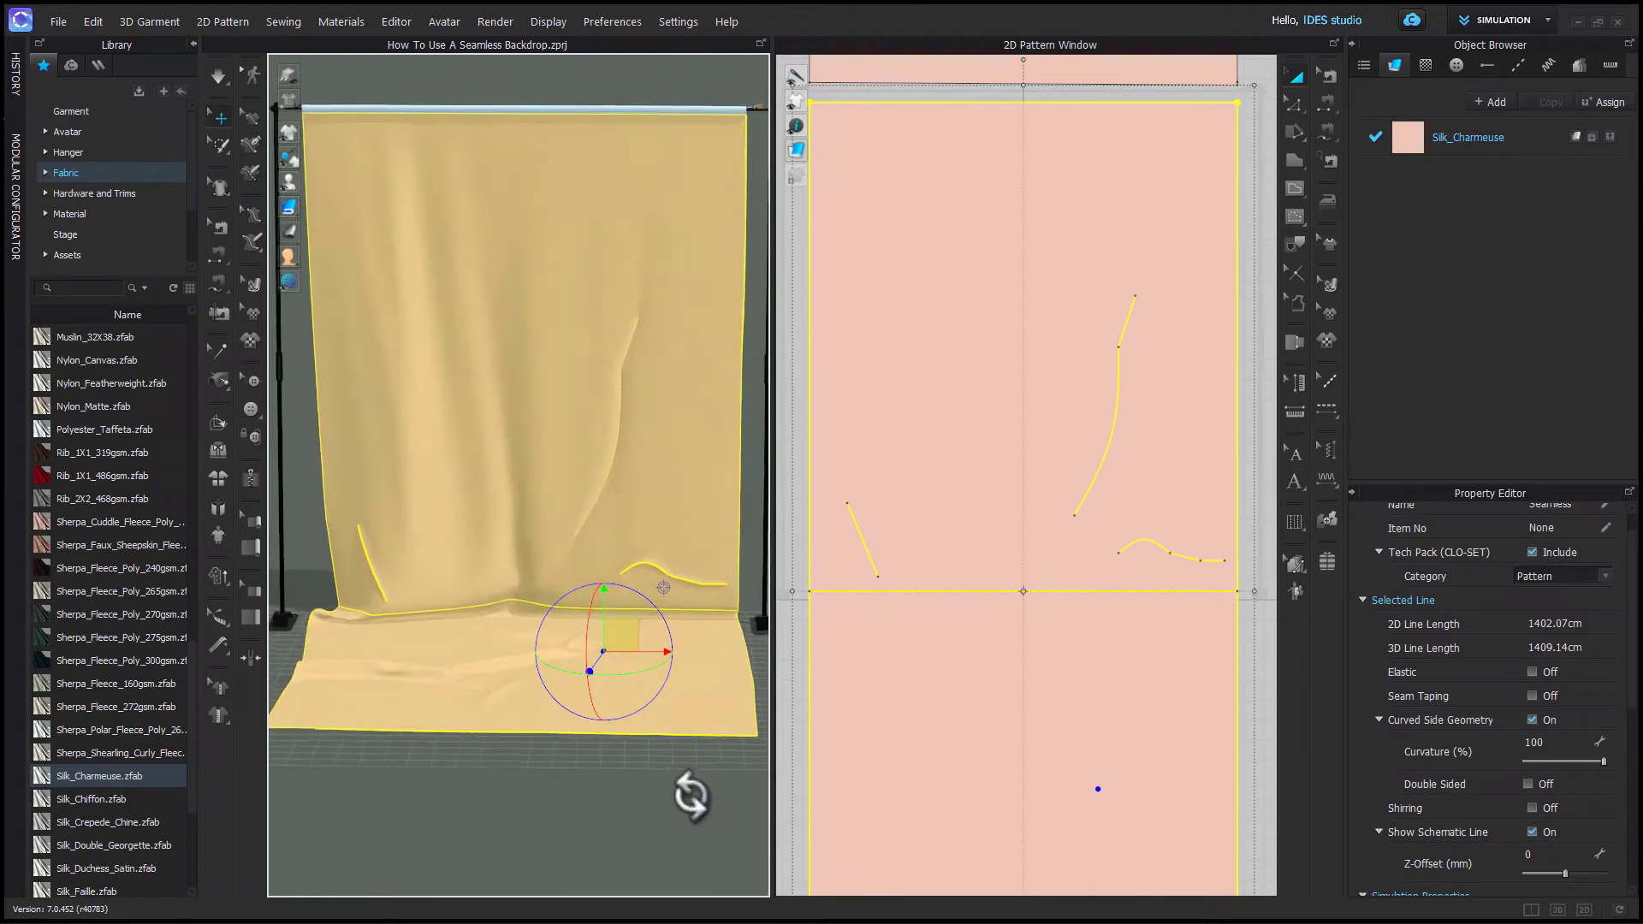
middle_click_drag(645, 792, 643, 826)
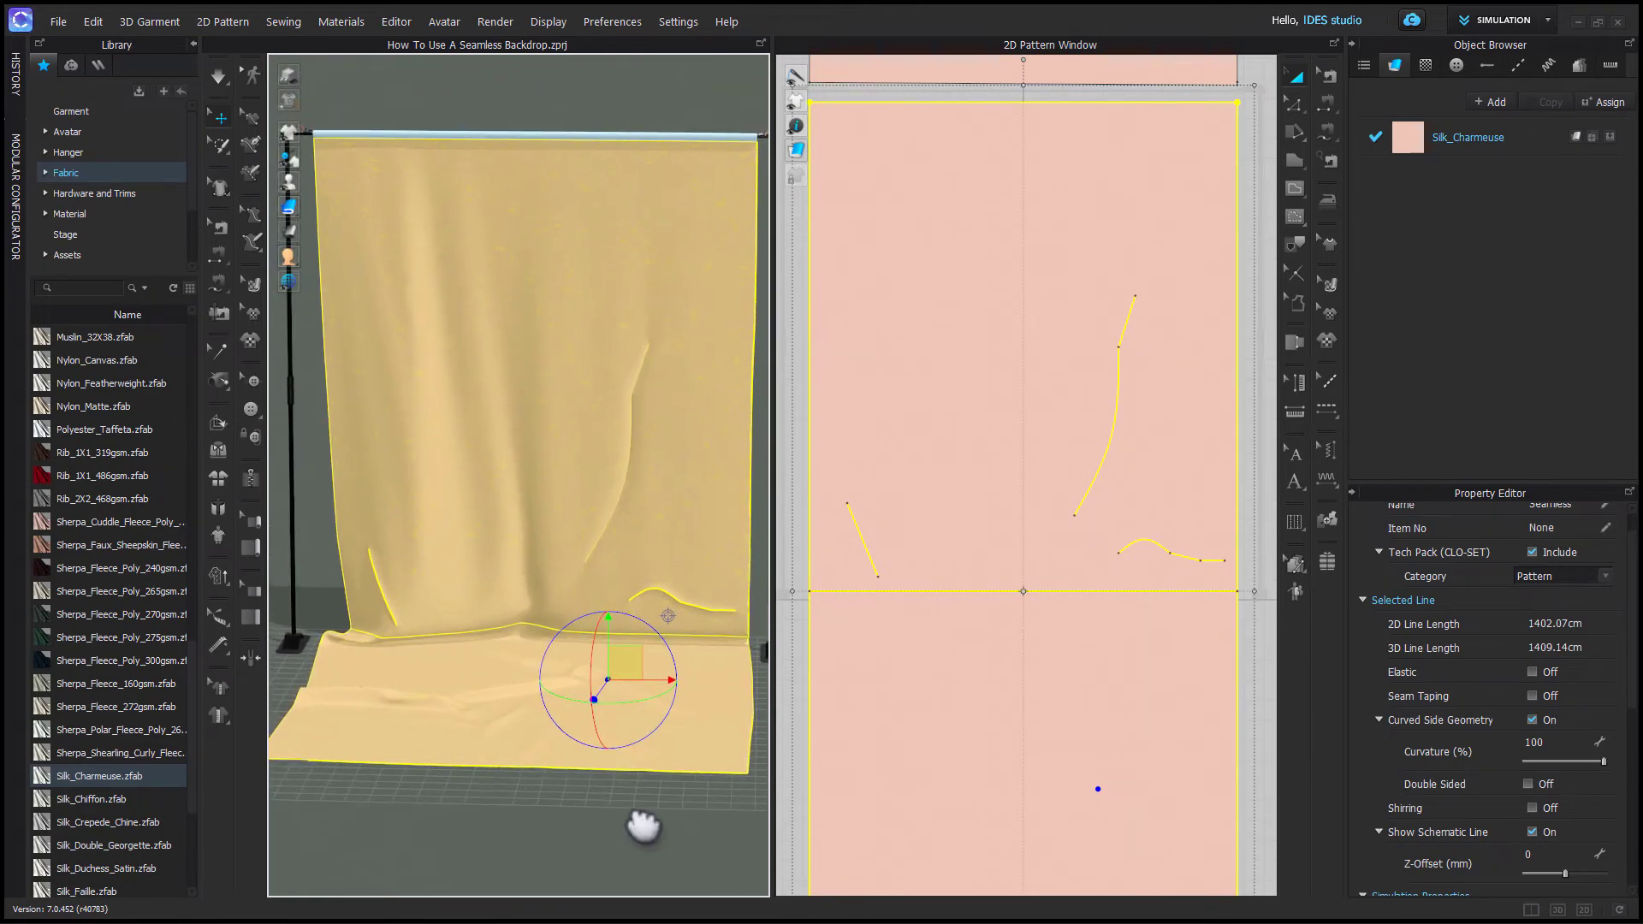
scroll(643, 825, "down", 2)
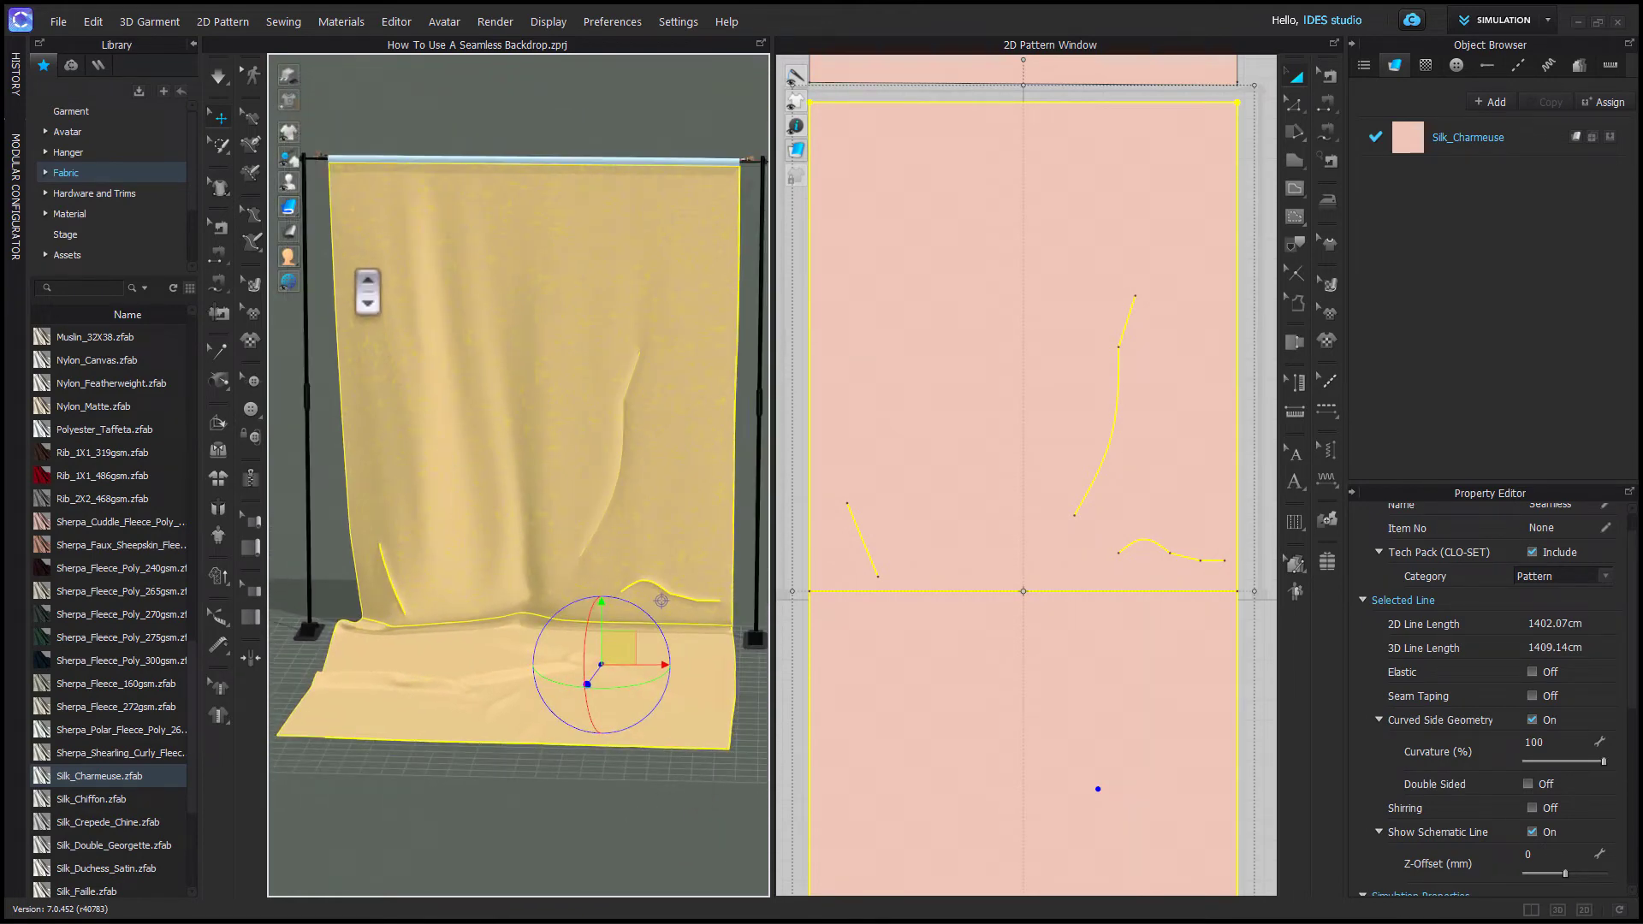
- Apply Hi-Res simulation properties to the backdrop with a 5.0 mm particle distance
left_click(217, 575)
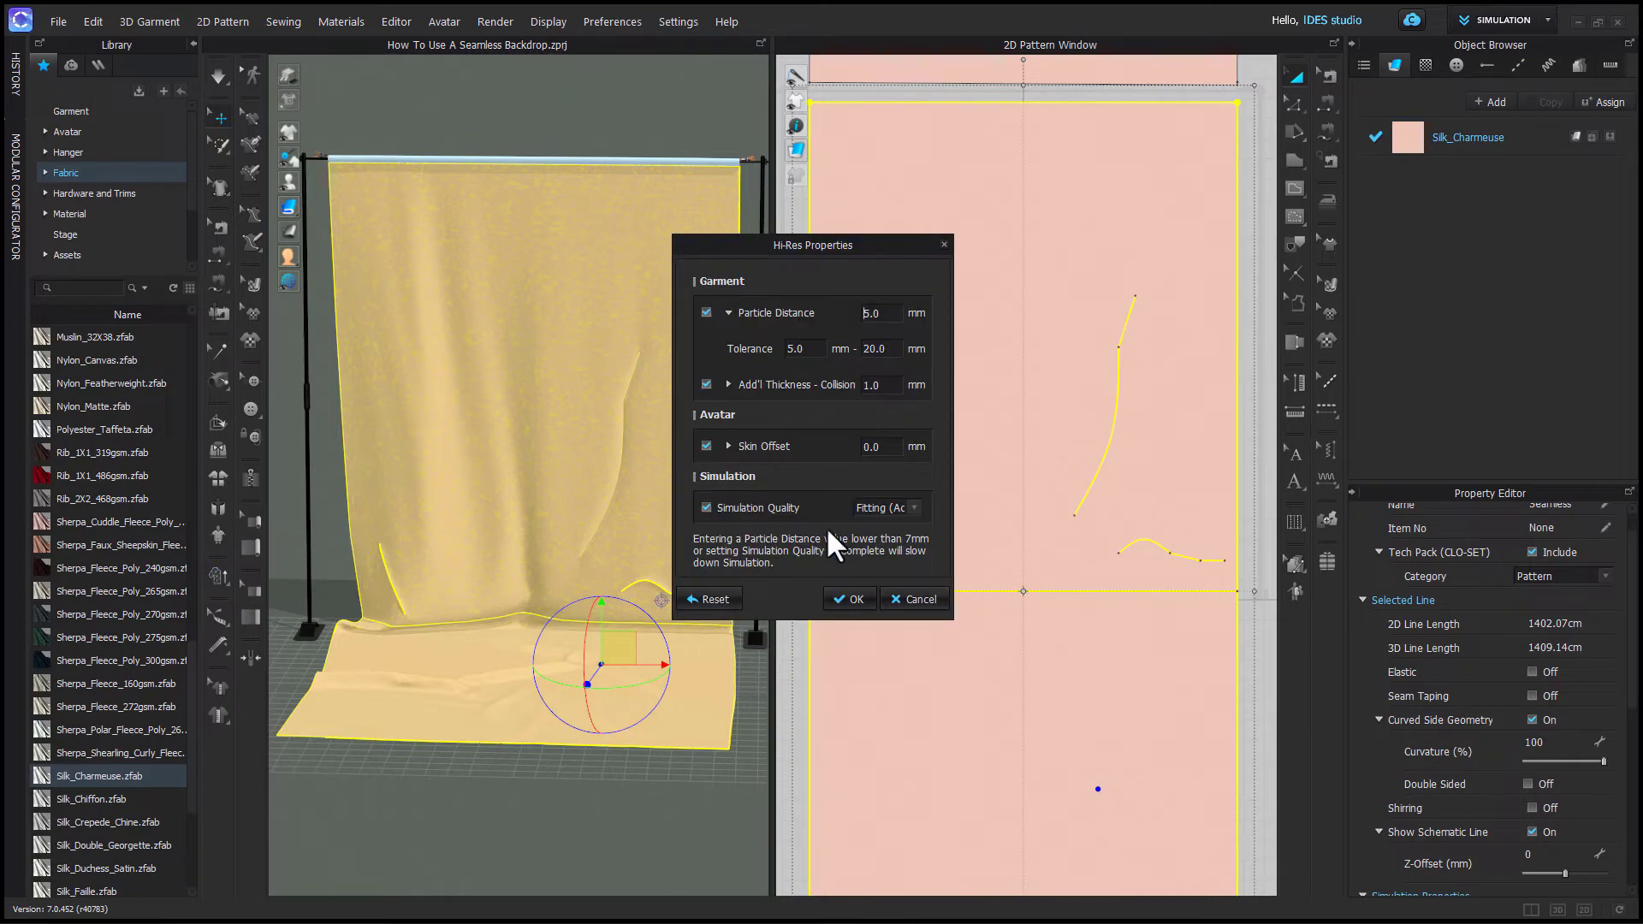
left_click(912, 508)
left_click(851, 600)
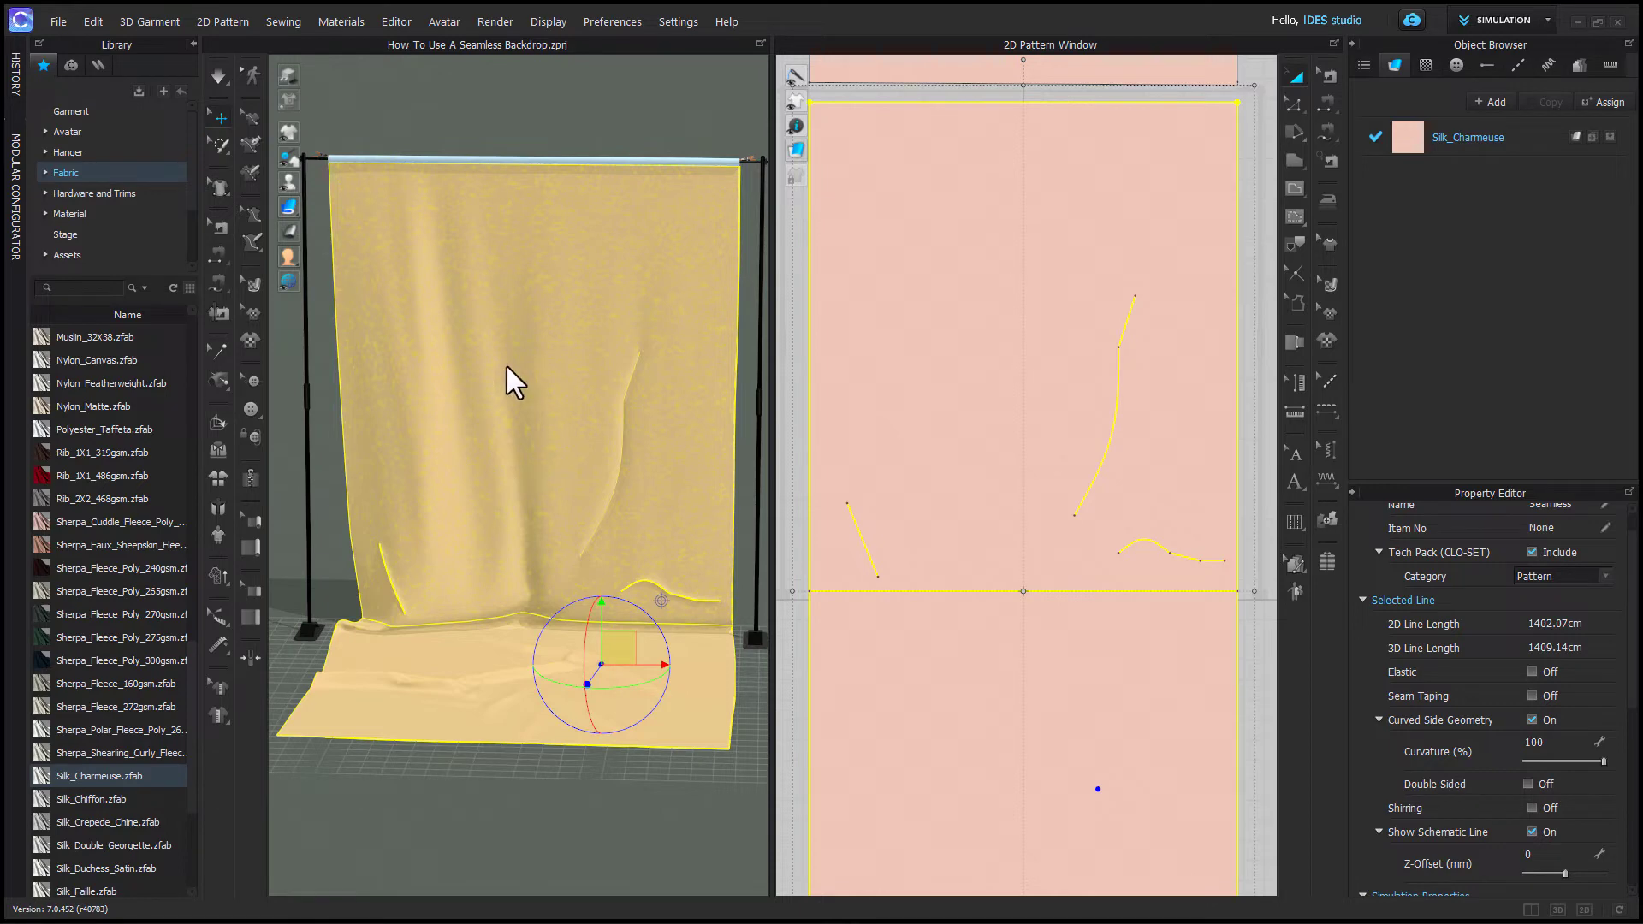
- Select the backdrop and inspect the particle distance in its simulation properties
left_click(587, 524)
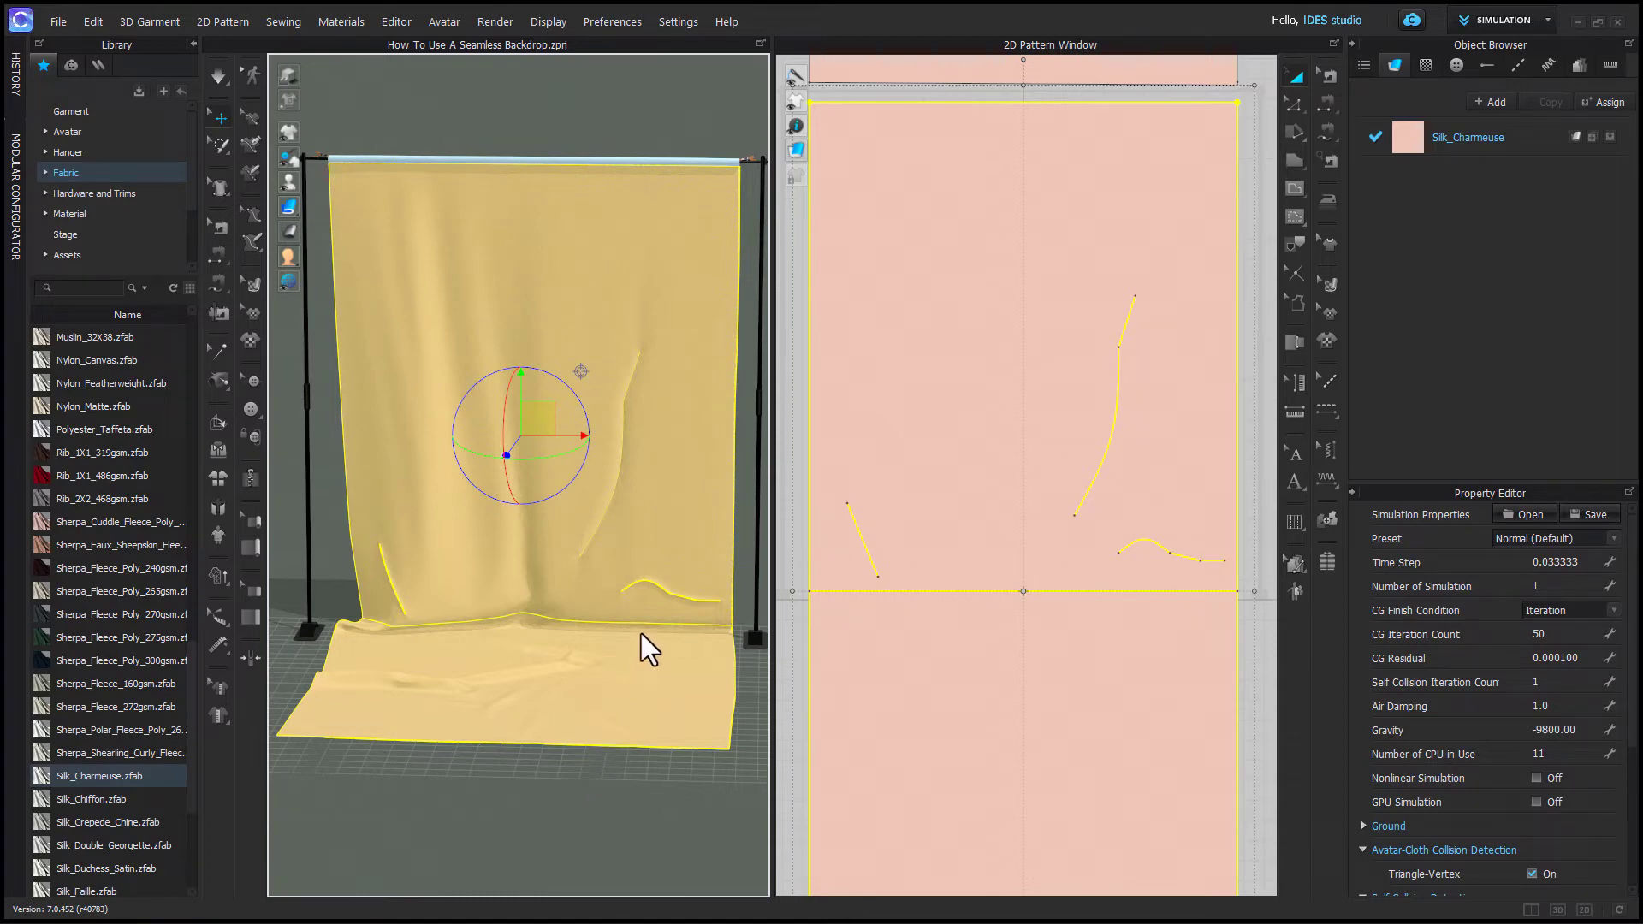
left_click(1251, 493)
left_click(1226, 515)
scroll(1542, 733, "down", 3)
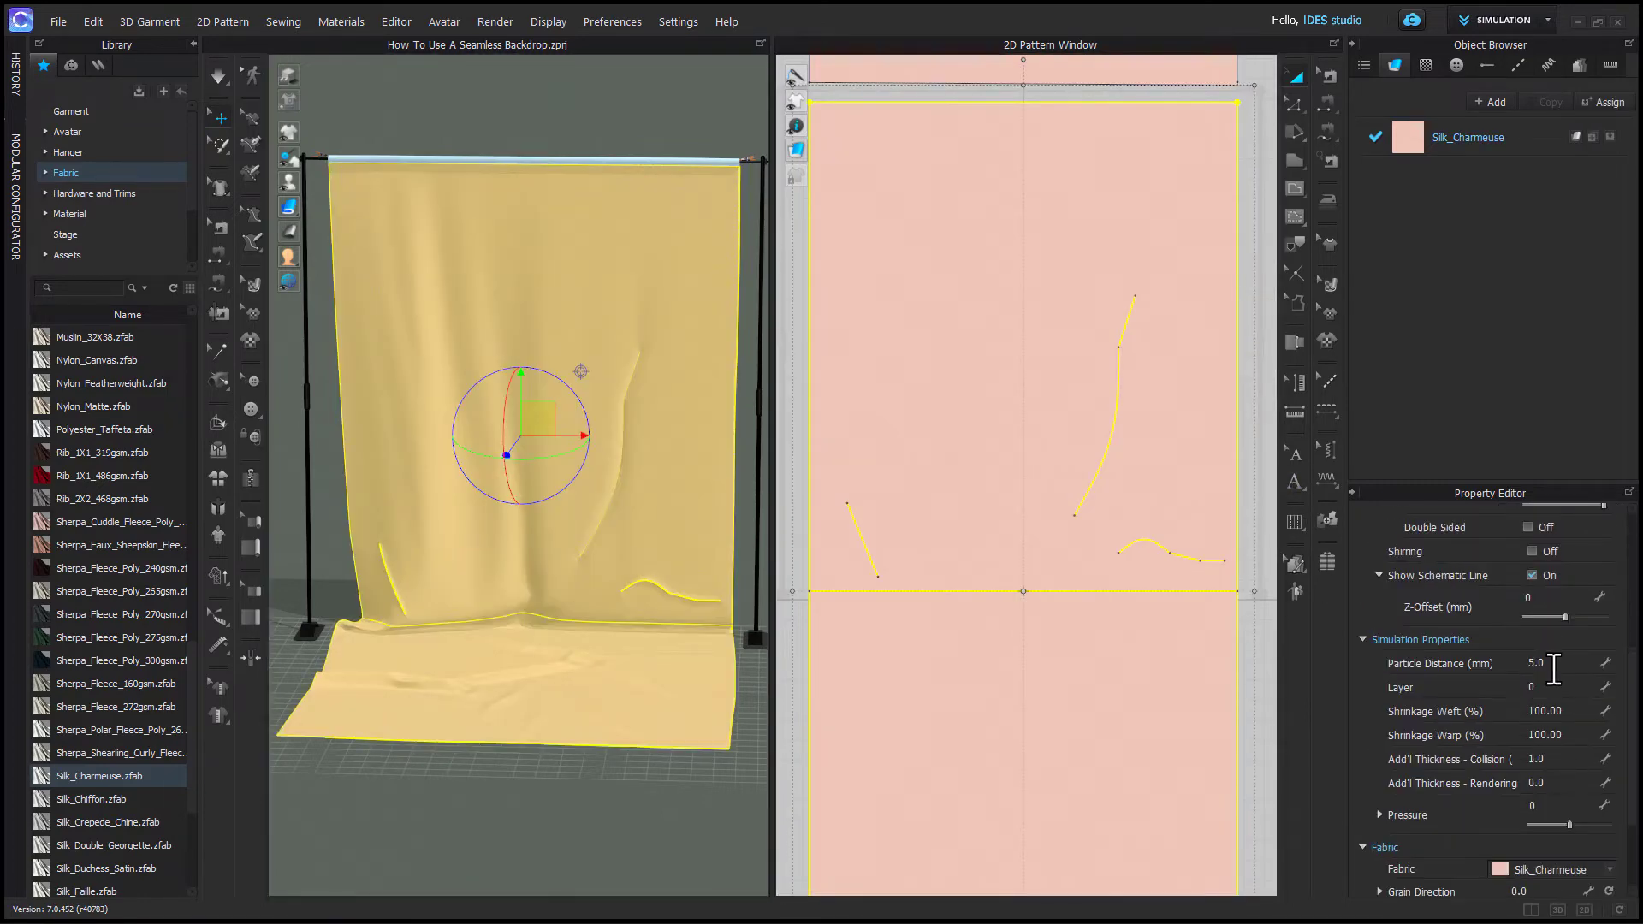
left_click(1555, 664)
key("Return")
- Run the simulation again and review the resulting drape from a wider view
key("space")
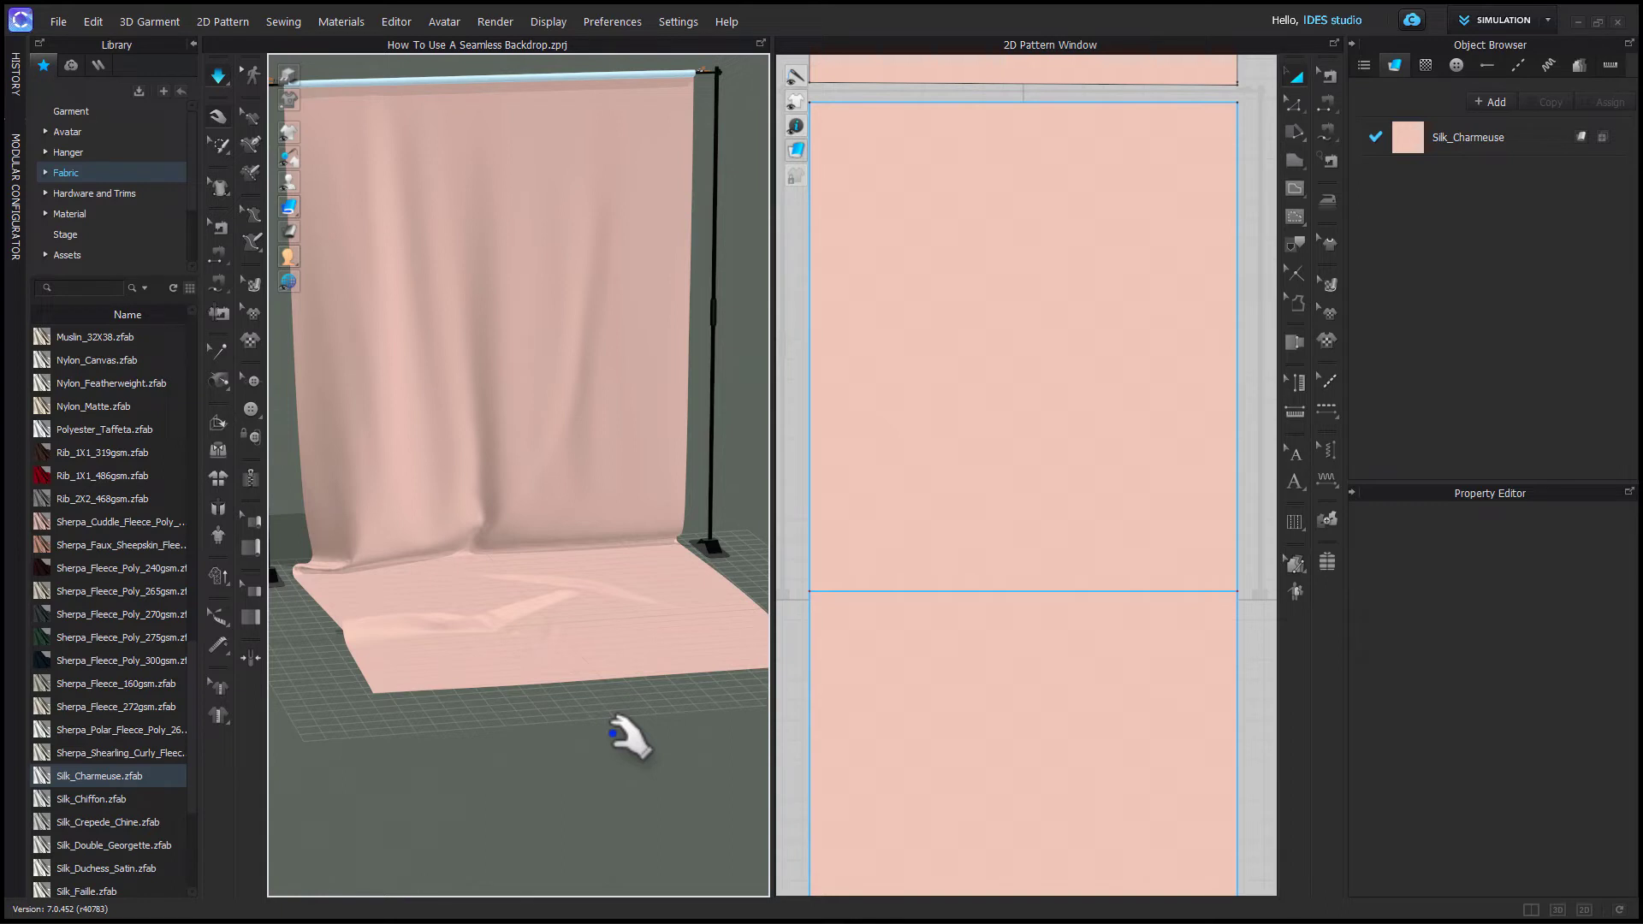
right_click_drag(609, 738, 537, 725)
scroll(537, 726, "up", 5)
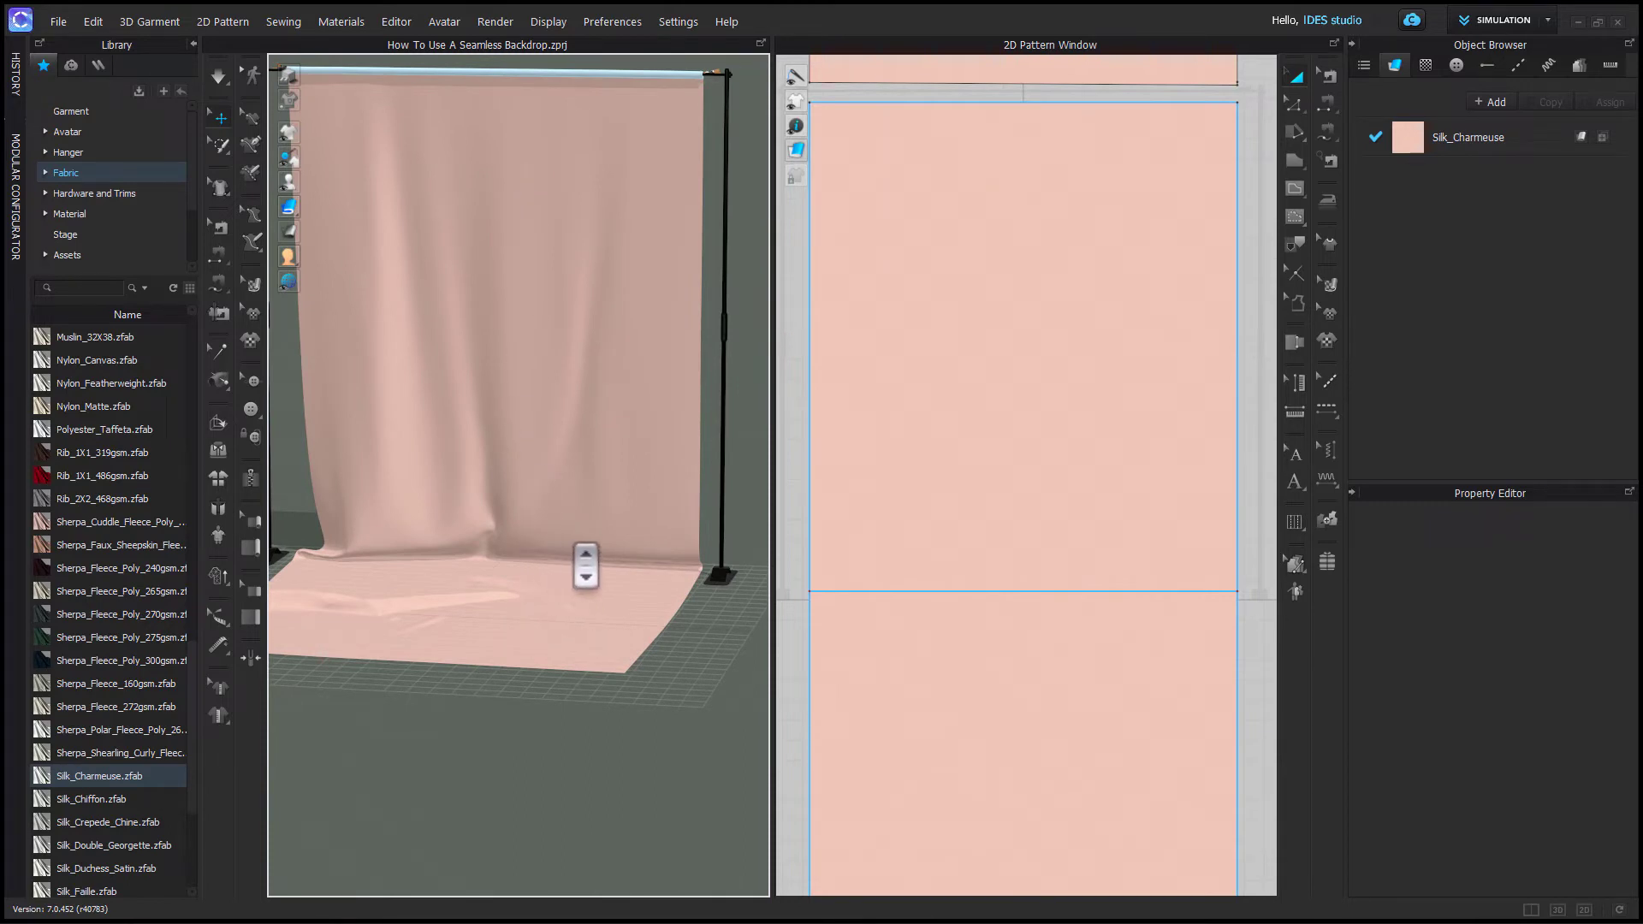
scroll(614, 588, "down", 3)
right_click_drag(616, 608, 604, 699)
scroll(1055, 645, "down", 2)
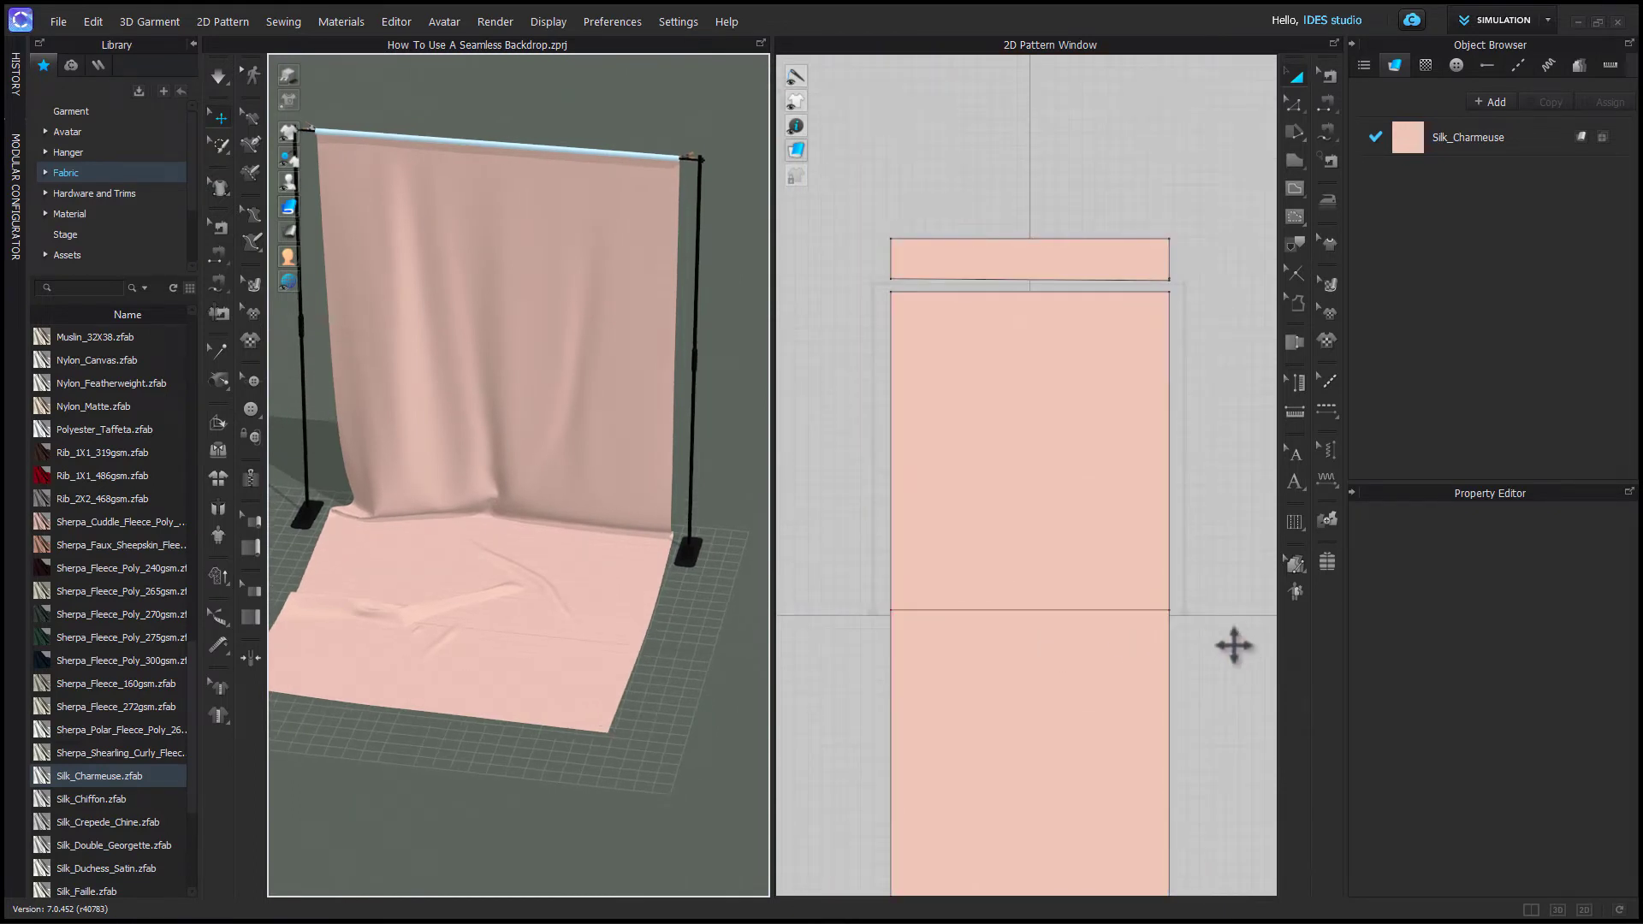
scroll(1052, 617, "up", 4)
- Cut the backdrop pattern along its horizontal fold internal line
left_click(995, 598)
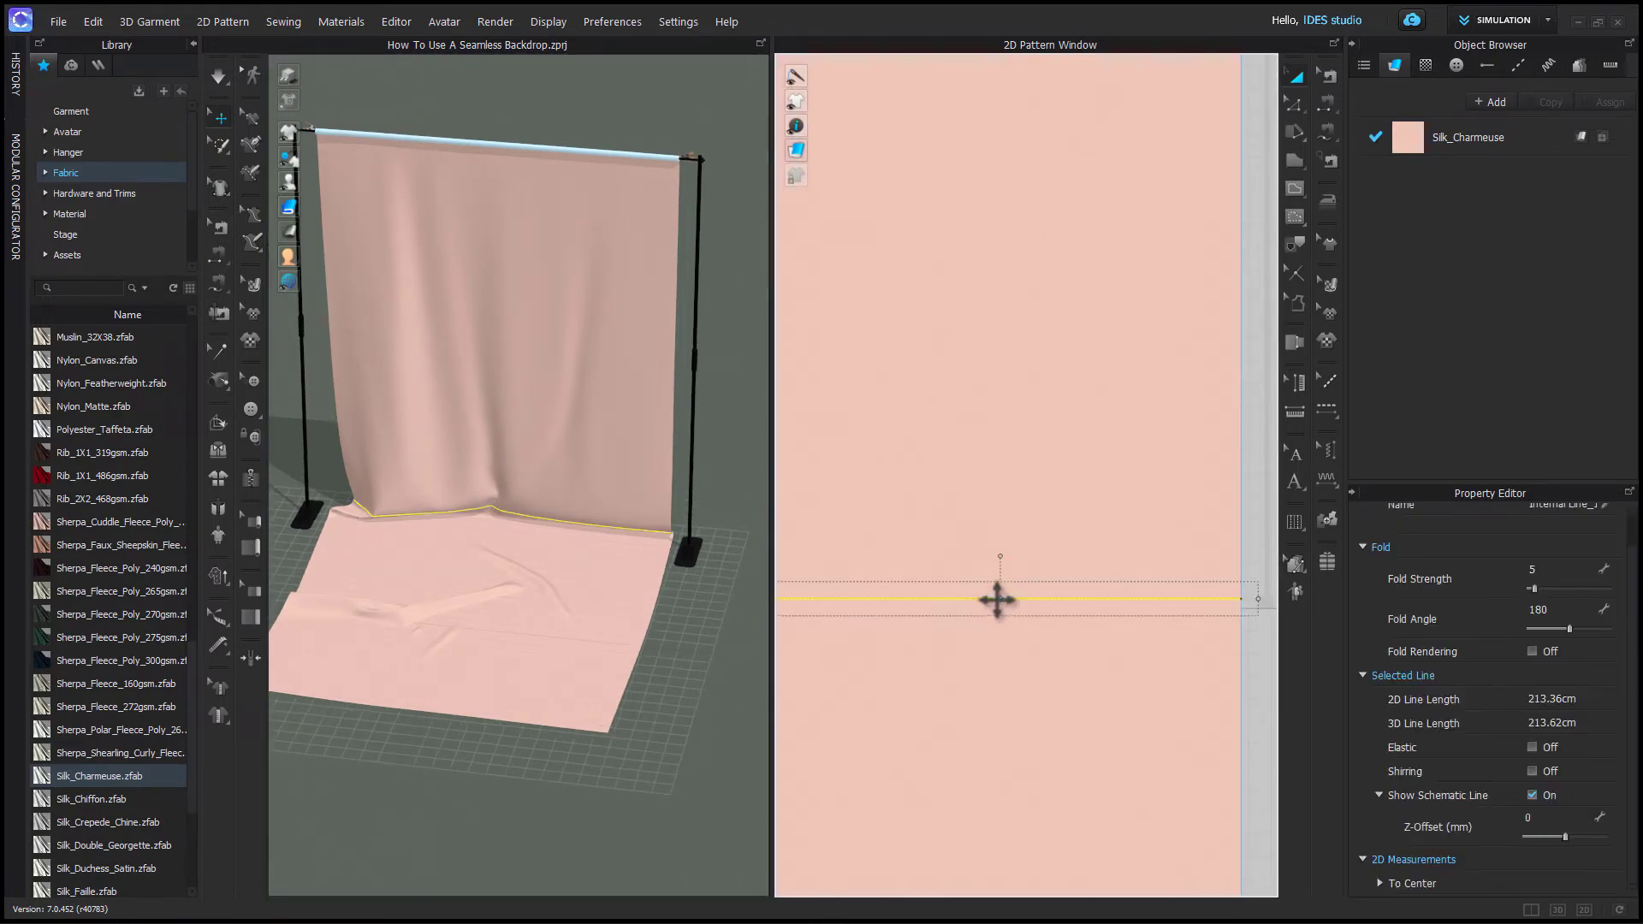
mouse_move(614, 597)
right_mouse_down()
mouse_move(624, 630)
mouse_move(609, 598)
right_mouse_up()
scroll(599, 615, "up", 2)
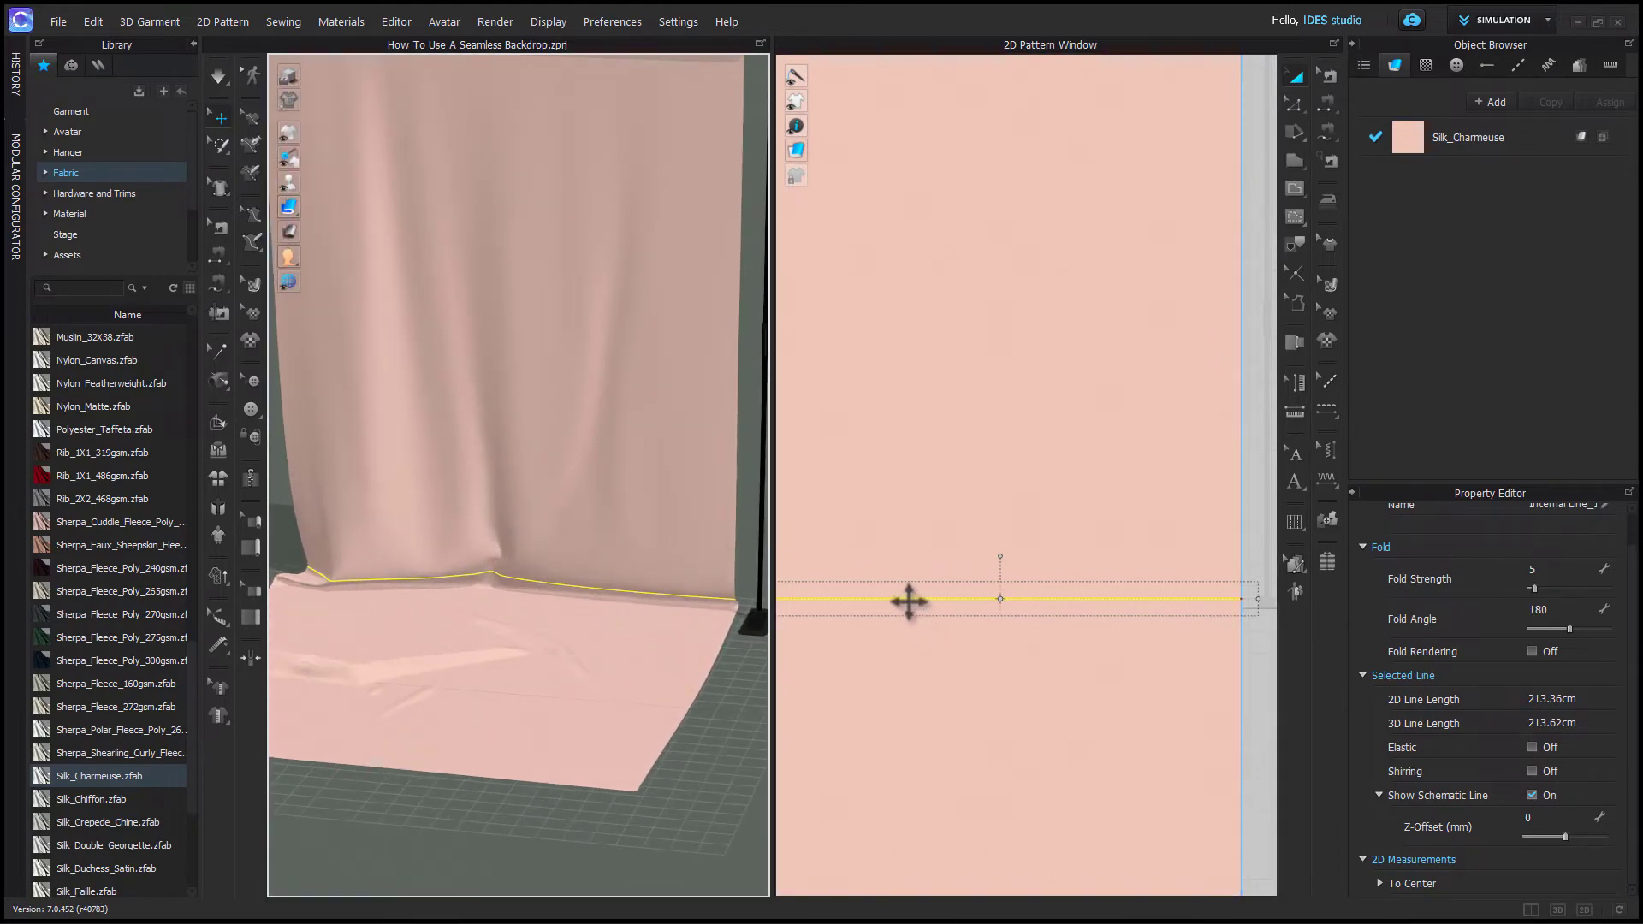
scroll(910, 602, "down", 2)
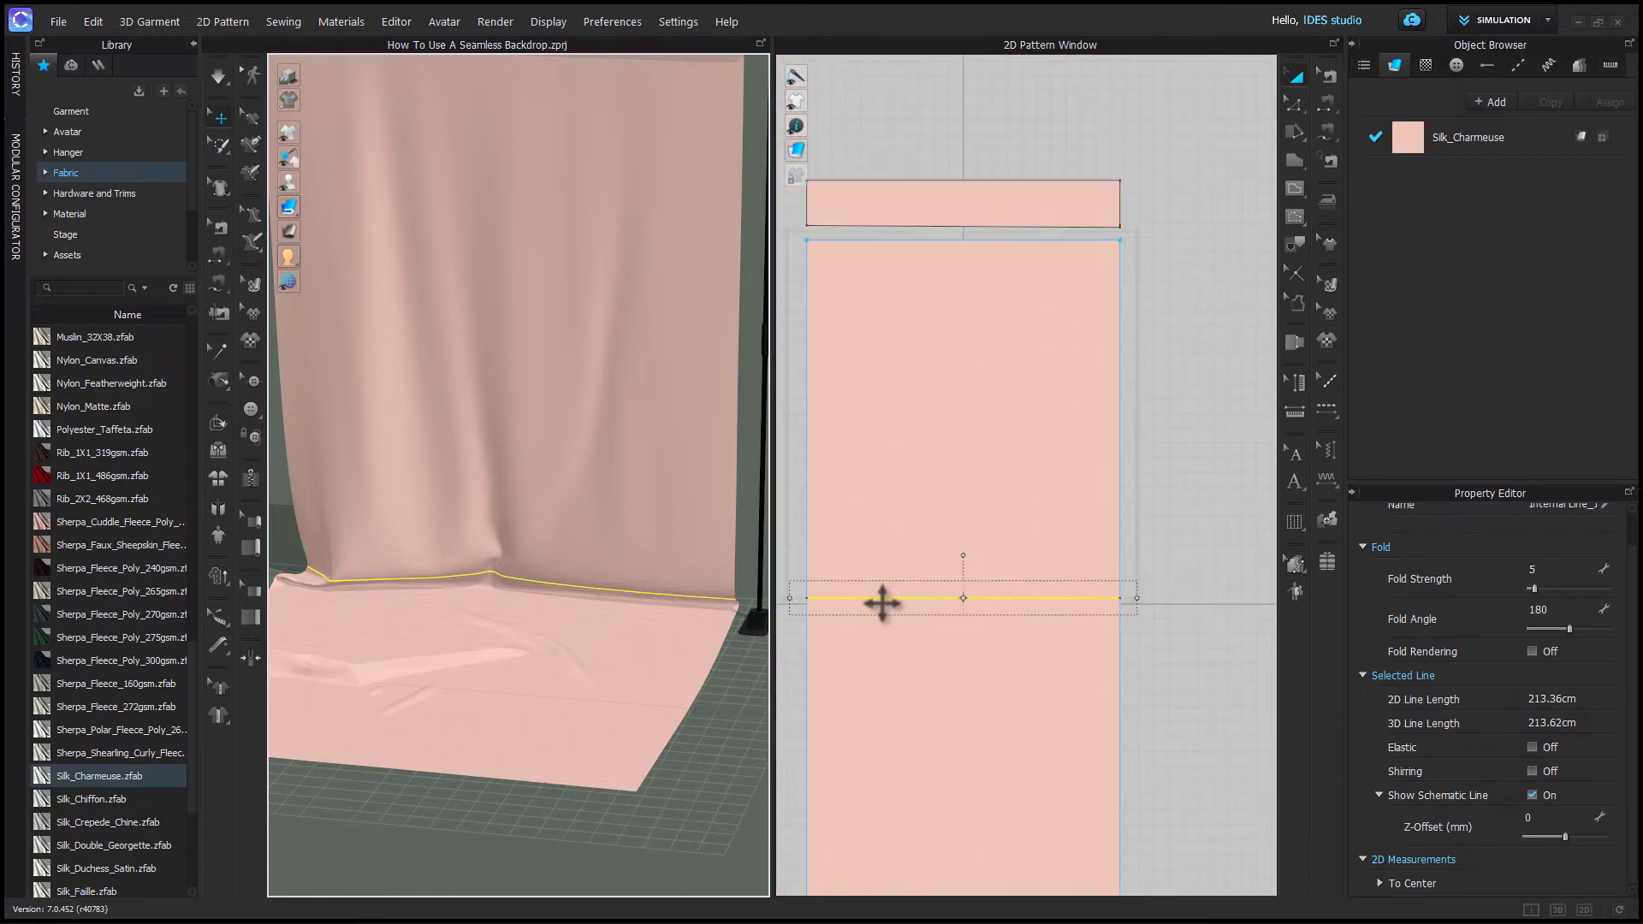
right_click(880, 600)
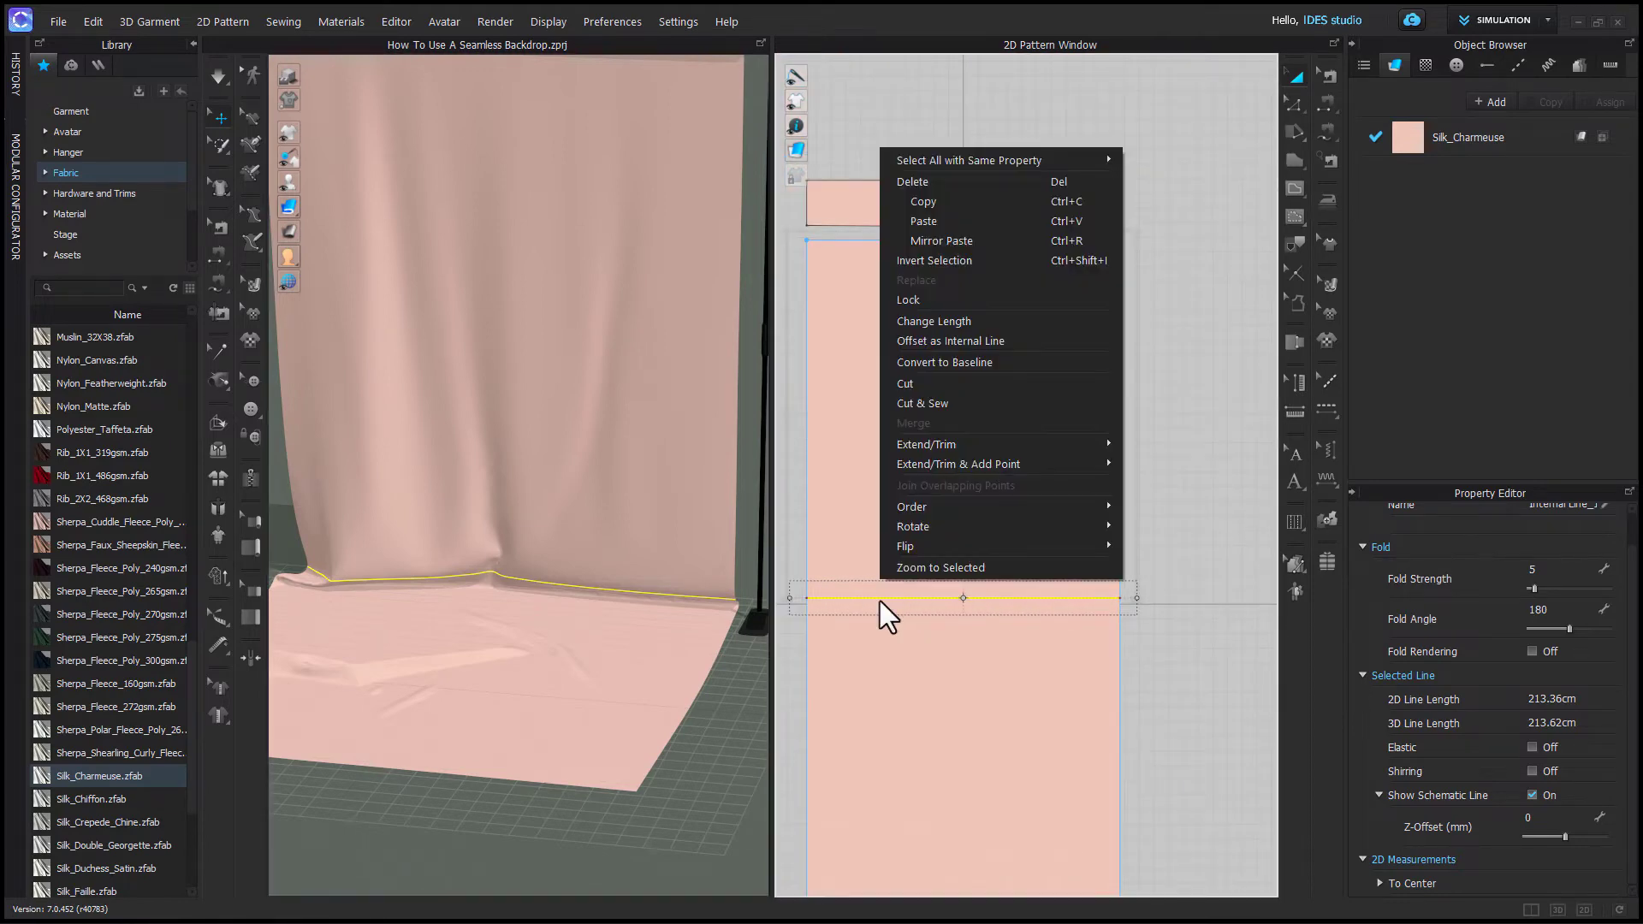
left_click(961, 382)
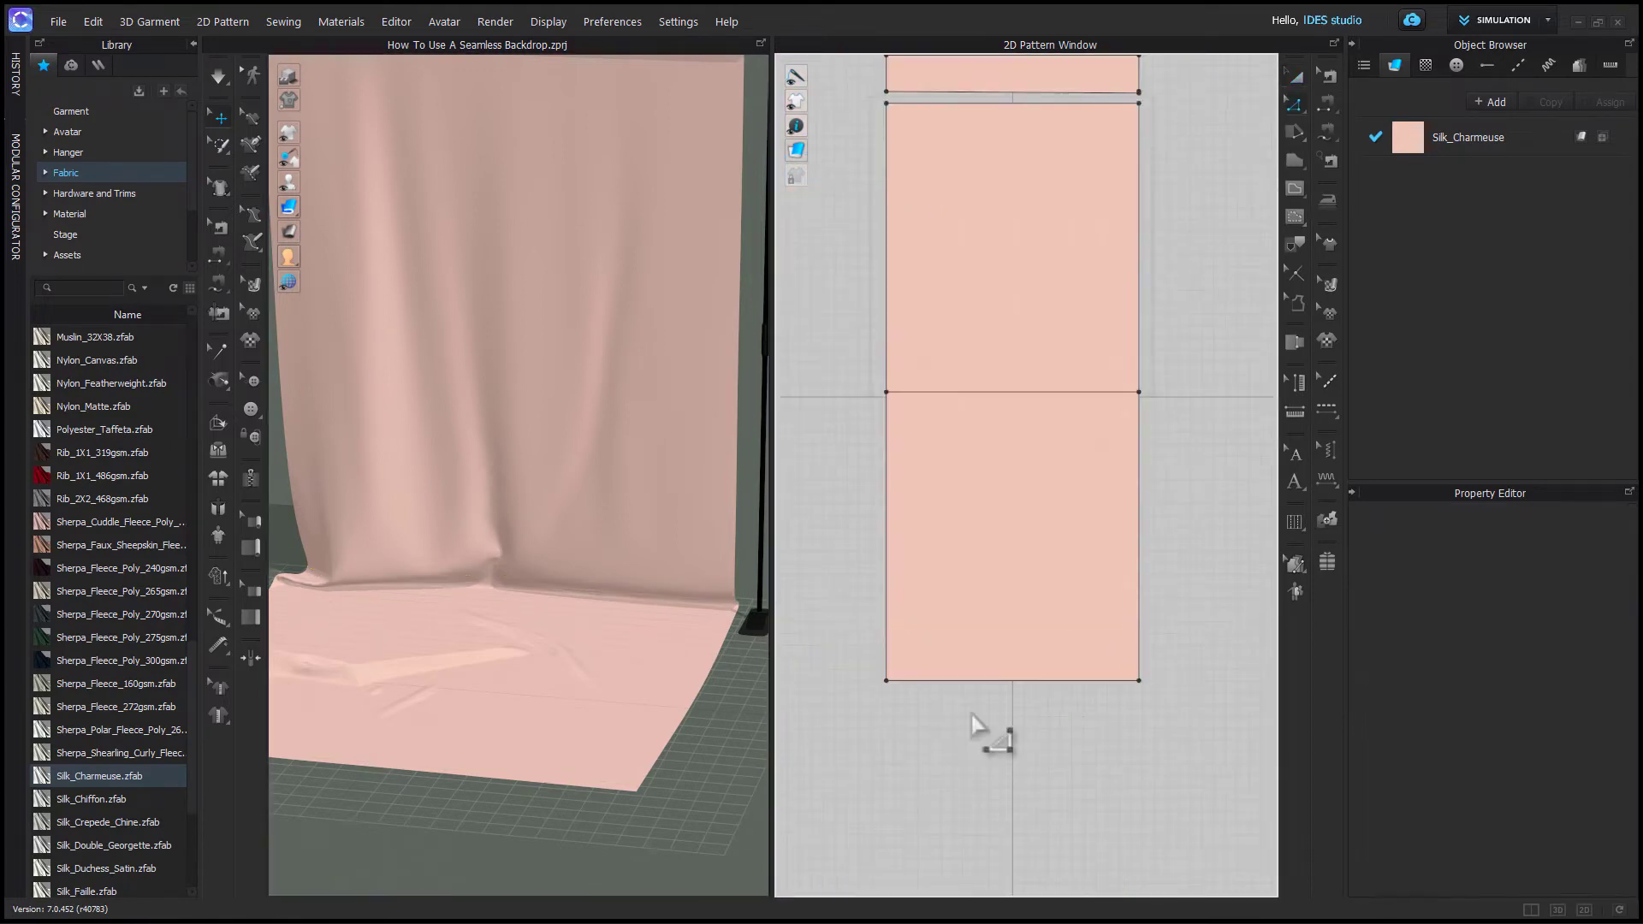
- Move the bottom edge of the upper backdrop panel by a distance of 1 cm
key("a")
left_click_drag(975, 518, 974, 551)
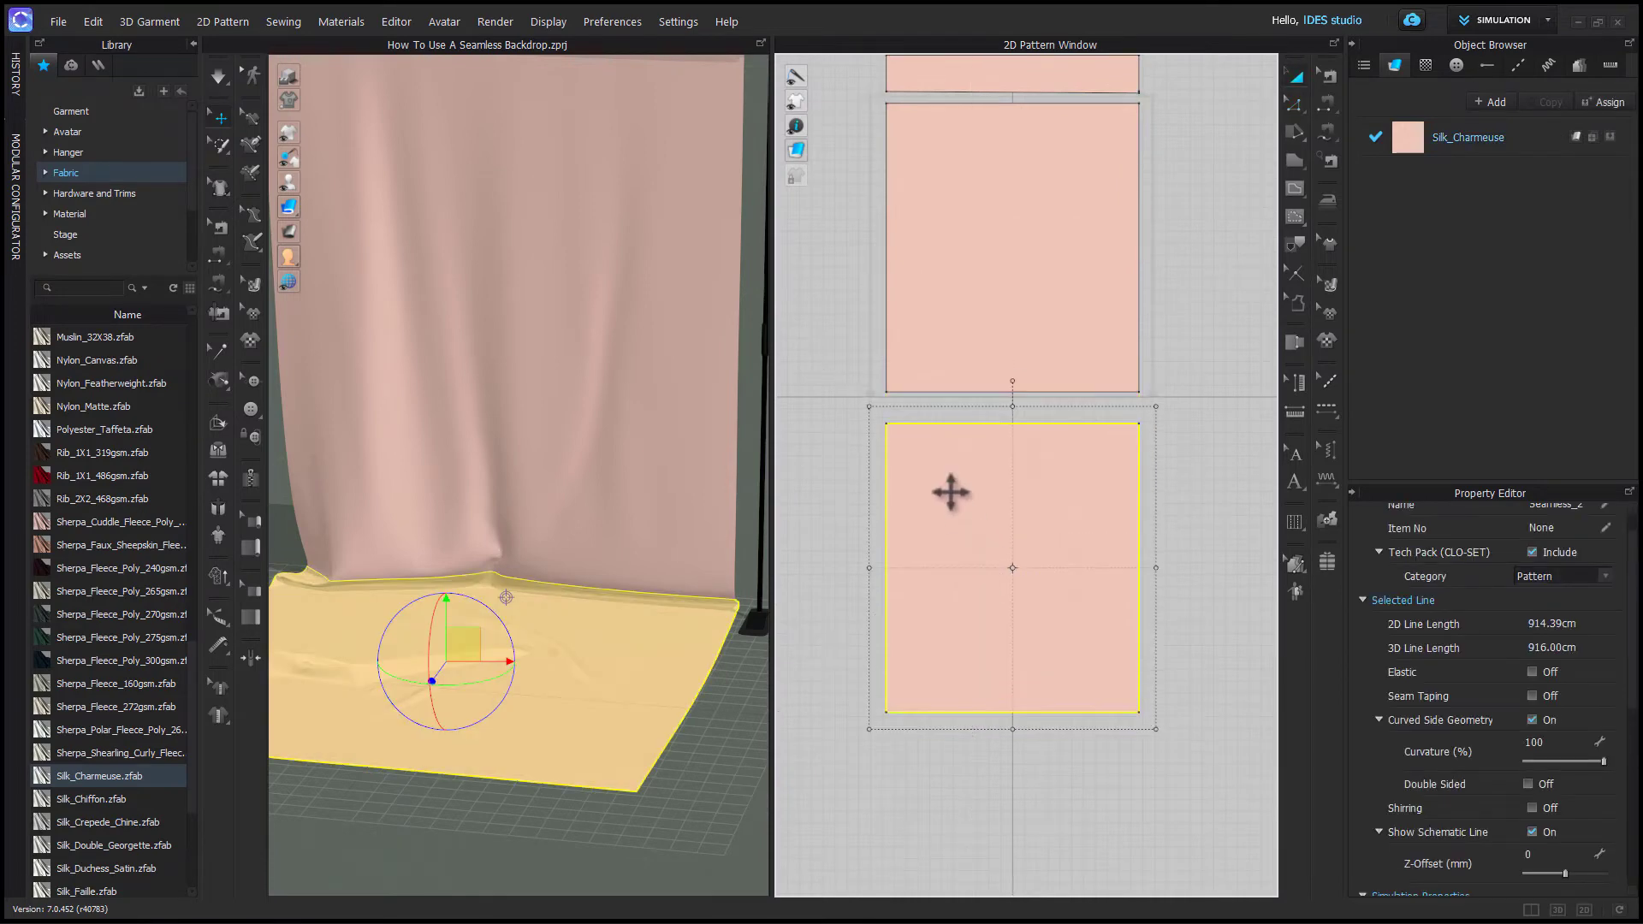
scroll(998, 396, "up", 2)
key("z")
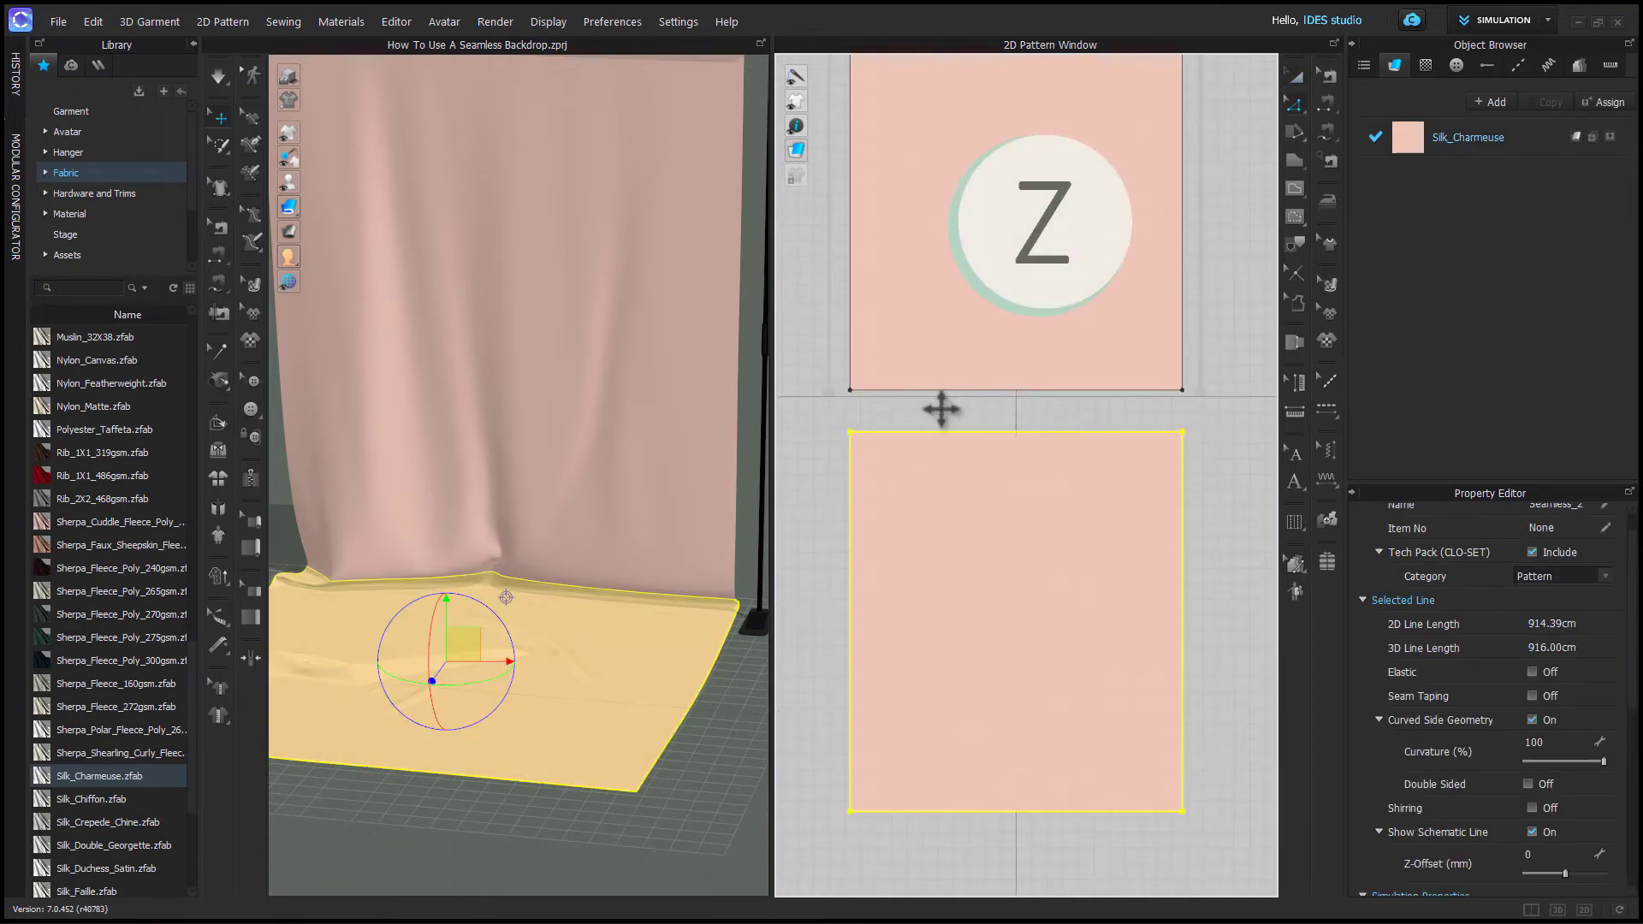
left_click(936, 408)
left_click(930, 391)
left_click_drag(930, 391, 930, 385, "shift")
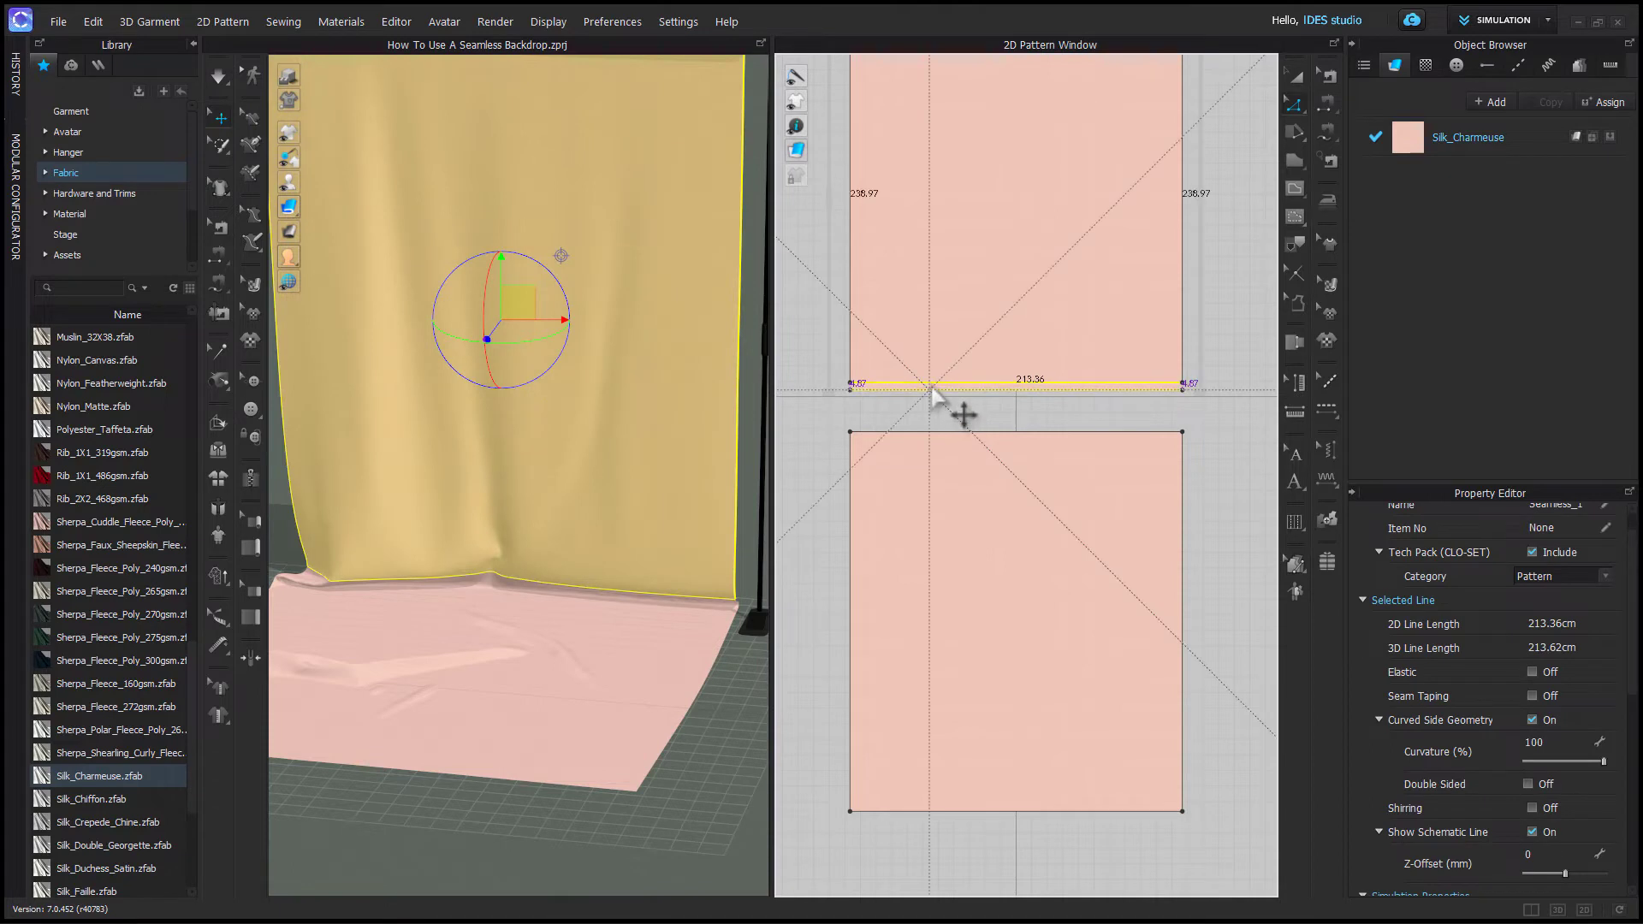
right_click(930, 384)
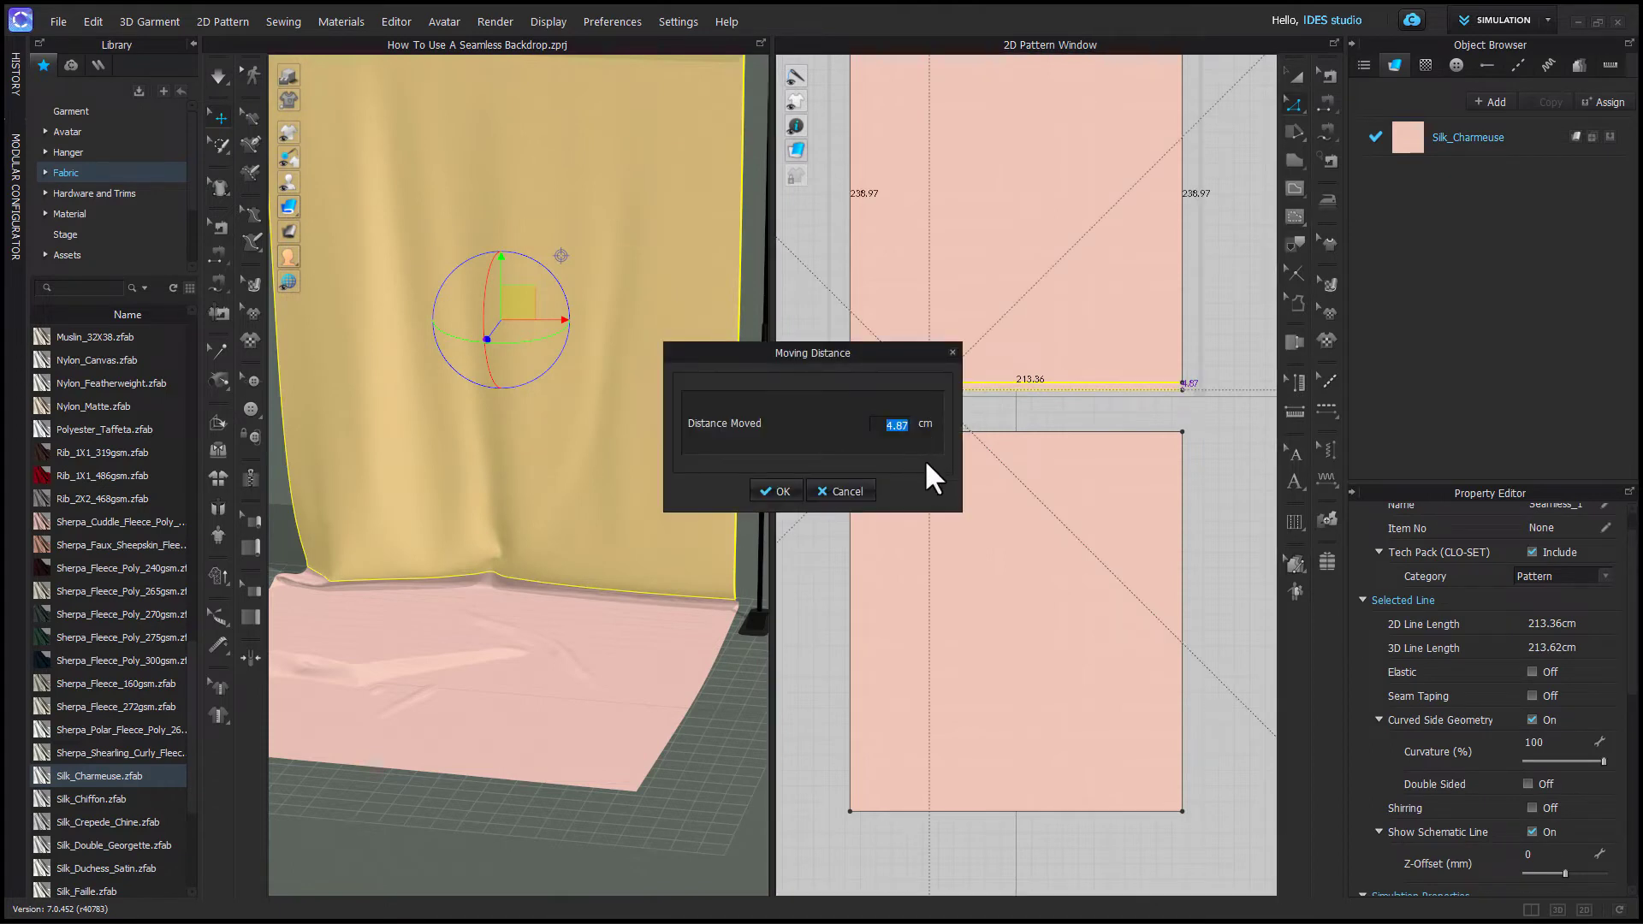
type("1")
left_click(780, 492)
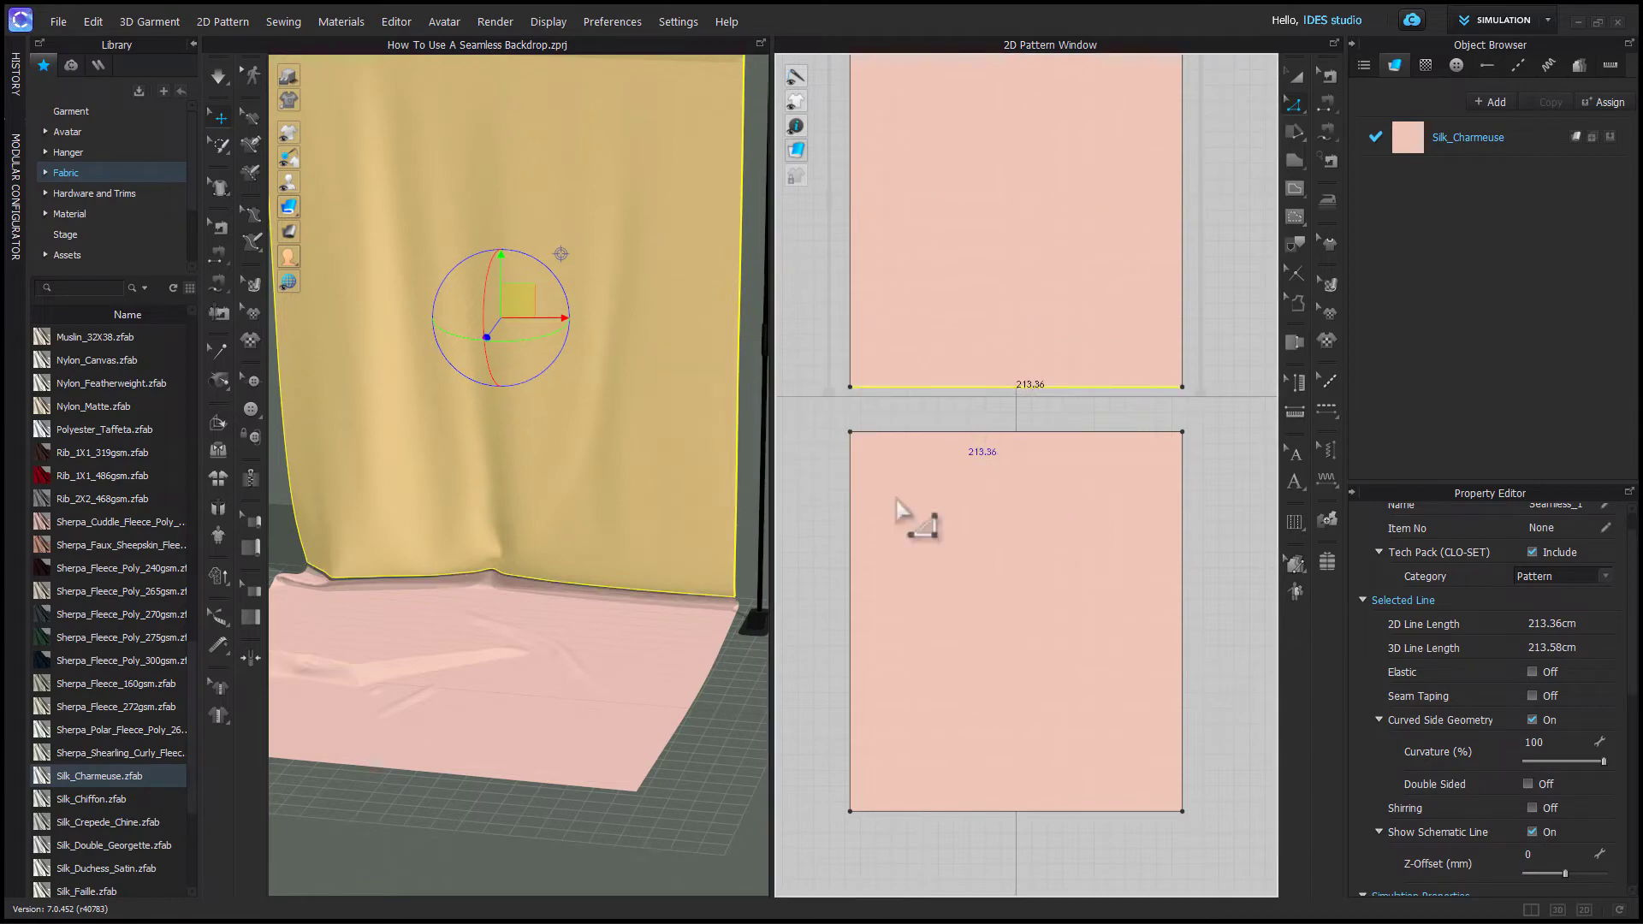
- Merge the upper and lower backdrop panels back together along the cut edge
scroll(609, 661, "up", 10)
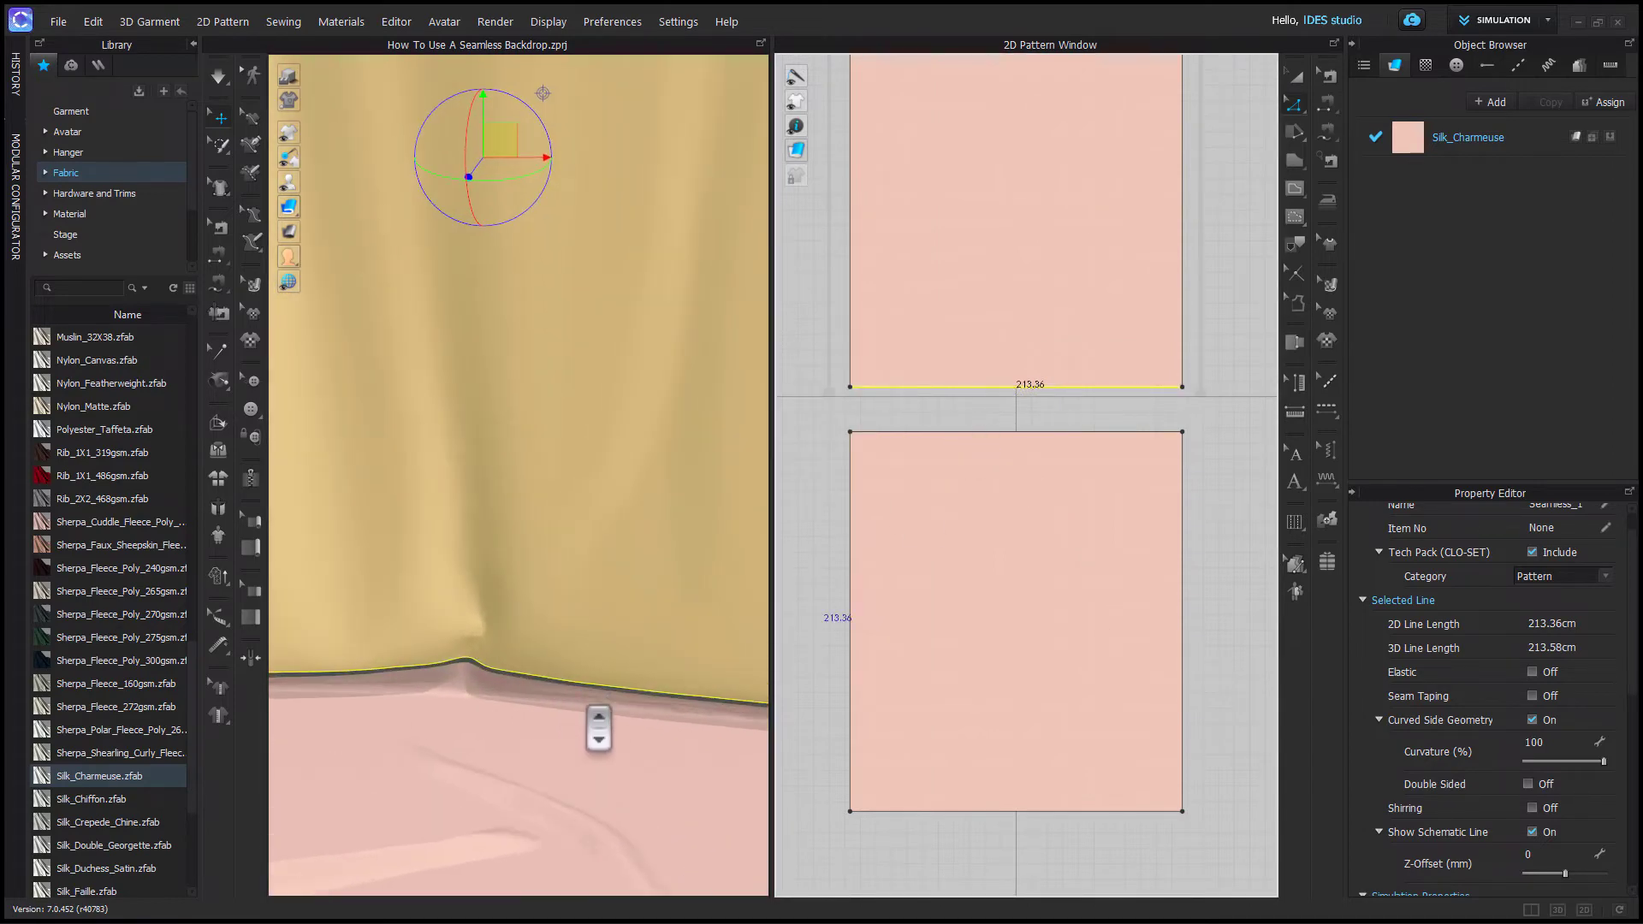
scroll(631, 459, "up", 5)
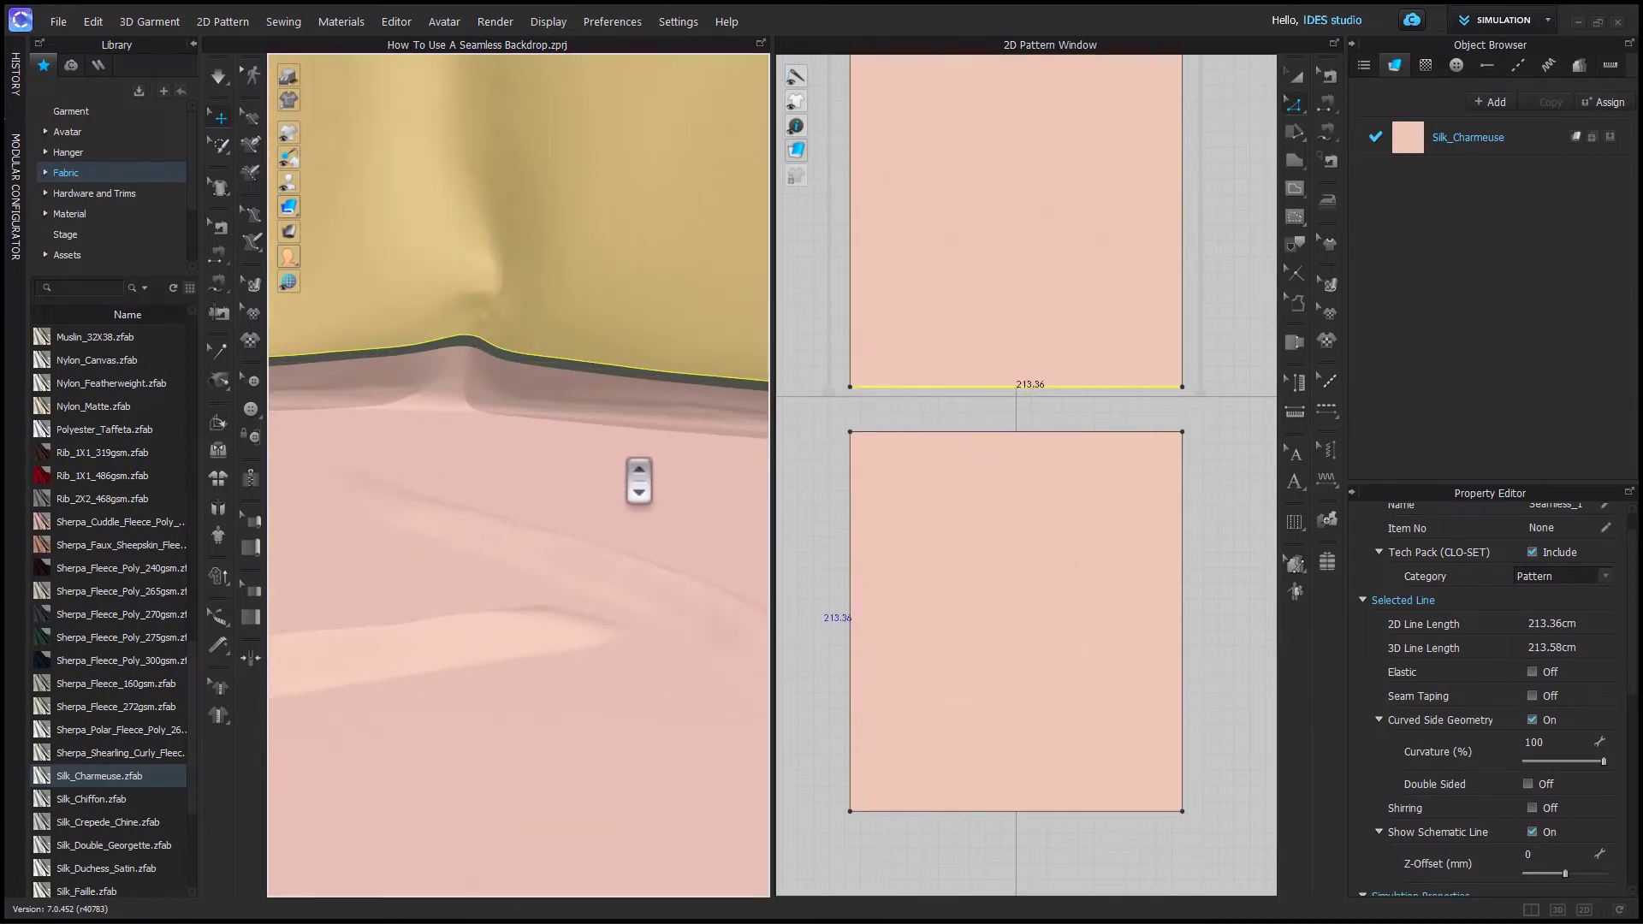
left_click(911, 435)
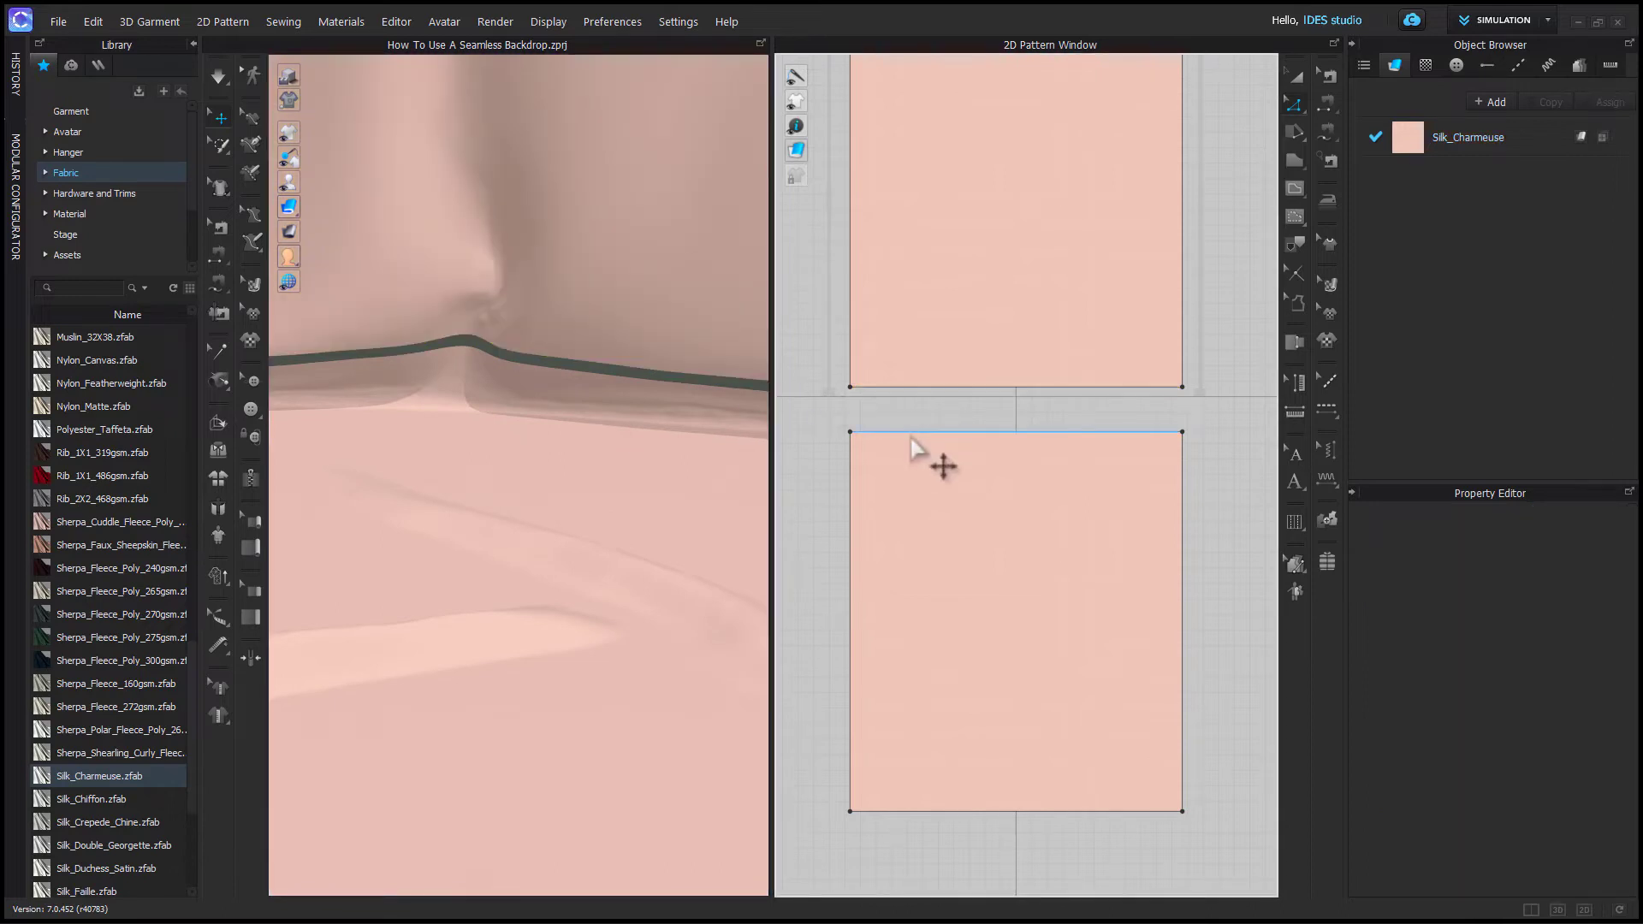
left_click(914, 389, "shift")
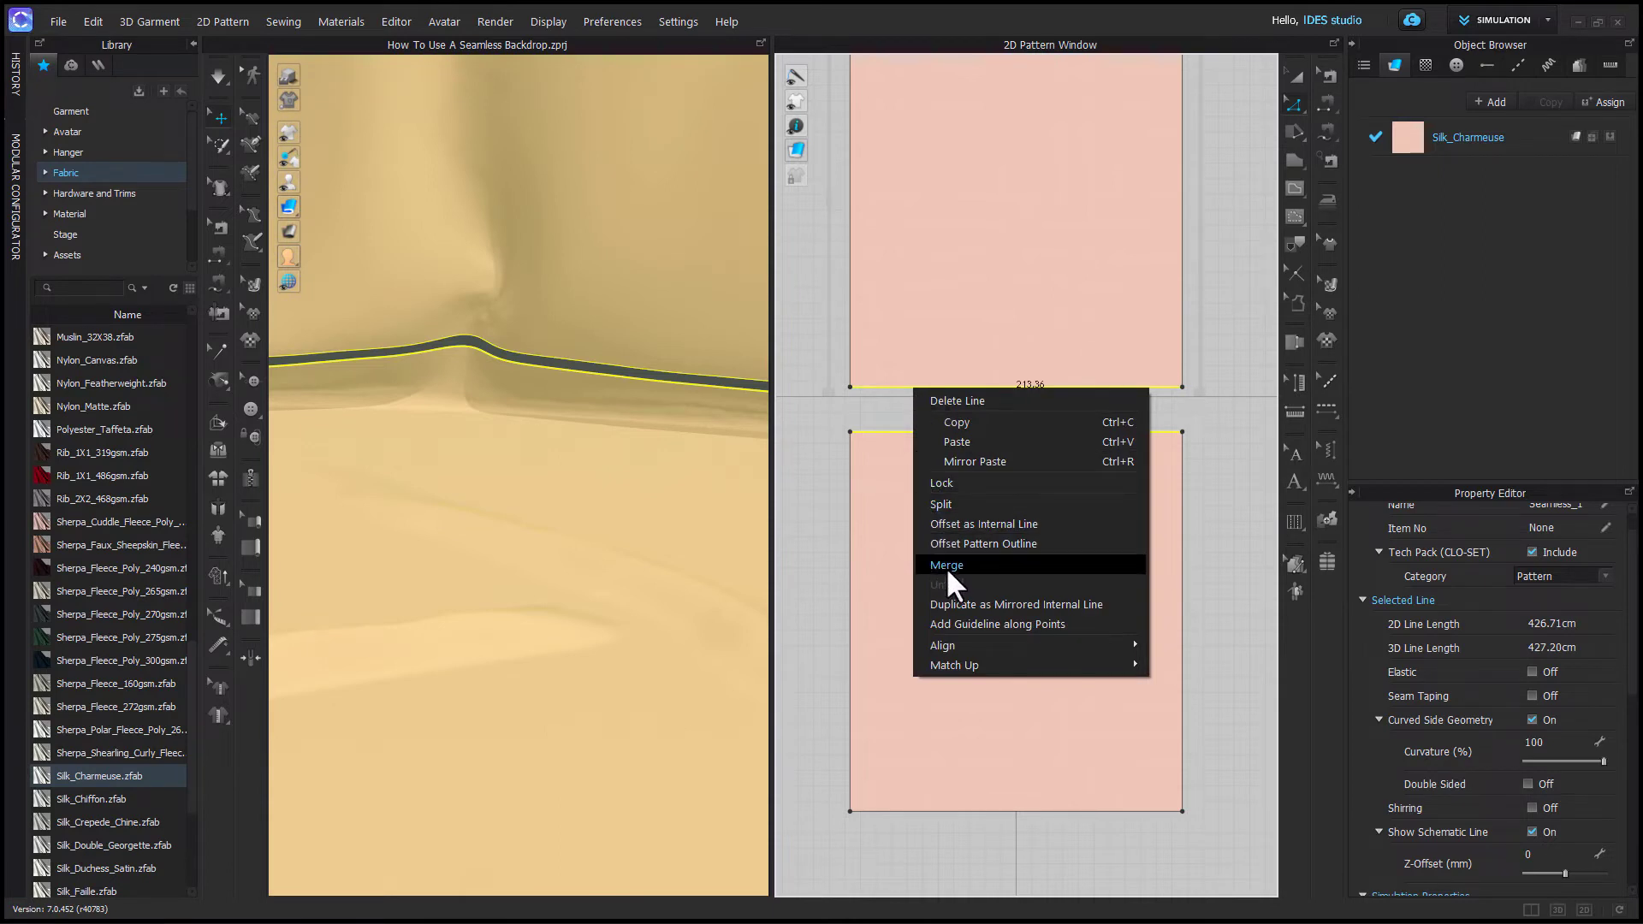
left_click(947, 566)
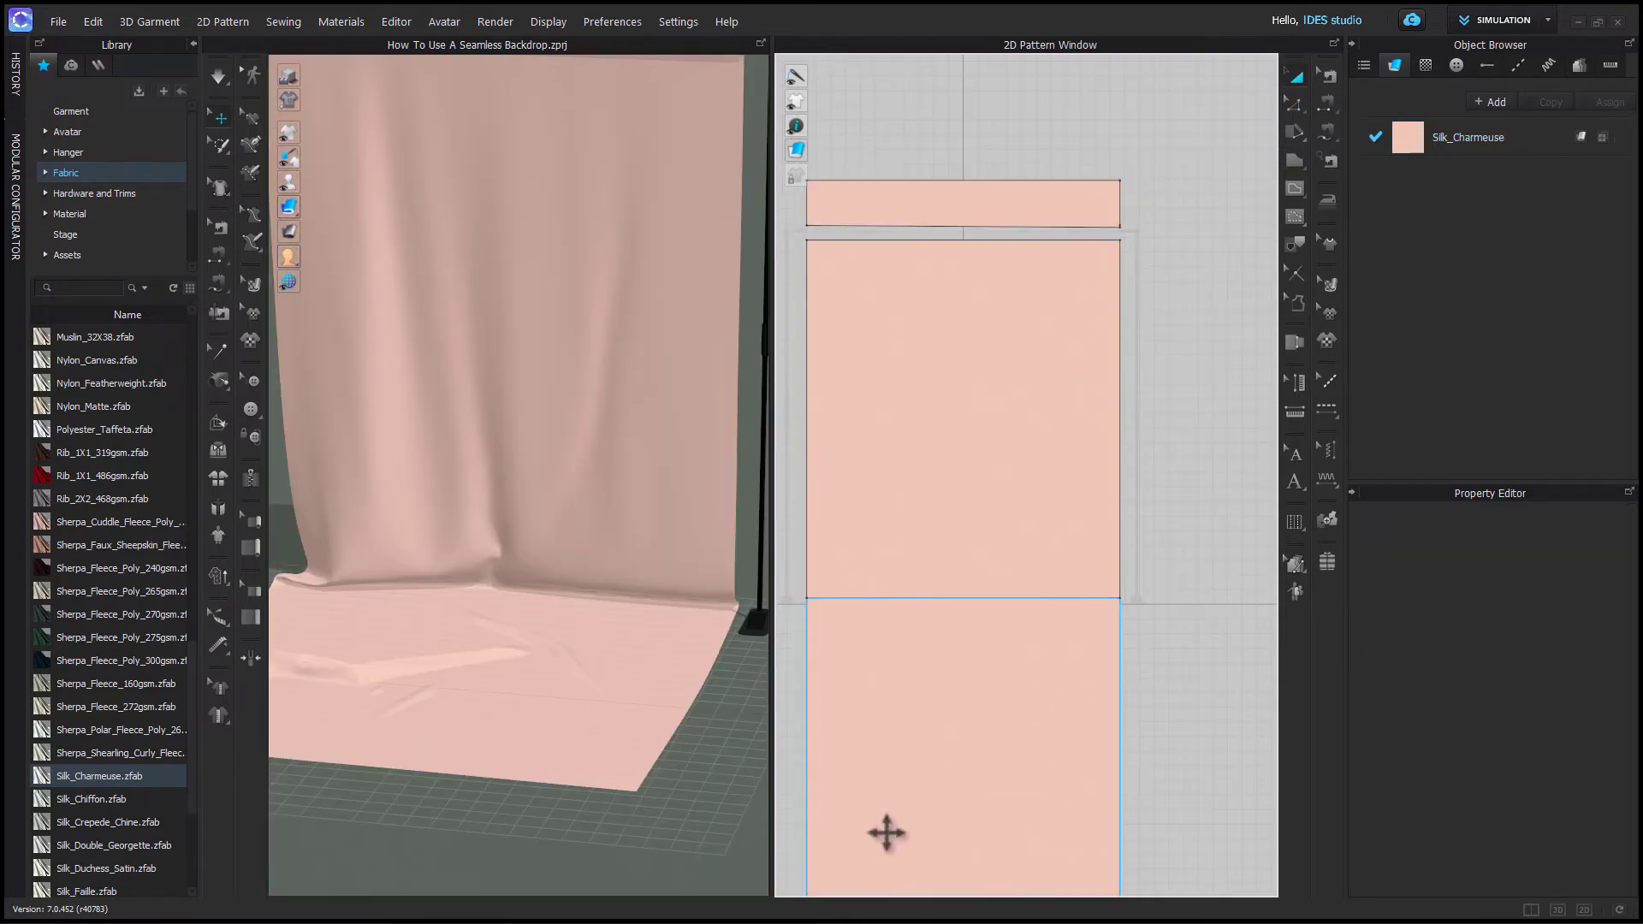
- Select the merged backdrop pattern and orbit the 3D view to review it
scroll(891, 837, "down", 2)
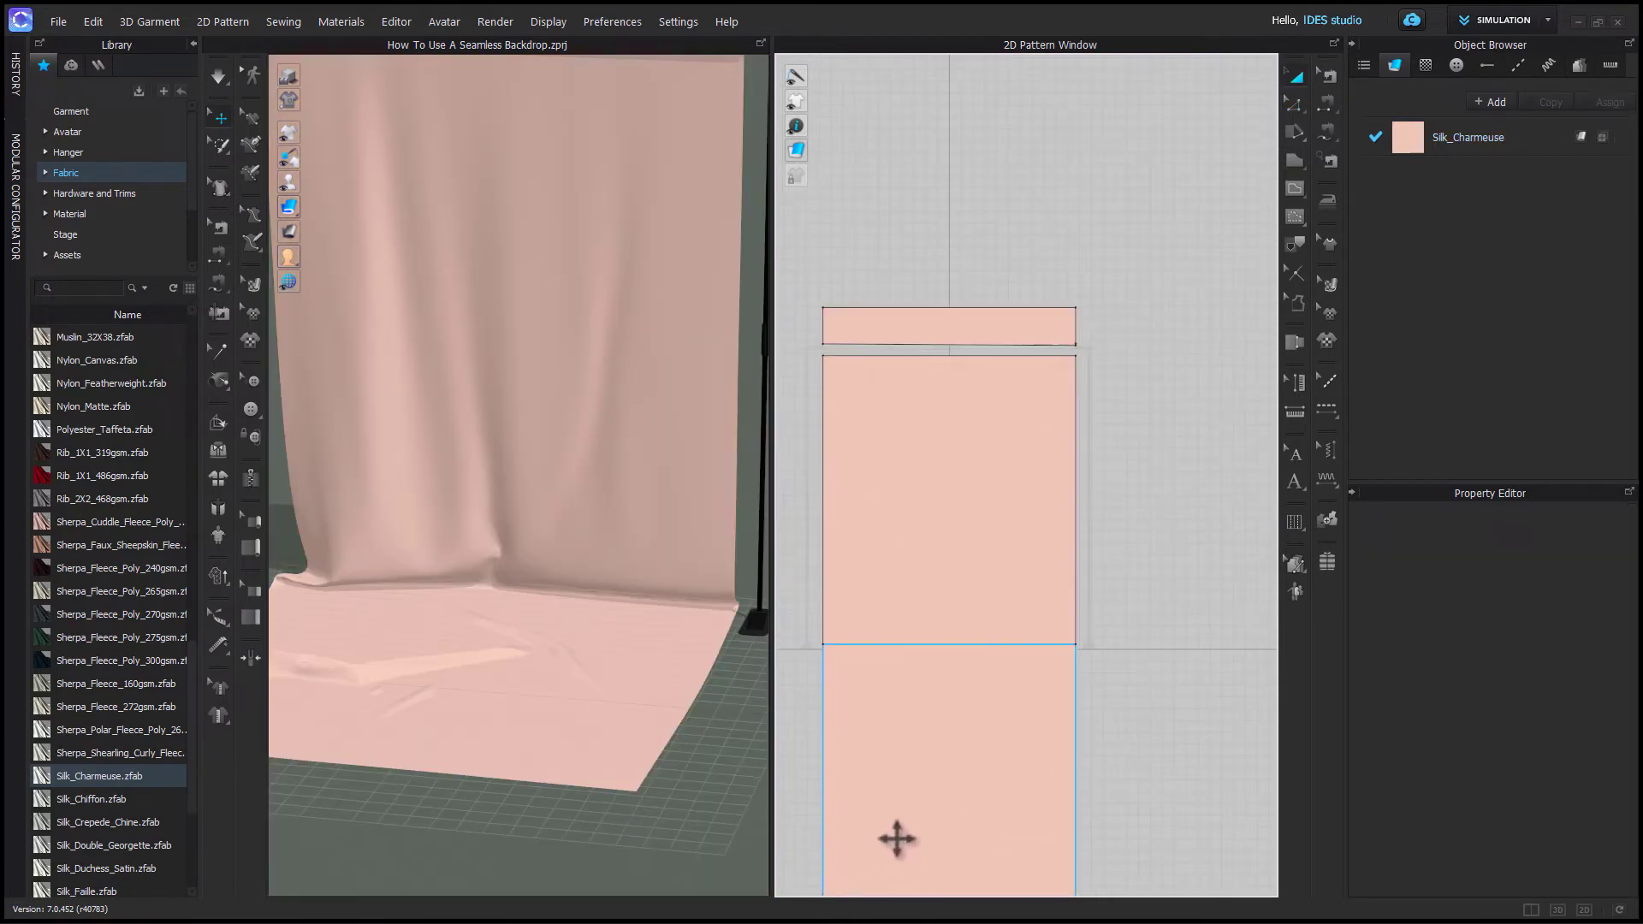
middle_click_drag(912, 840, 976, 592)
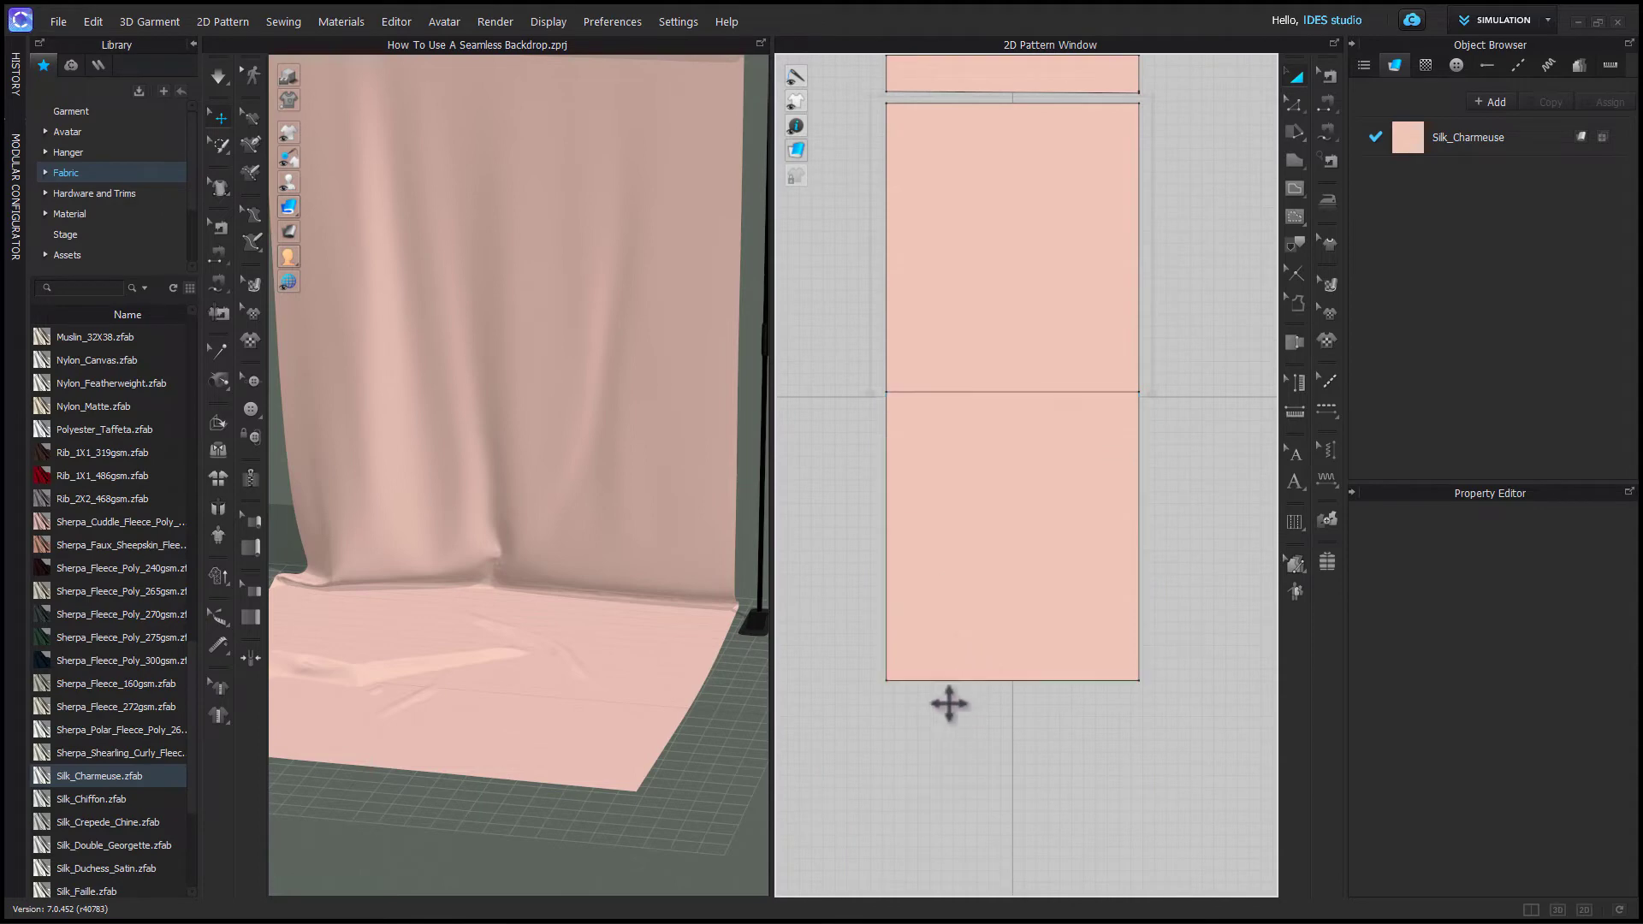
key("z")
left_click(936, 681)
mouse_move(934, 682)
left_mouse_down()
mouse_move(932, 737)
mouse_move(935, 684)
left_mouse_up()
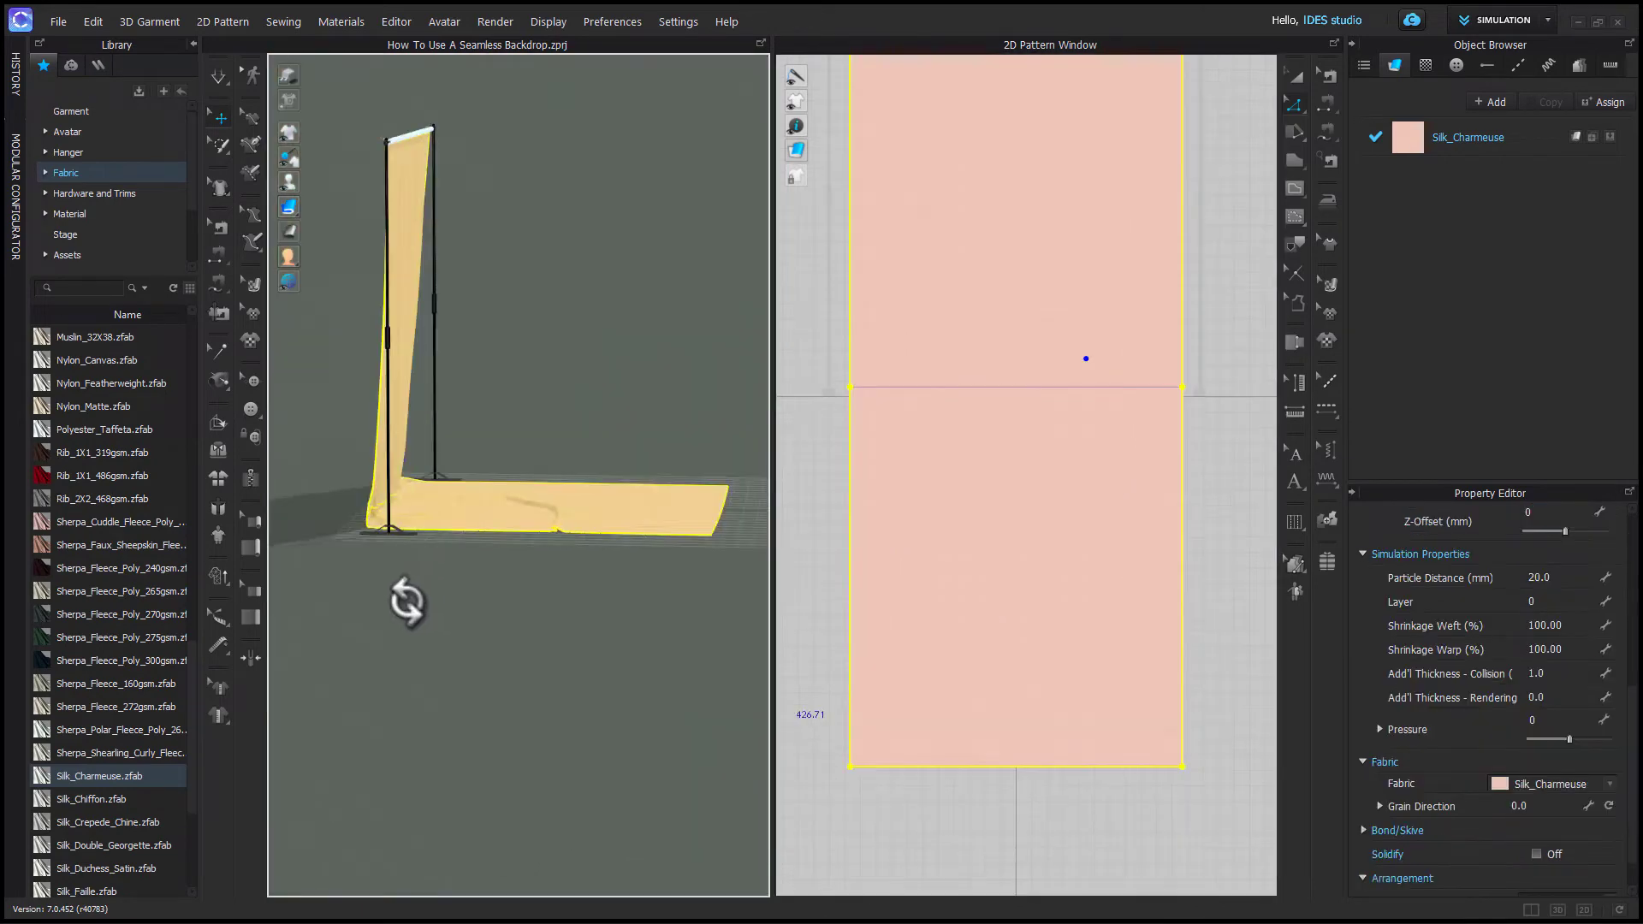
right_click_drag(403, 605, 700, 532)
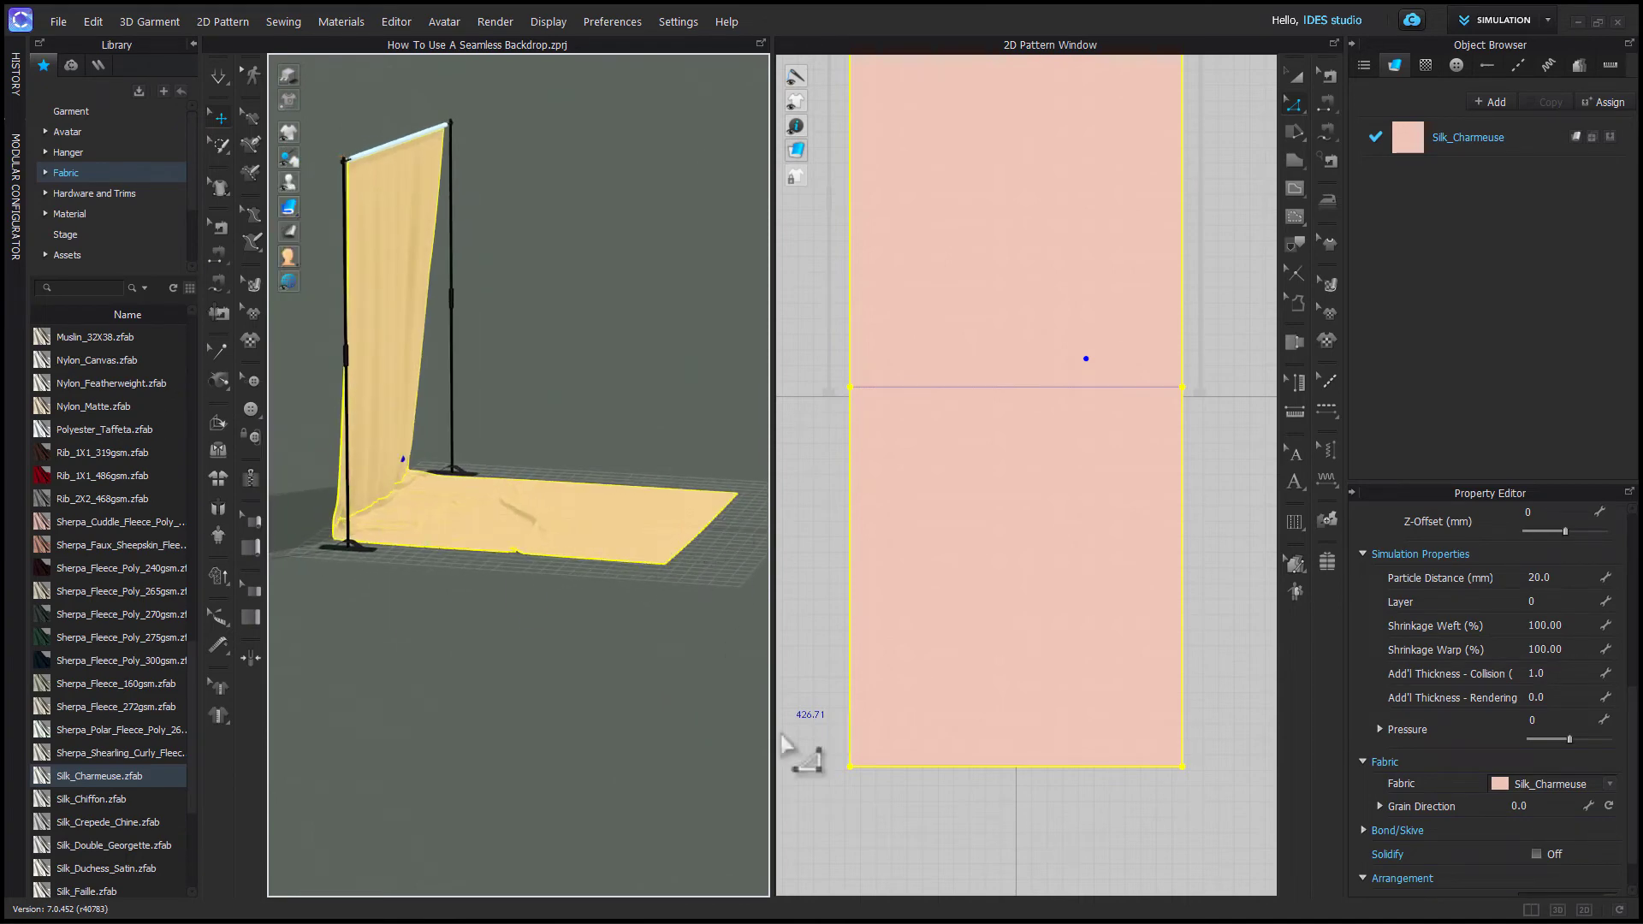
scroll(983, 749, "down", 1)
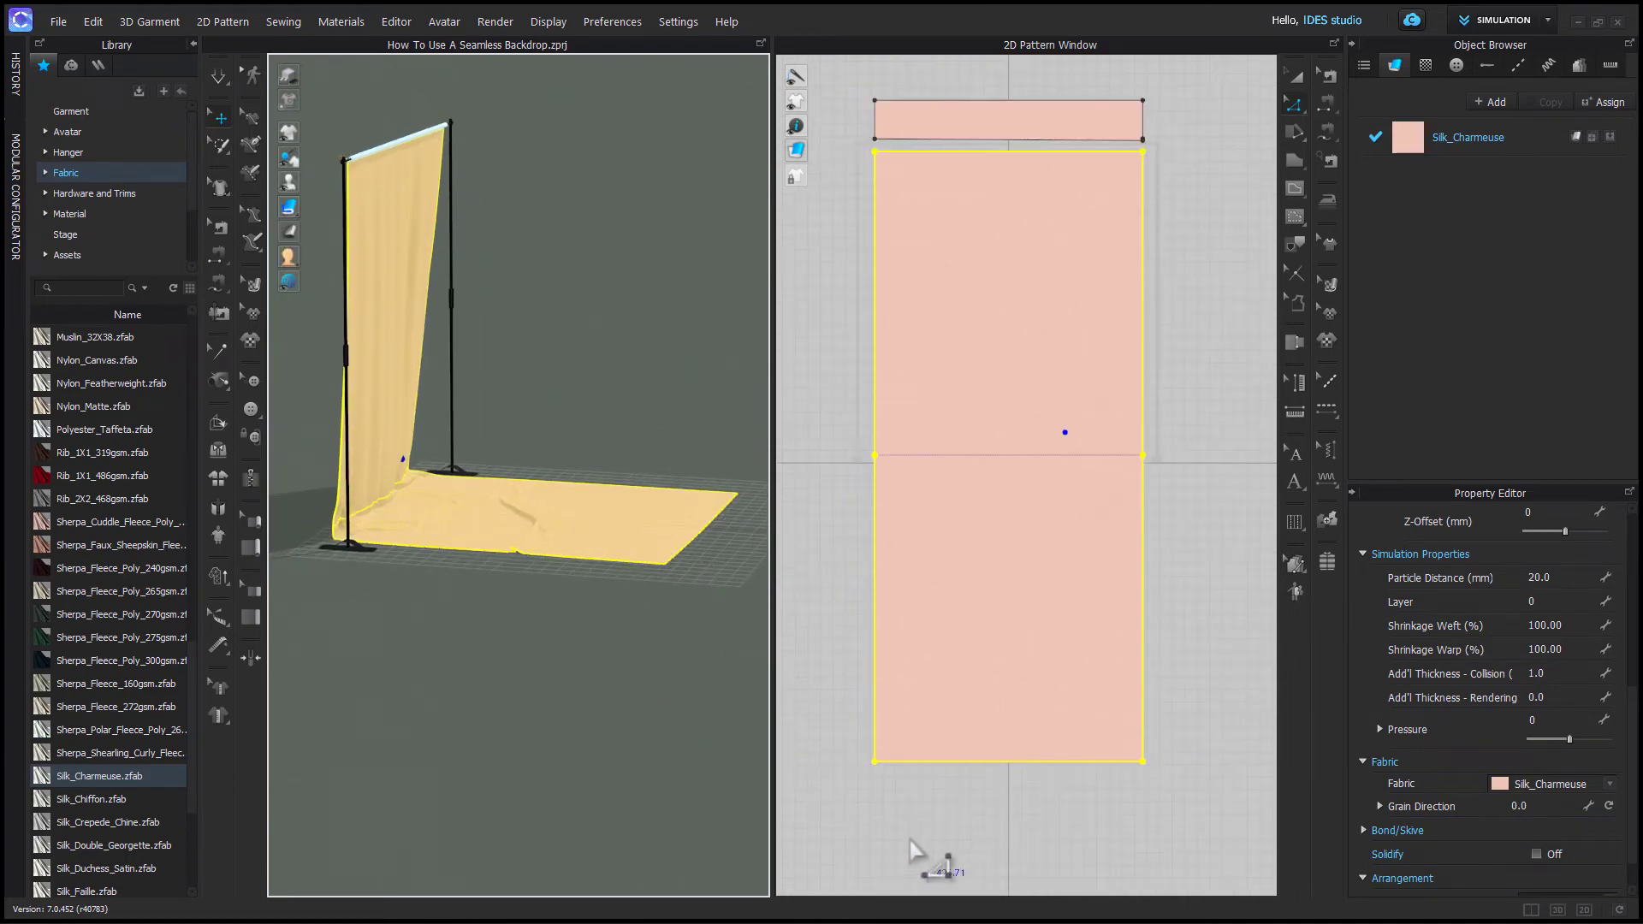
- Select the backdrop's bottom floor edge and pull it forward with the move gizmo so the fabric drapes onto the floor
left_click(217, 147)
left_click(286, 211)
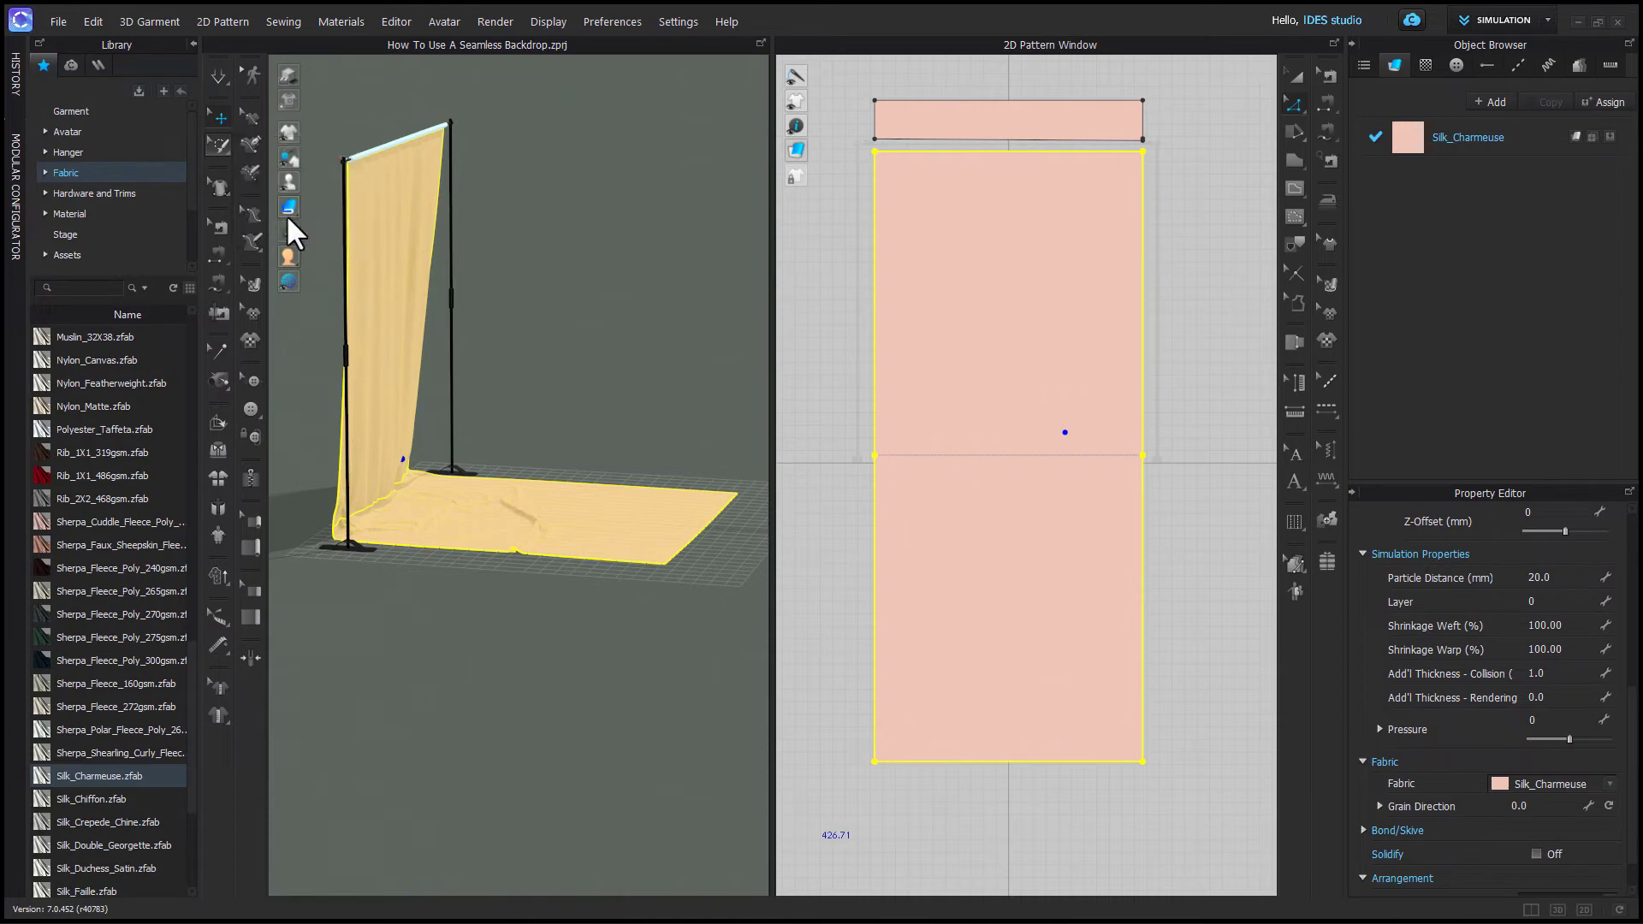
scroll(947, 808, "up", 5)
scroll(946, 809, "up", 5)
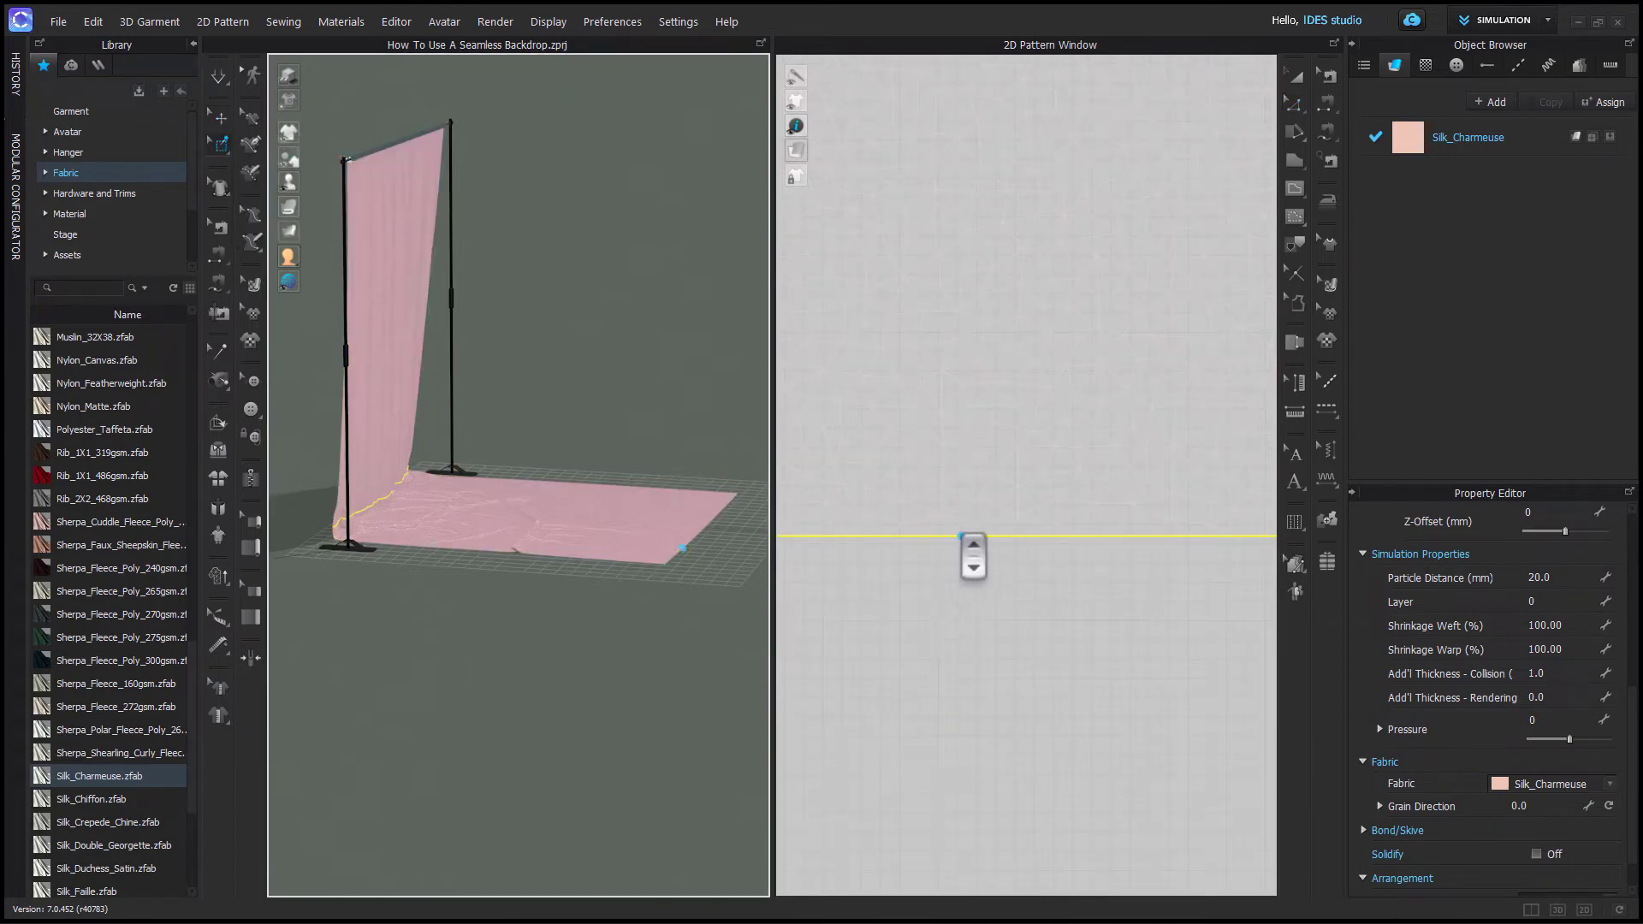
left_click(962, 537)
double_click(962, 537)
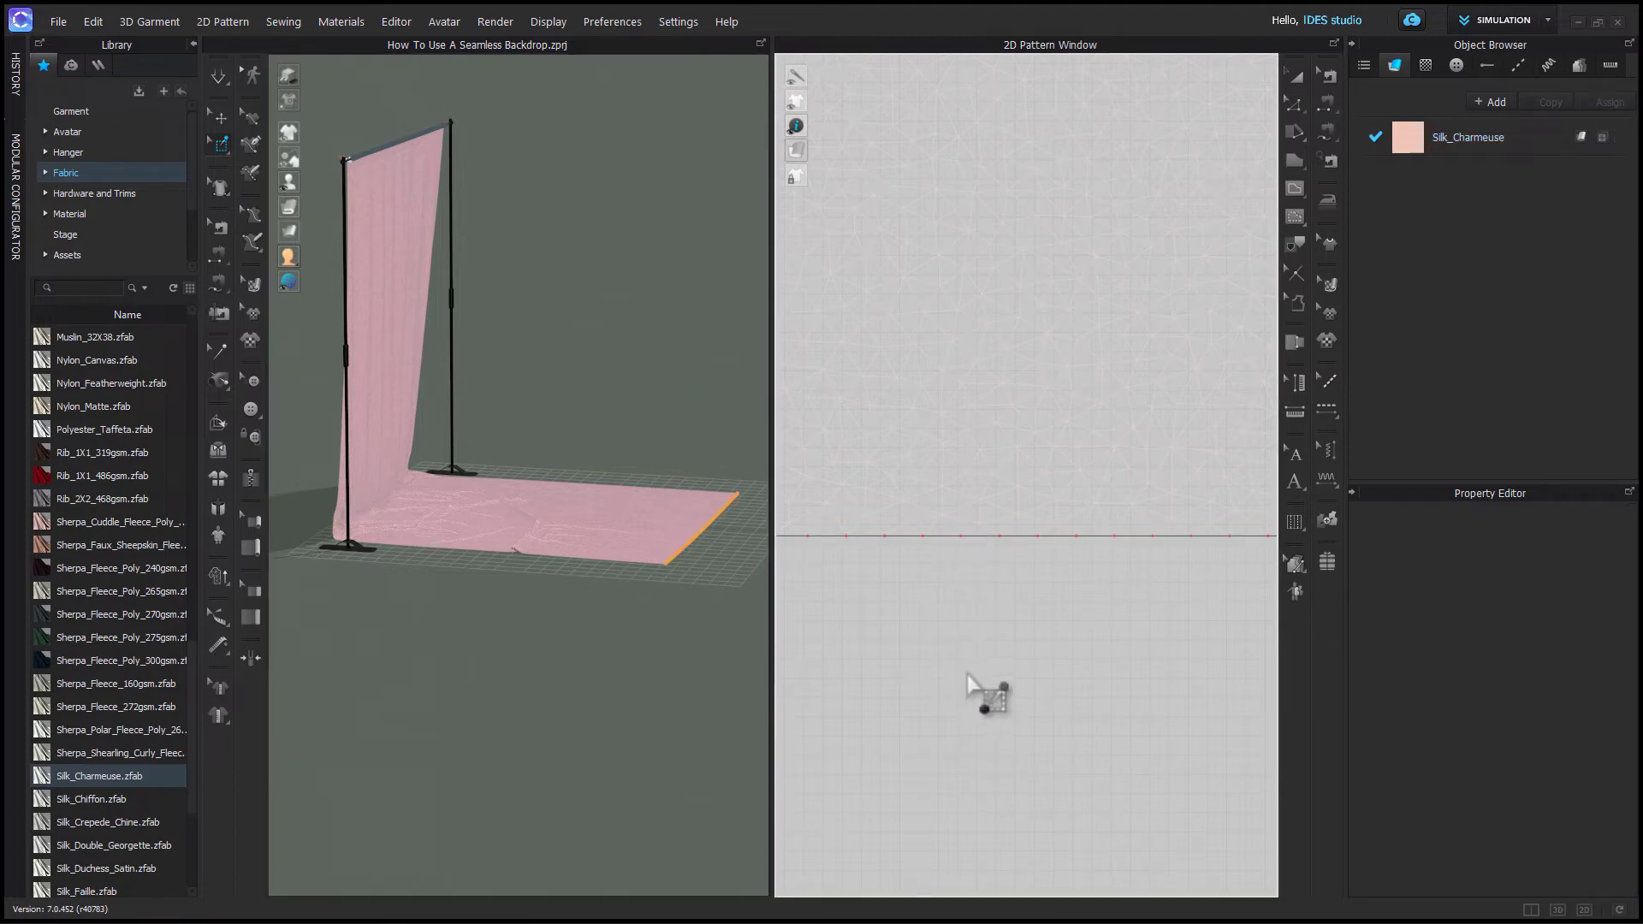
scroll(616, 594, "down", 2)
right_click_drag(634, 629, 510, 653)
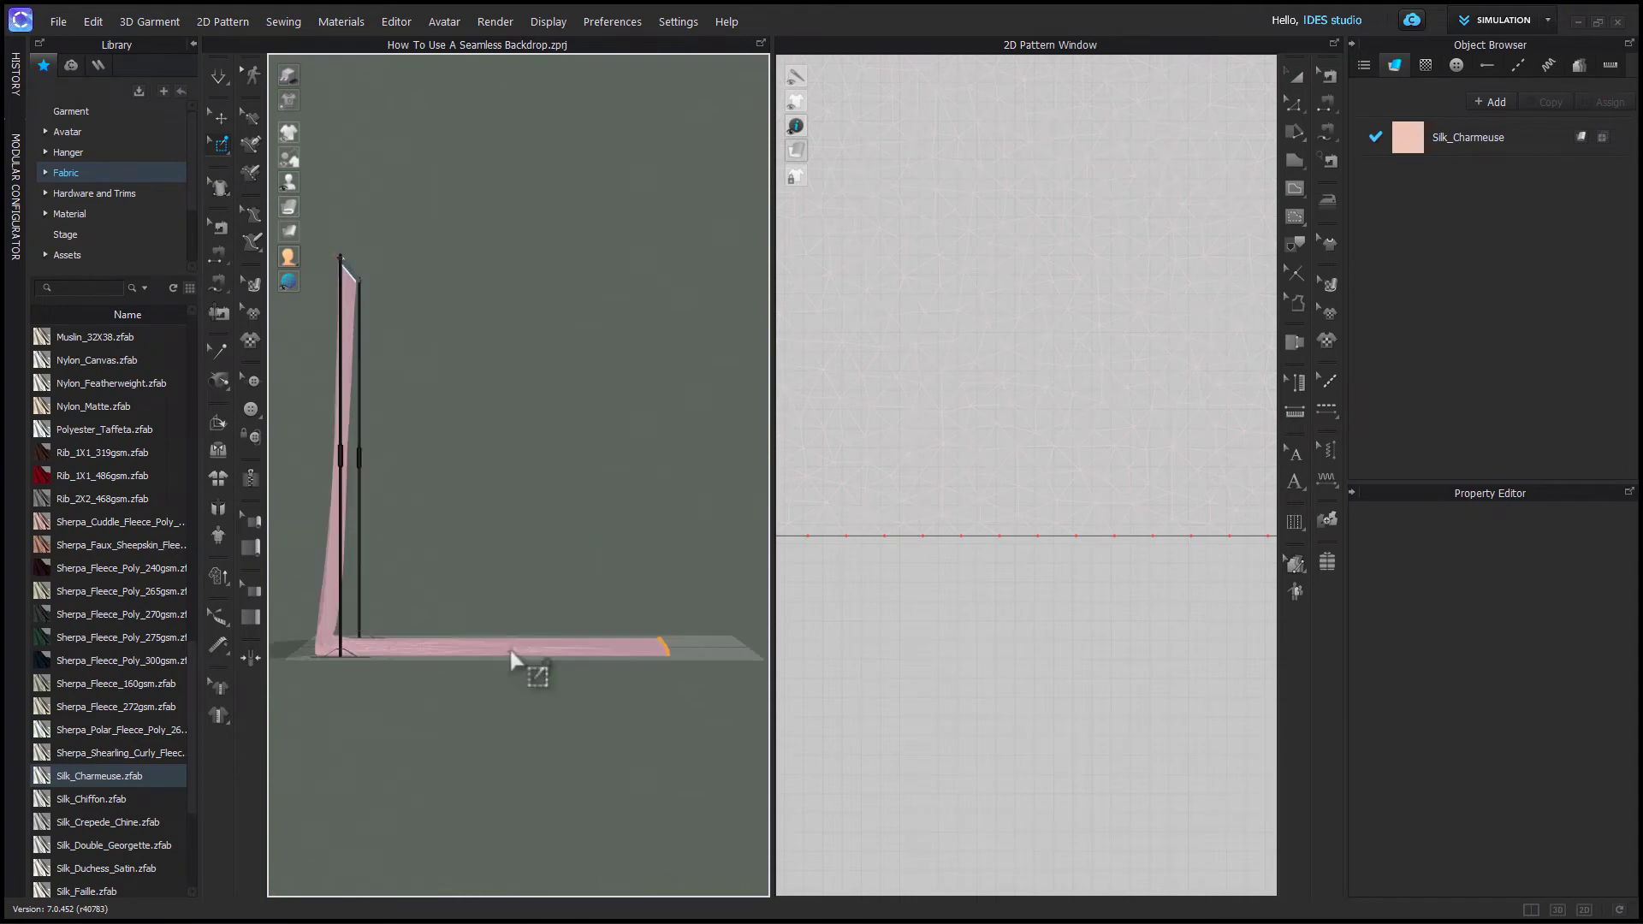
key("a")
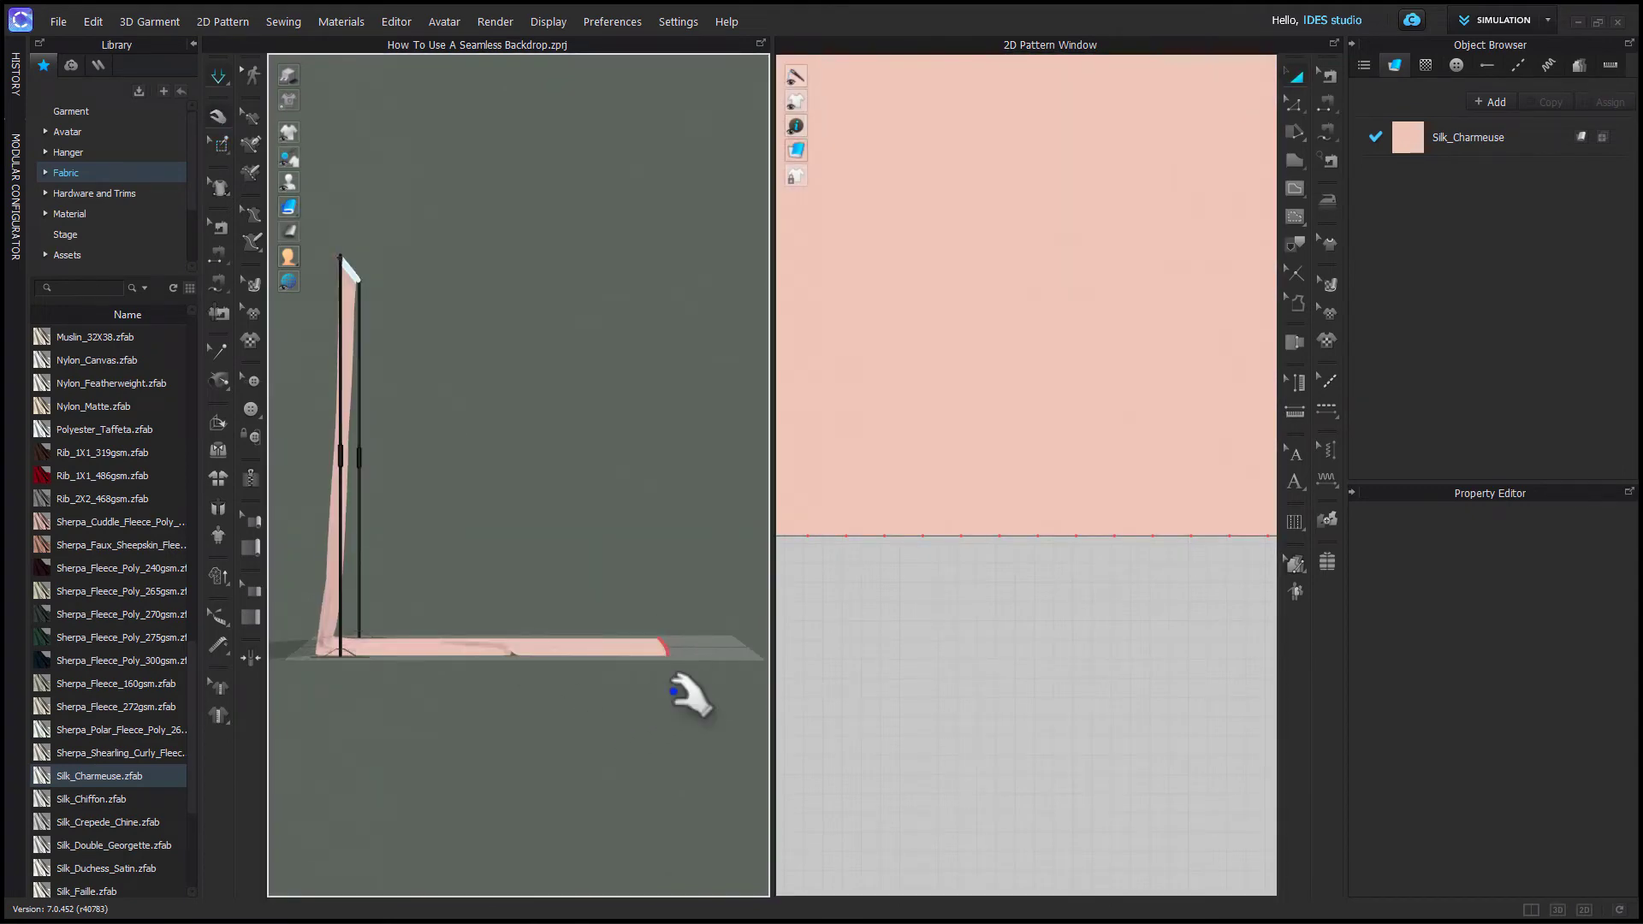
left_click(665, 648)
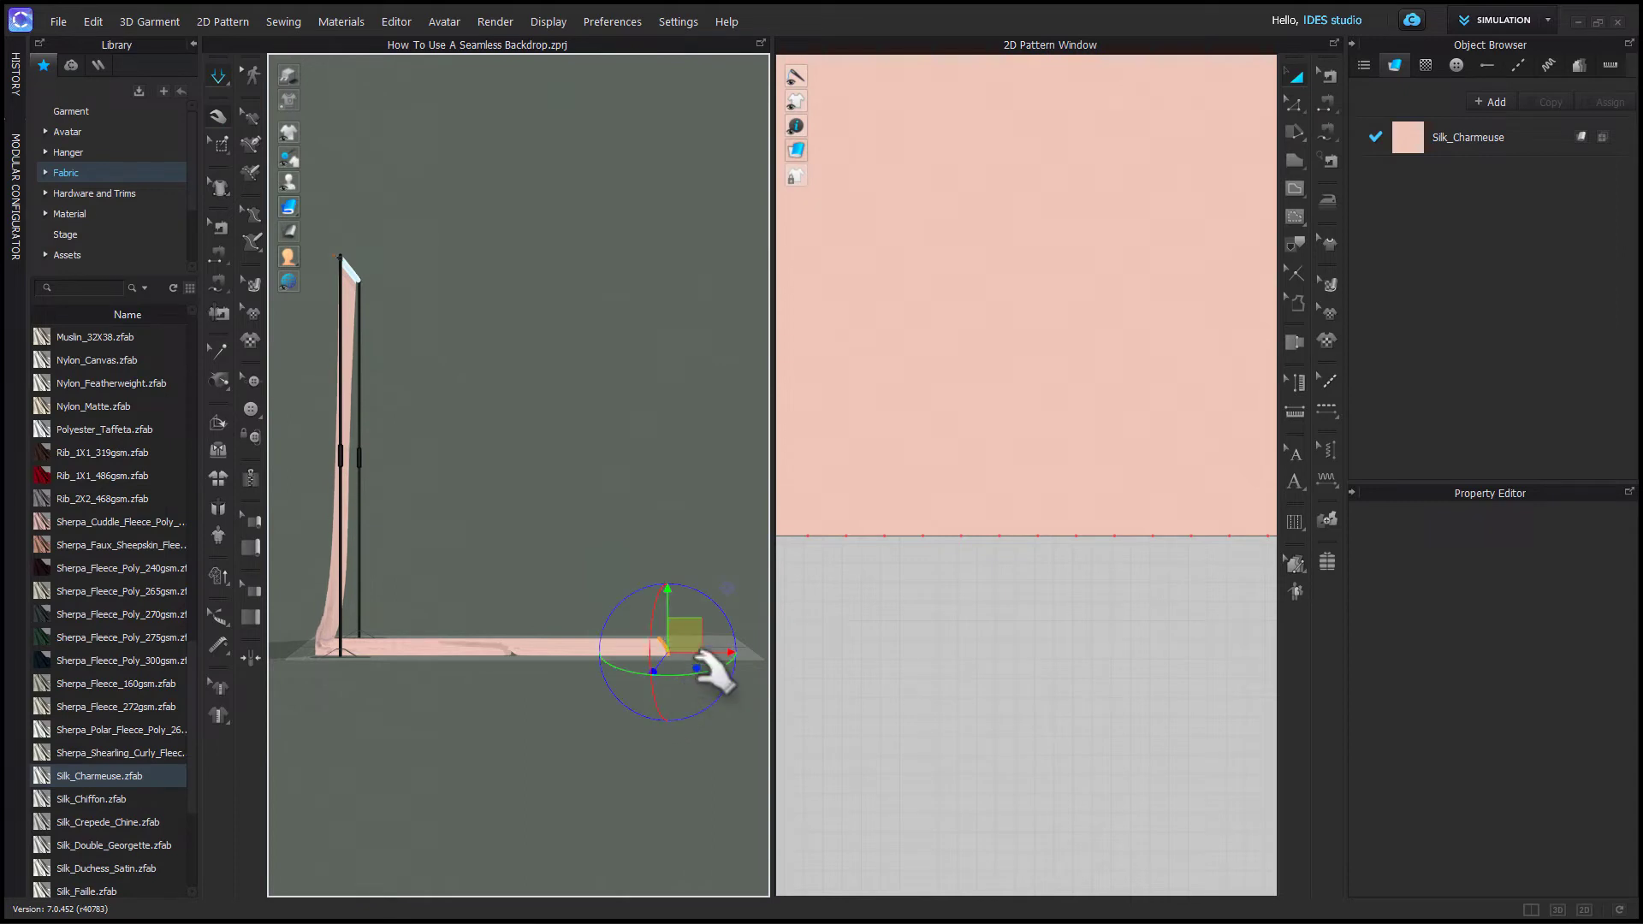
left_click_drag(699, 657, 744, 648)
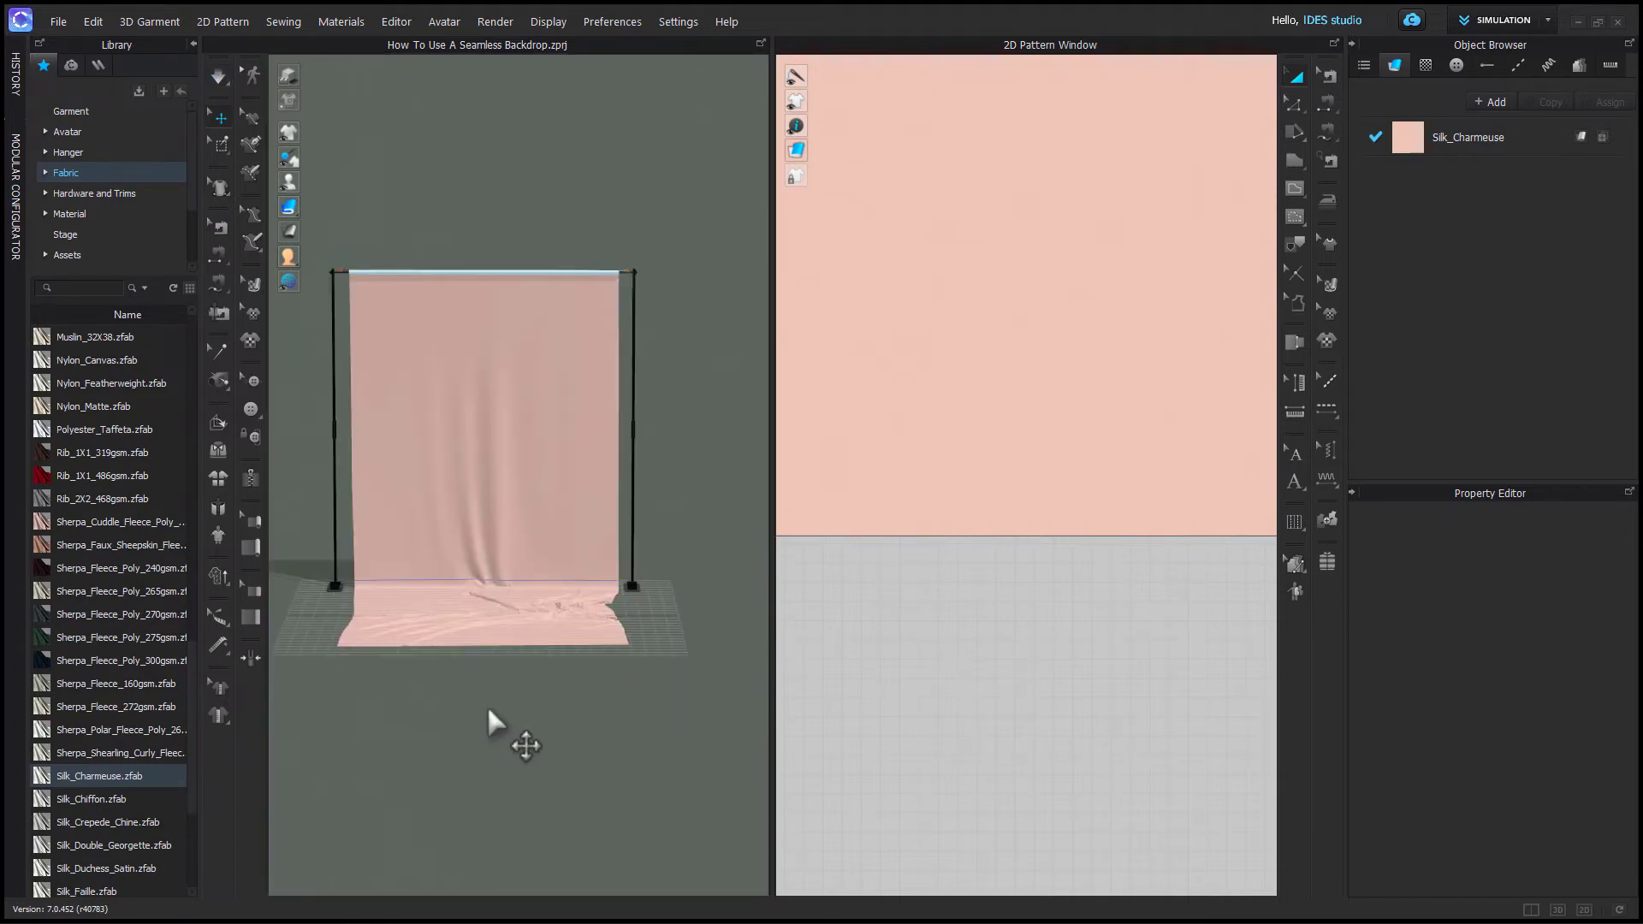
right_click_drag(555, 775, 608, 744)
scroll(539, 693, "up", 4)
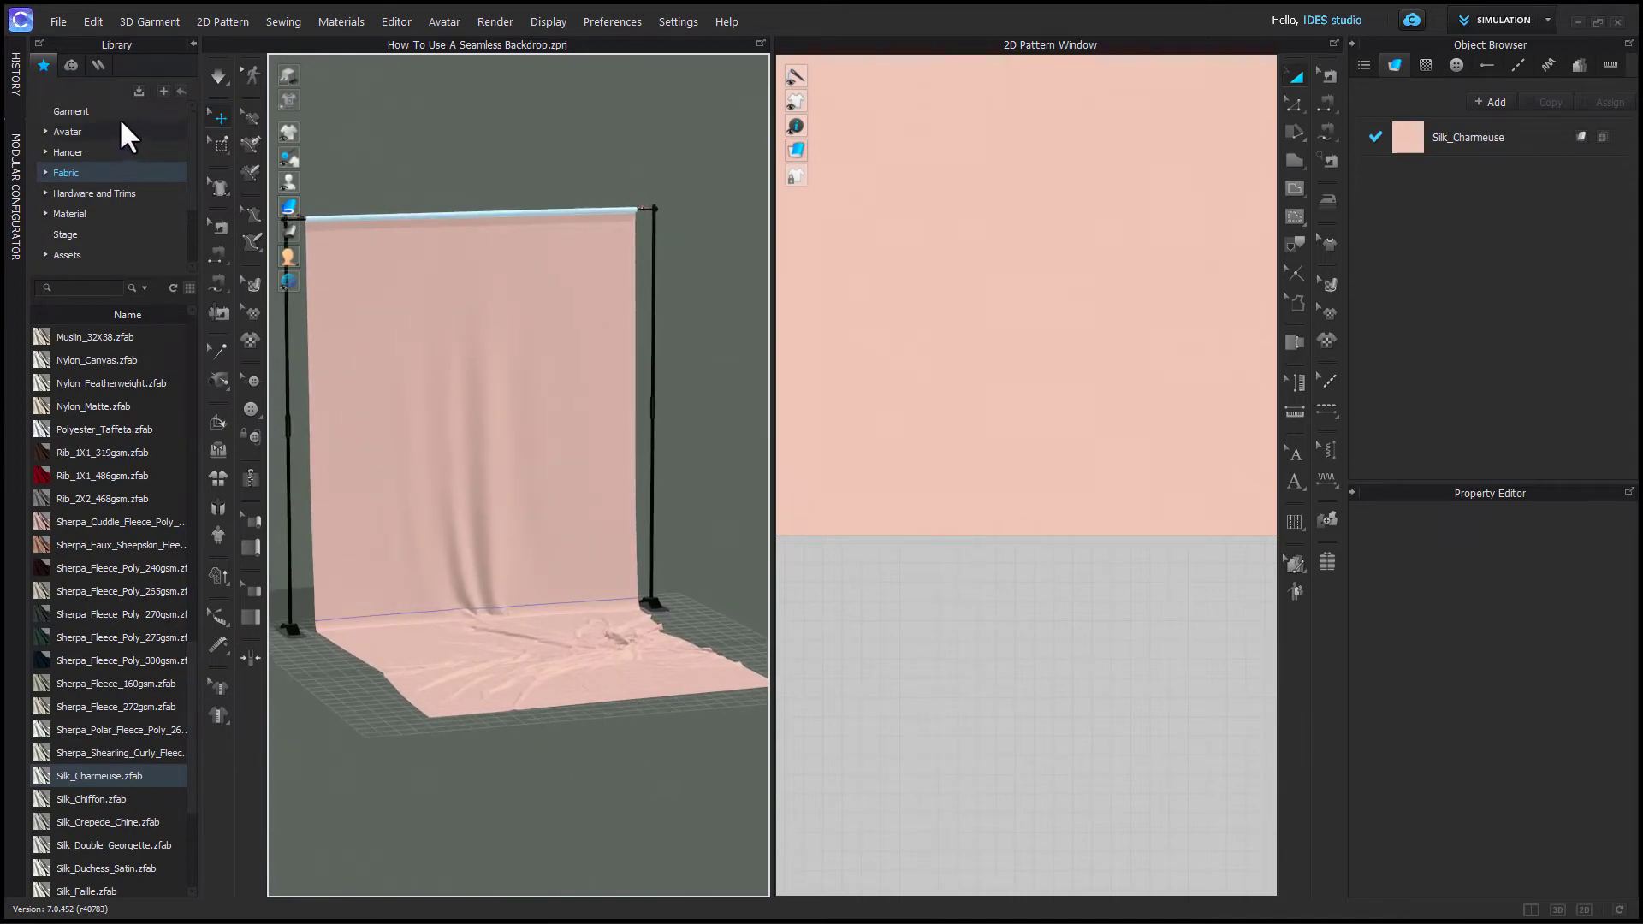
left_click(63, 22)
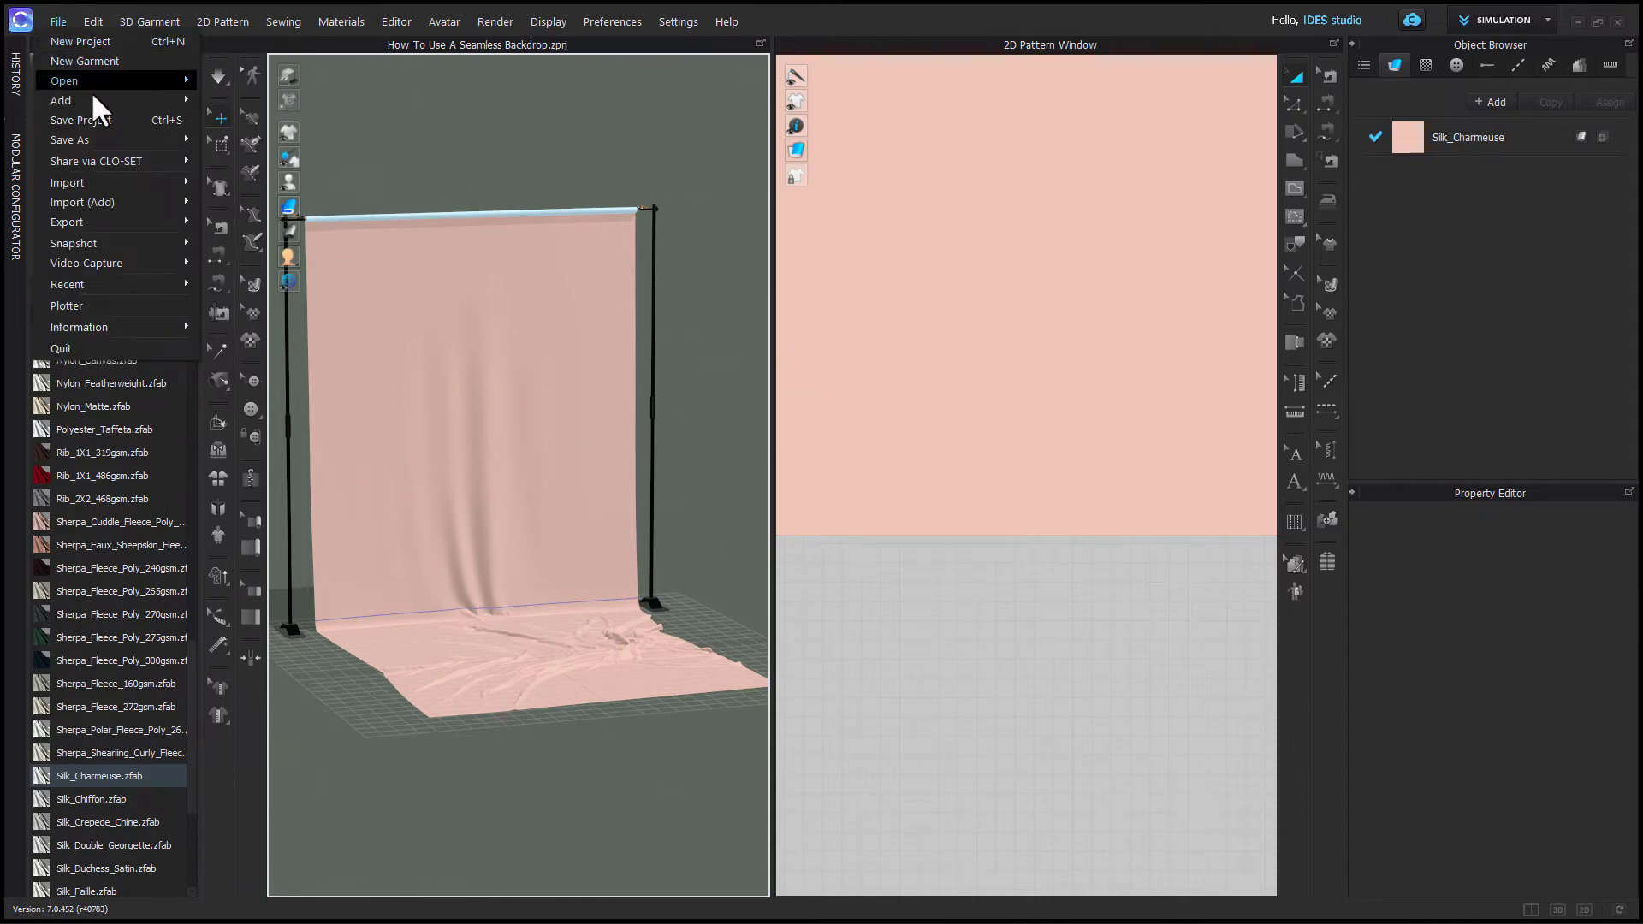
mouse_move(108, 142)
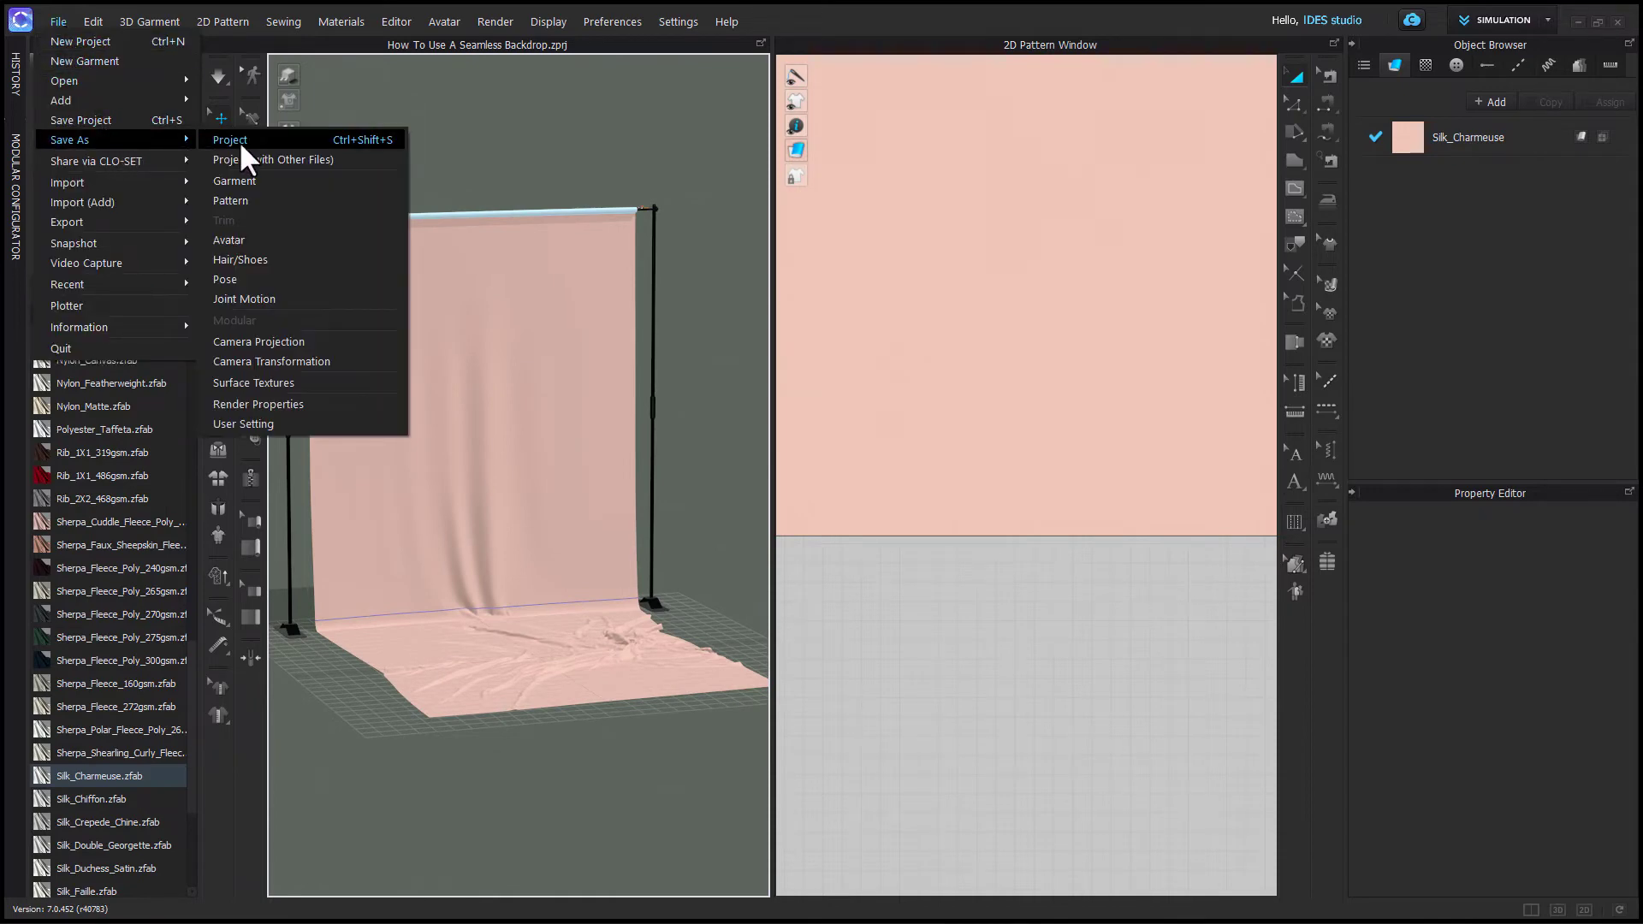
left_click(508, 130)
right_click_drag(592, 582, 544, 587)
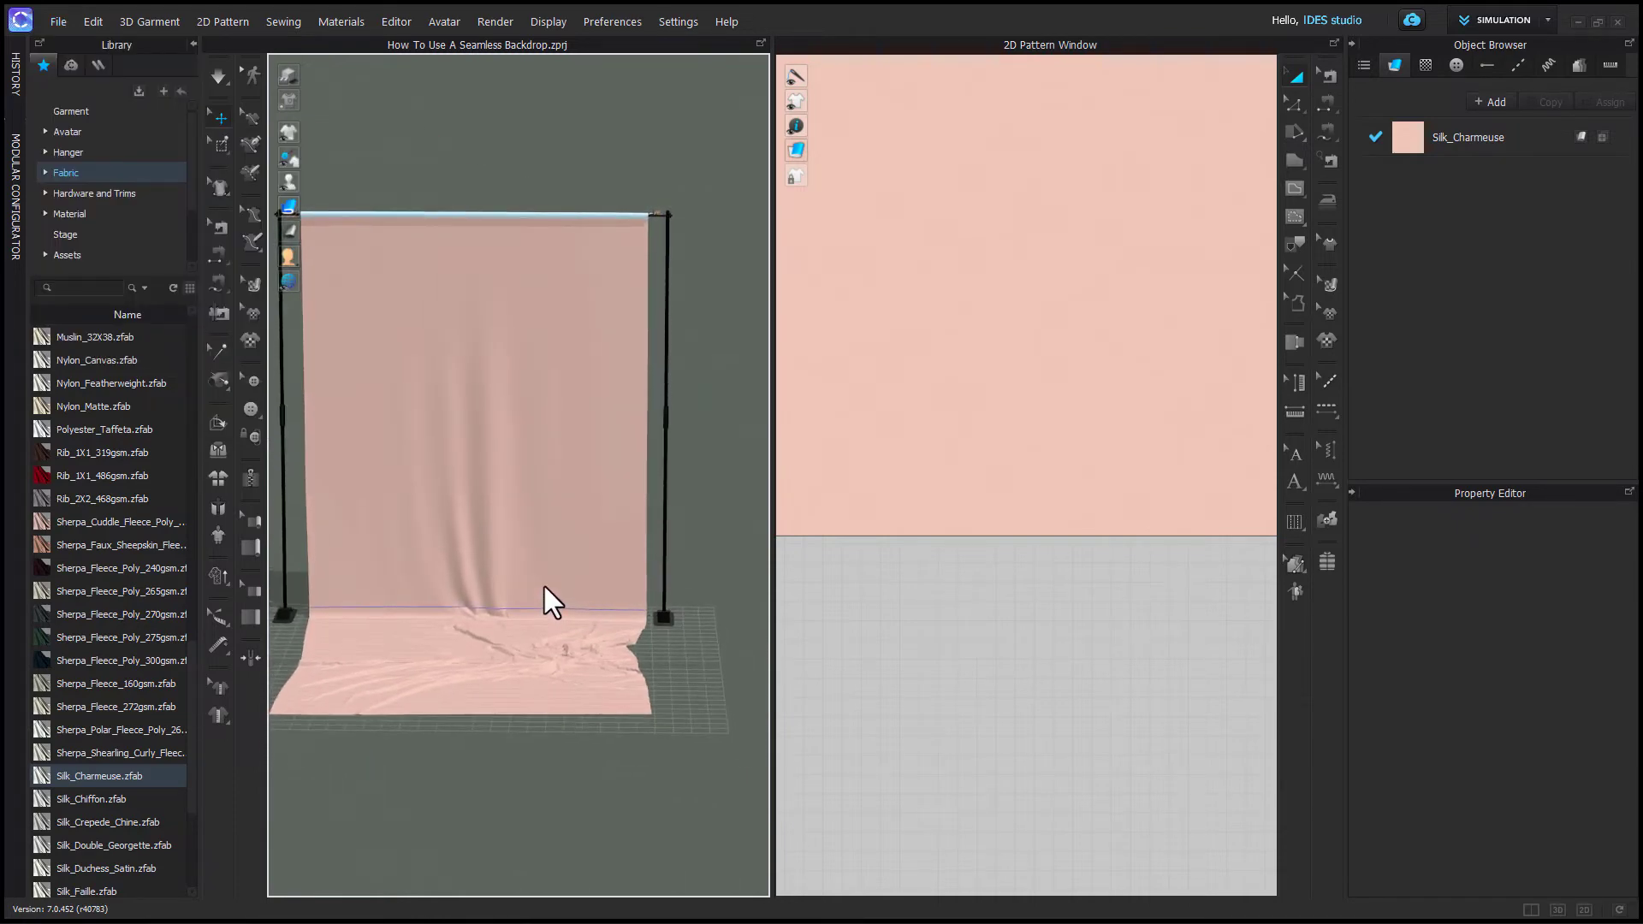
middle_click_drag(542, 537, 591, 516)
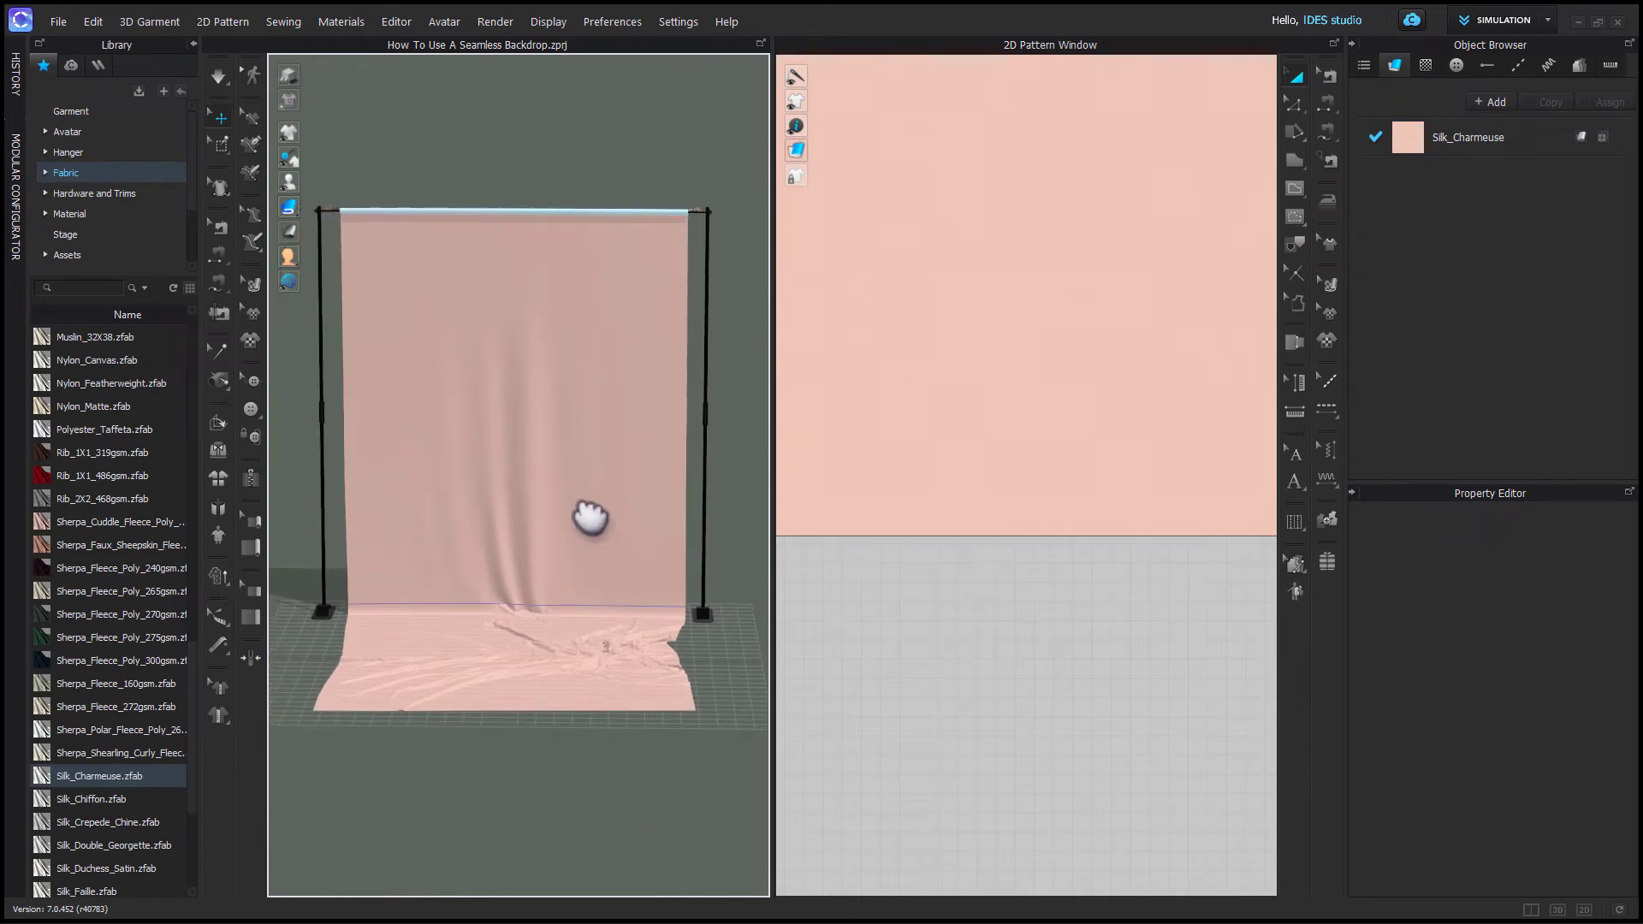
- Add the Celine Outfit Revised Colours project from the IDES library to the workspace, including its garment and avatar
scroll(101, 246, "down", 2)
left_click(75, 214)
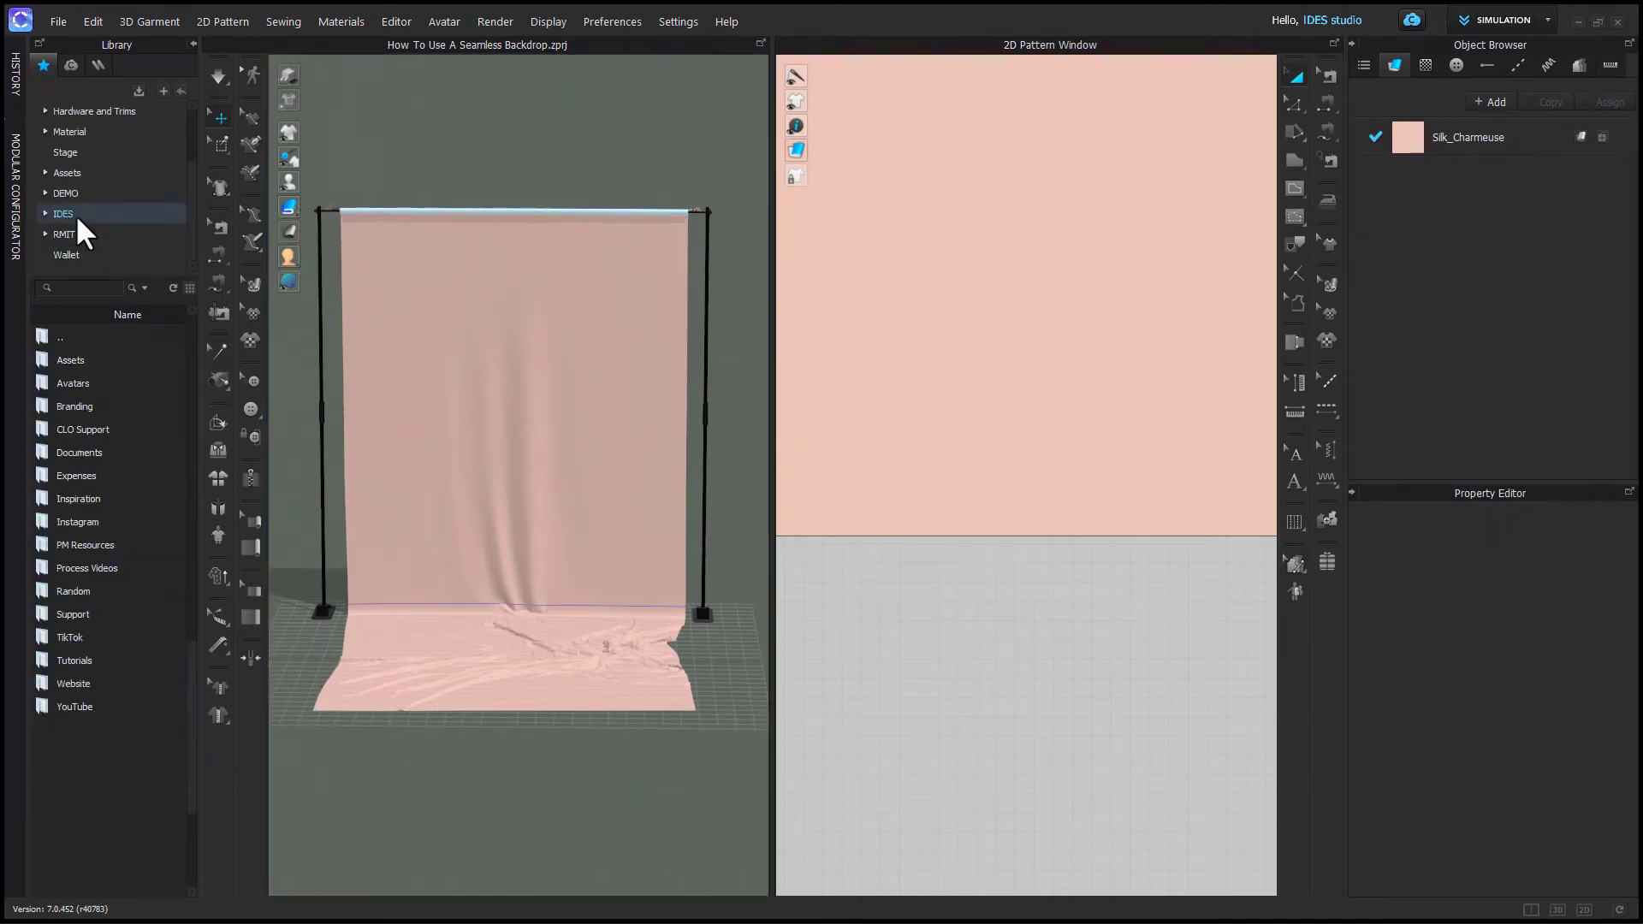
double_click(95, 362)
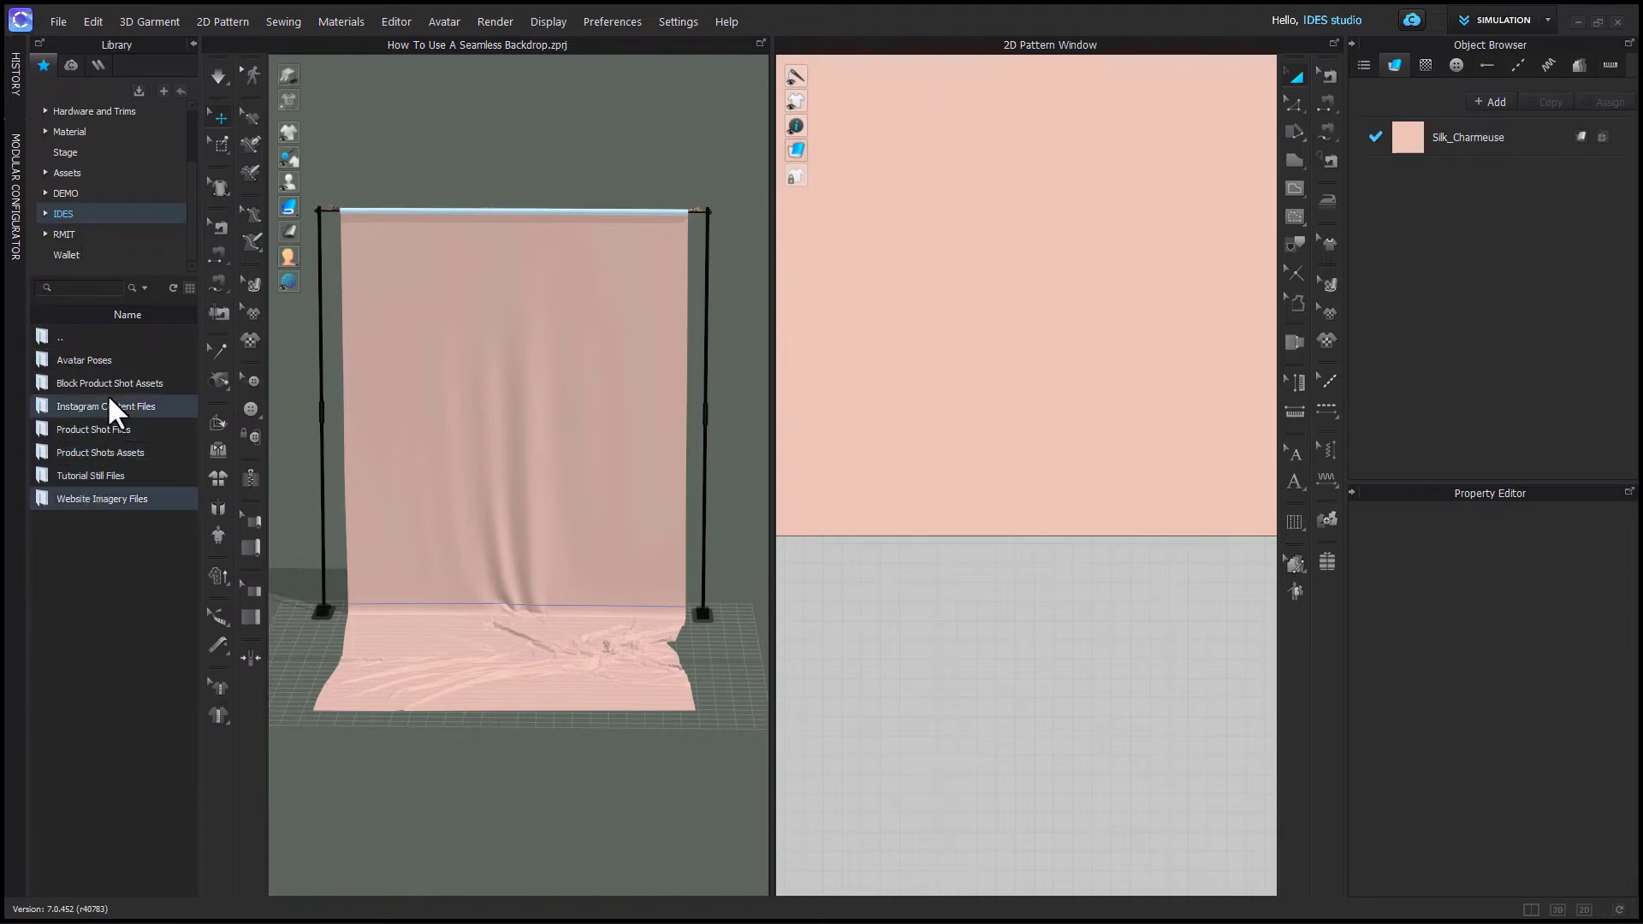
double_click(112, 380)
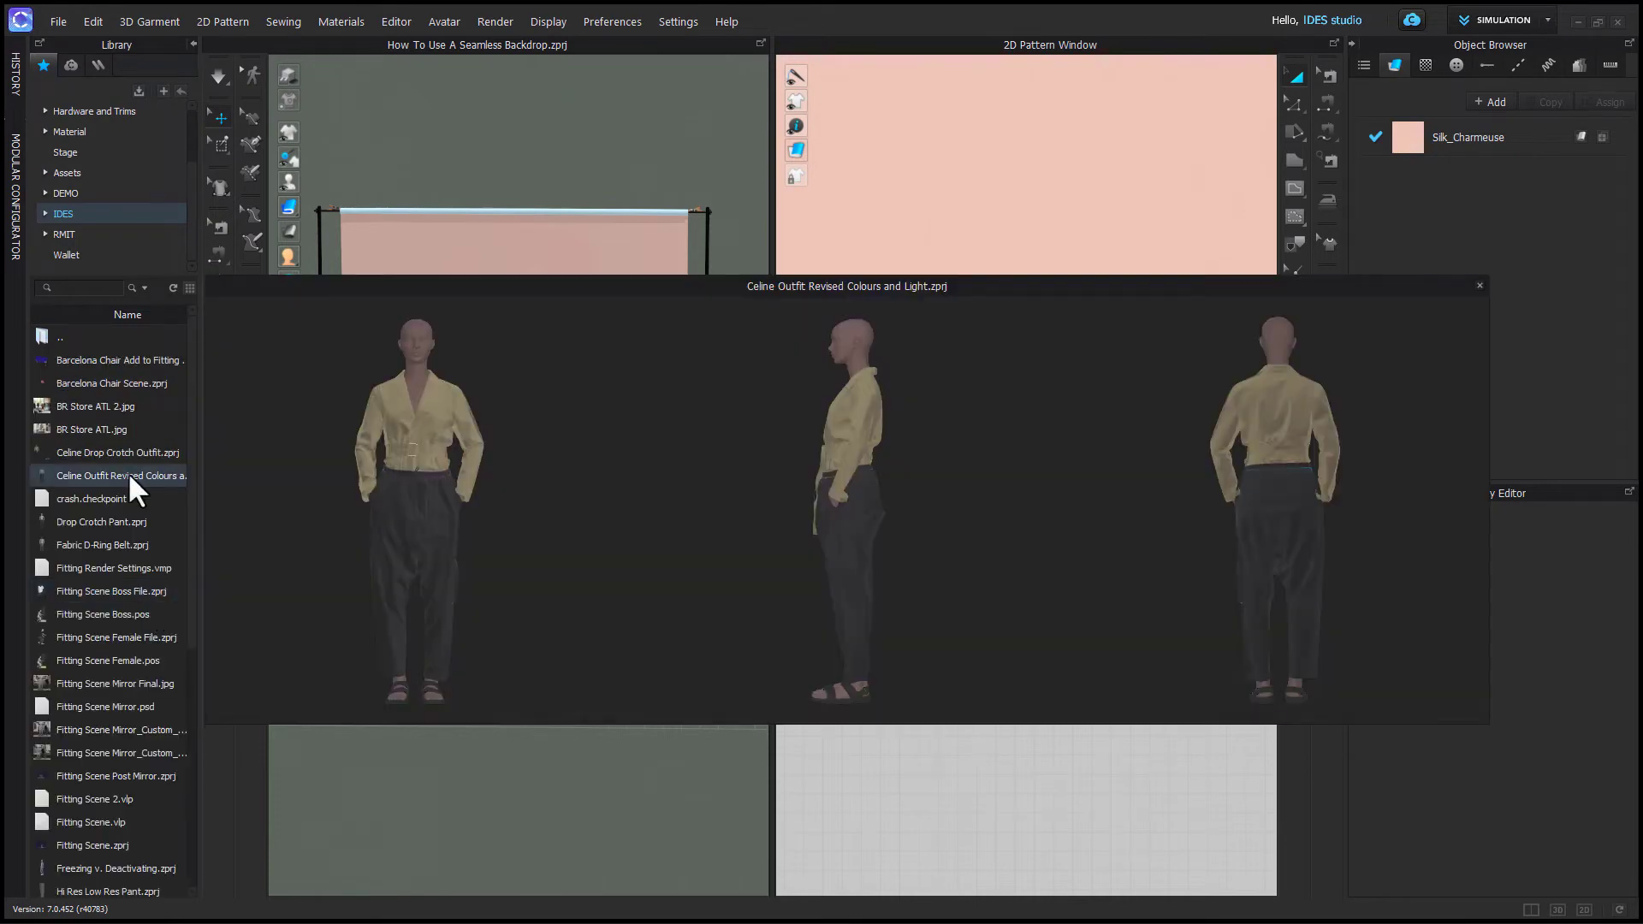
right_click(130, 478)
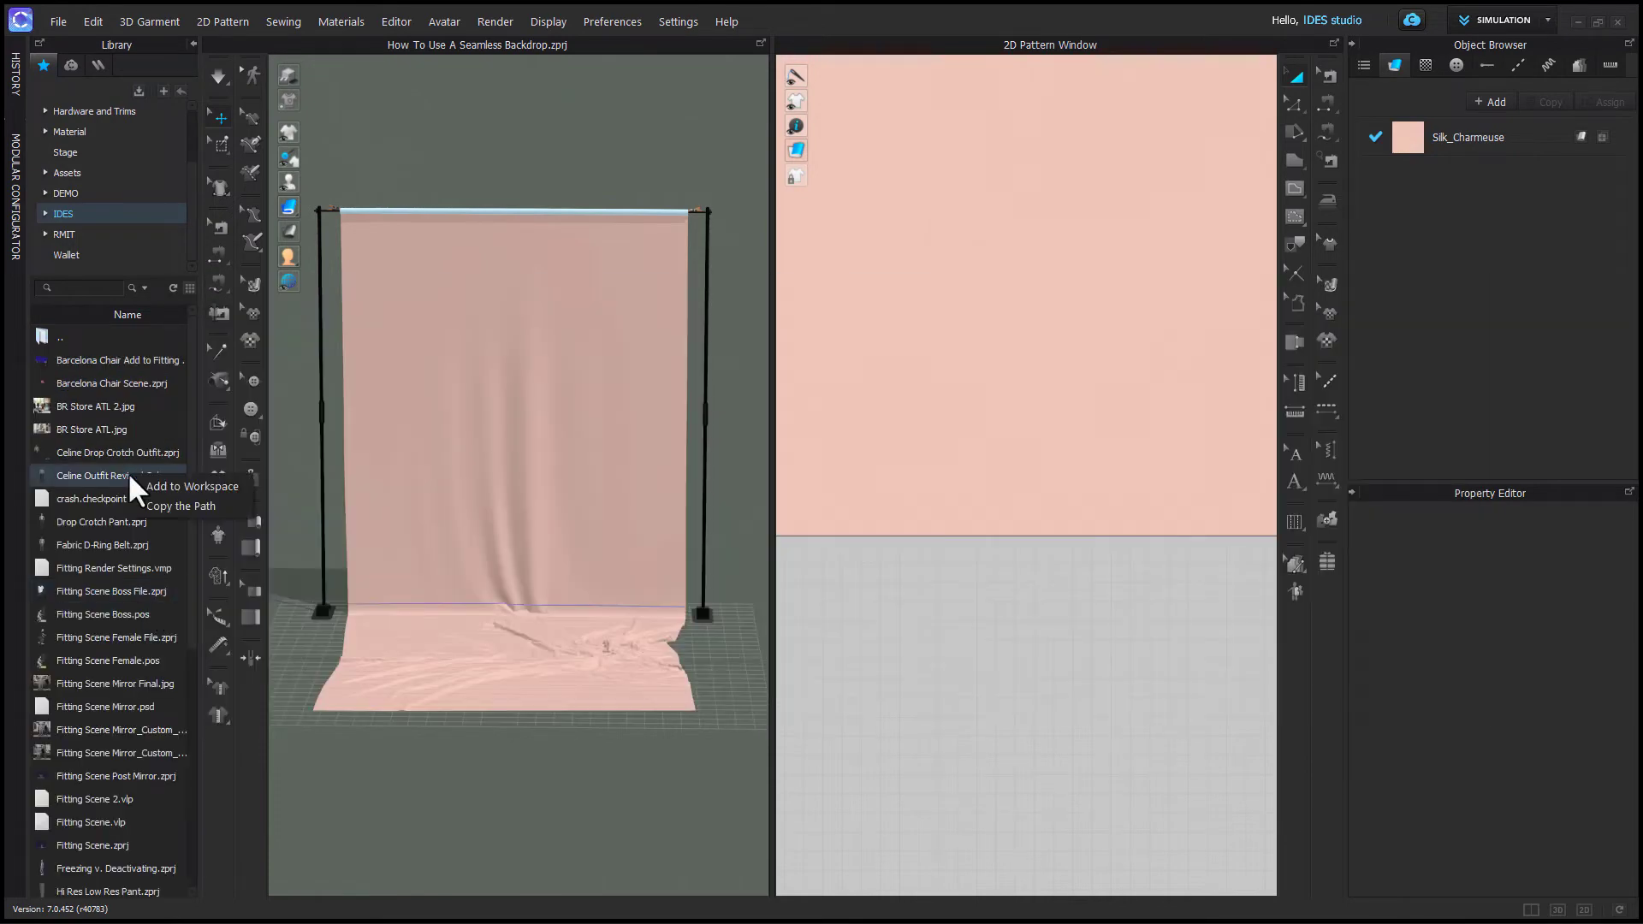
left_click(193, 485)
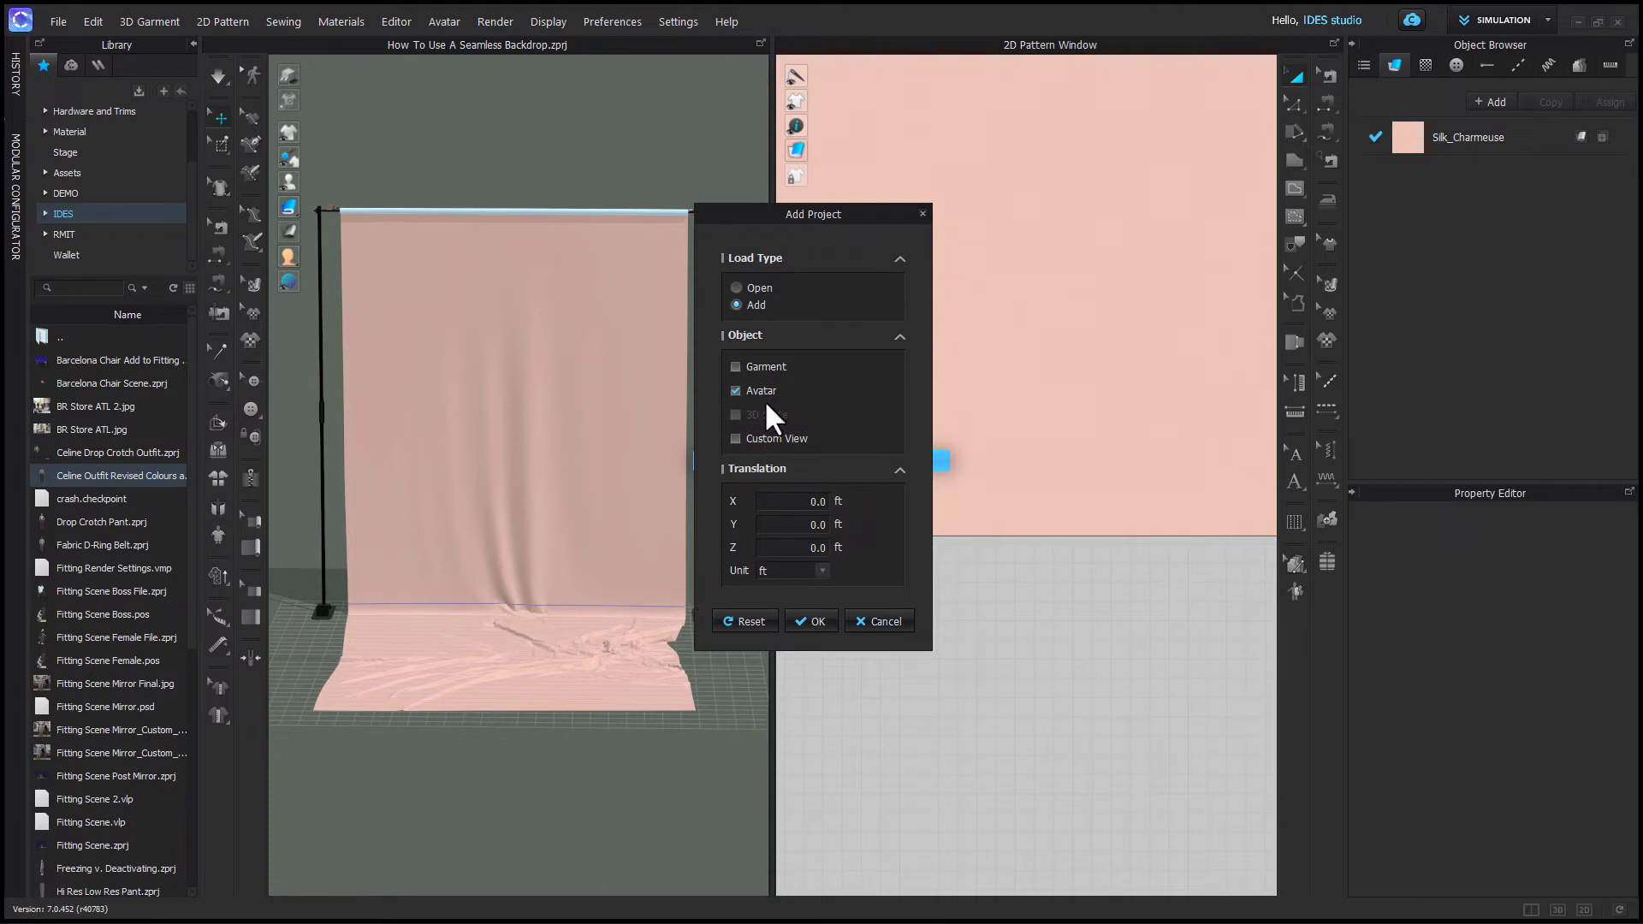
left_click(736, 367)
left_click(813, 622)
- Place the outfit's patterns beside the backdrop pattern in the 2D window
scroll(1061, 734, "down", 5)
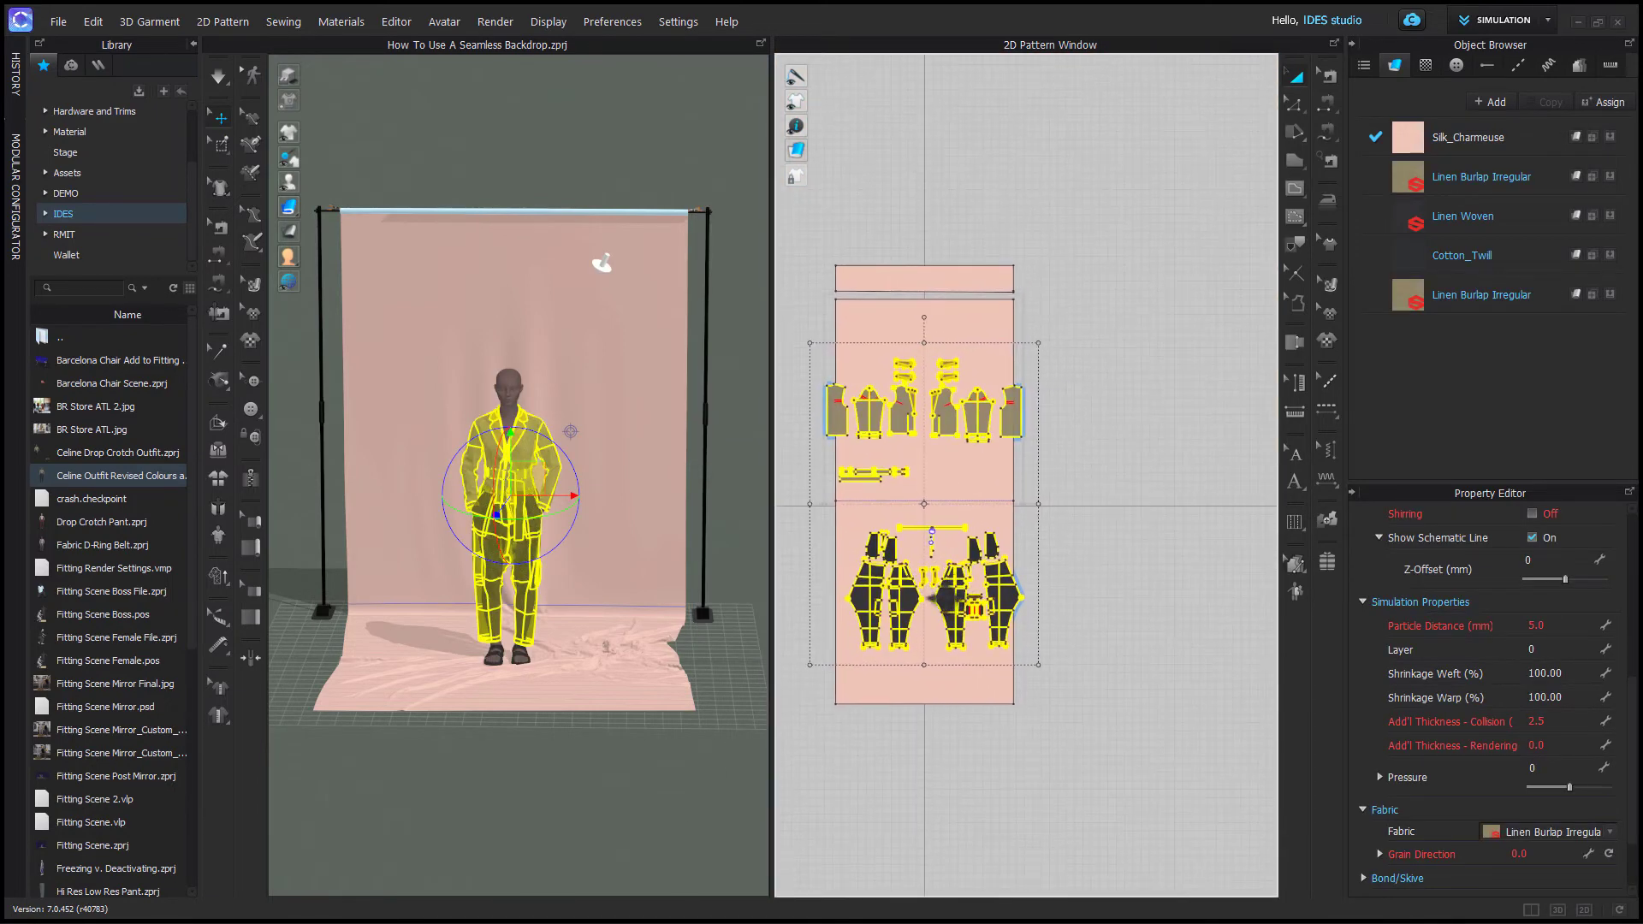
key("ctrl+v")
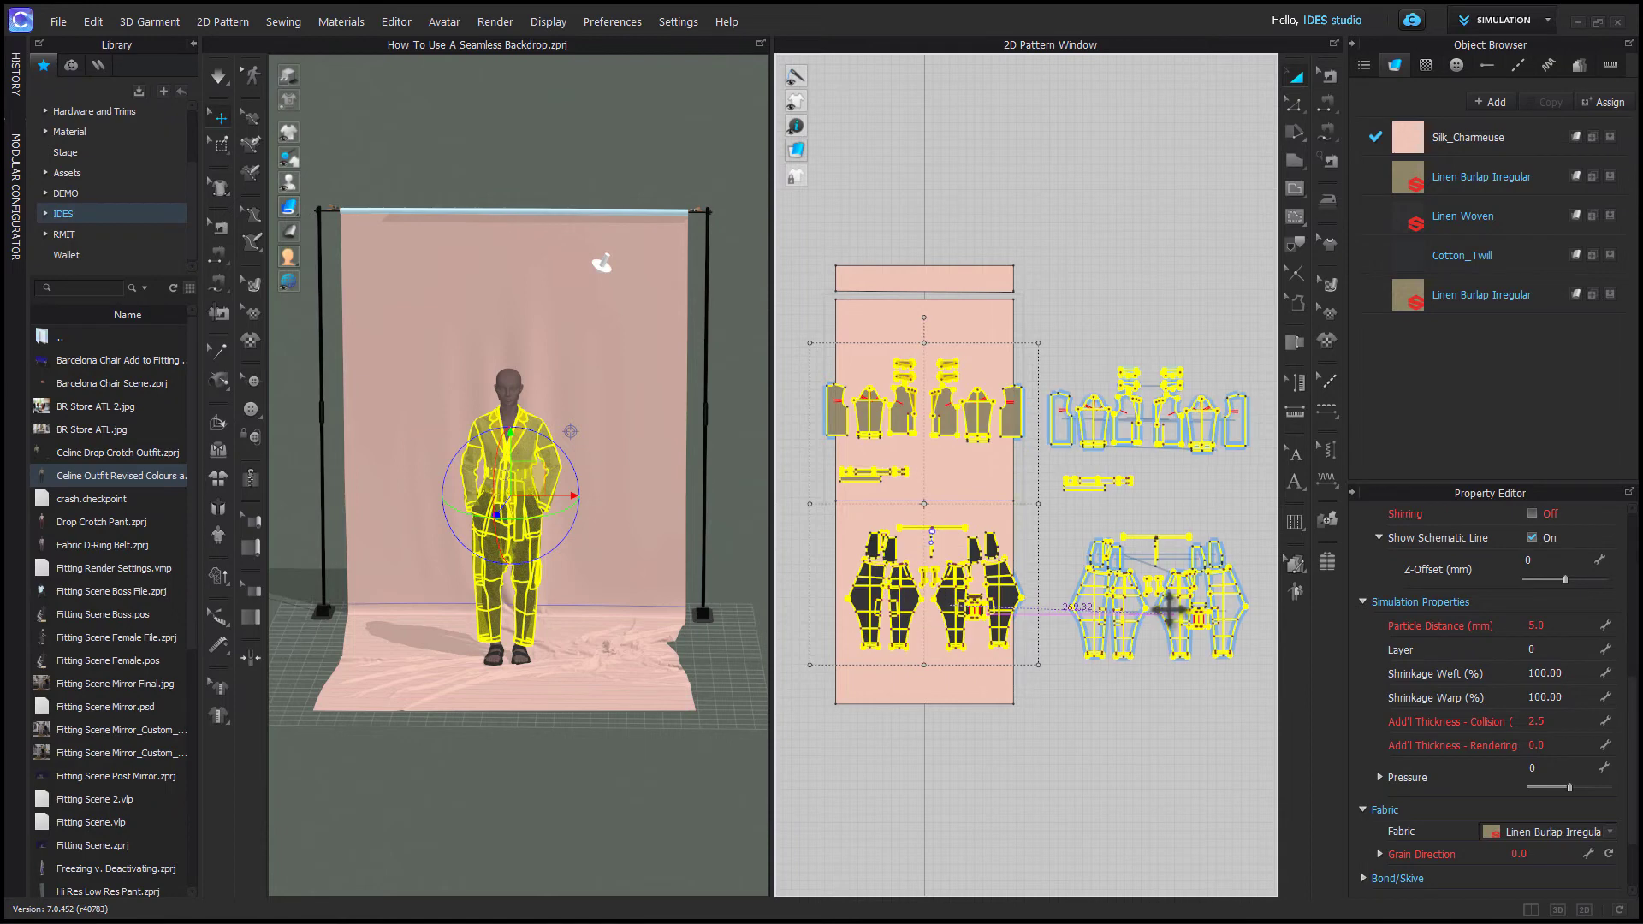
left_click(1169, 596)
left_click(1032, 804)
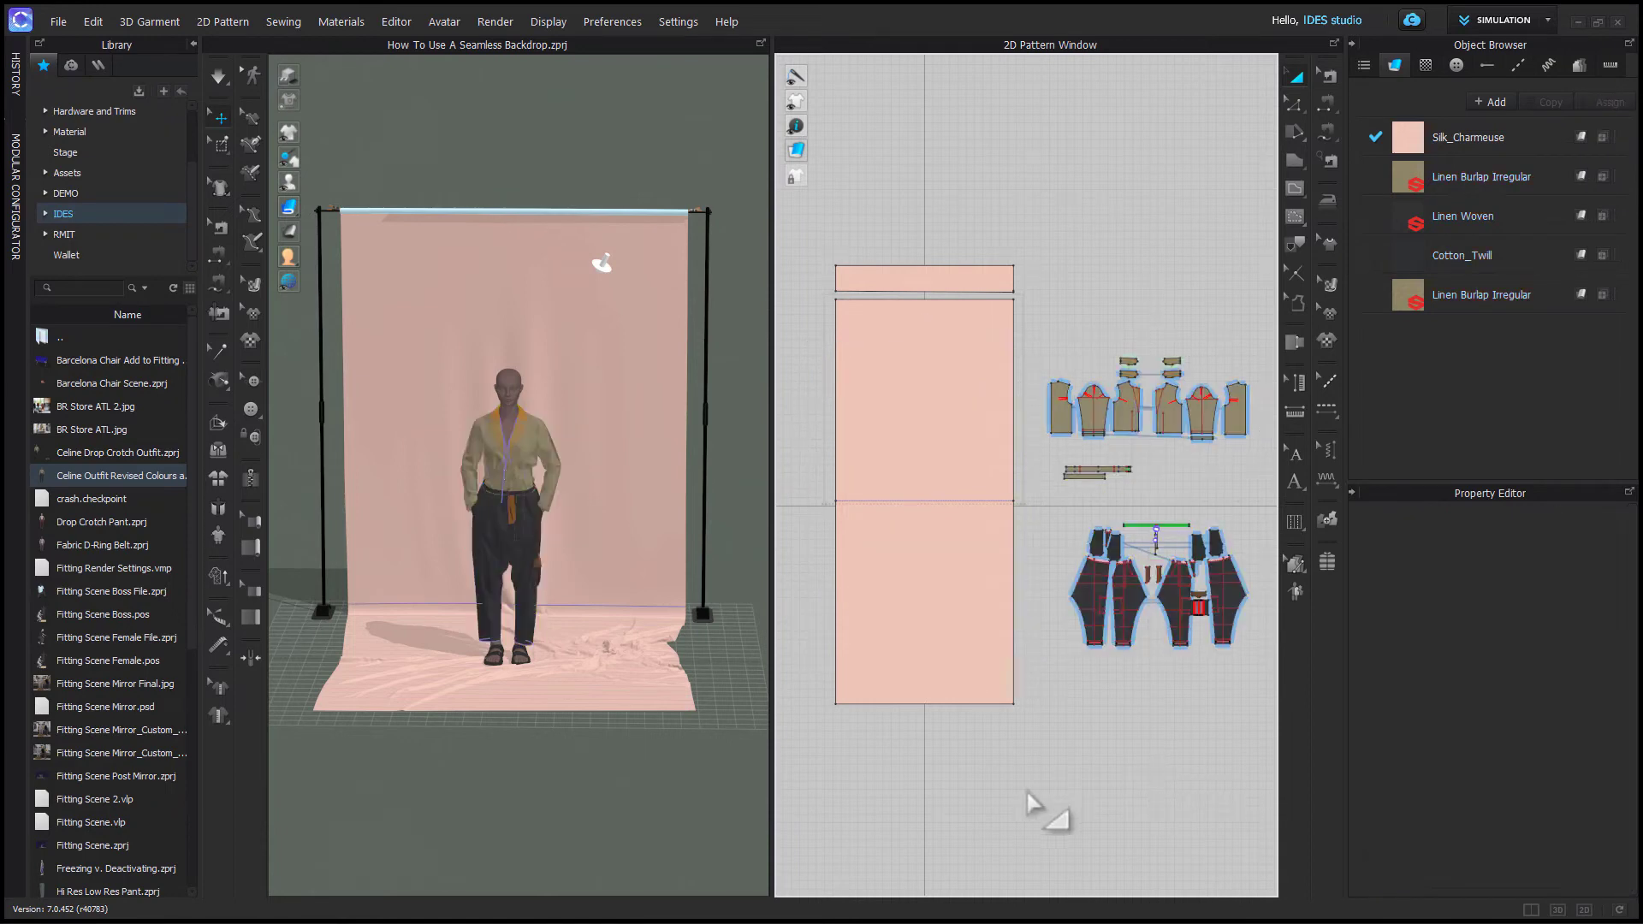
- Zoom in on the avatar's feet to inspect how the backdrop fabric sits around them
scroll(532, 712, "up", 5)
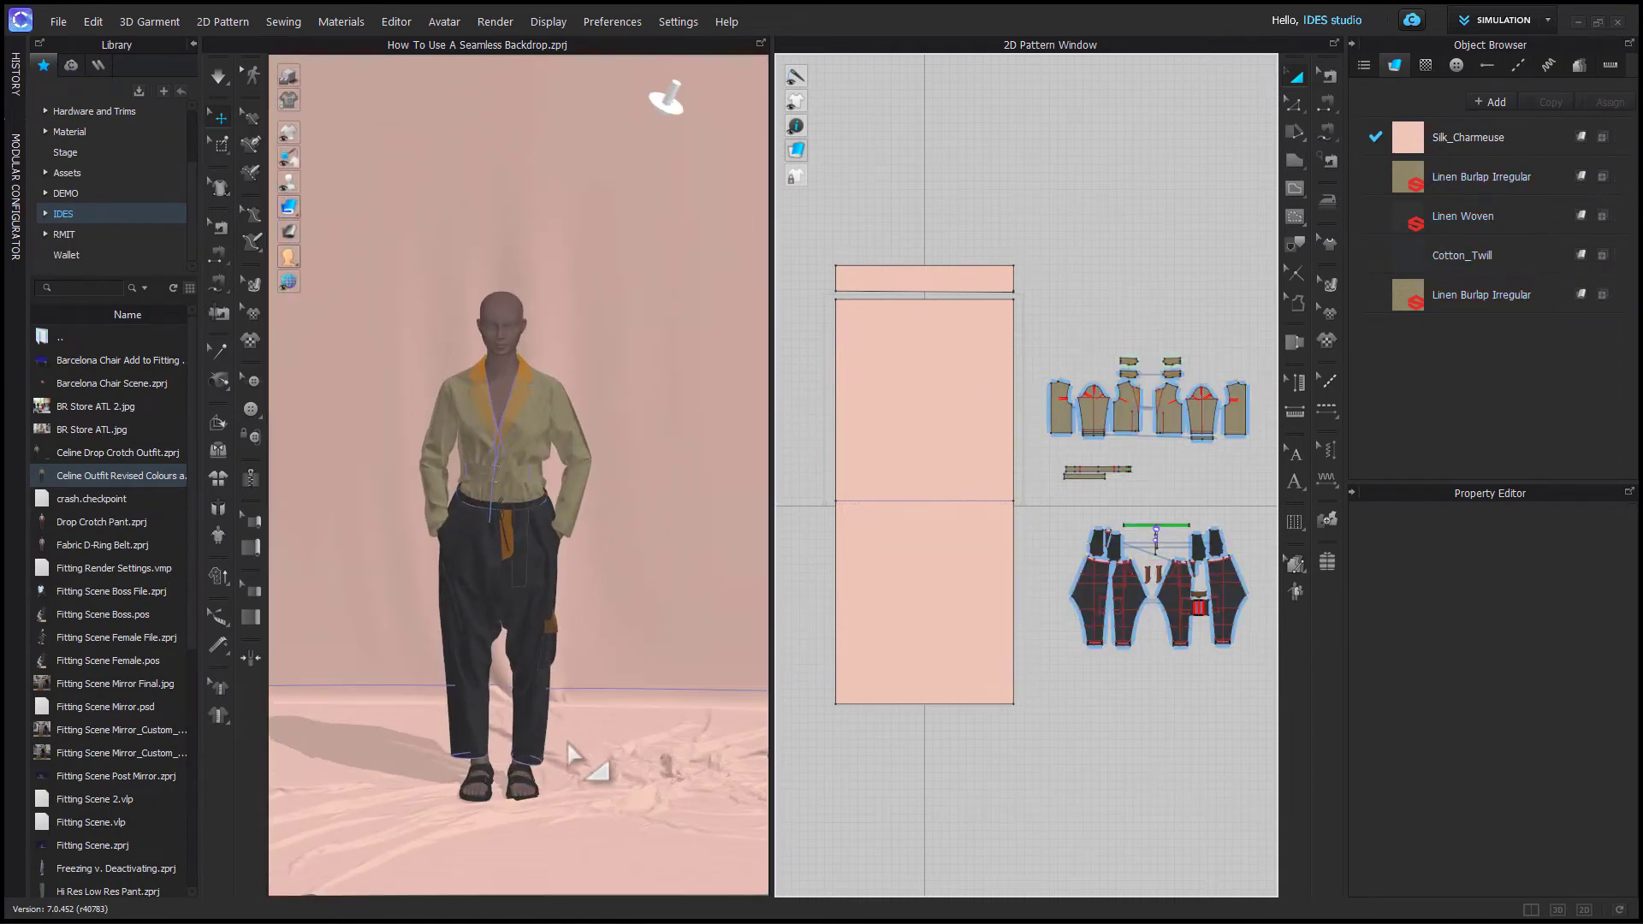
scroll(556, 682, "up", 6)
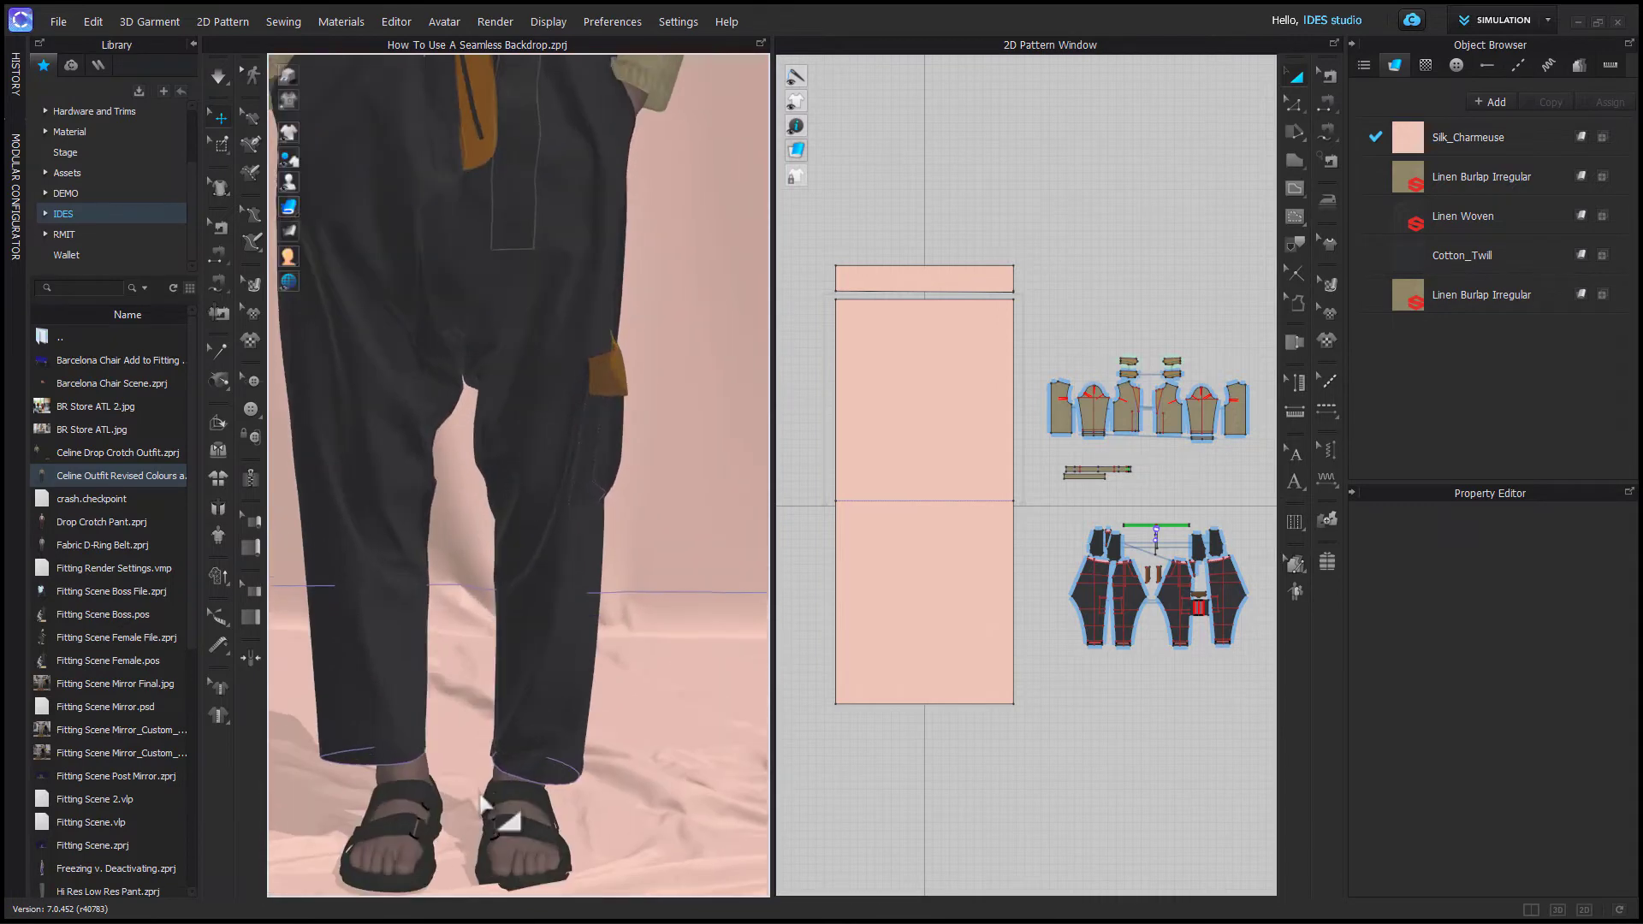
scroll(587, 683, "down", 4)
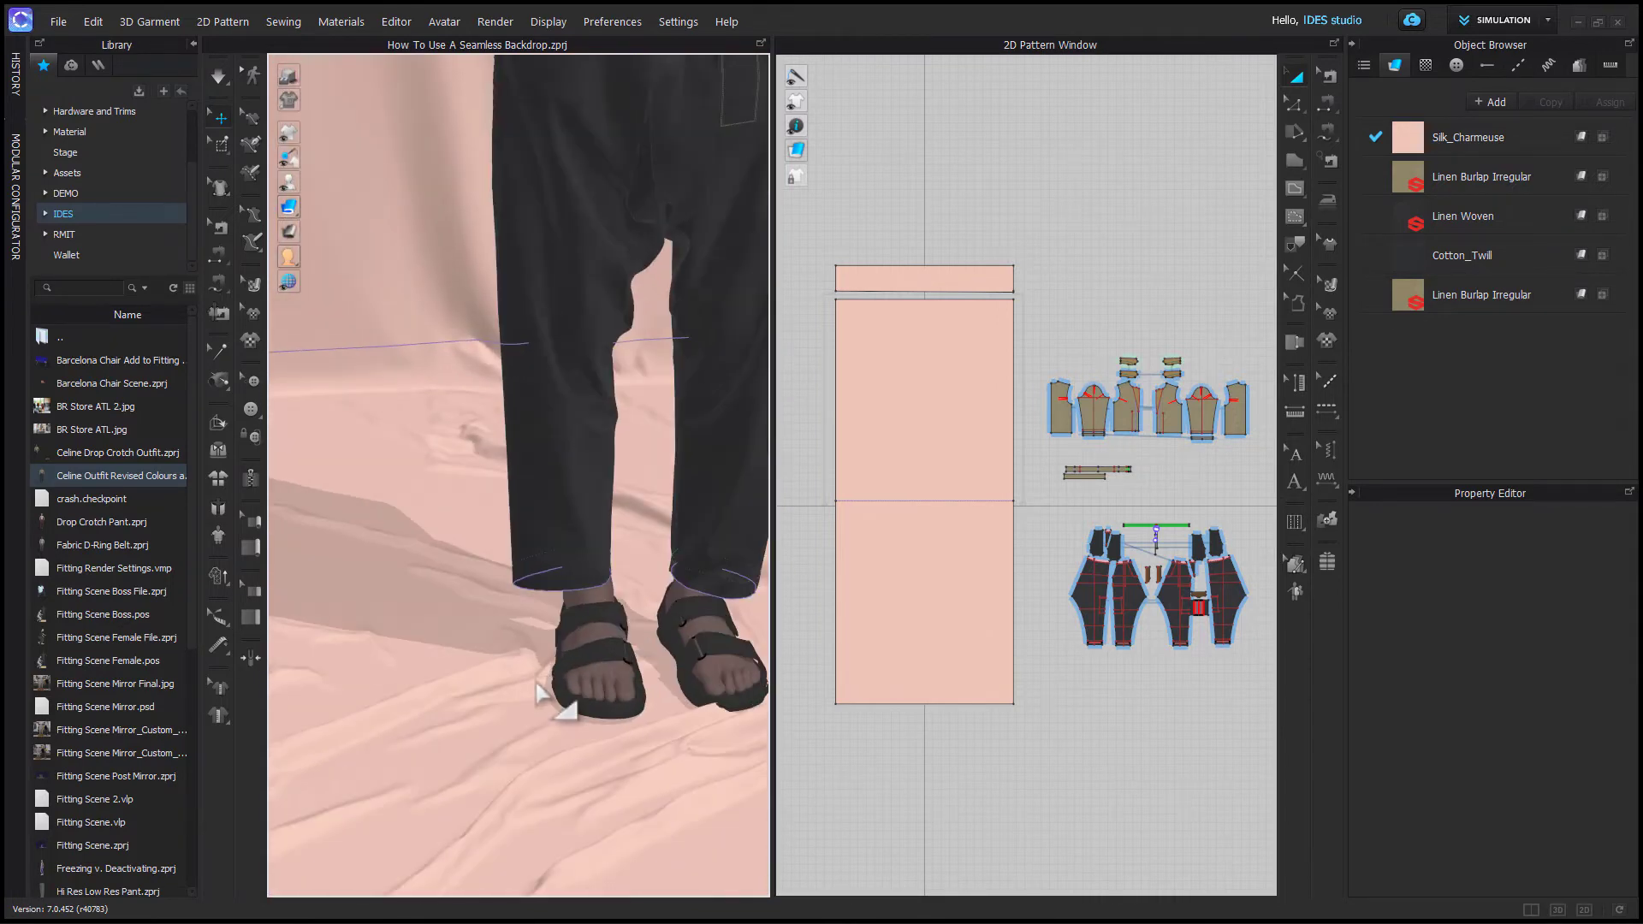
left_click(599, 692)
right_click_drag(598, 691, 695, 748)
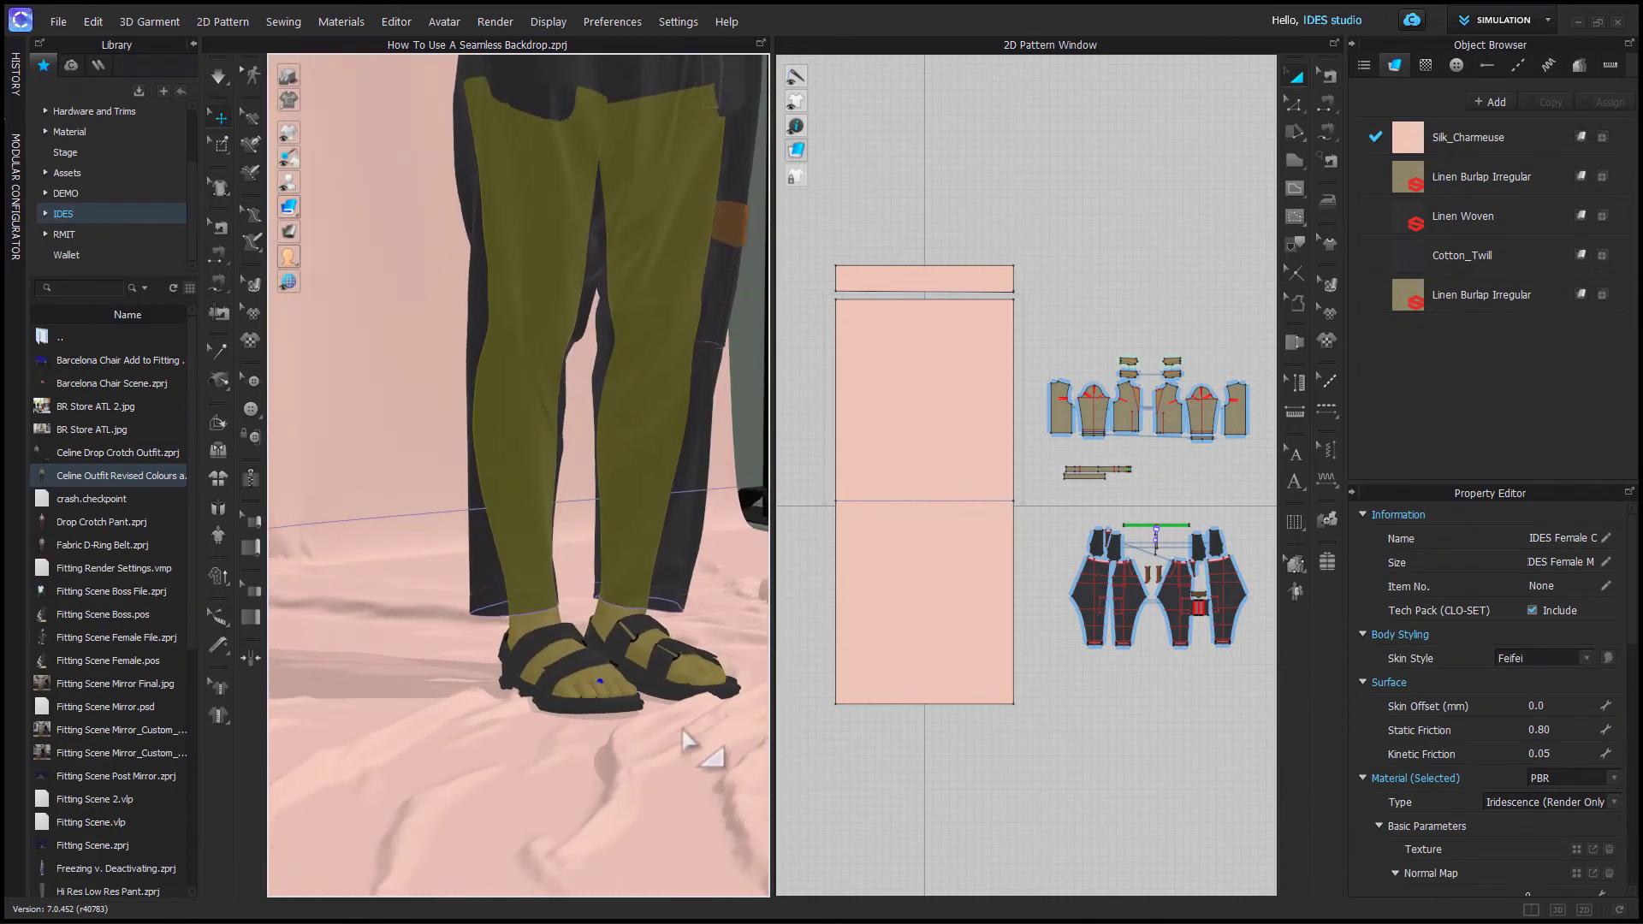
scroll(535, 761, "down", 5)
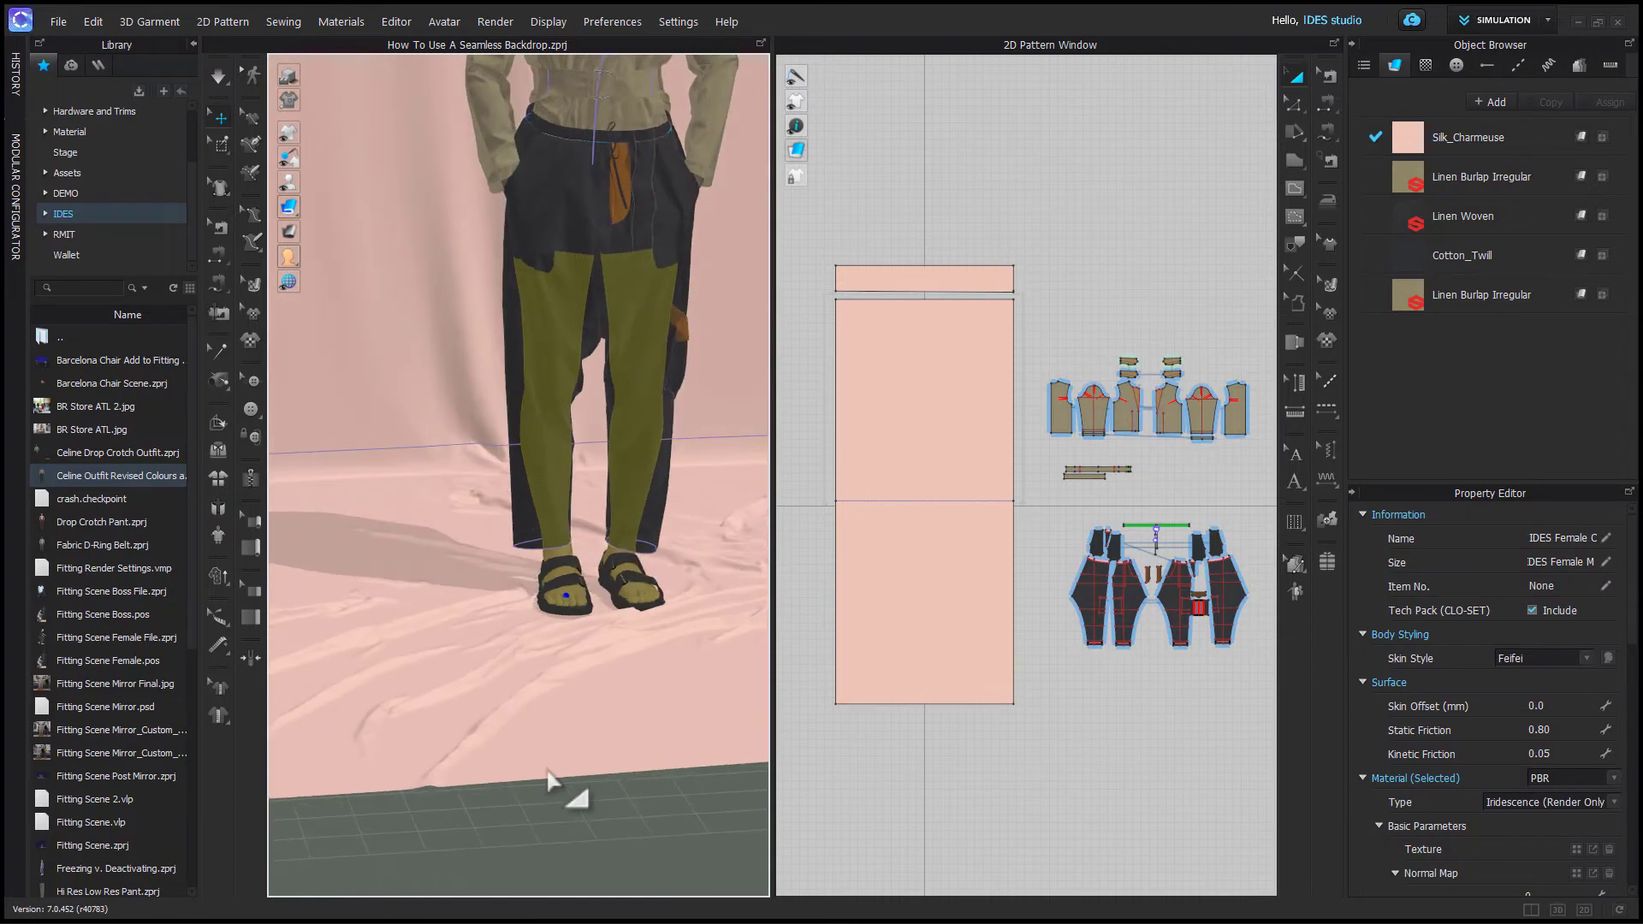
left_click(1136, 498)
scroll(1157, 496, "down", 5)
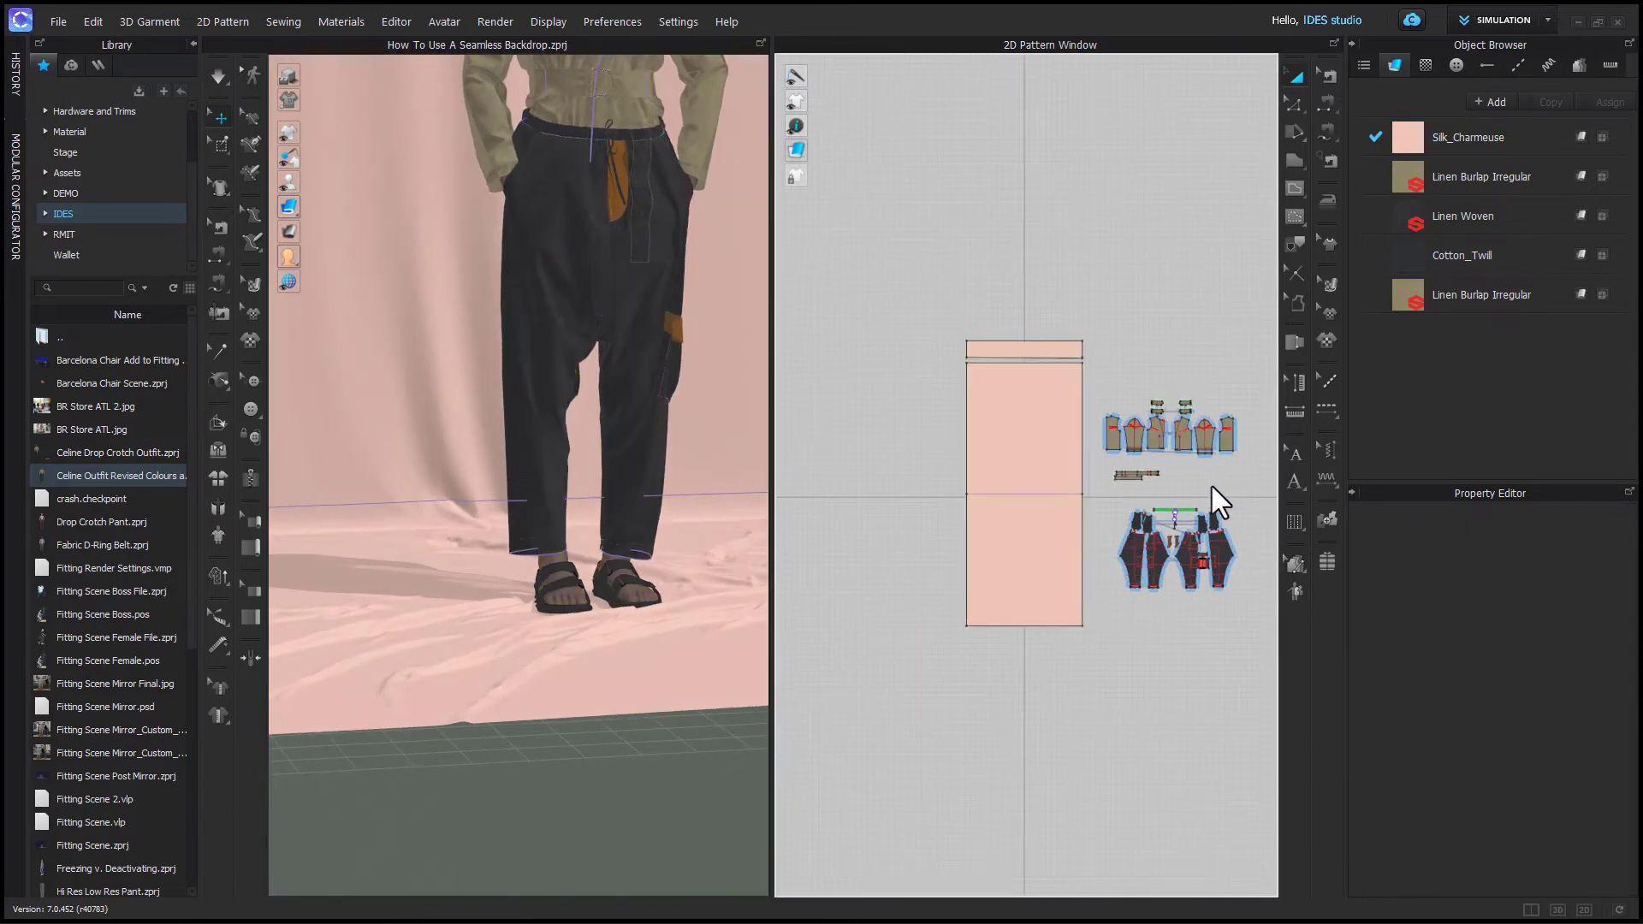
- Select all of the outfit's patterns and deactivate them (pattern only)
middle_click_drag(1041, 488, 996, 487)
left_click_drag(1035, 480, 1116, 633)
right_click(614, 325)
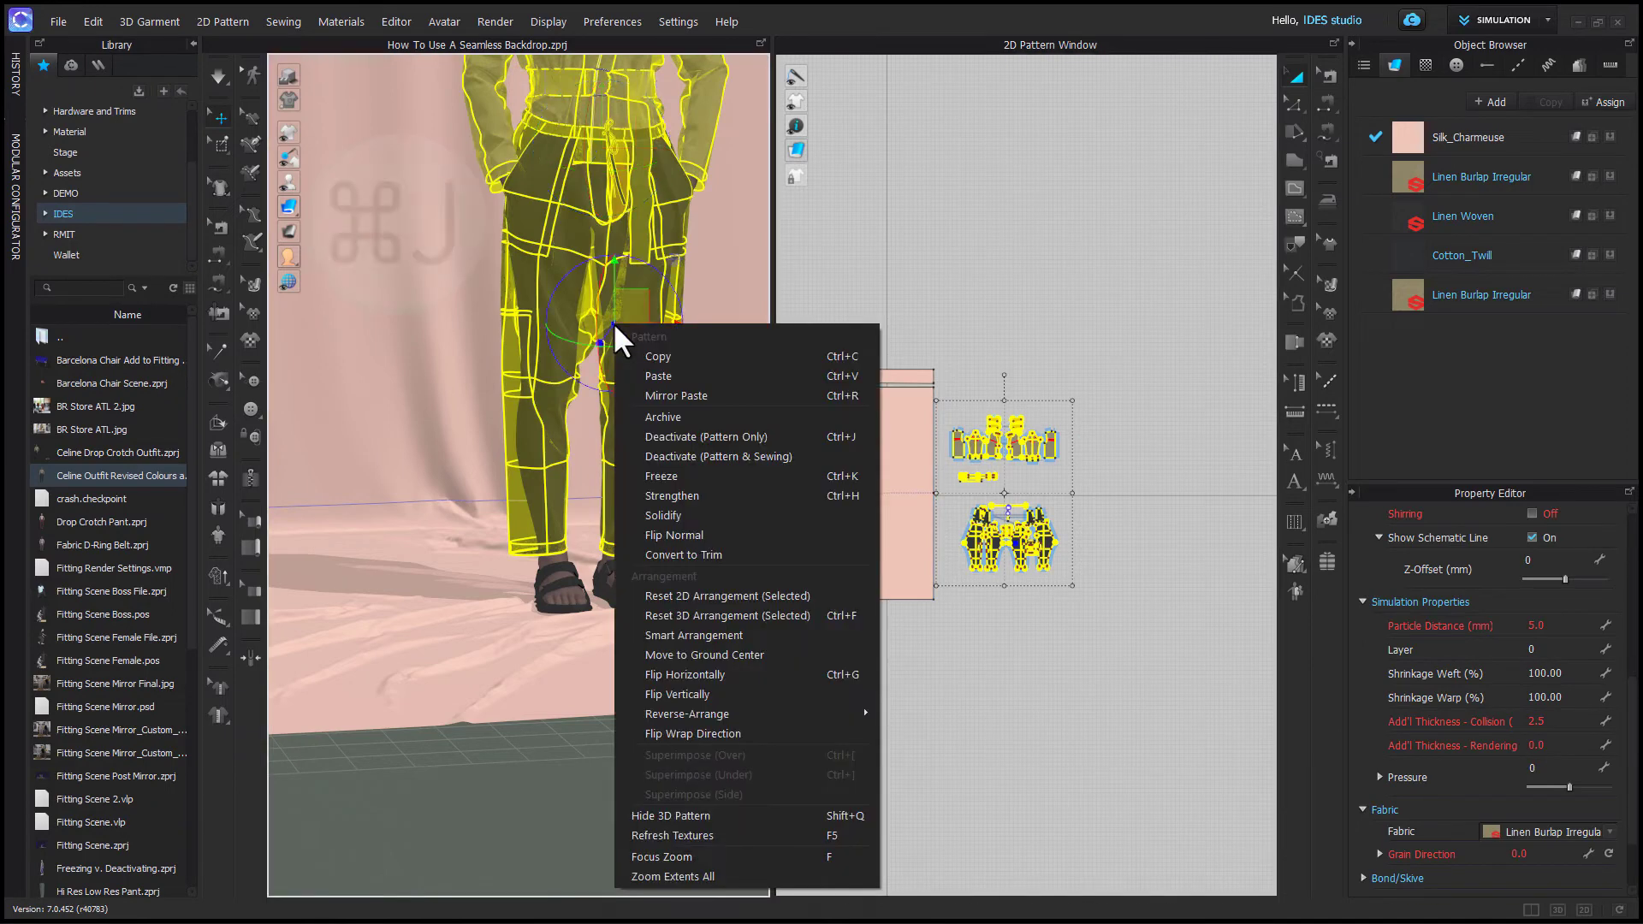
left_click(712, 437)
- Set the backdrop's additional collision thickness to 2.5 and start the simulation
scroll(616, 710, "down", 5)
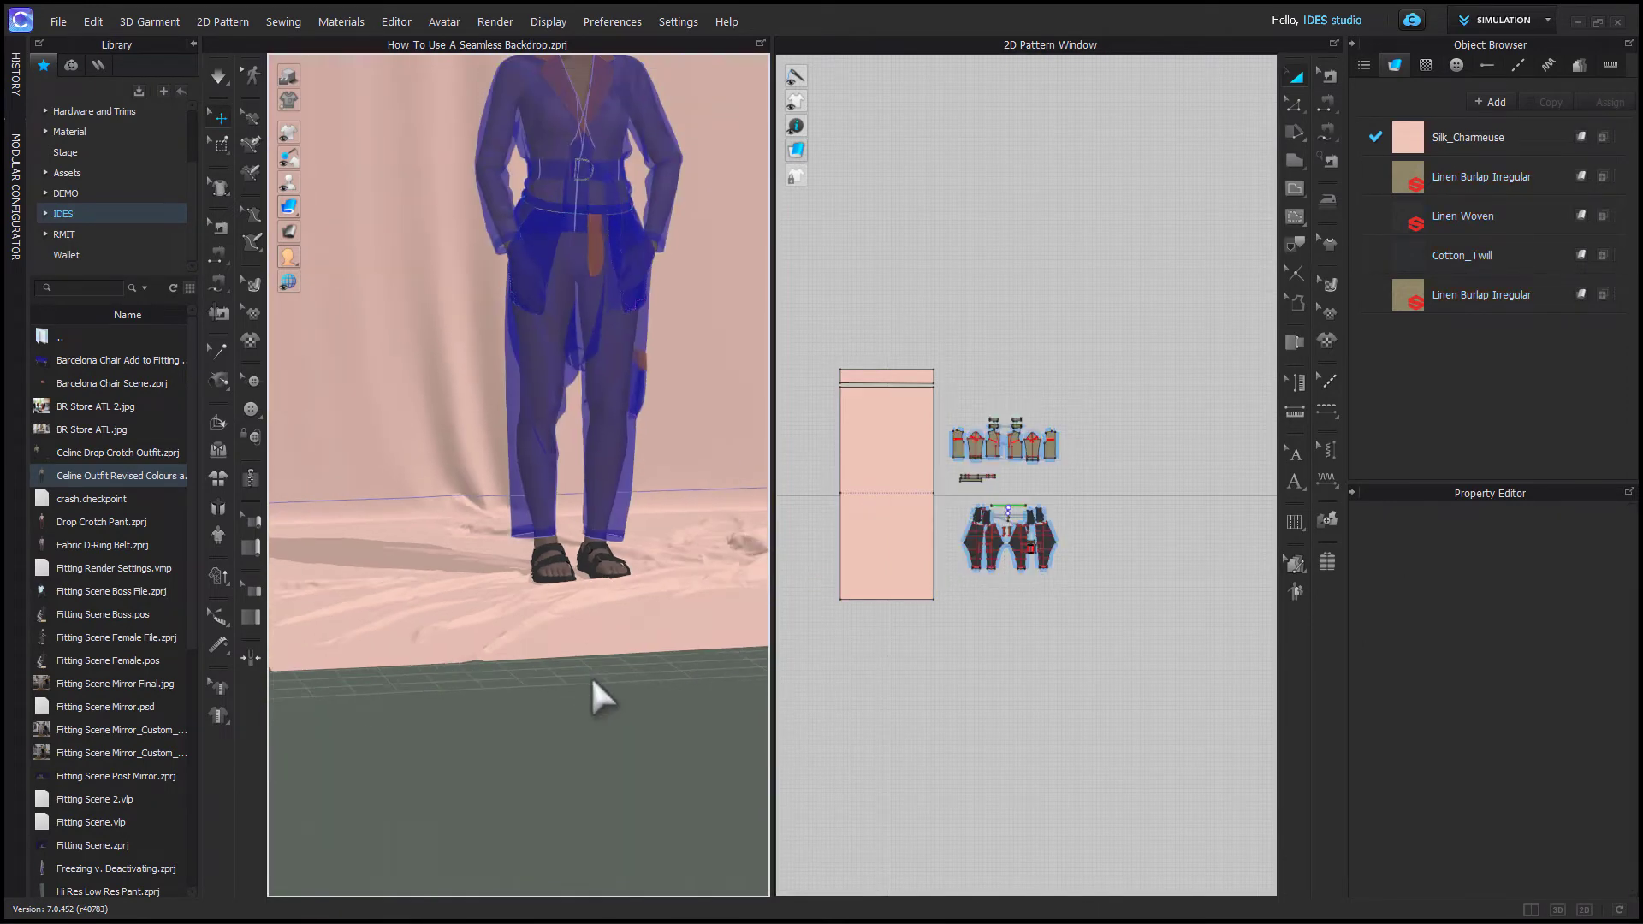
scroll(592, 692, "up", 8)
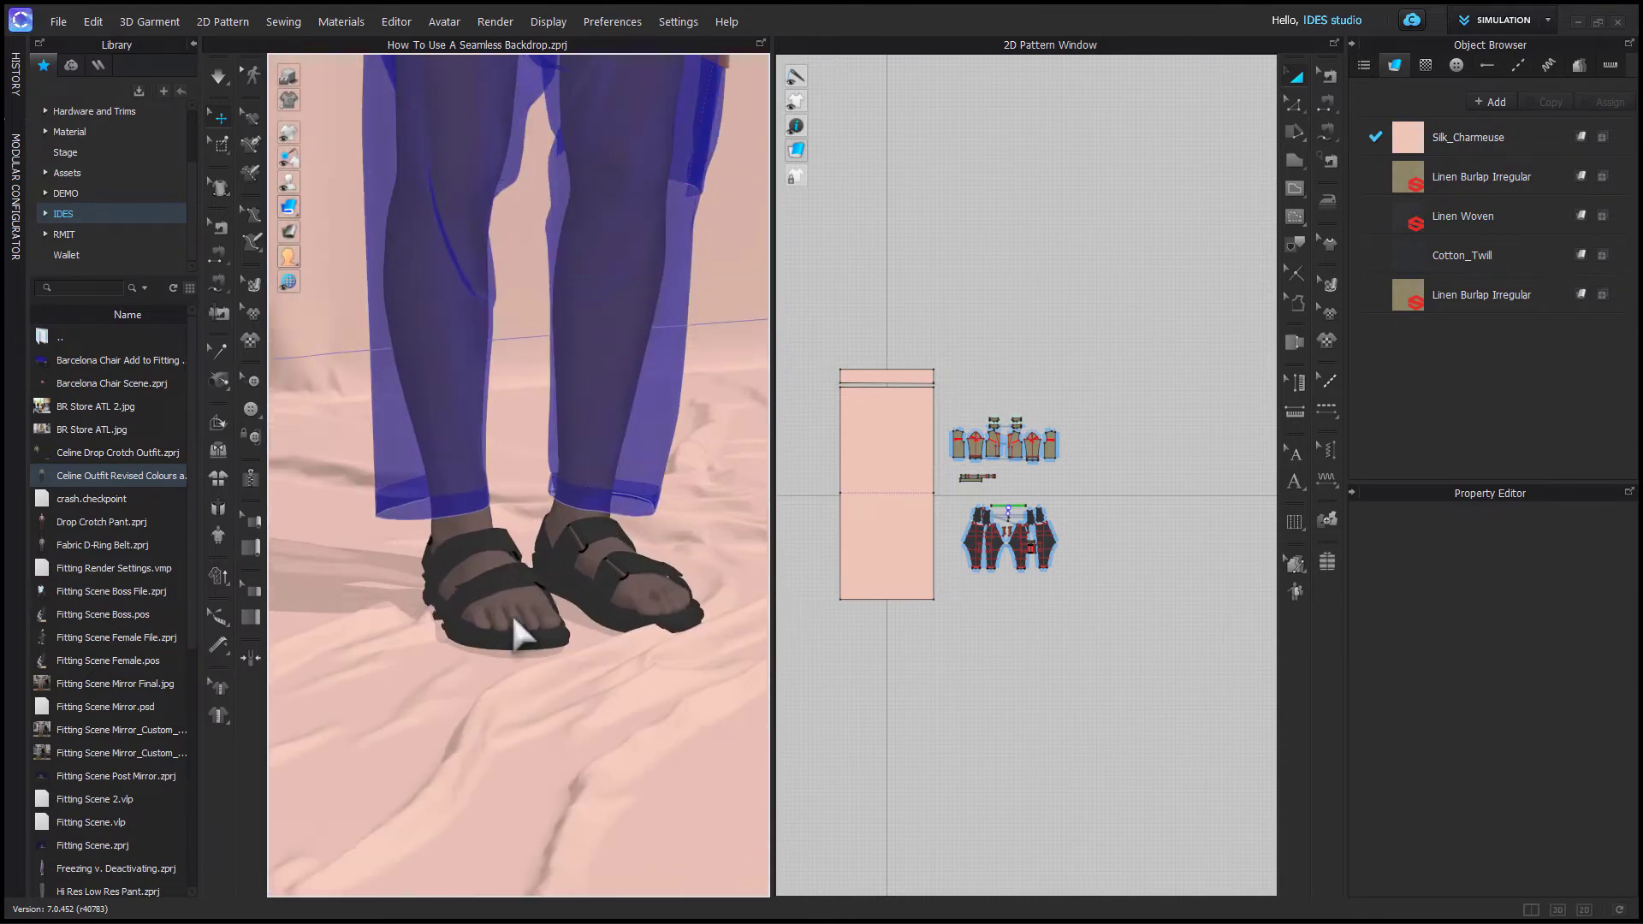
mouse_move(561, 697)
right_mouse_down()
mouse_move(594, 709)
mouse_move(524, 677)
mouse_move(565, 701)
right_mouse_up()
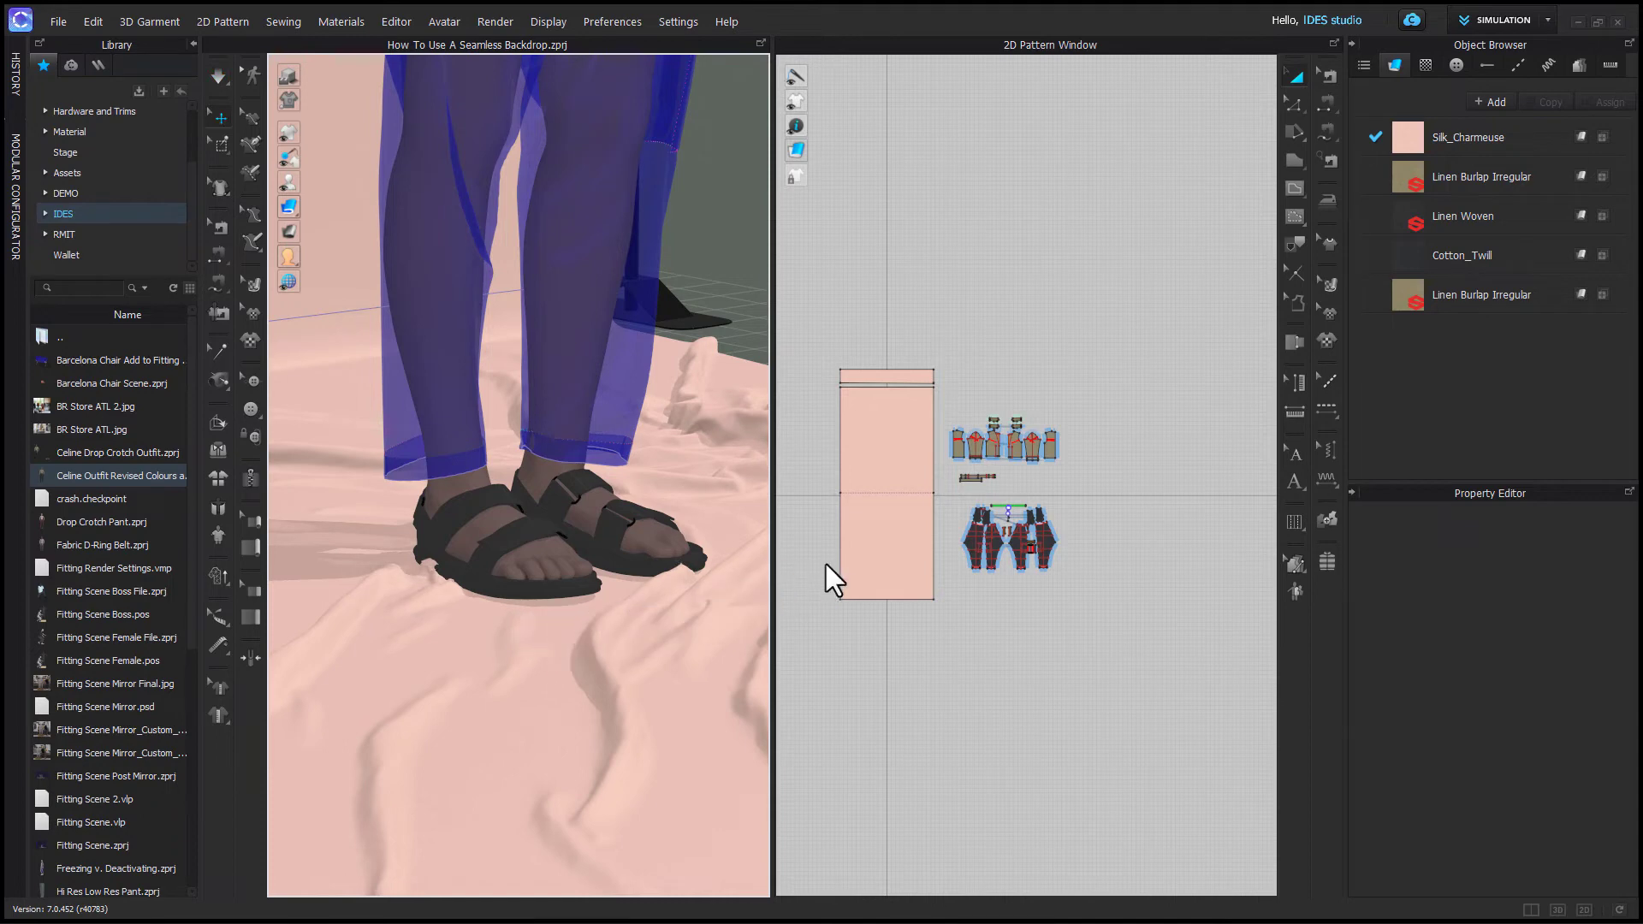
left_click(856, 562)
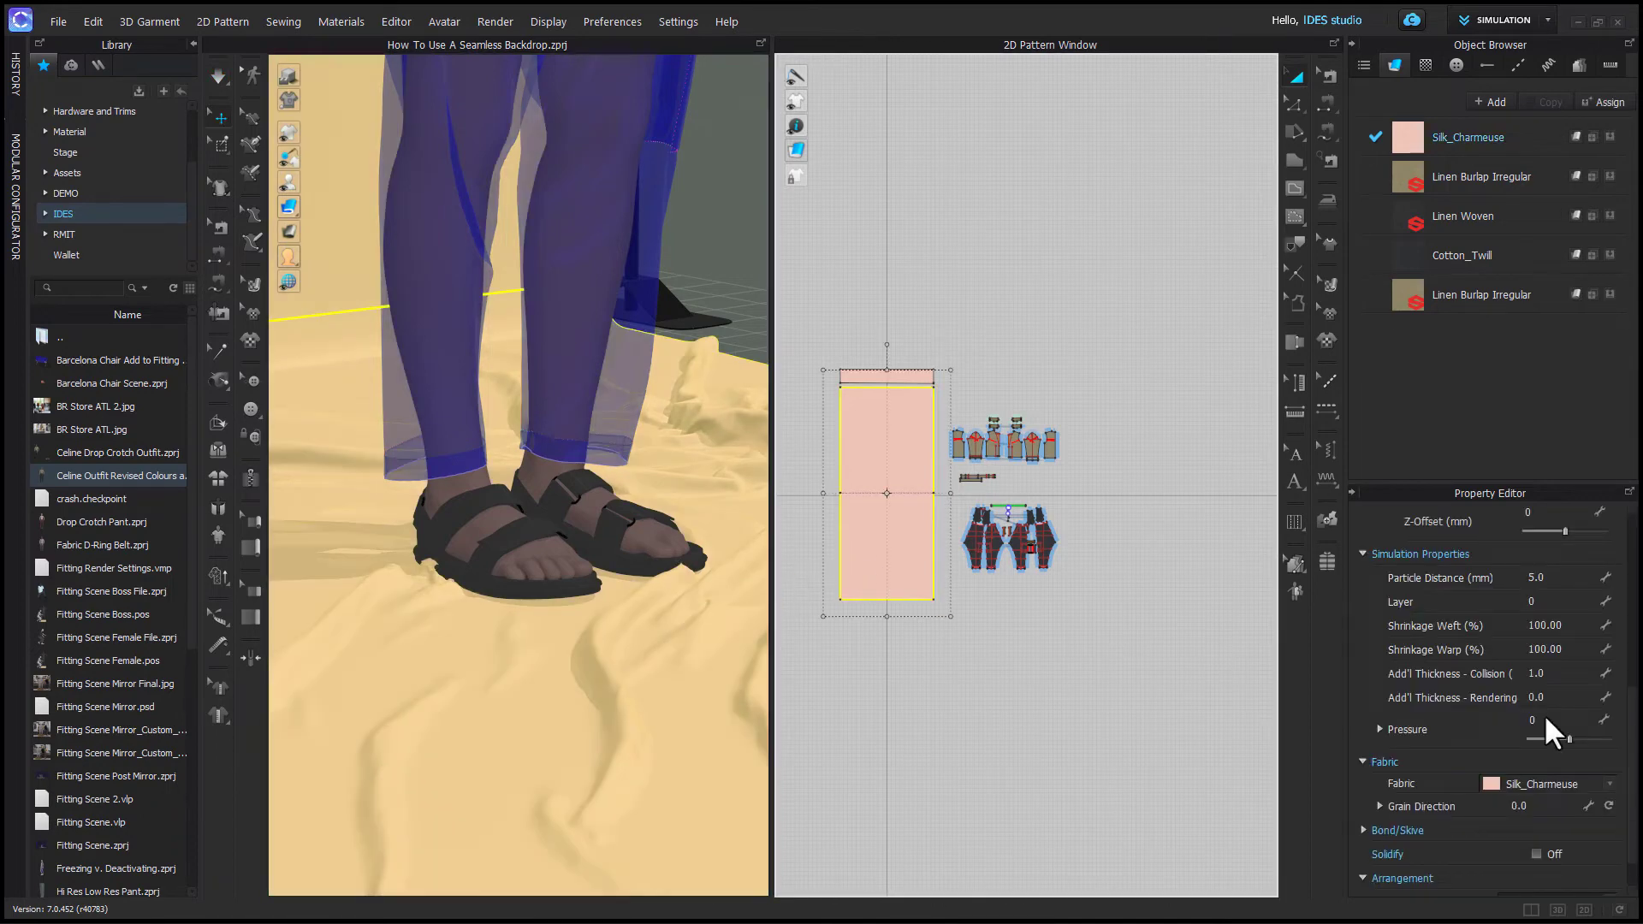
left_click(1566, 672)
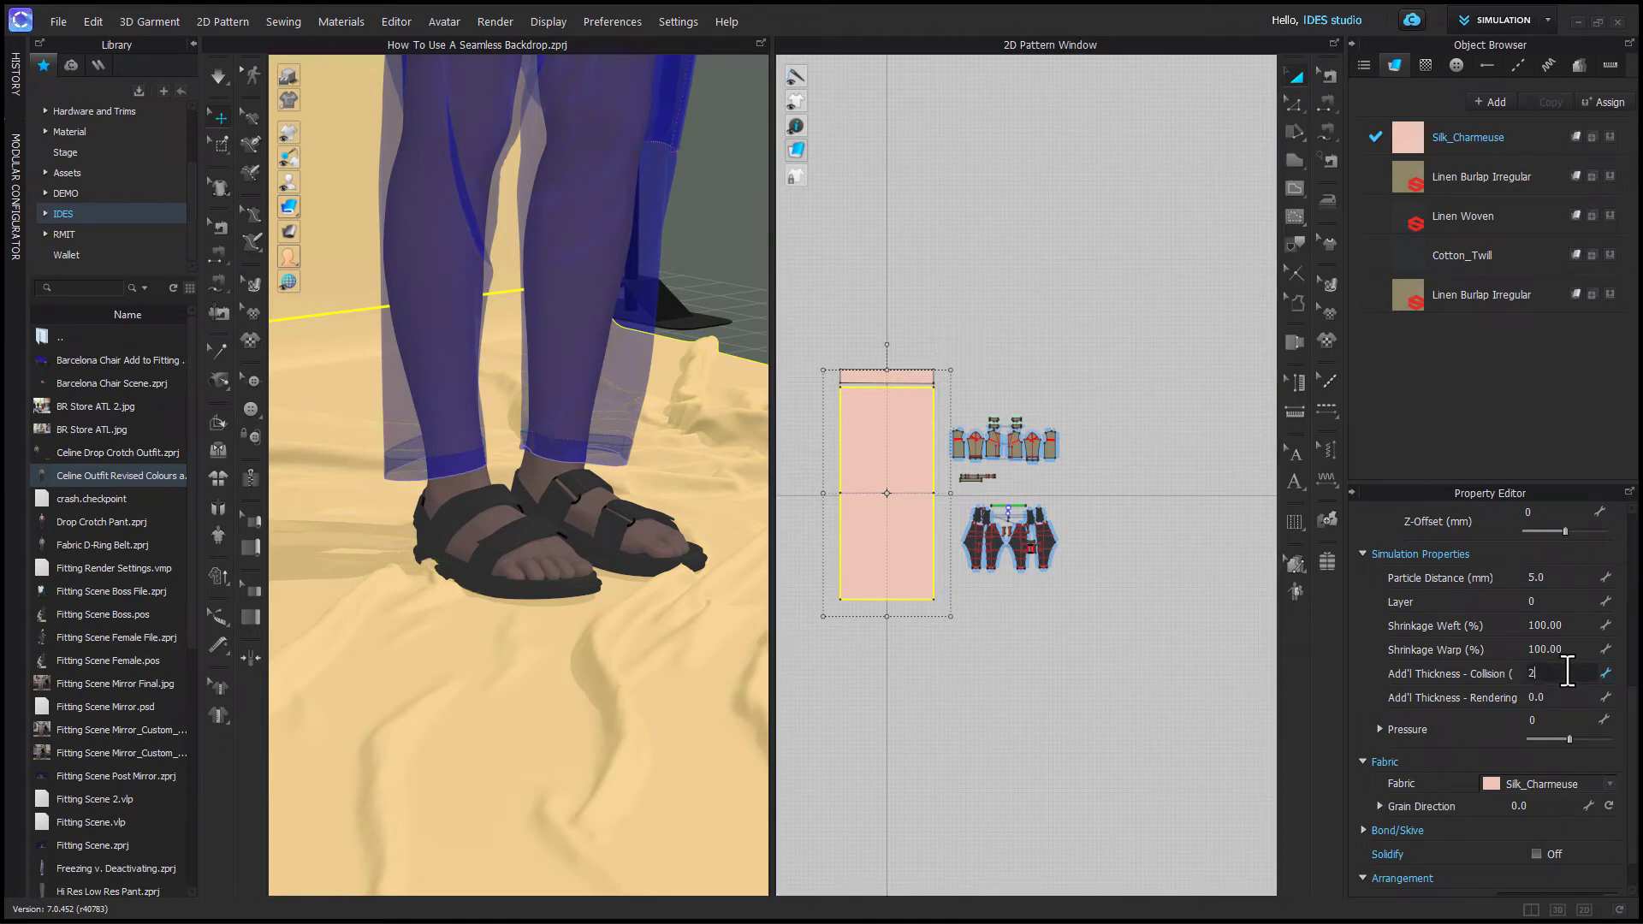
key("Return")
key("space")
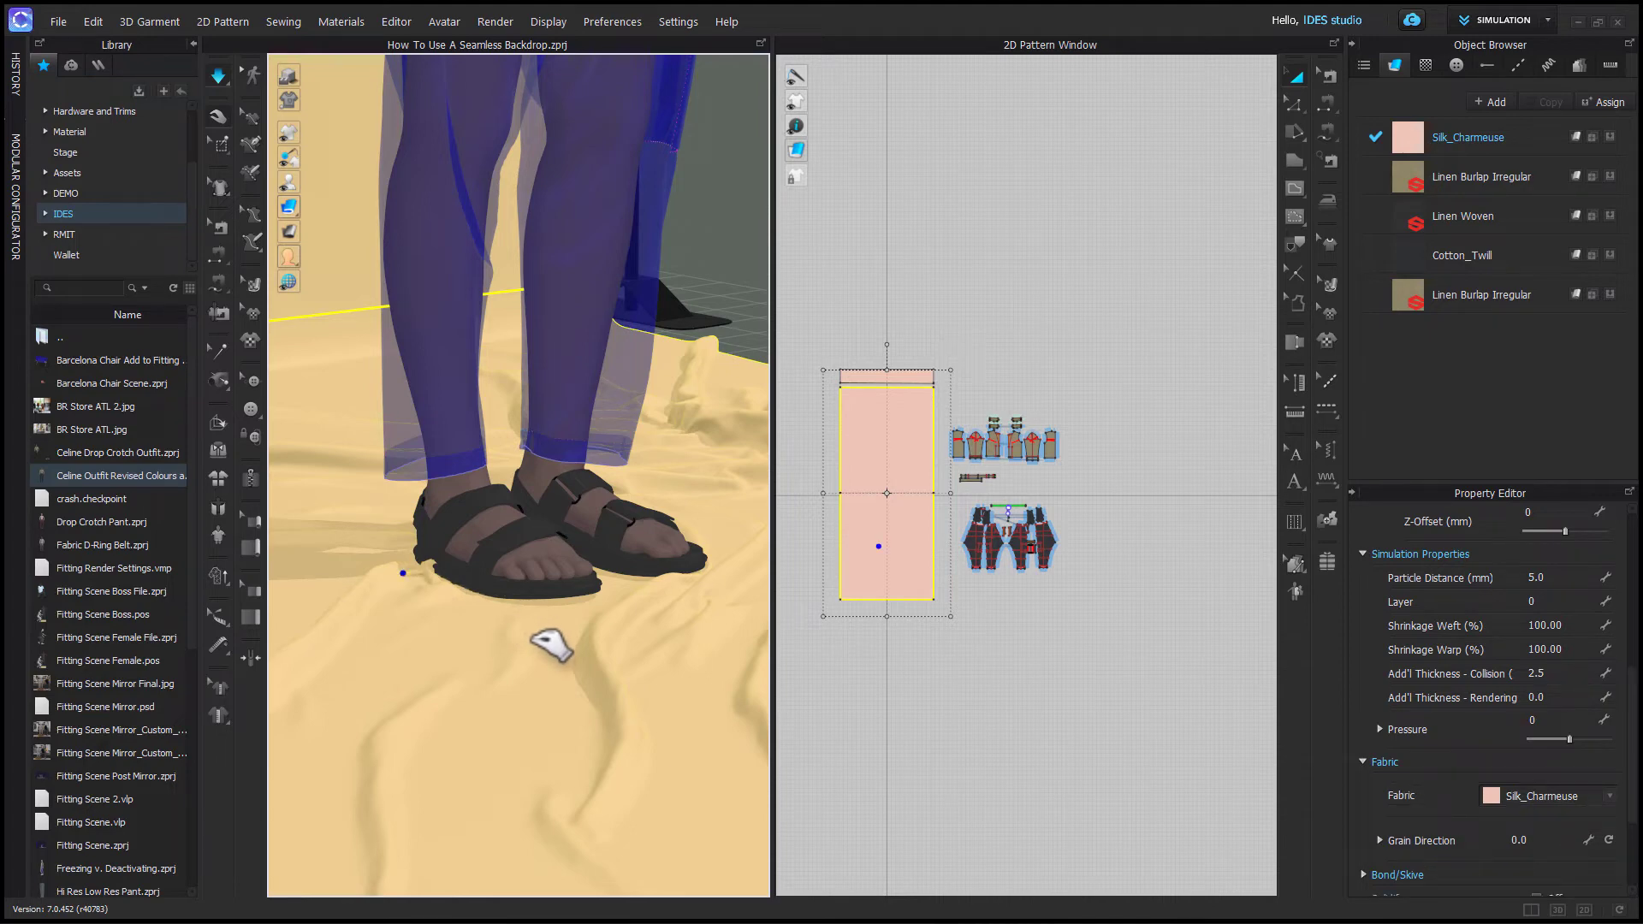
- Set the backdrop's particle distance to 20 mm
left_click(1549, 578)
type("20")
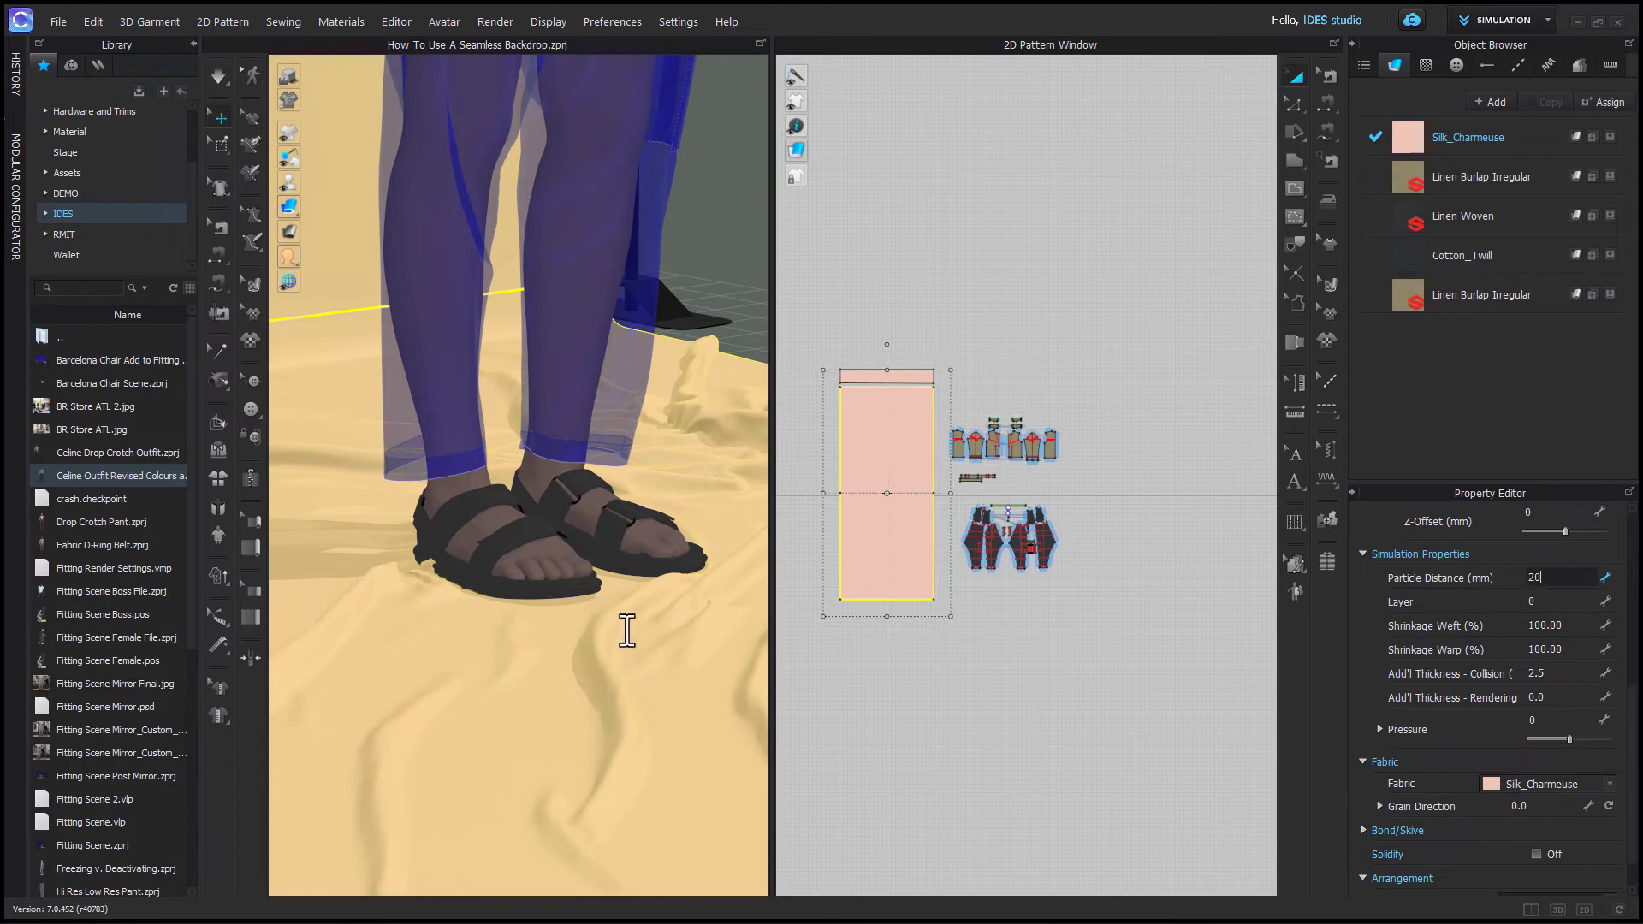
key("Return")
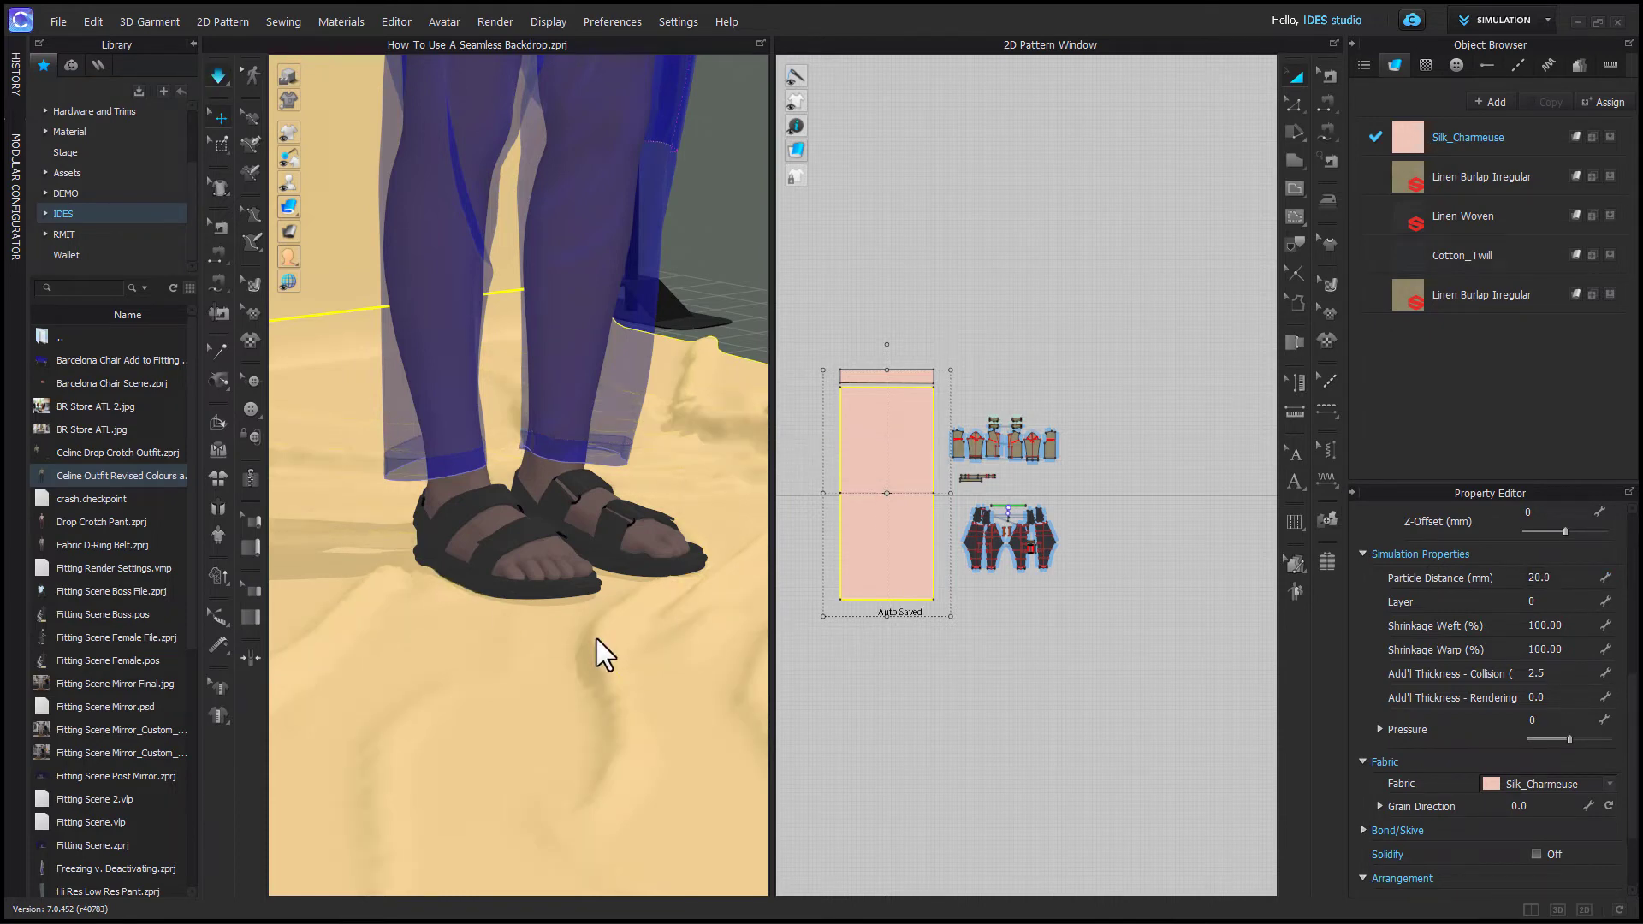
- Set the backdrop's particle distance to 5 mm and restart the simulation
key("space")
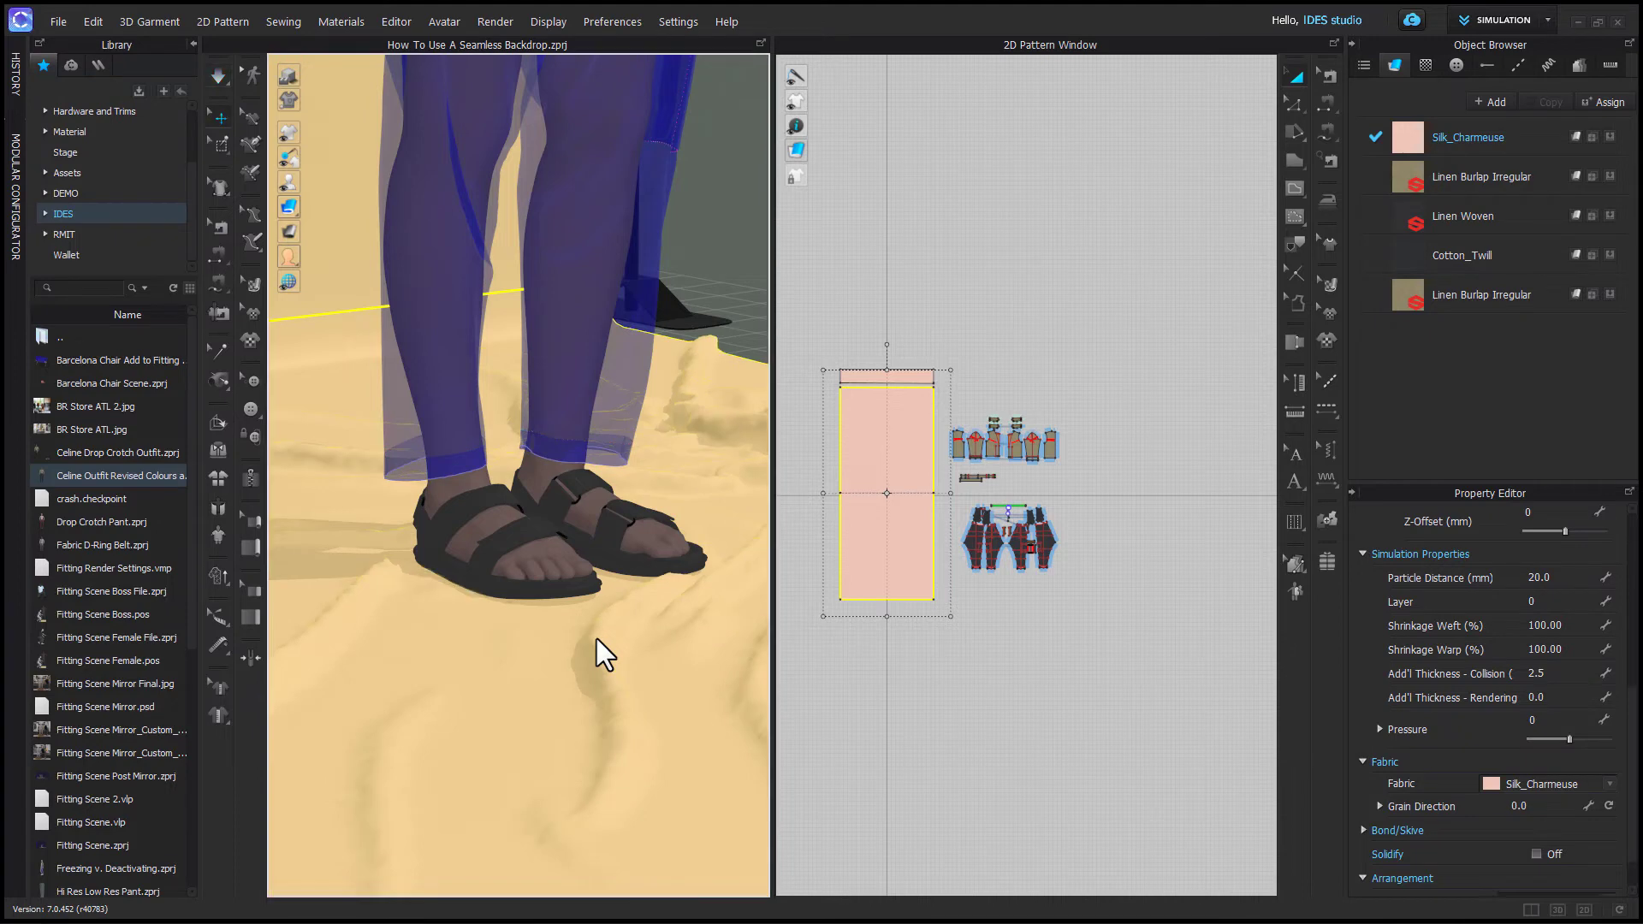
left_click(1533, 580)
type("5")
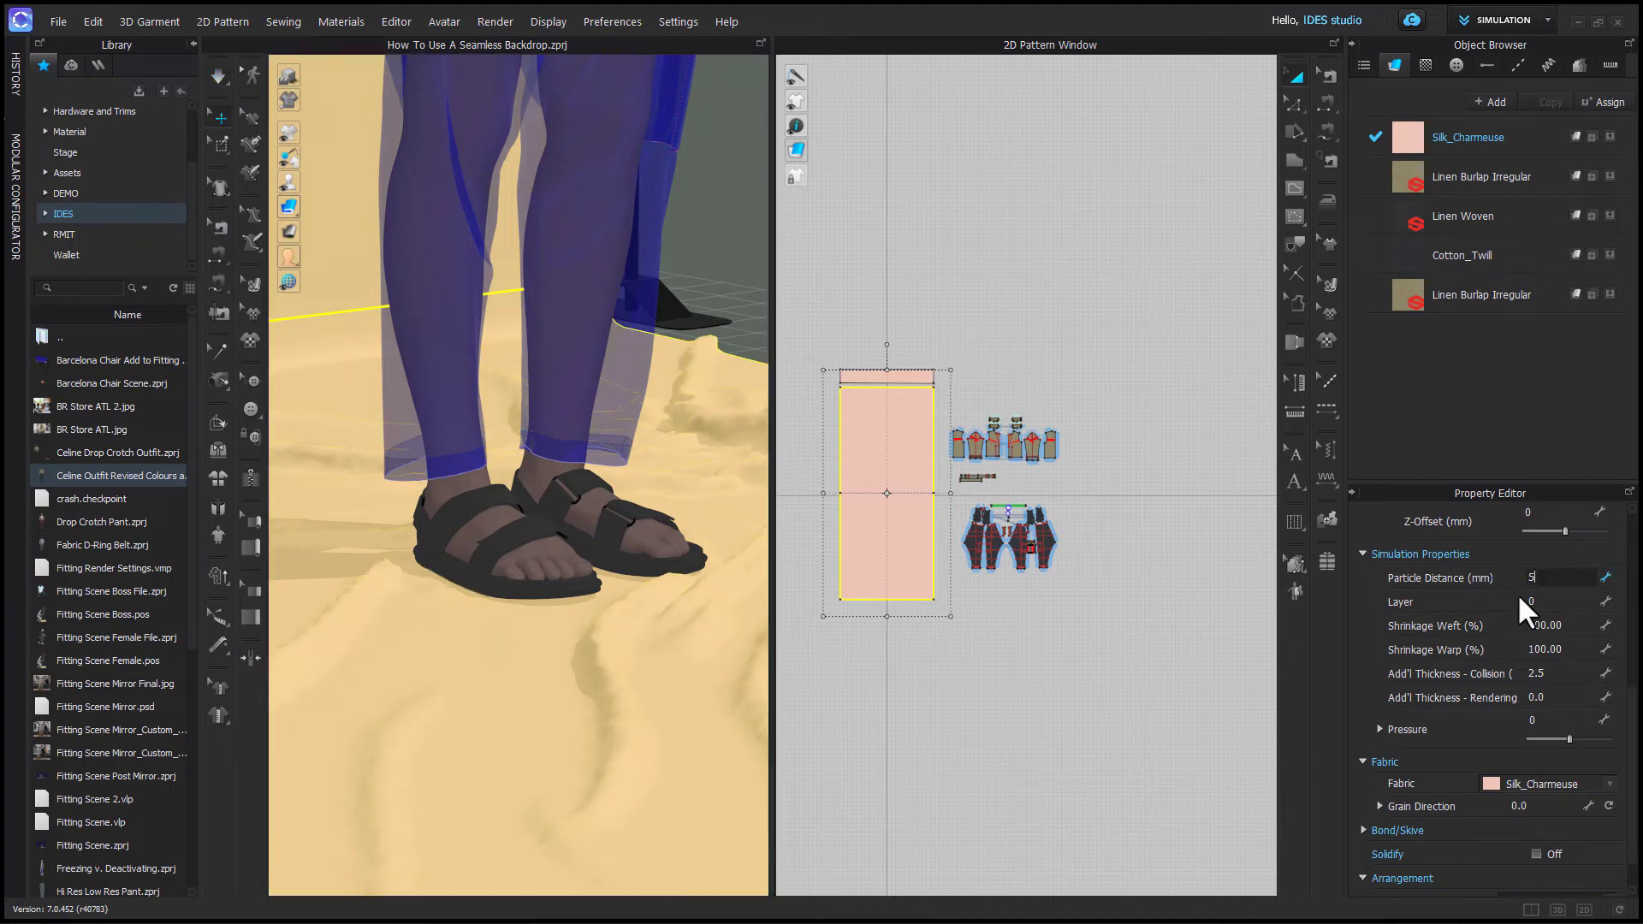
key("Return")
key("space")
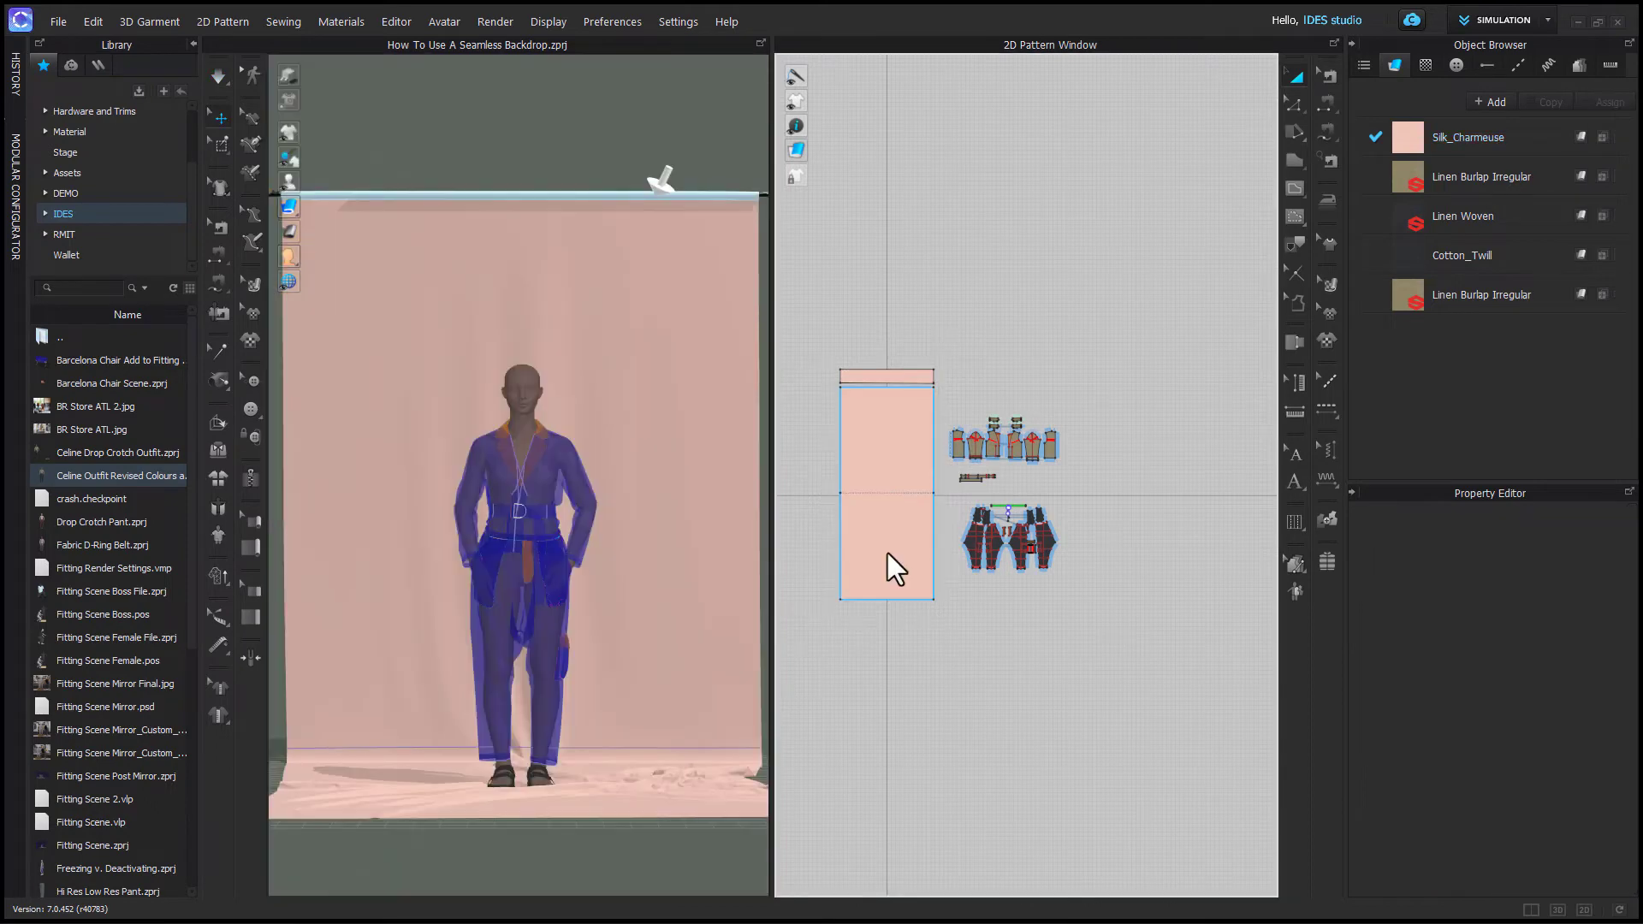
- Select both backdrop patterns and deactivate them (pattern only)
left_click(886, 552)
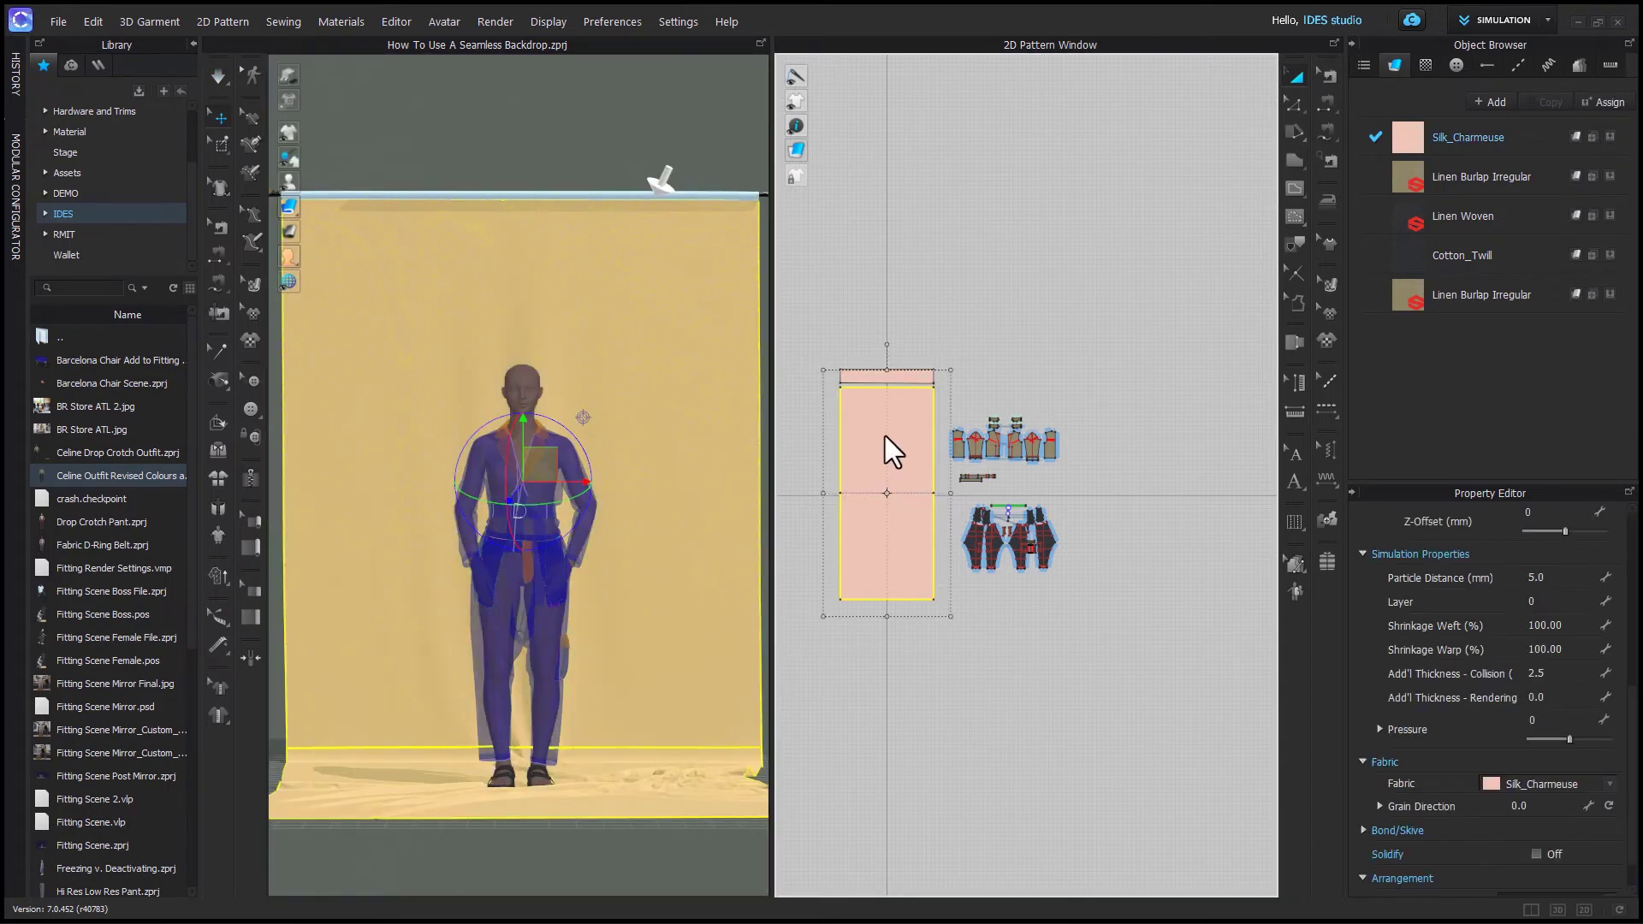
left_click(871, 373, "shift")
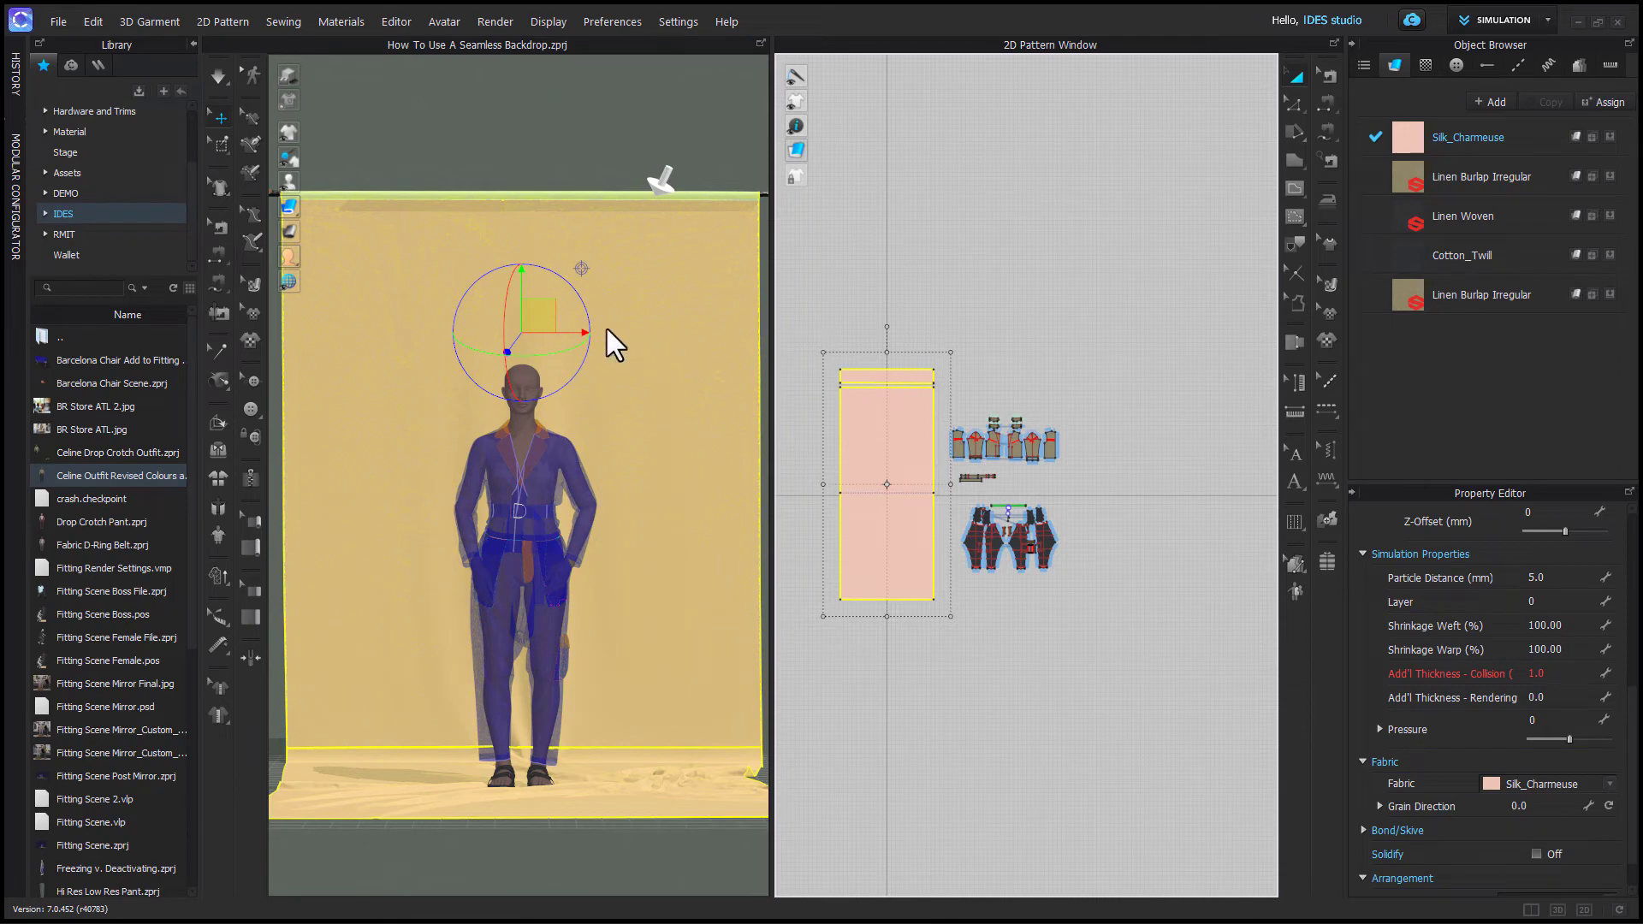
right_click(545, 310)
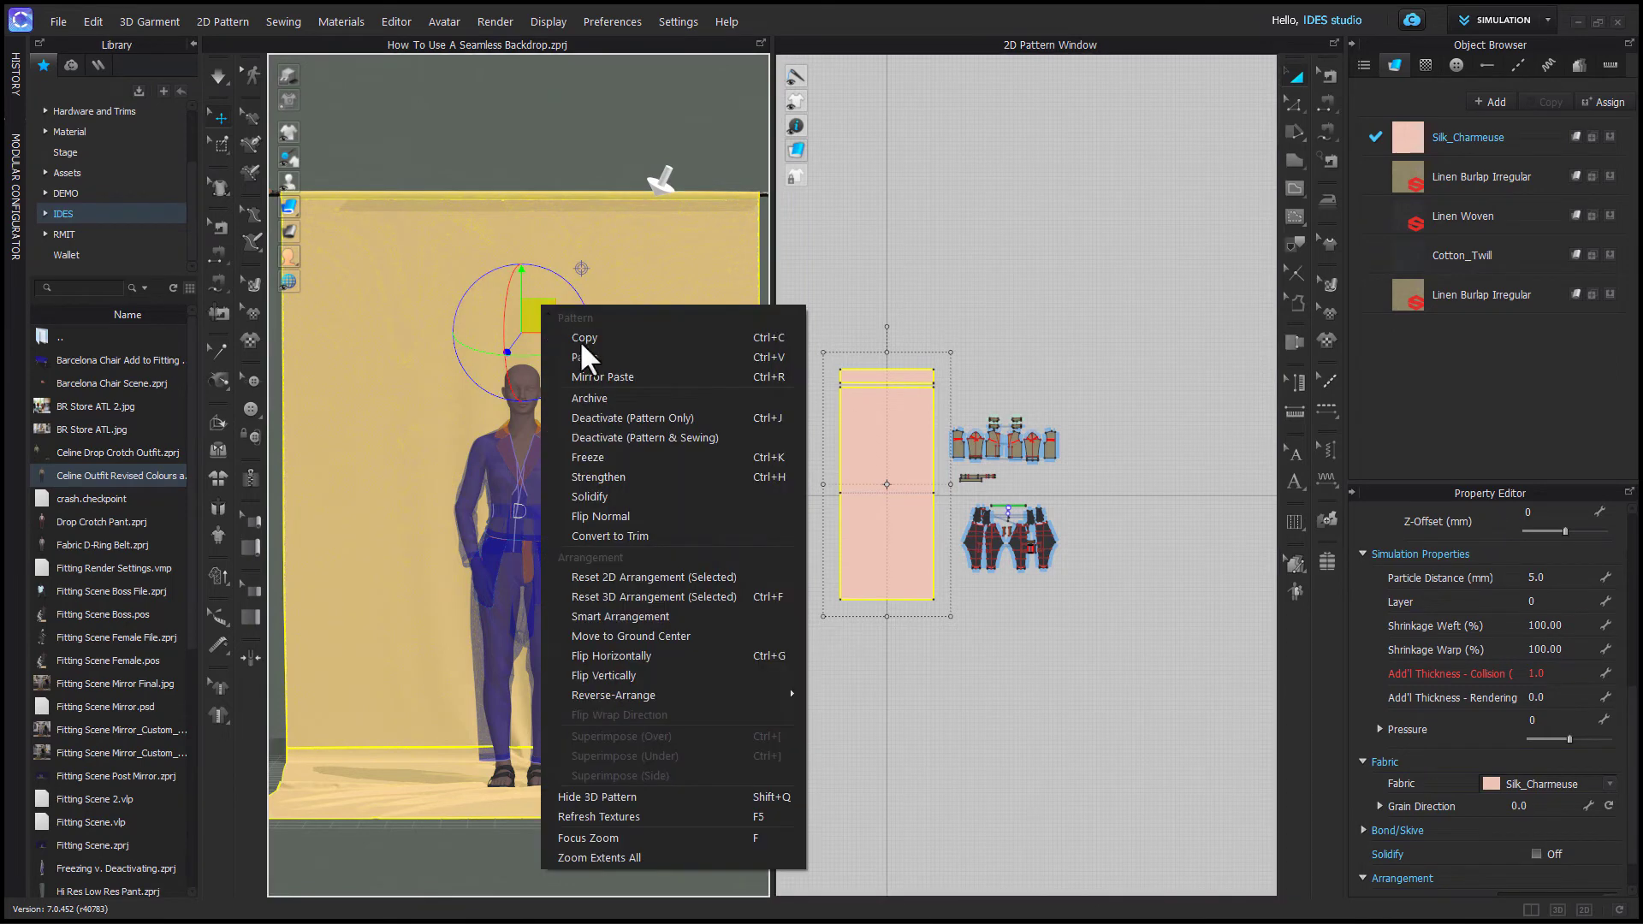
left_click(628, 417)
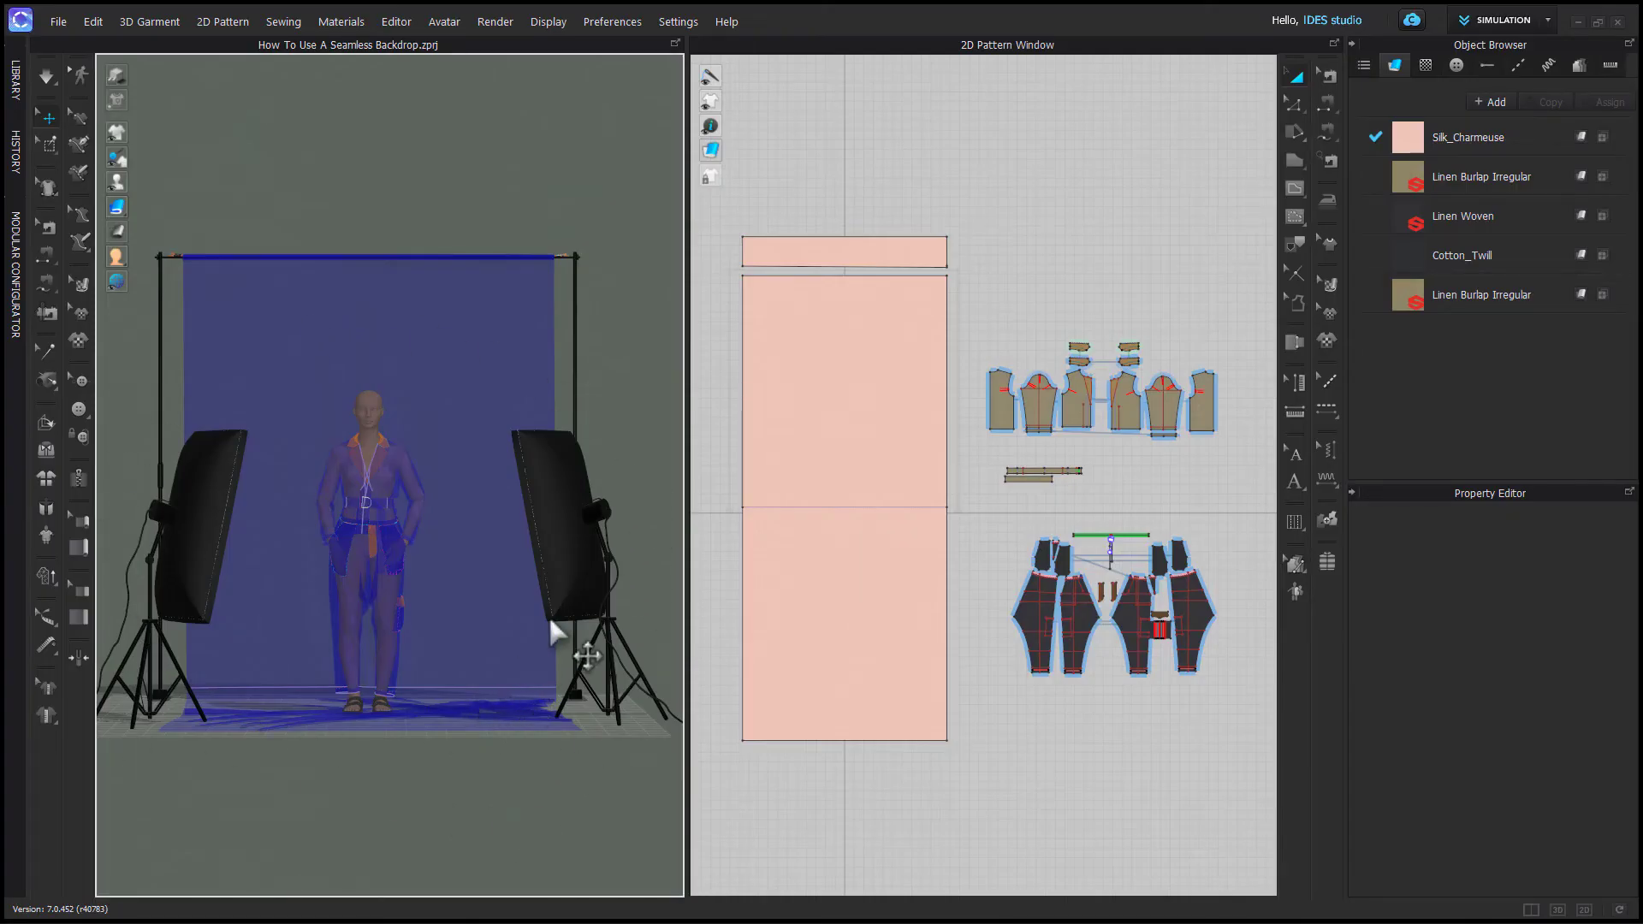
- Open the interactive render view and select the left softbox light
left_click(501, 24)
left_click(514, 45)
right_click_drag(537, 804, 249, 587)
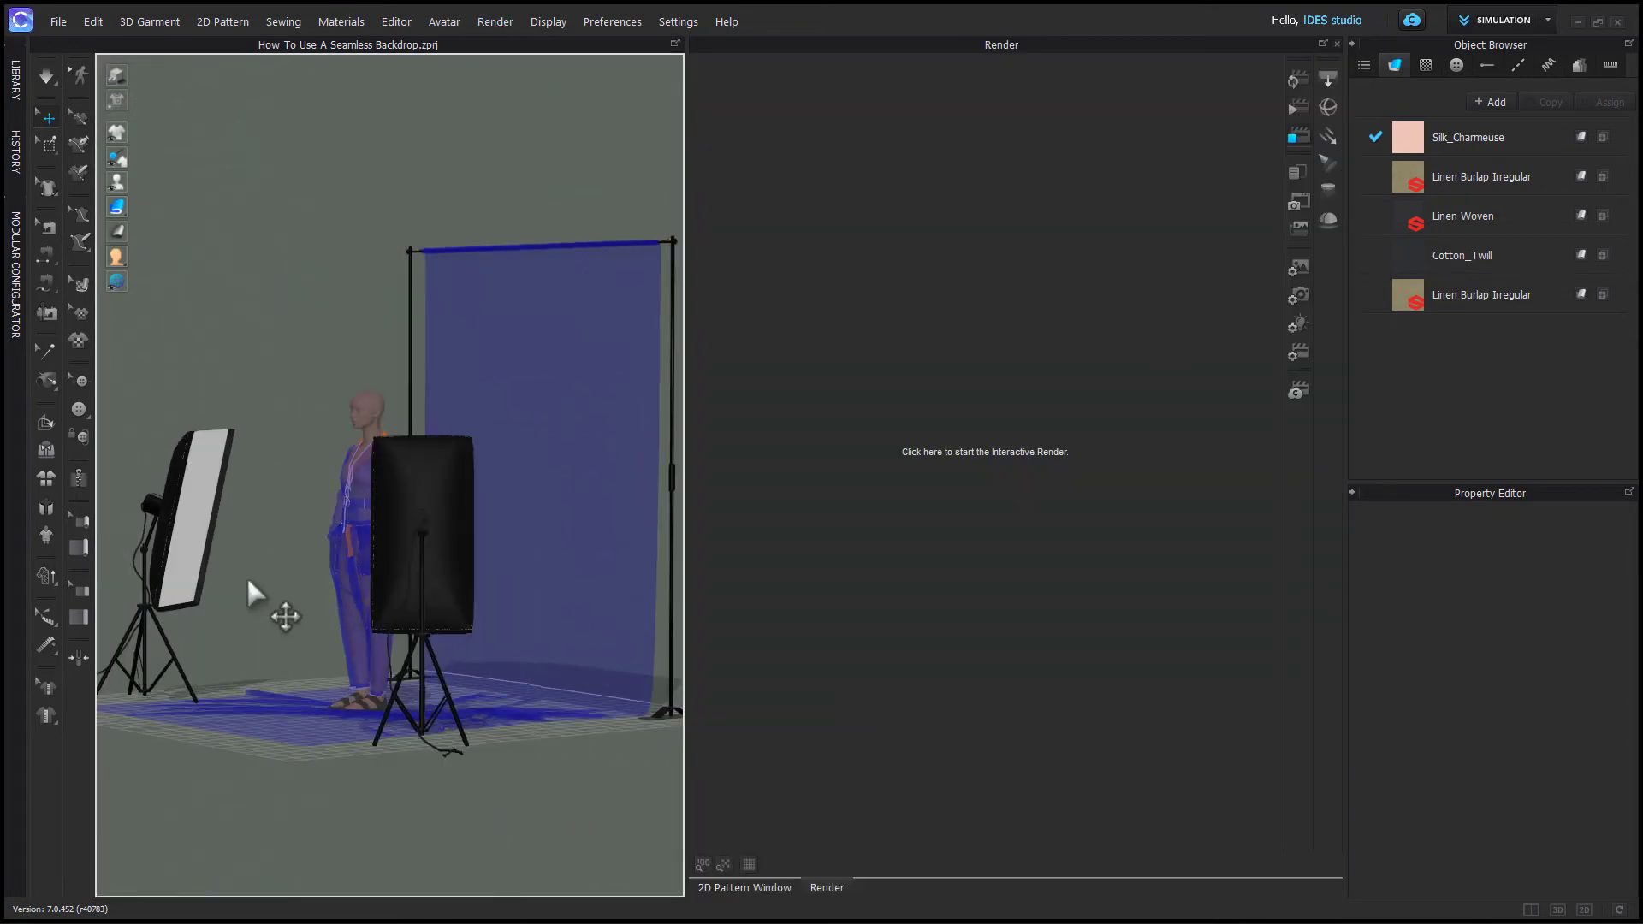
left_click(228, 543)
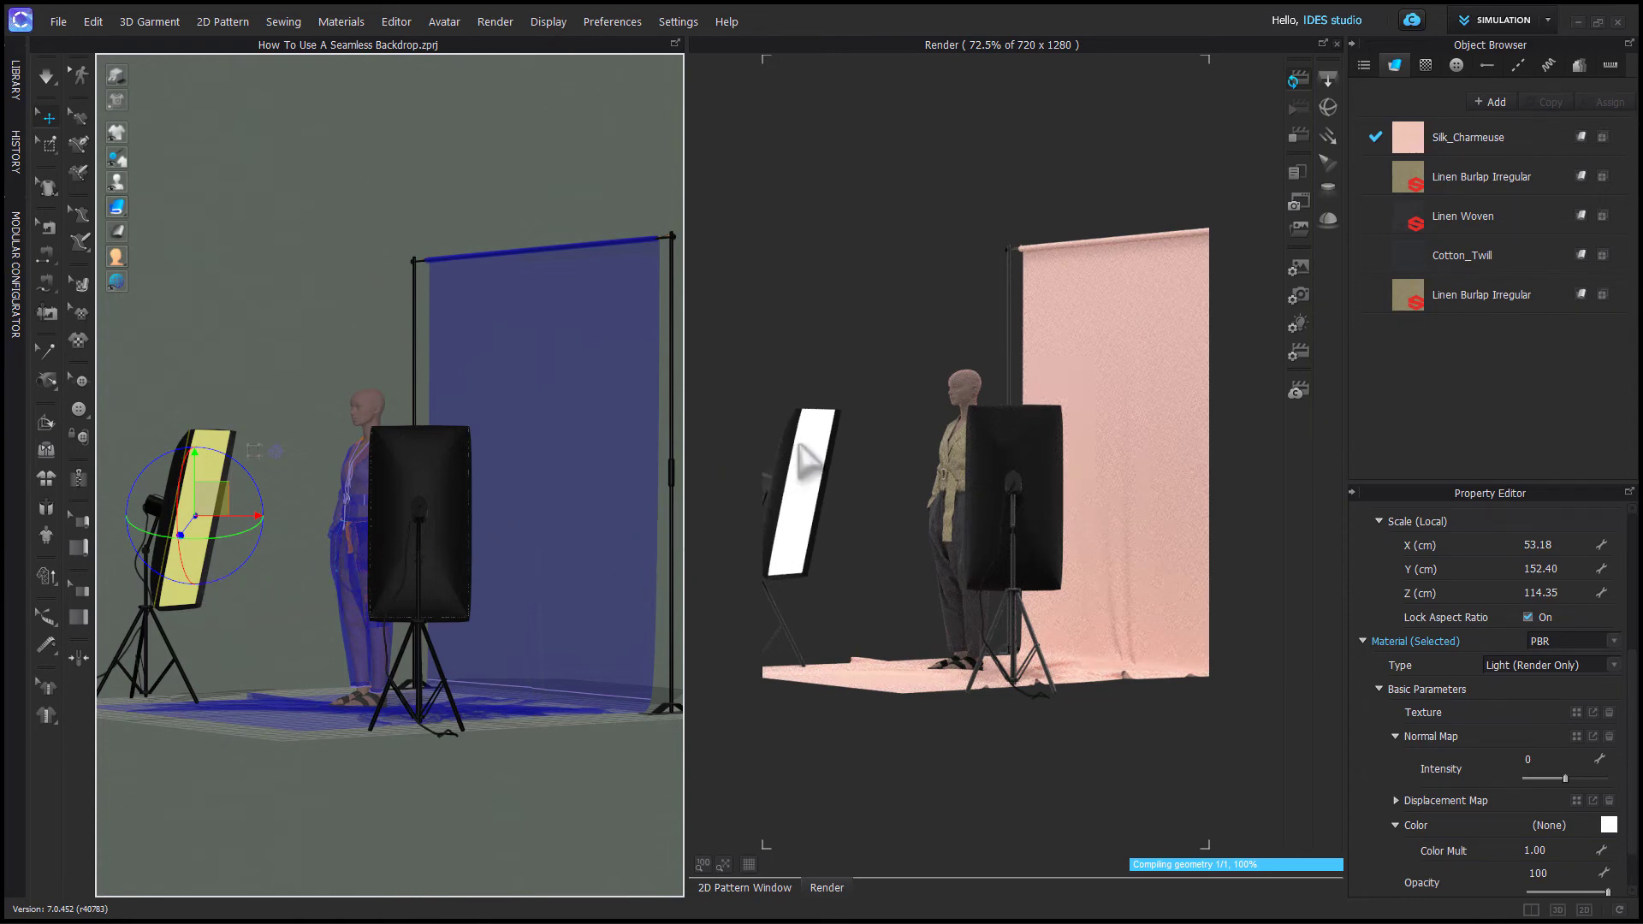
- Set the softbox light's normal map intensity to -49
middle_click_drag(209, 604, 286, 624)
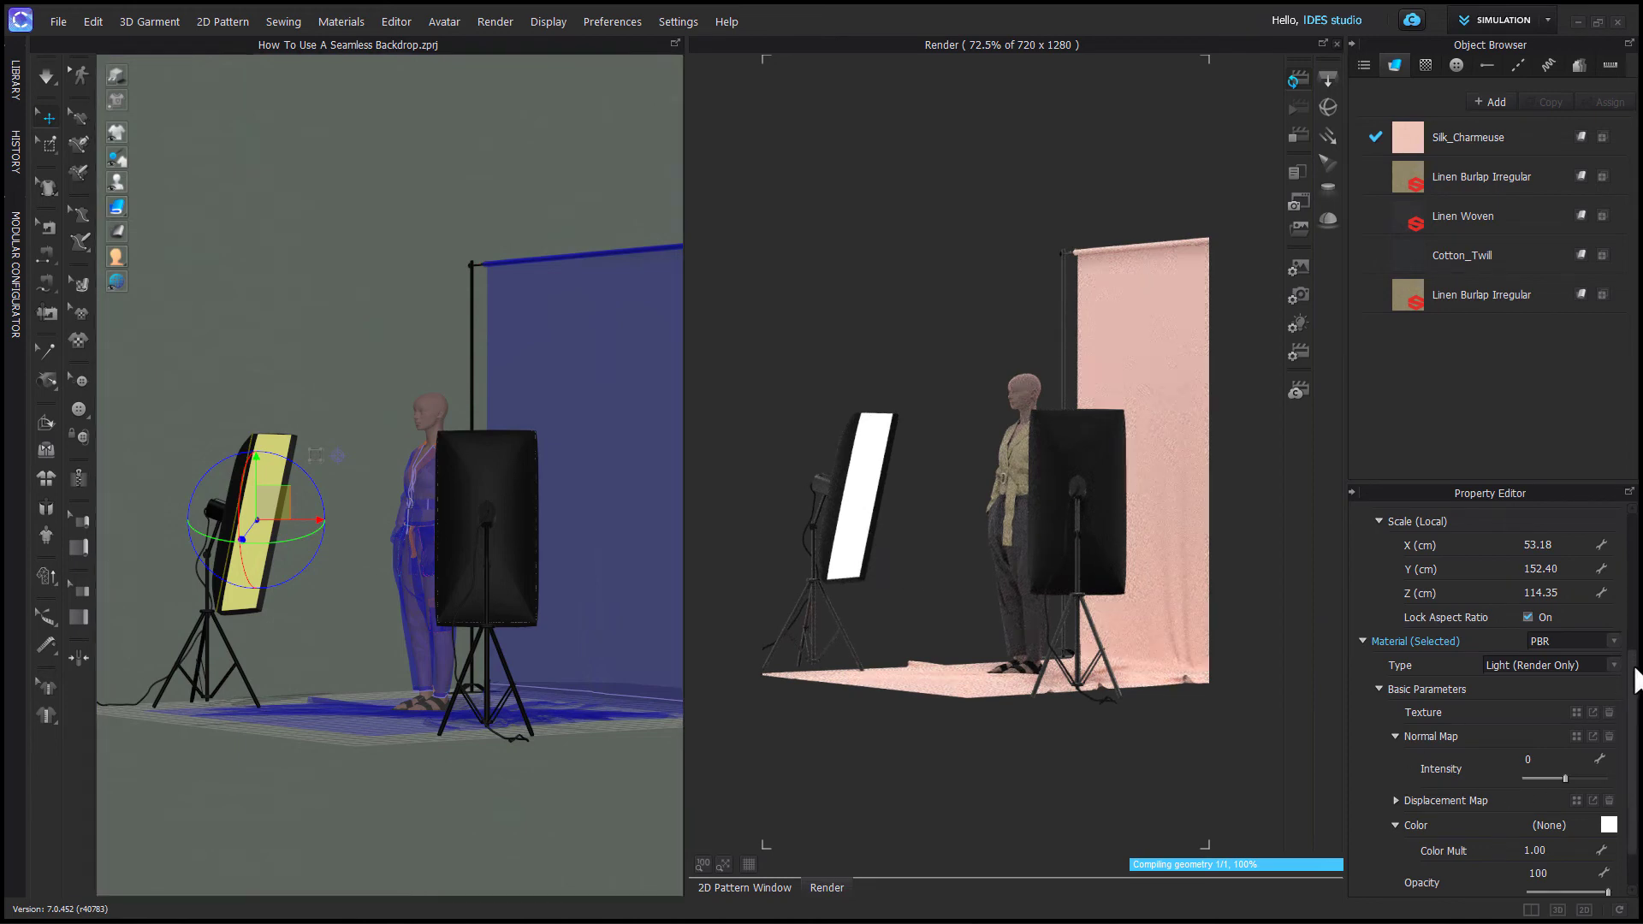
scroll(1636, 680, "down", 1)
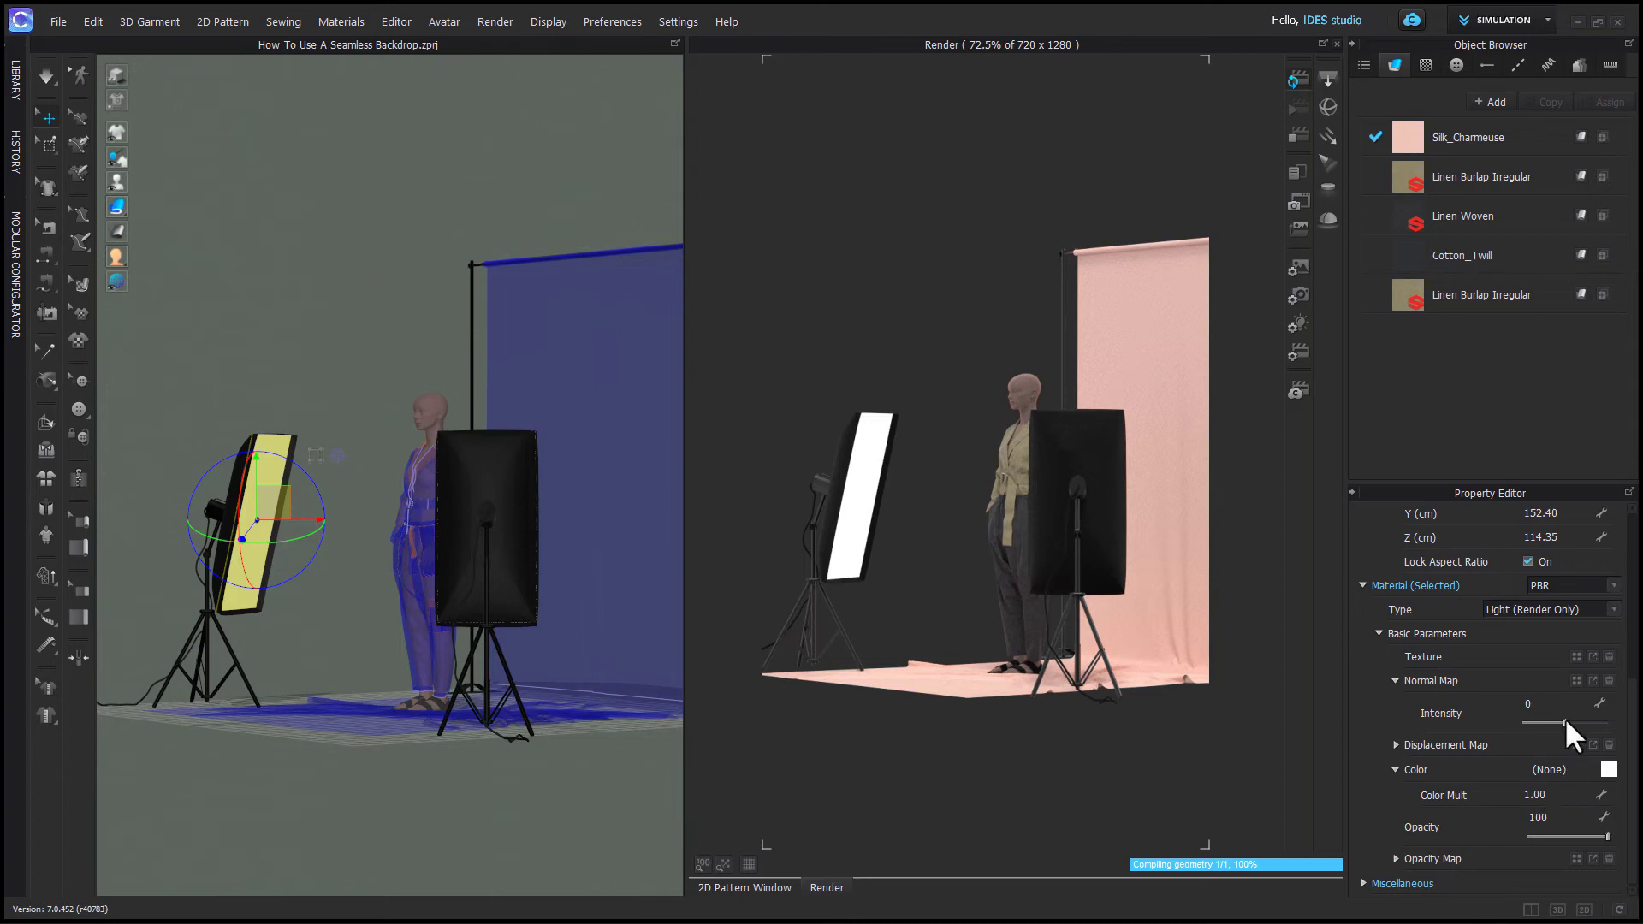
left_click_drag(1564, 722, 1583, 721)
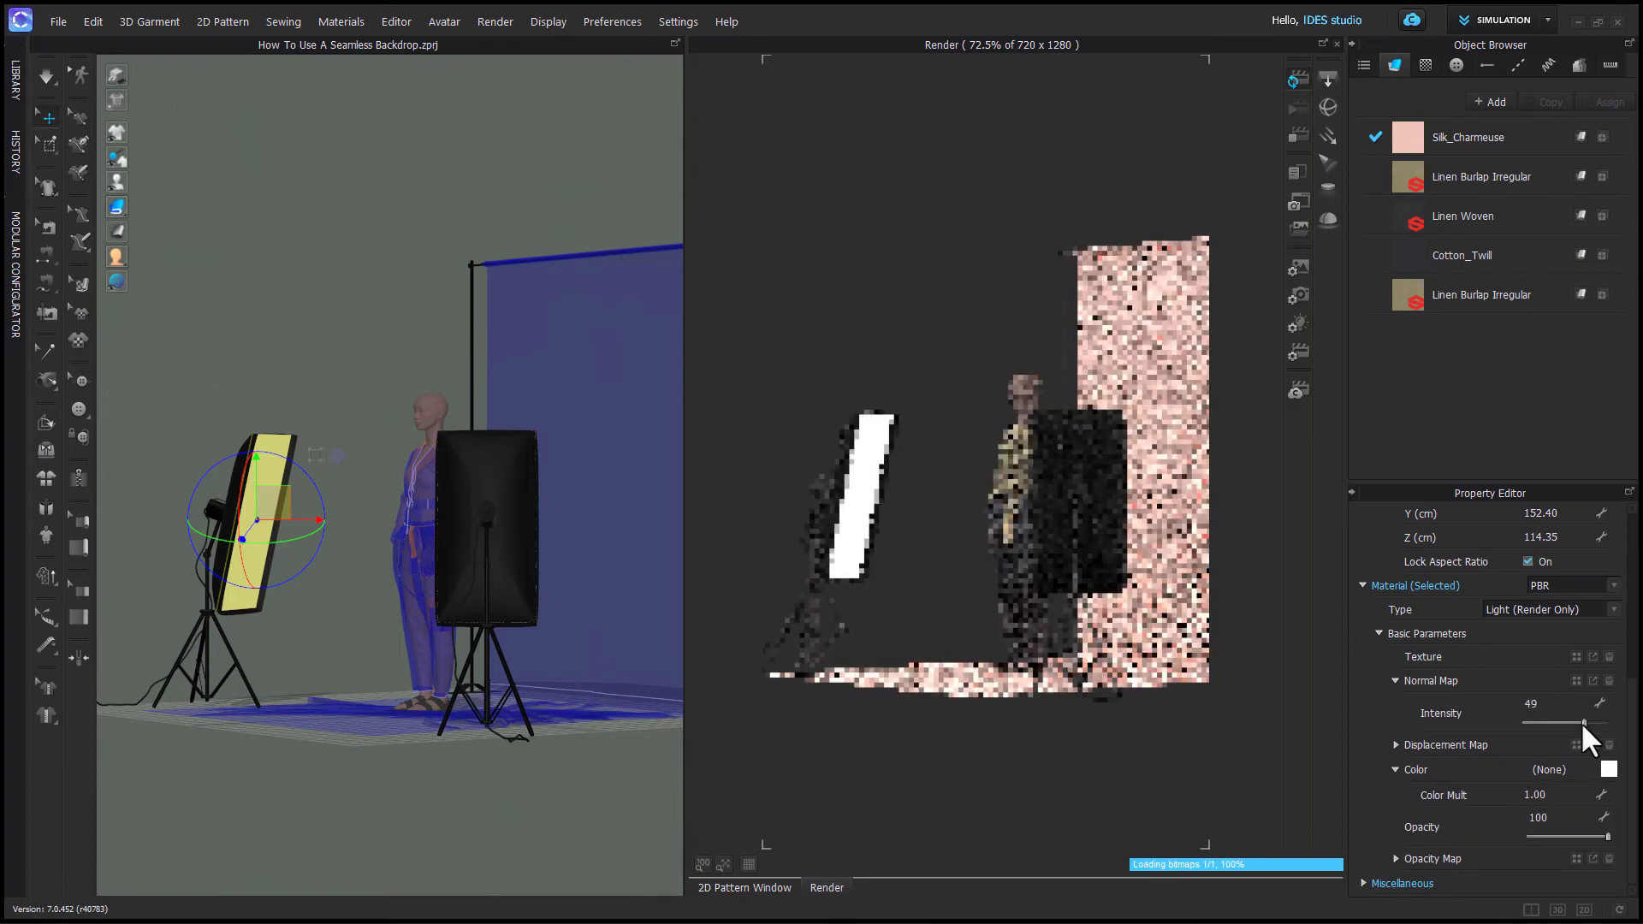
right_click_drag(397, 710, 459, 722)
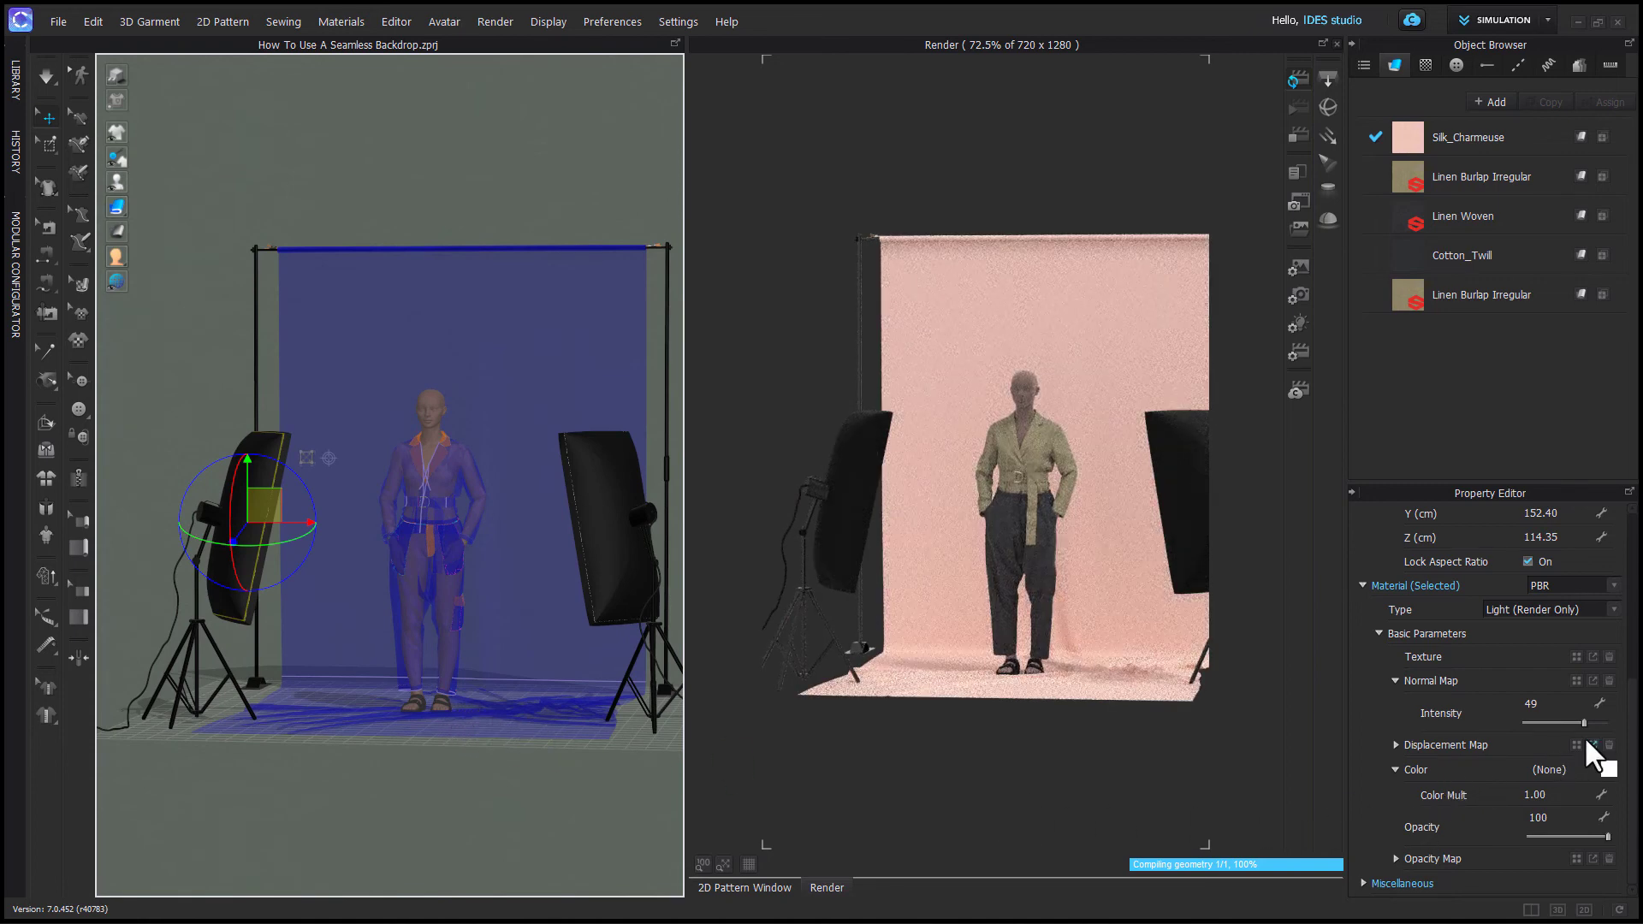
left_click_drag(1584, 721, 1542, 726)
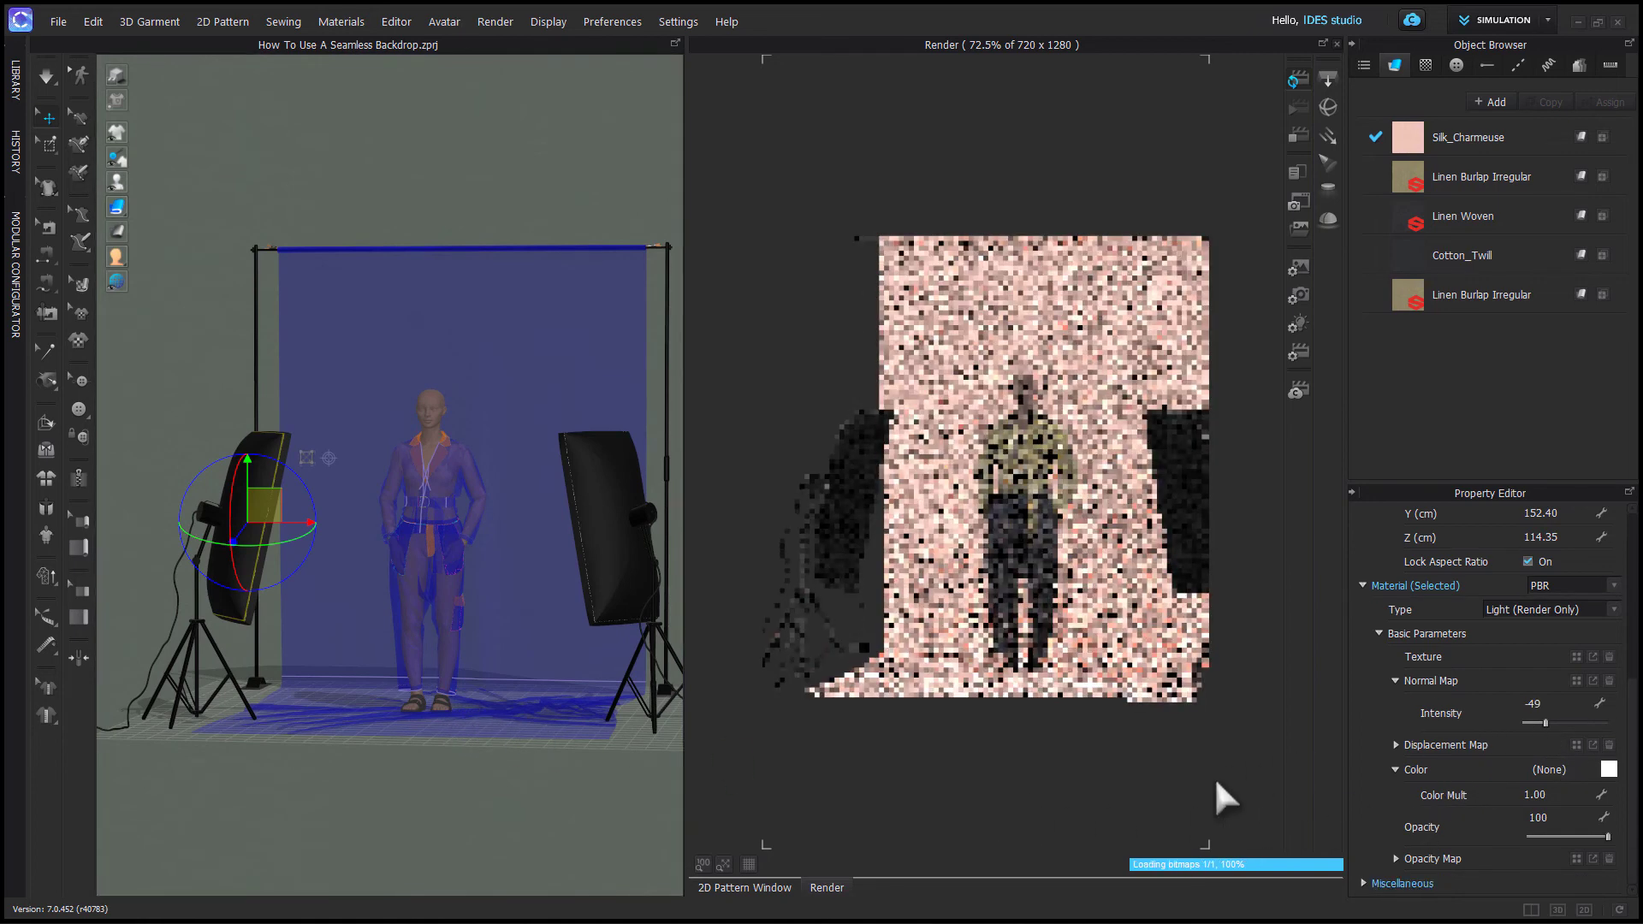
right_click_drag(402, 689, 304, 695)
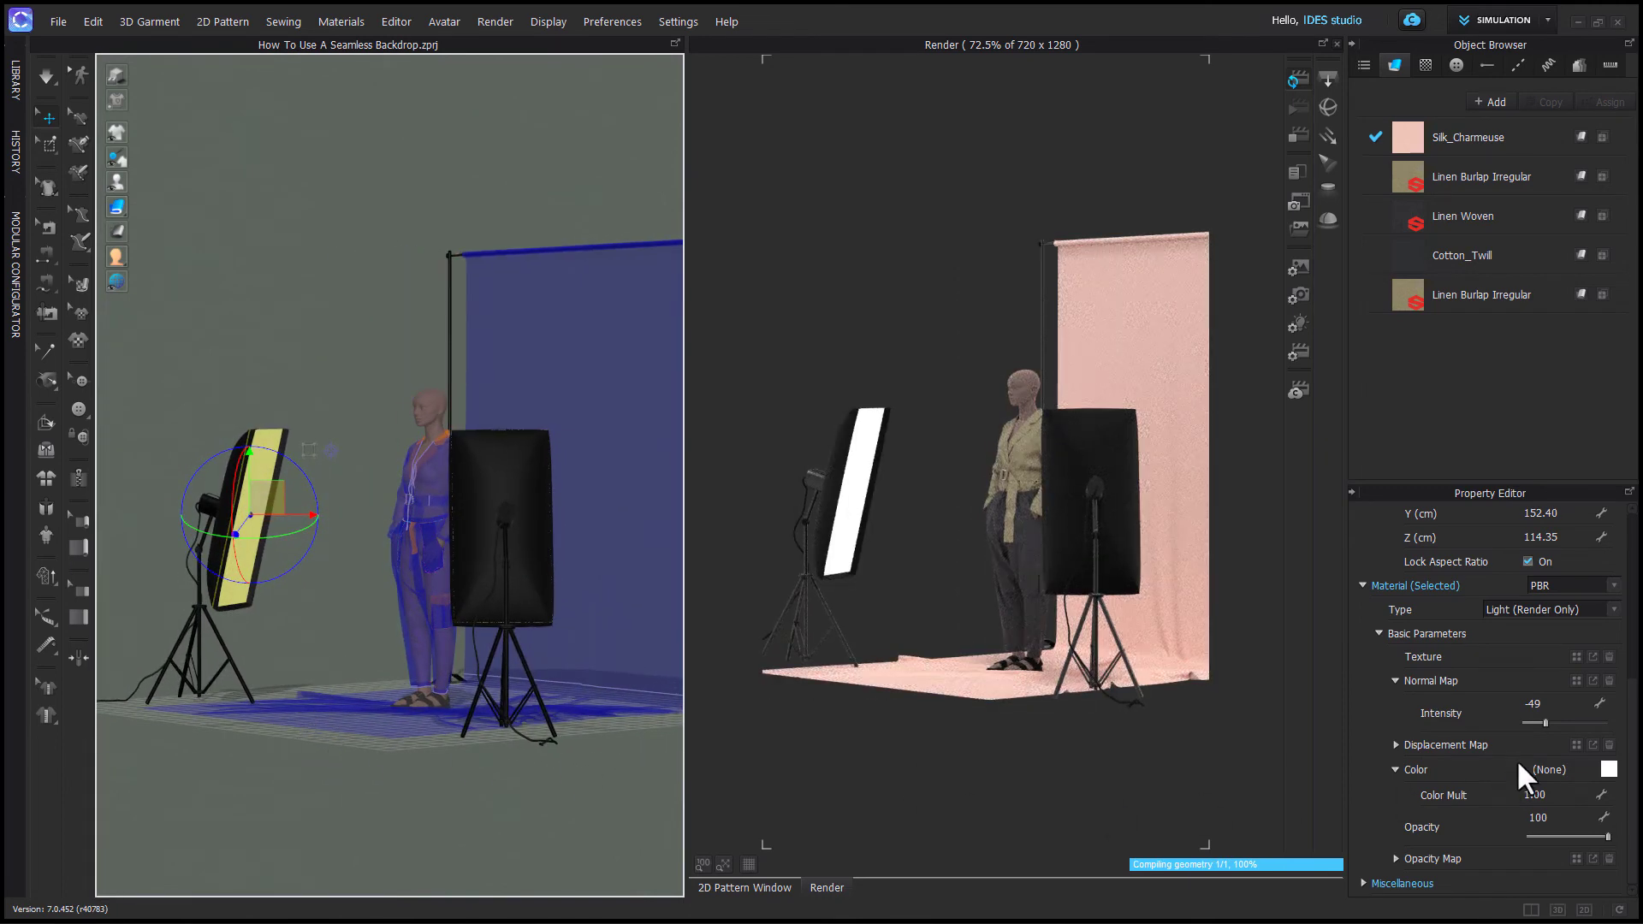
left_click(308, 746)
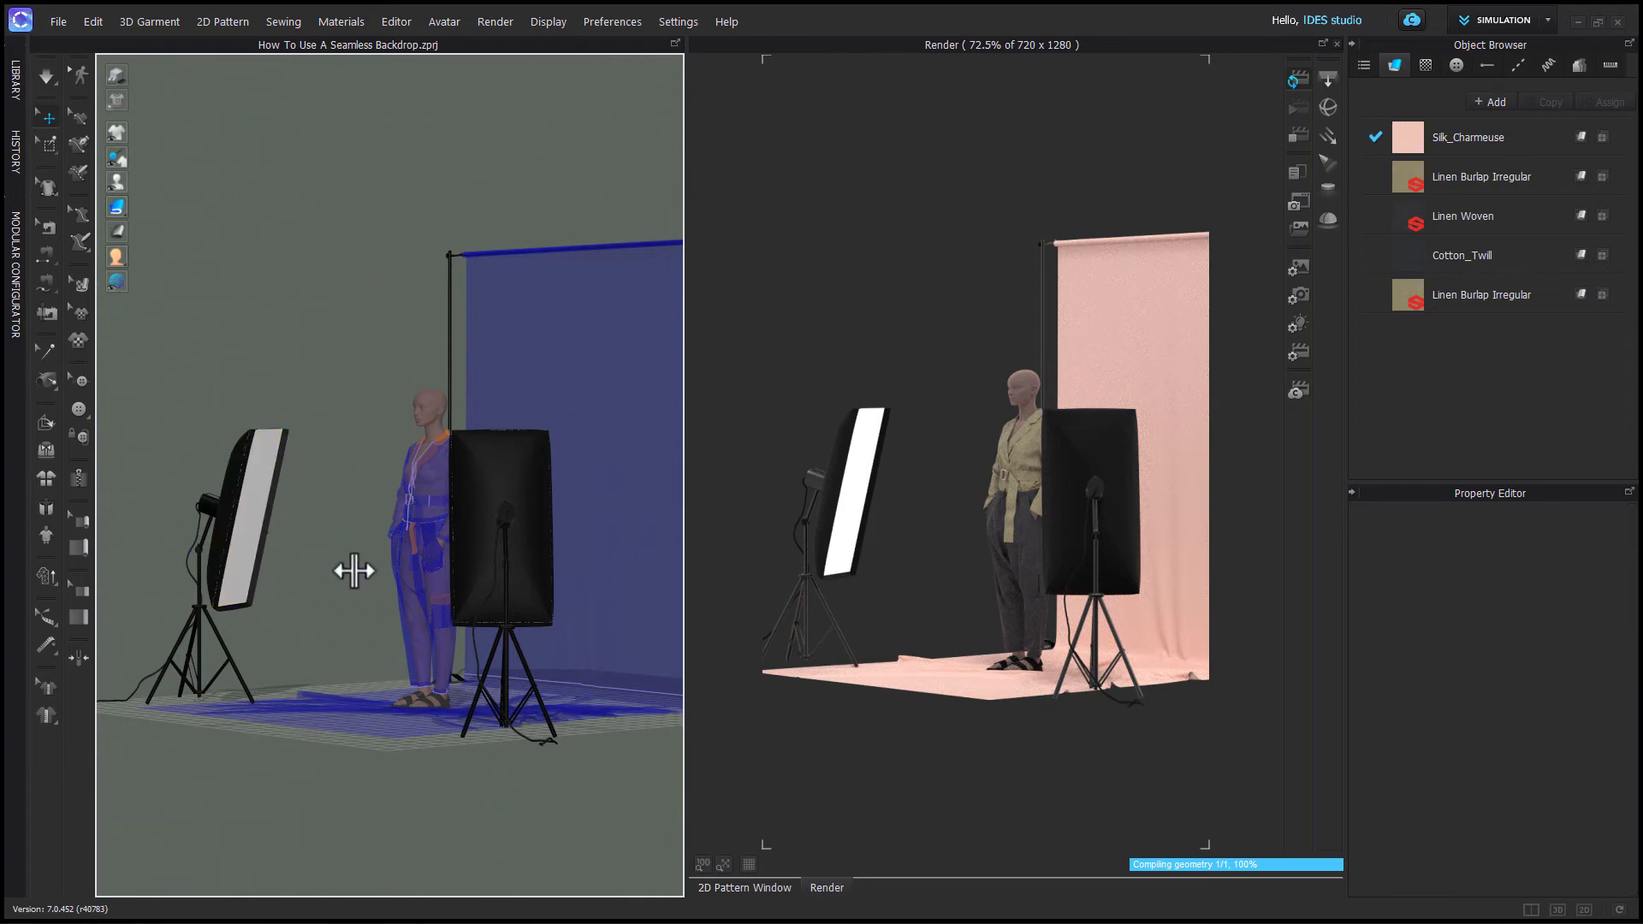
- Add a rectangle light and raise it to about the avatar's waist height
left_click(1297, 135)
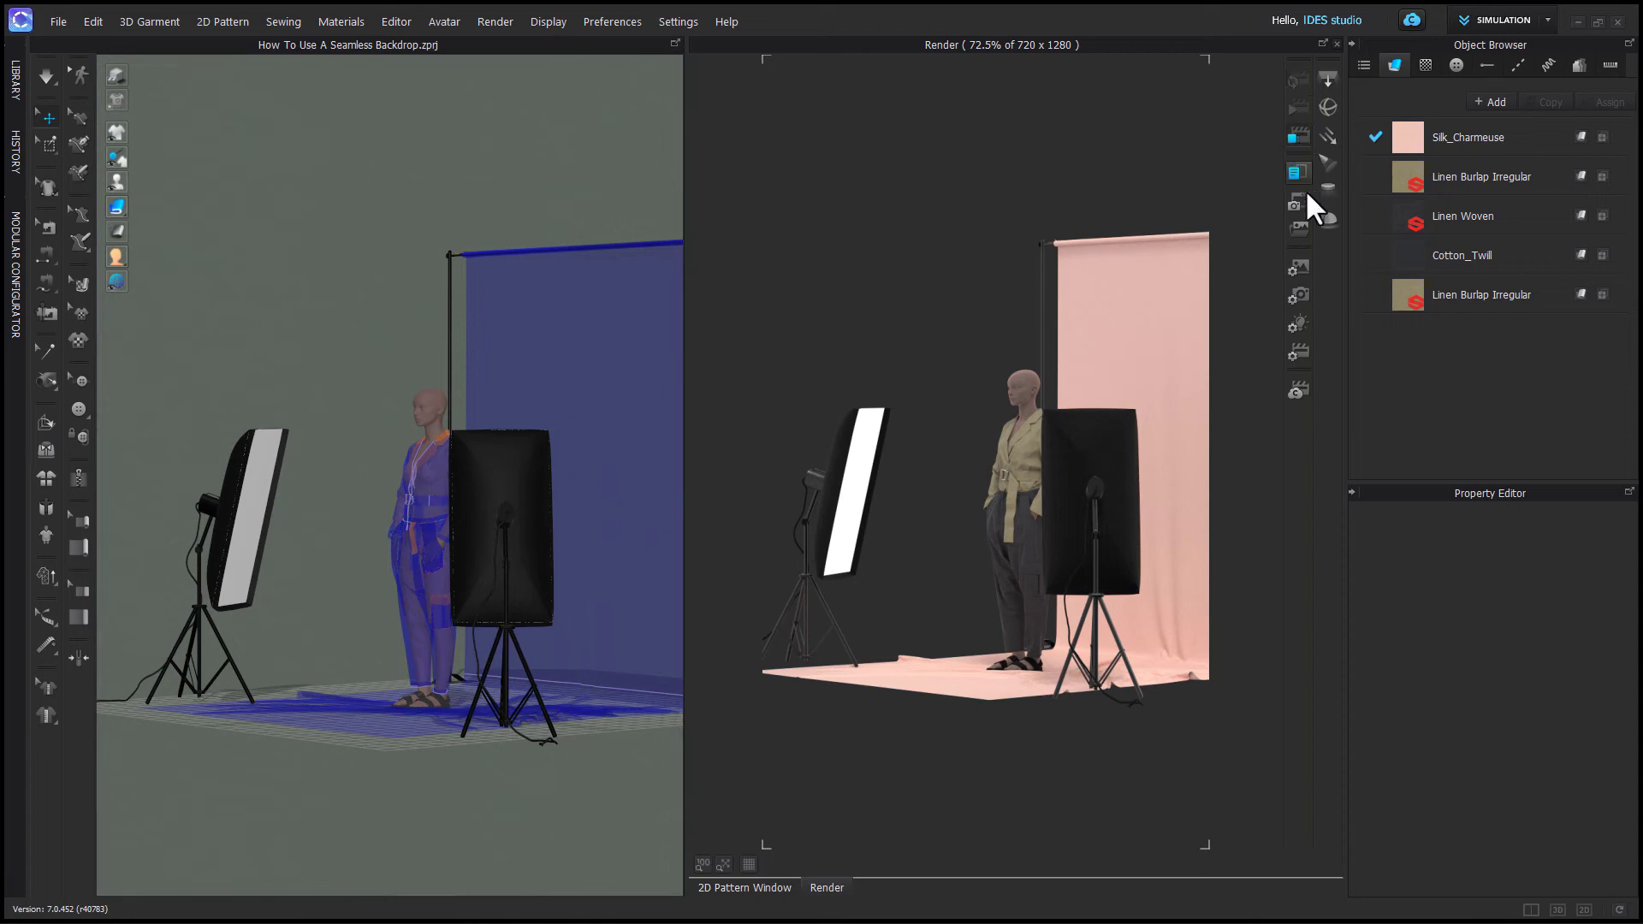
left_click(1327, 82)
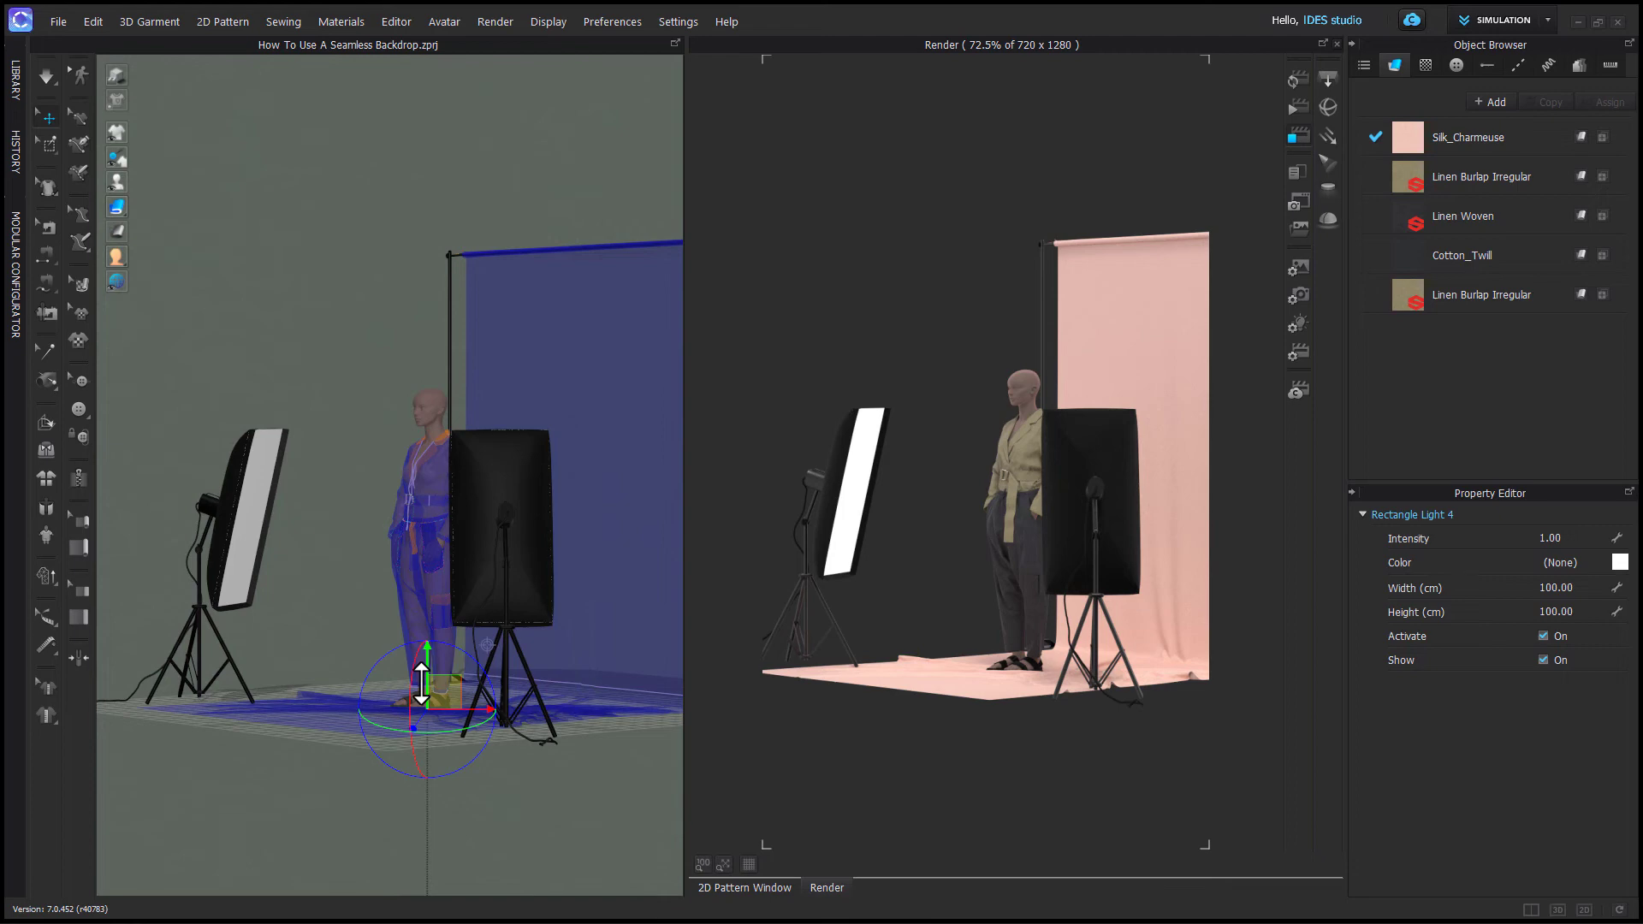
left_click_drag(421, 682, 473, 823)
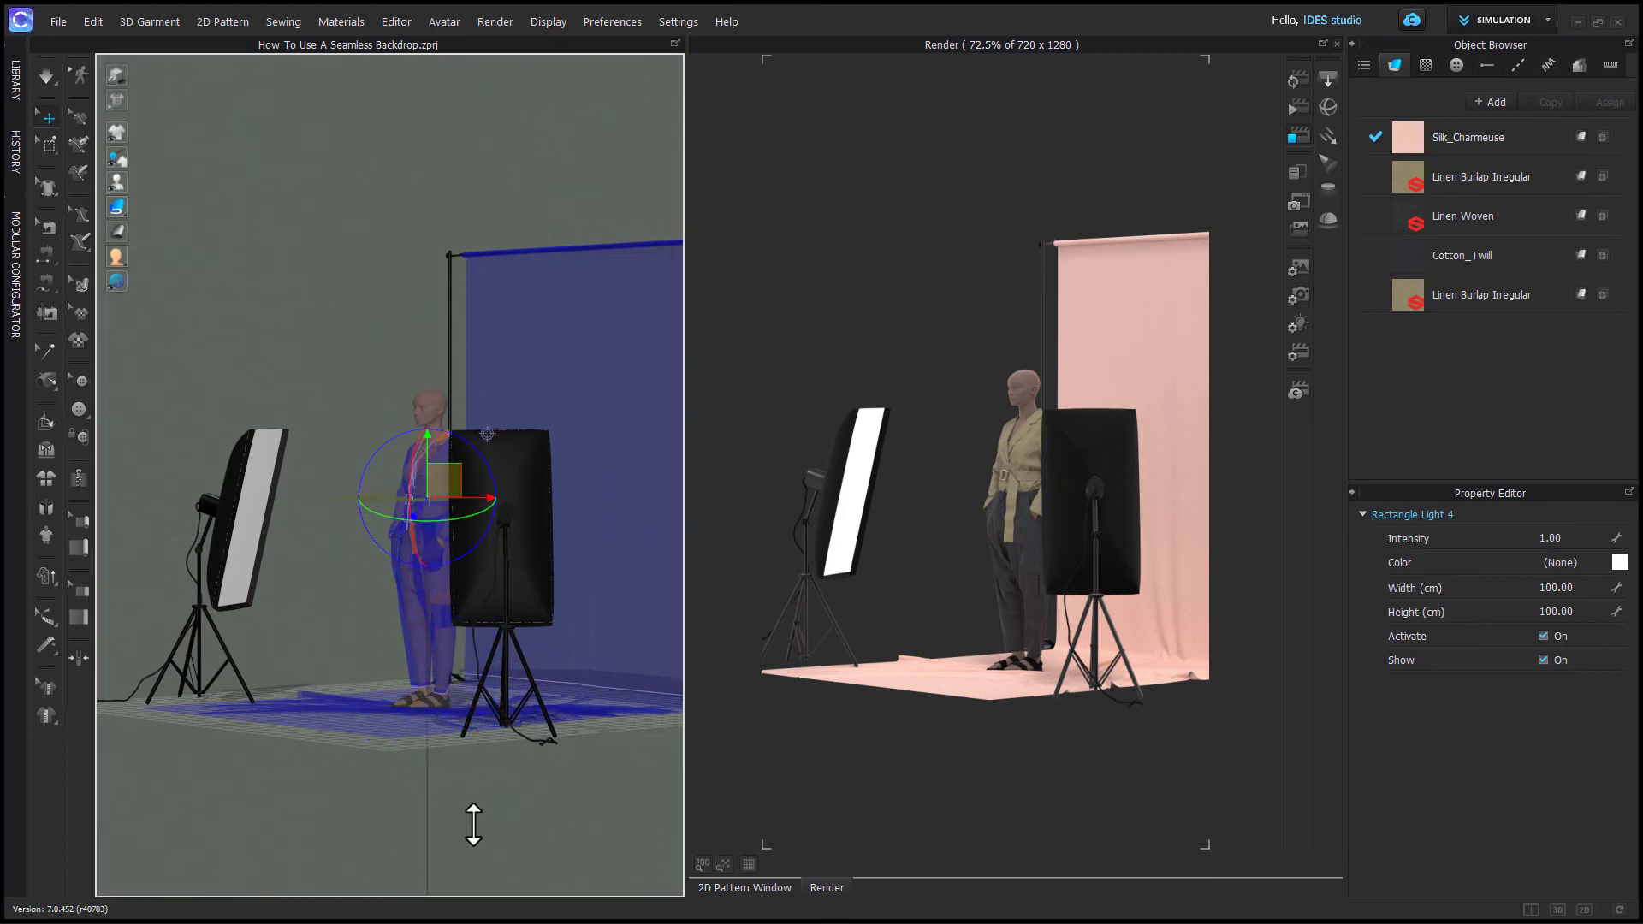
right_click_drag(473, 824, 522, 799)
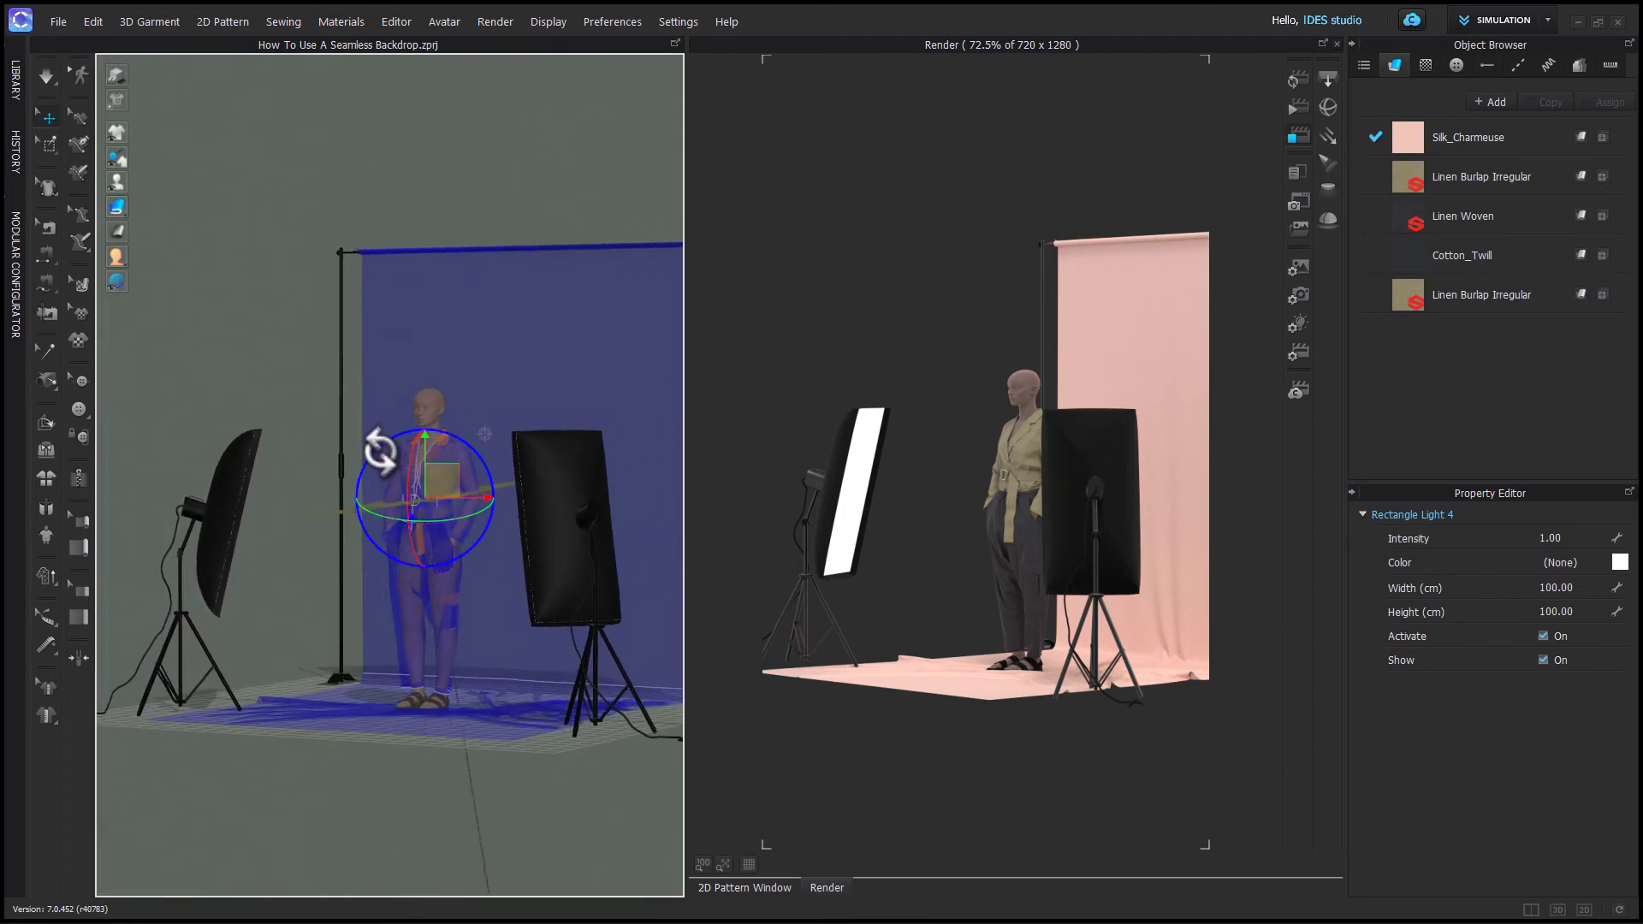
- Rotate and position the rectangle light in front of the left softbox, facing the avatar
right_click_drag(470, 488, 415, 525)
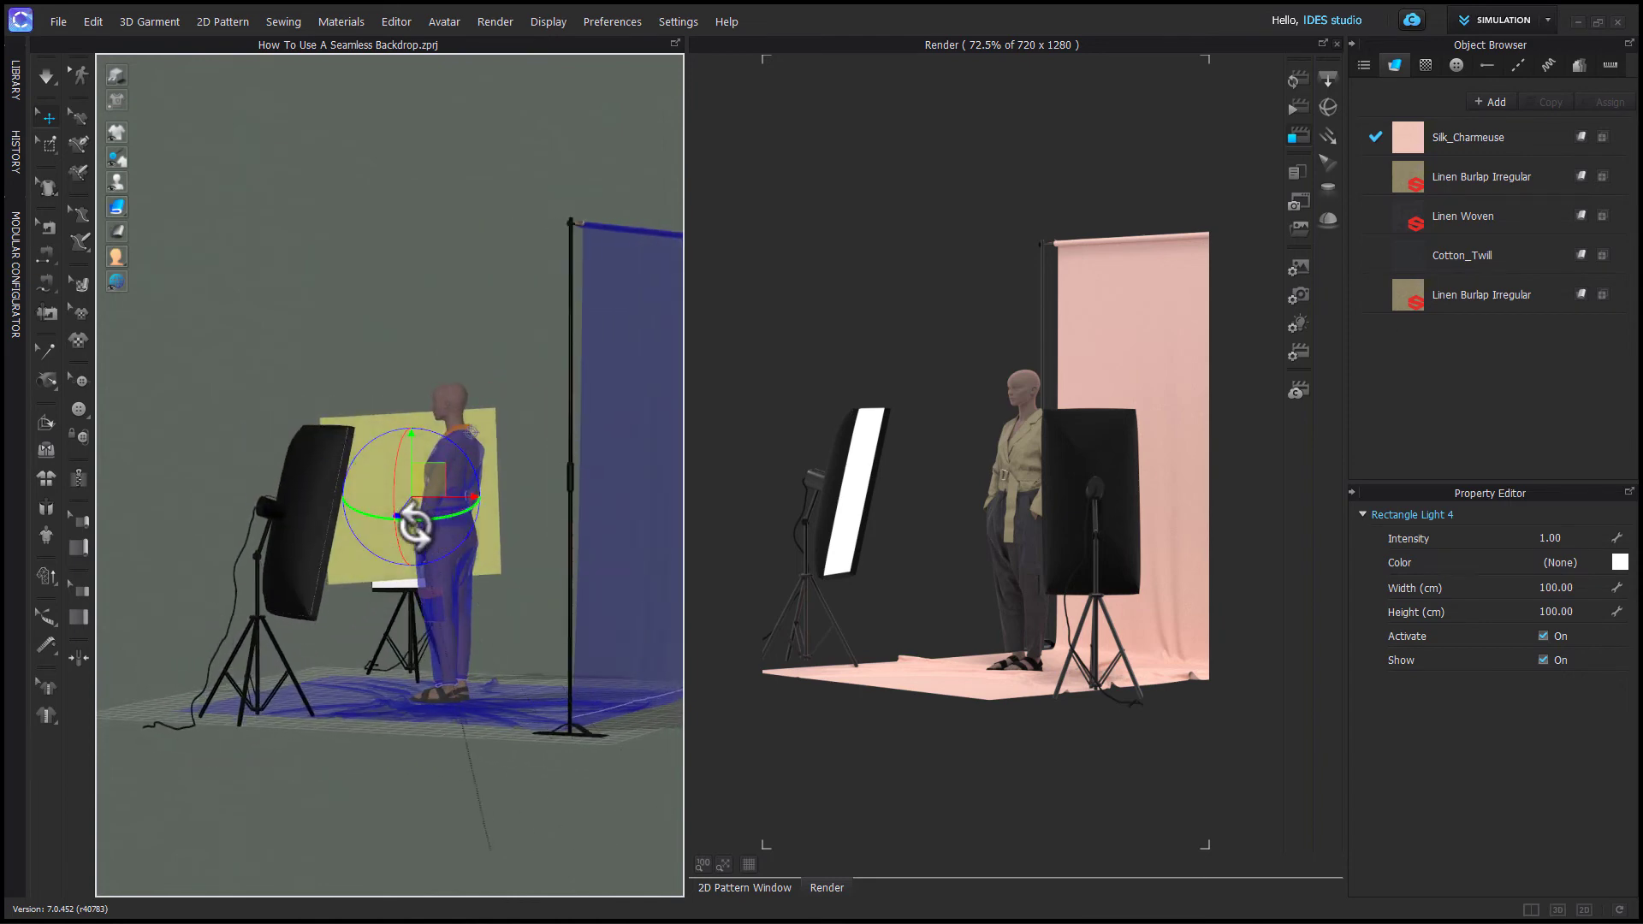
left_click_drag(415, 525, 433, 527)
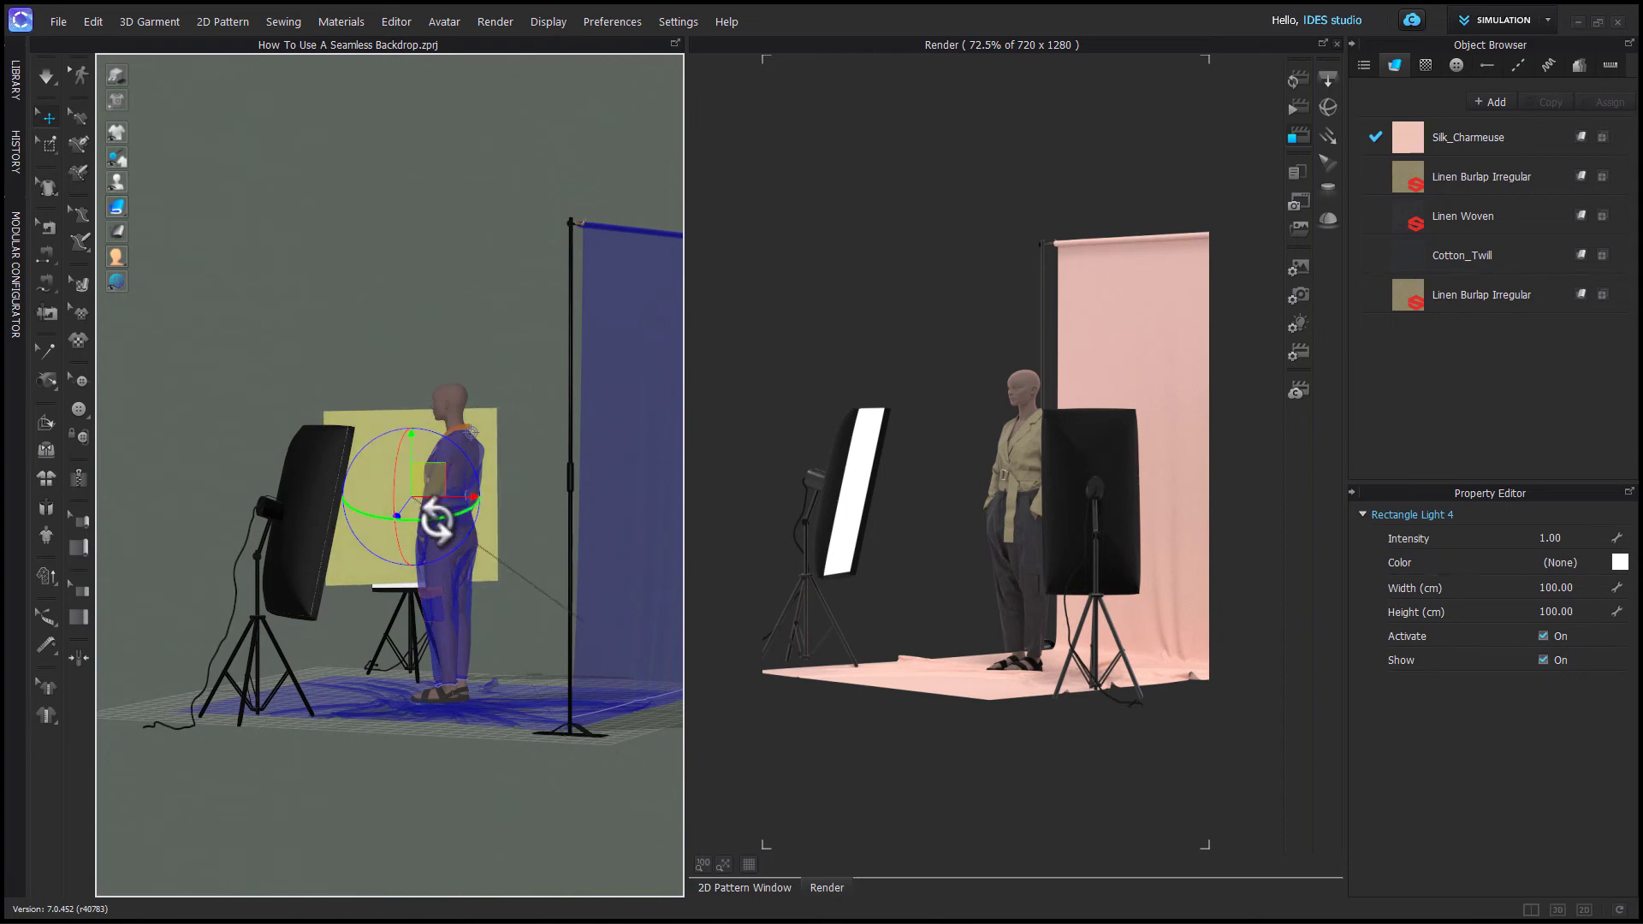
right_click_drag(425, 707, 638, 696)
scroll(282, 682, "up", 3)
middle_click_drag(282, 682, 493, 712)
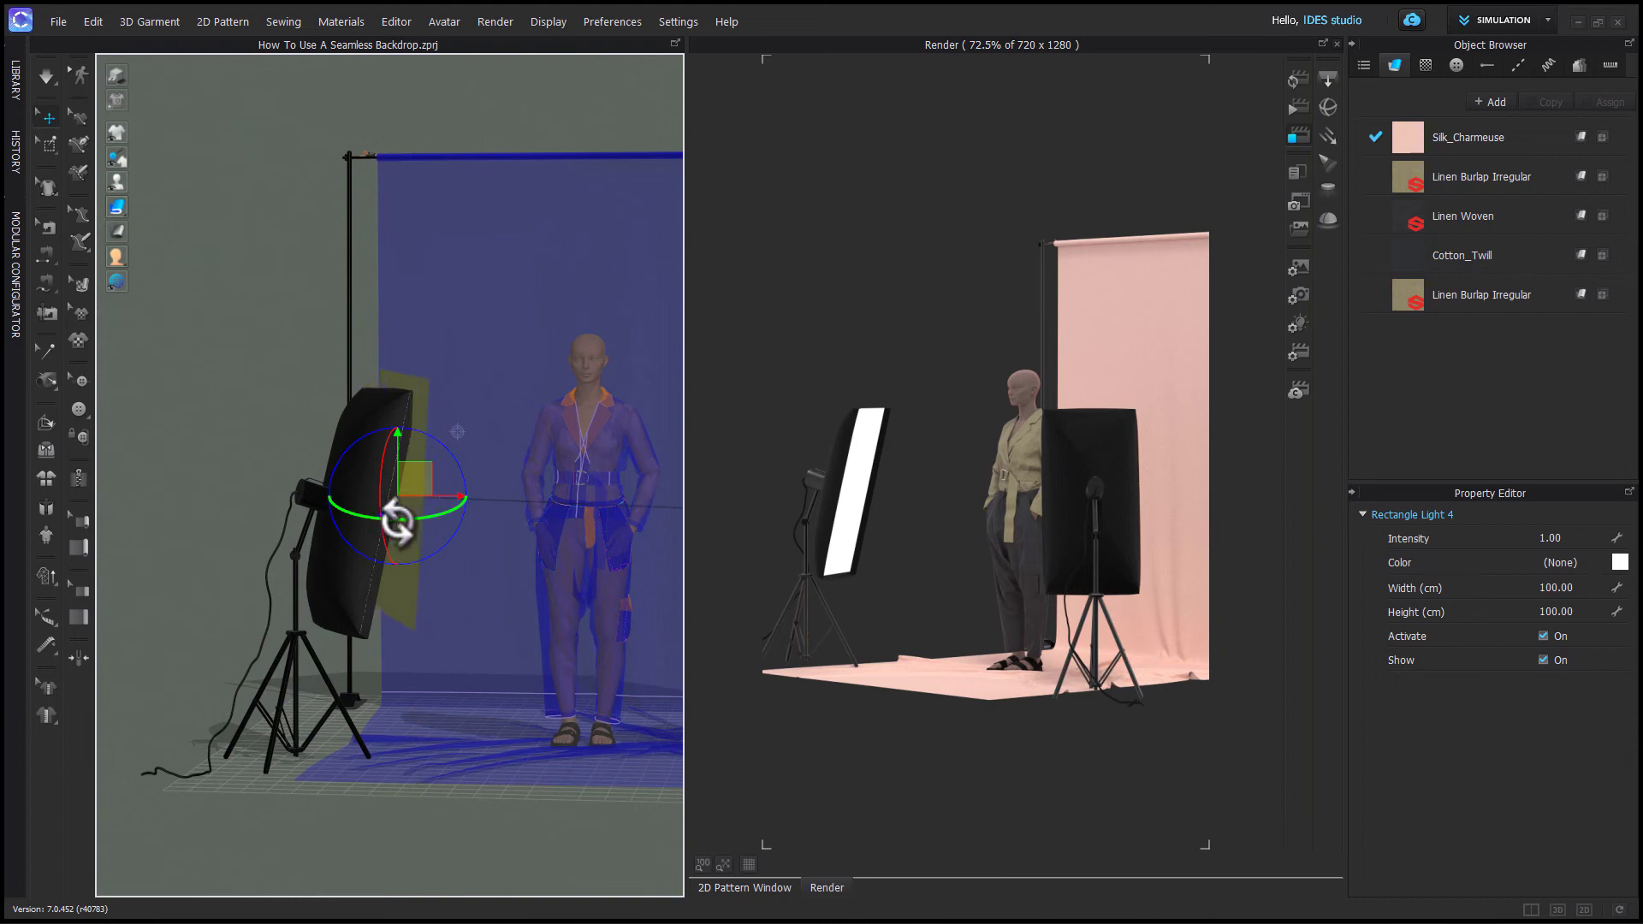
mouse_move(447, 631)
right_mouse_down()
mouse_move(403, 630)
mouse_move(419, 633)
right_mouse_up()
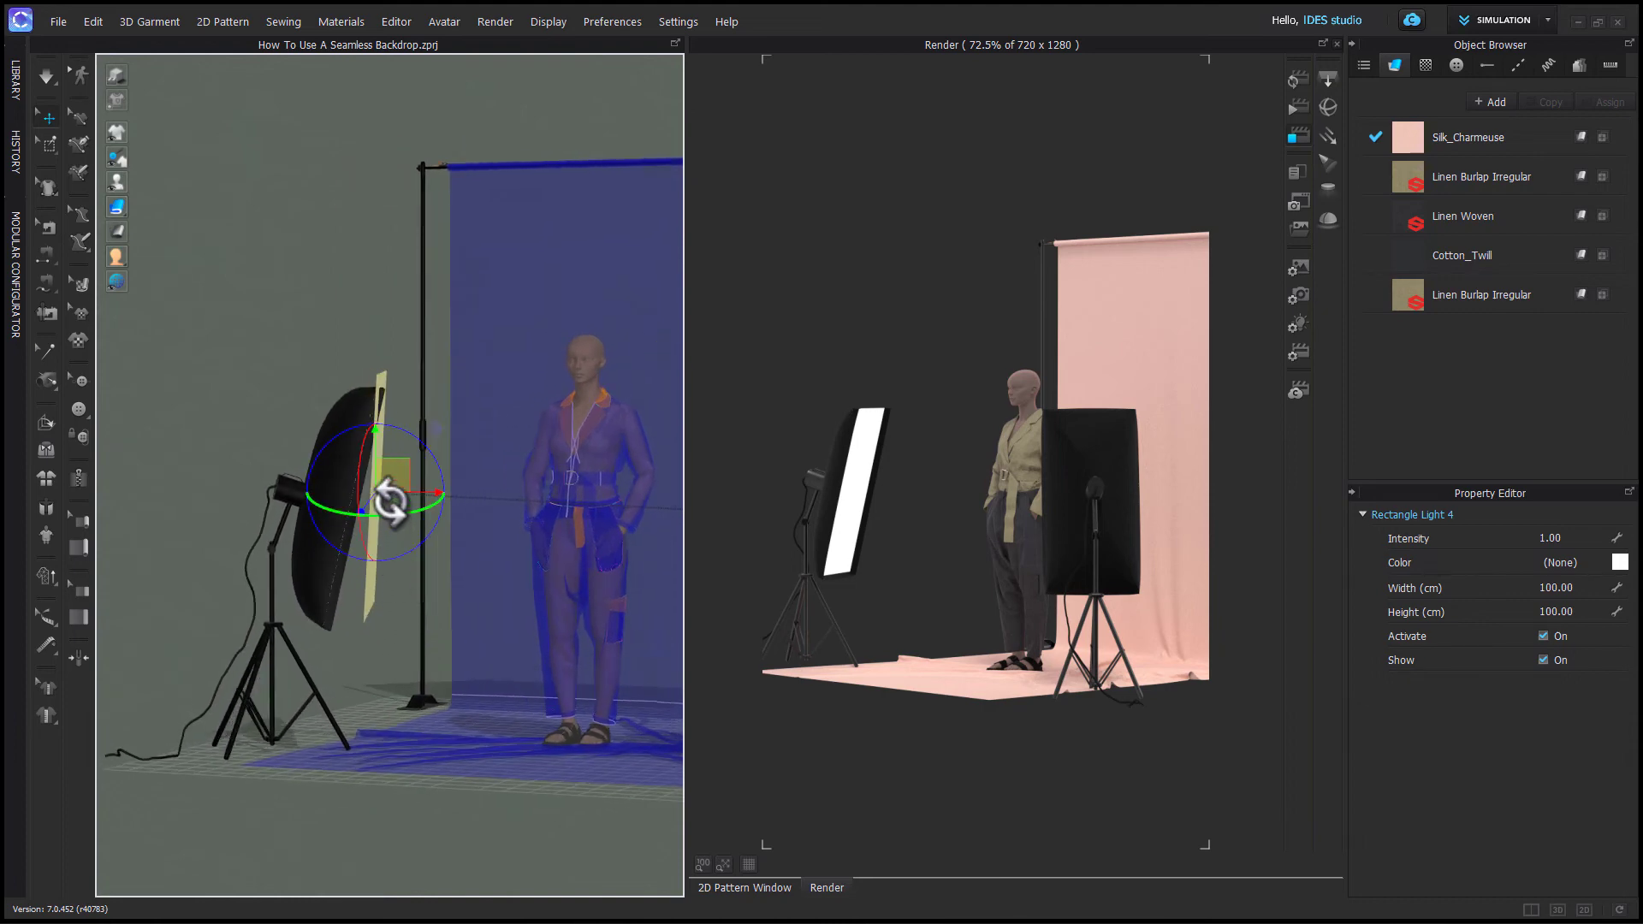
left_click_drag(421, 447, 430, 454)
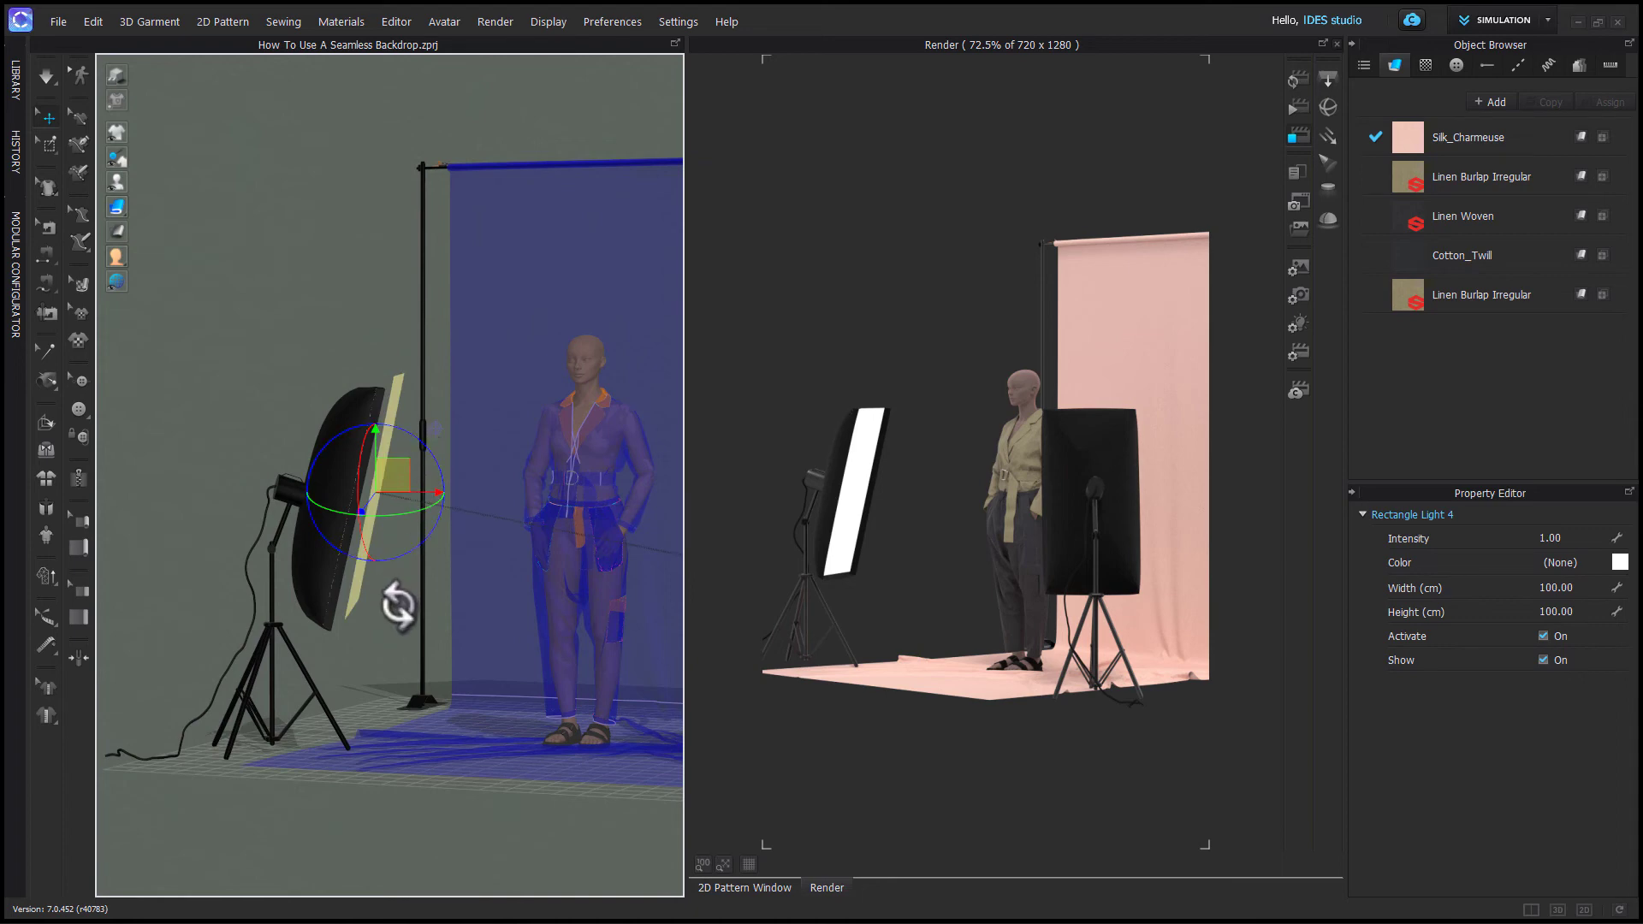
left_click_drag(403, 513, 409, 520)
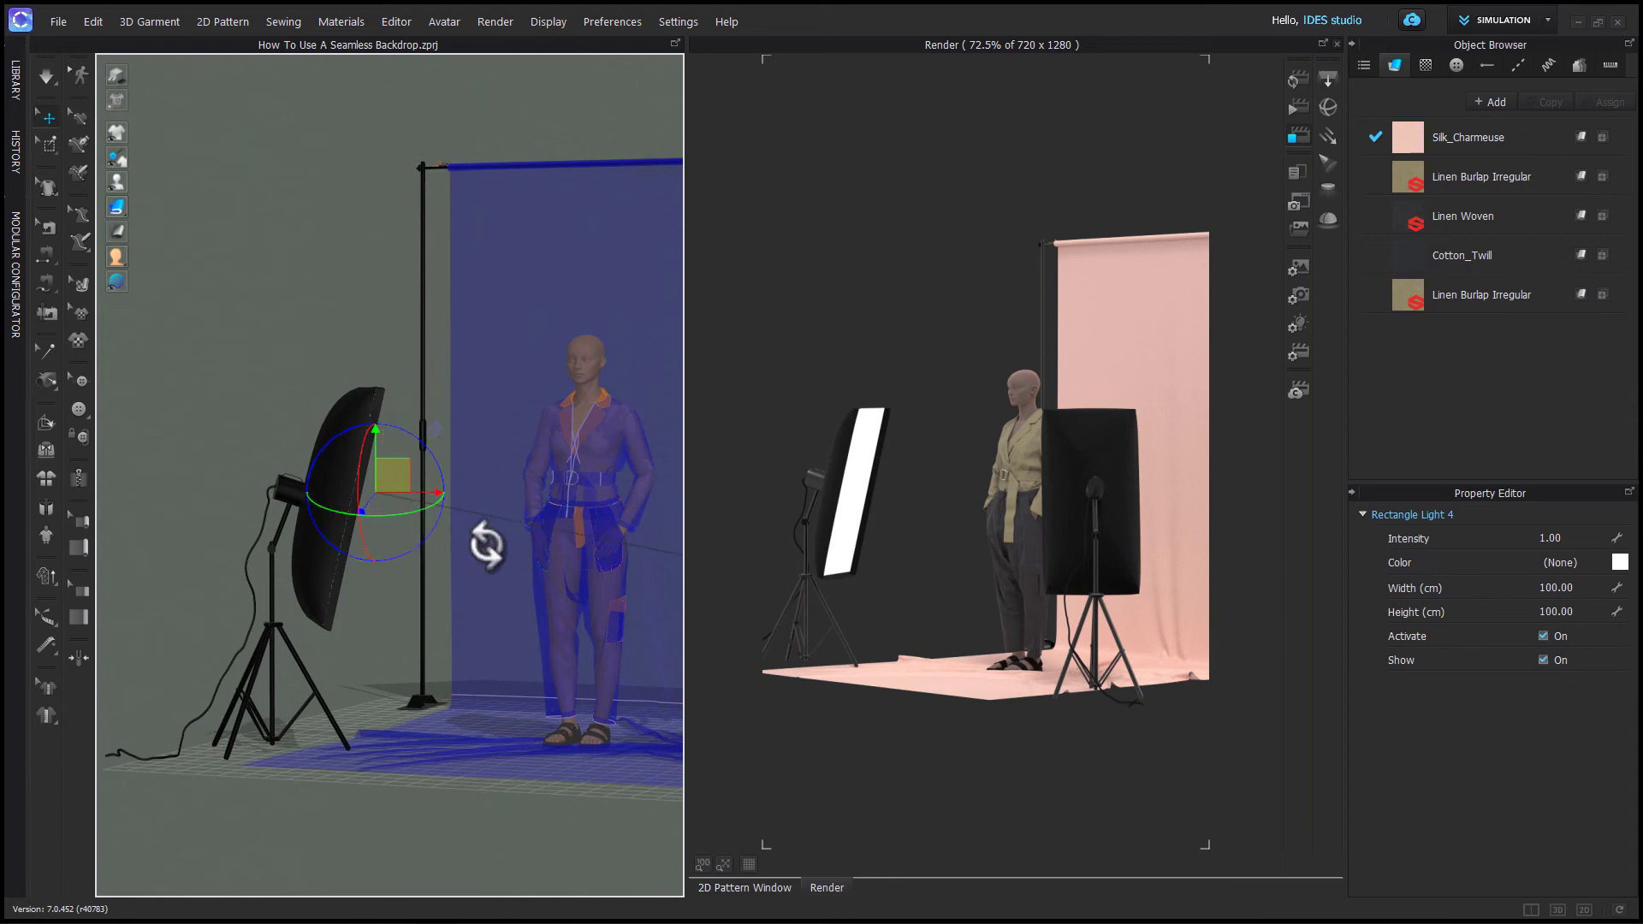
right_click_drag(403, 611, 355, 616)
left_click_drag(401, 466, 395, 476)
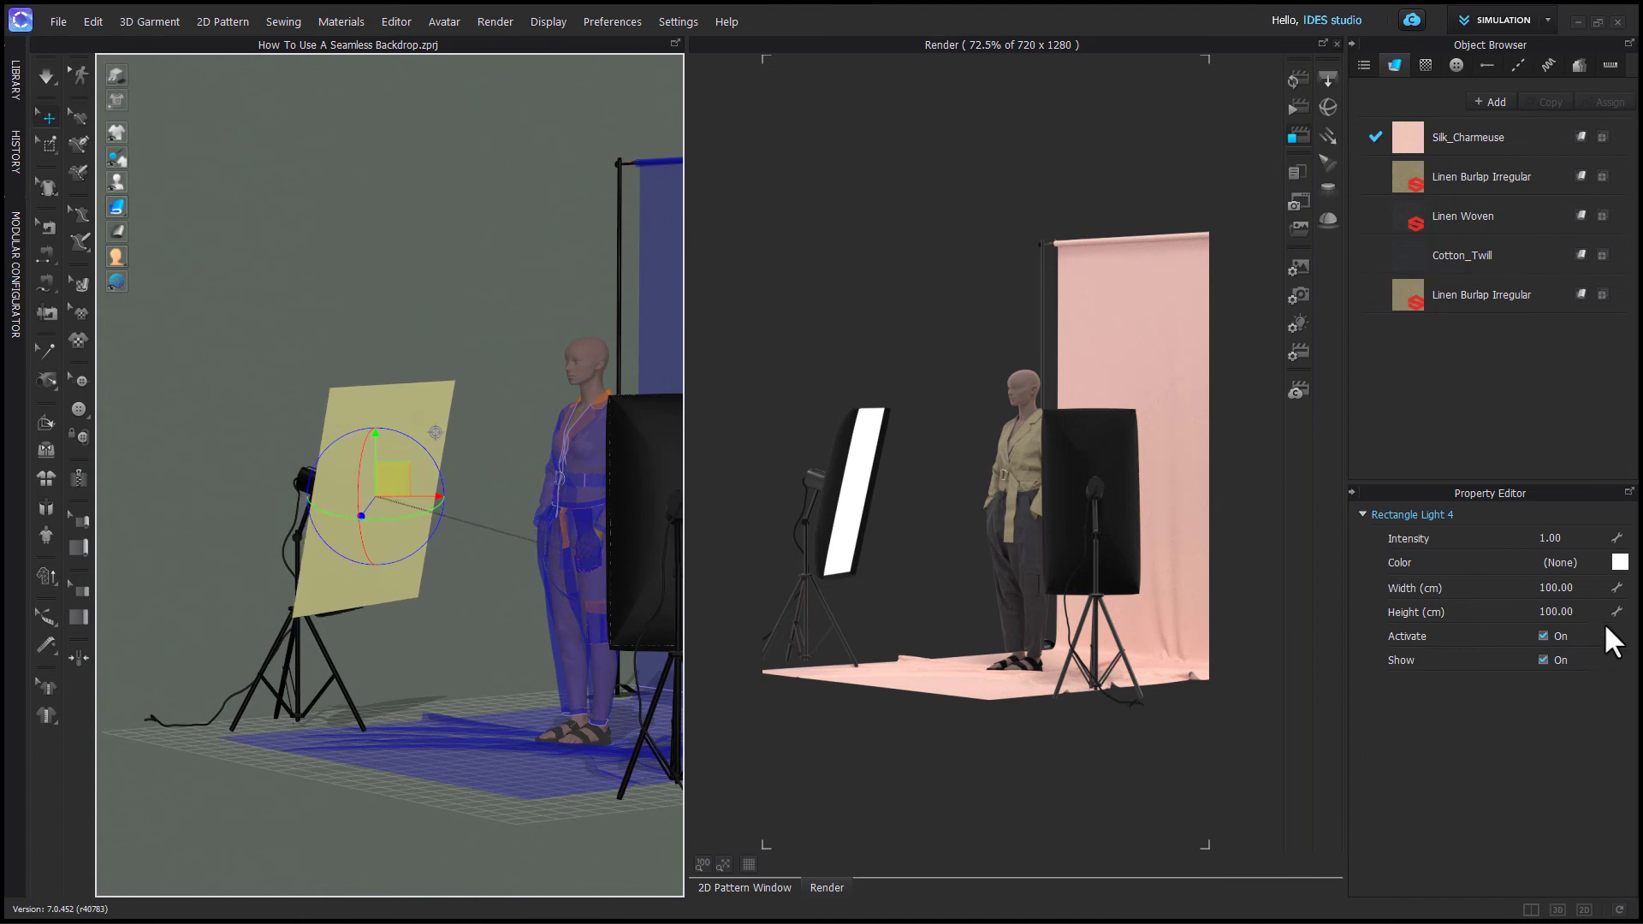
- Set the rectangle light's height to 95 cm
left_click(1587, 611)
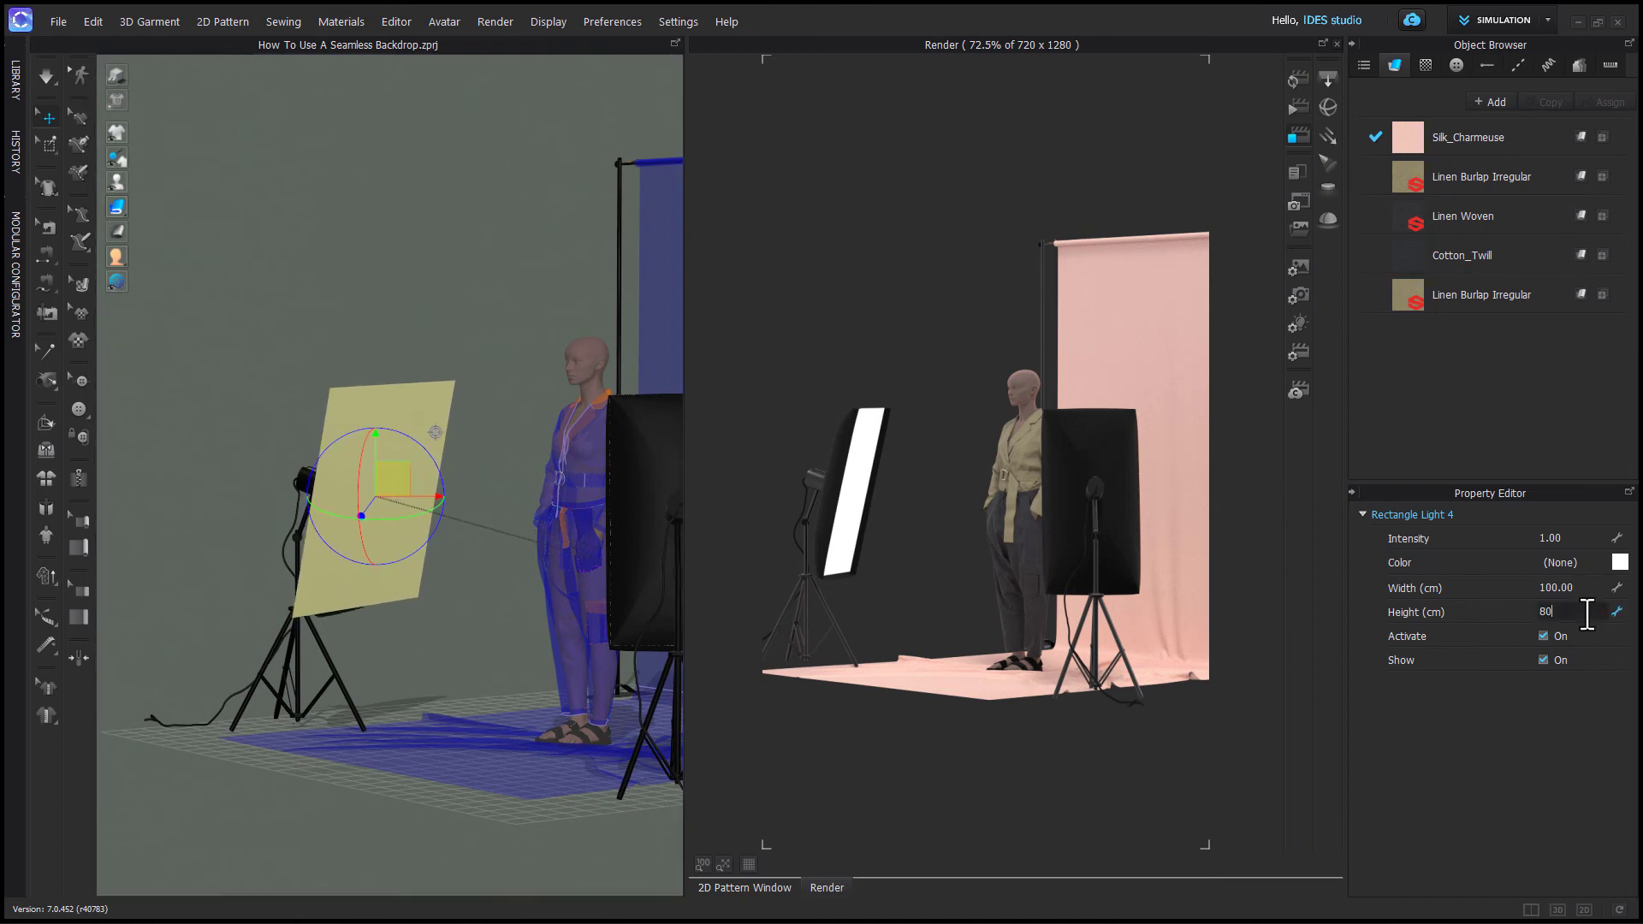
key("Return")
left_click(1587, 612)
type("95")
key("Return")
- Set the rectangle light's width to 45 cm
left_click(1580, 590)
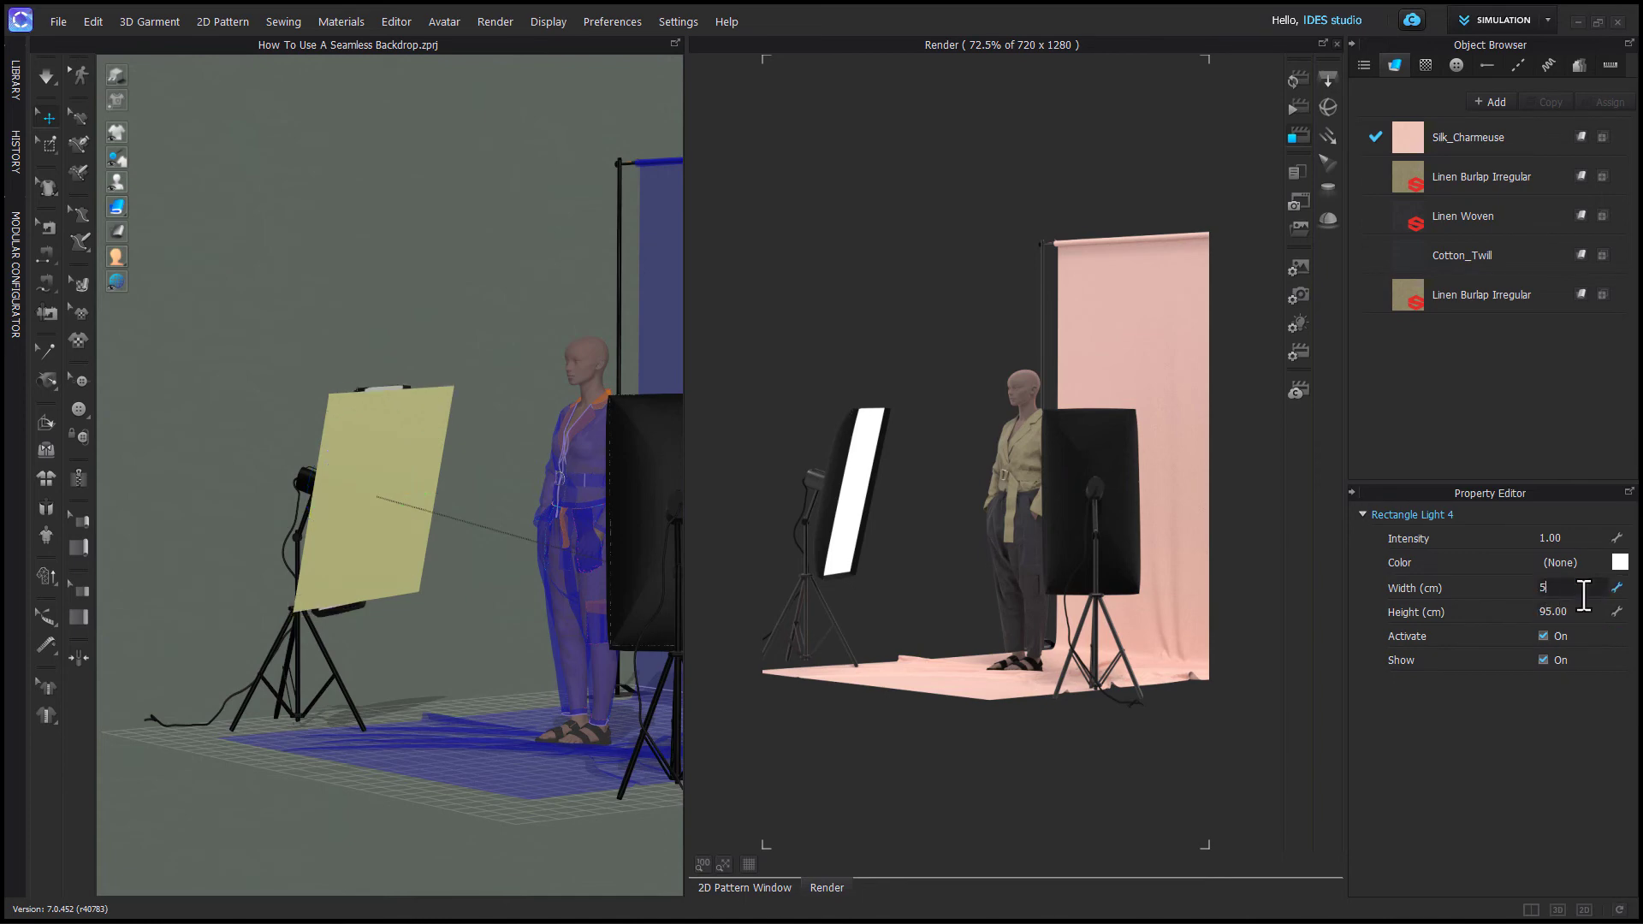
key("Return")
left_click(1584, 594)
type("75")
key("Return")
right_click_drag(494, 603, 462, 603)
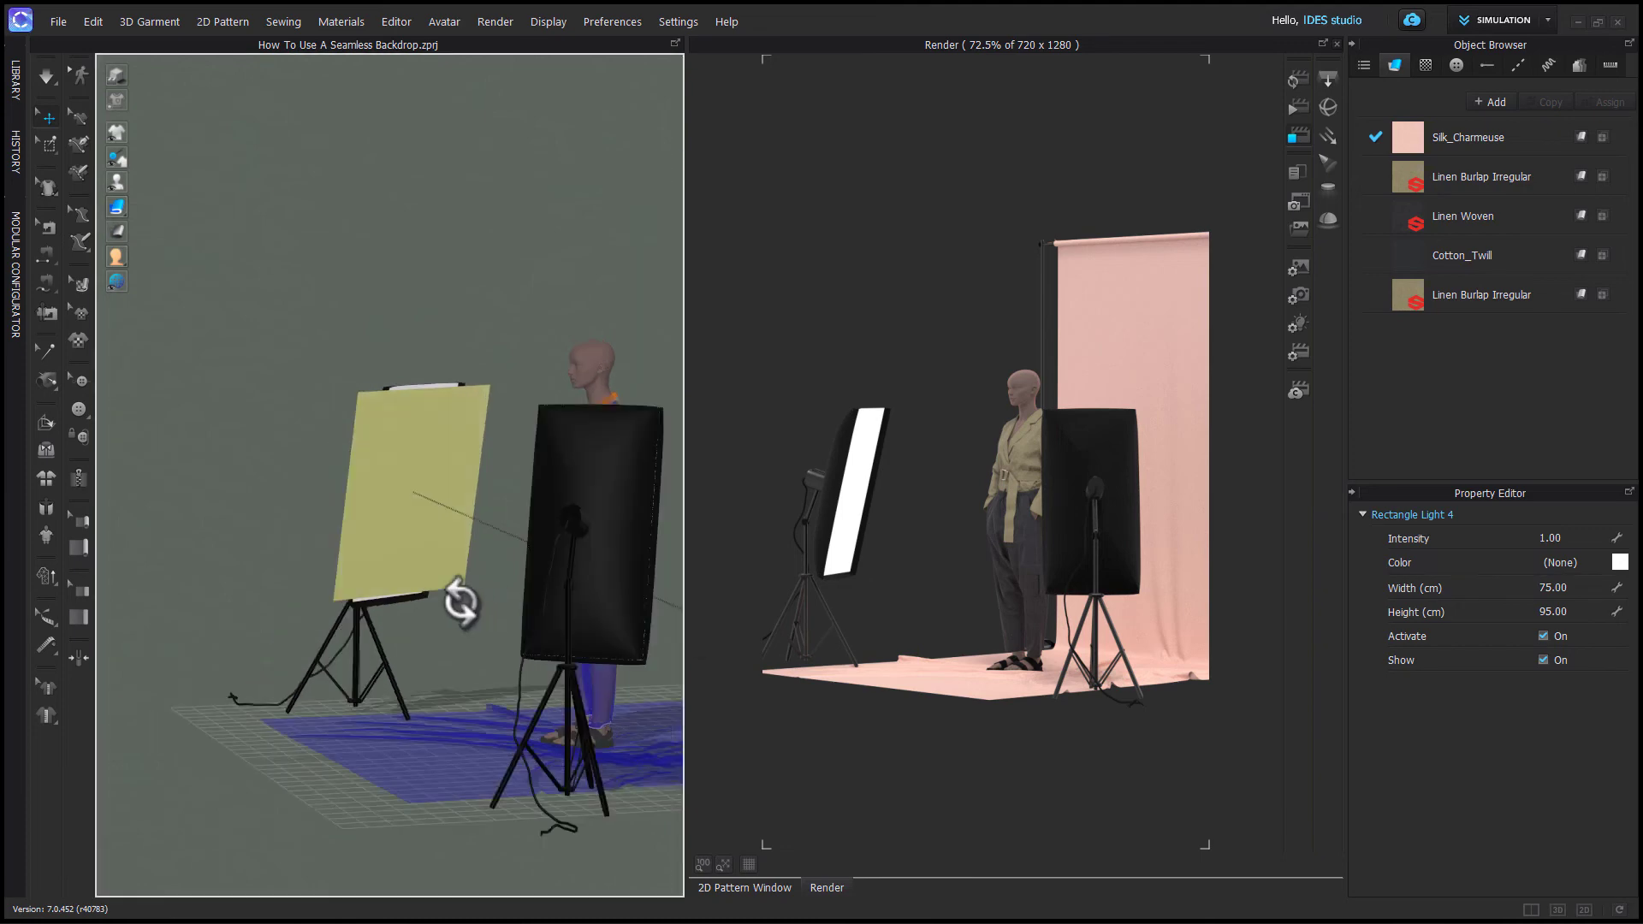
left_click(1590, 594)
type("55")
key("Return")
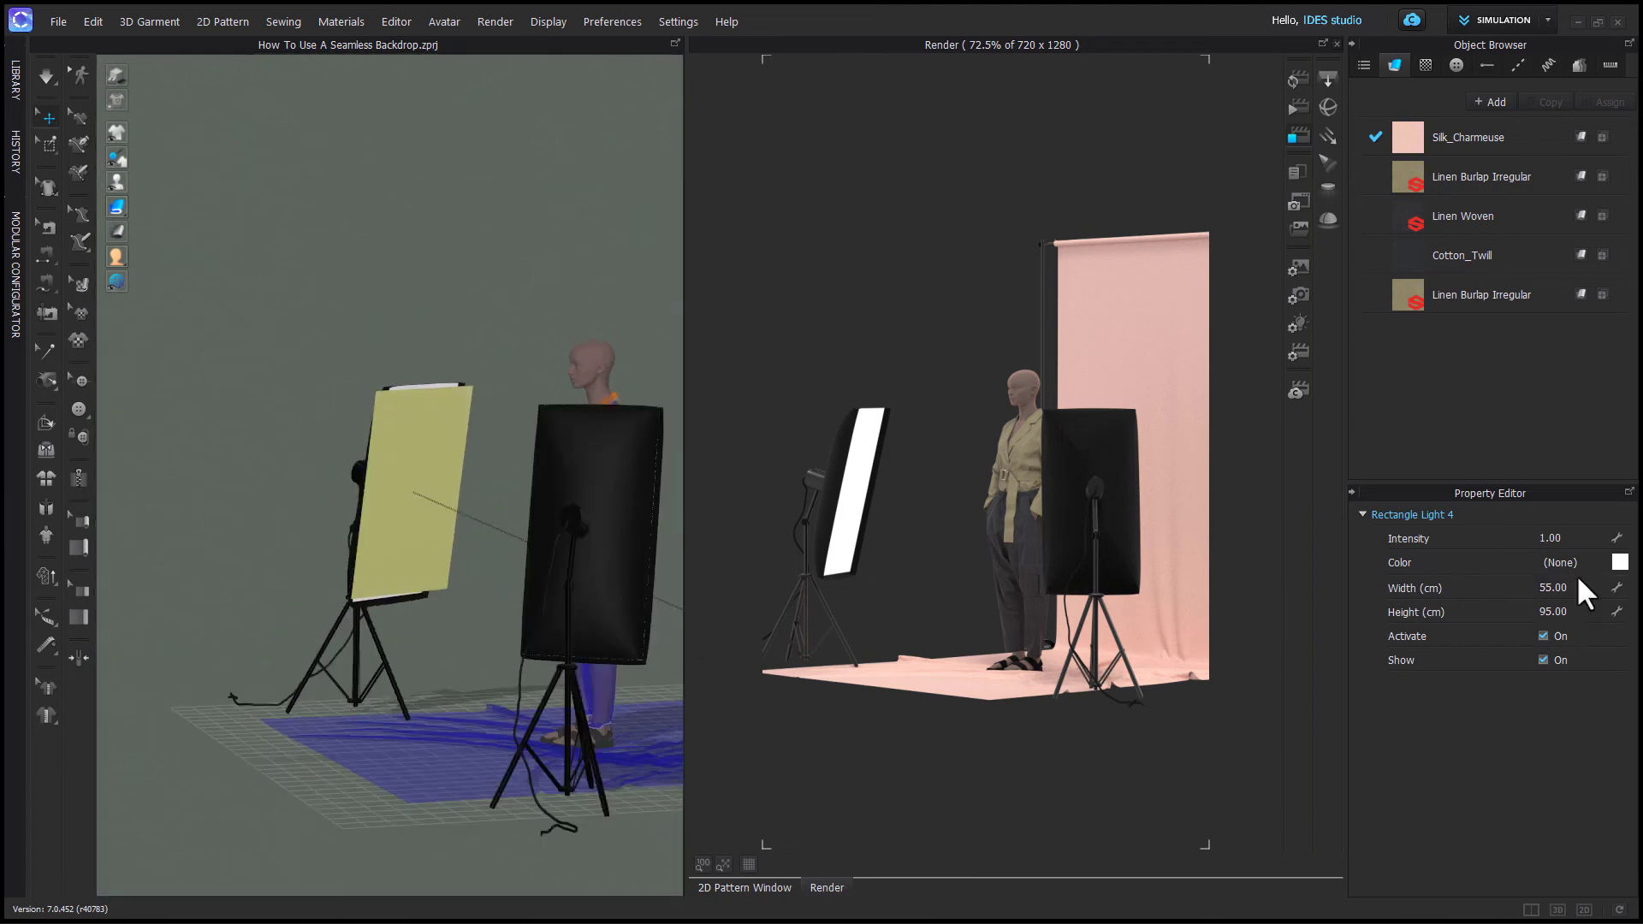
left_click(1586, 588)
type("45")
key("Return")
- Turn off the rectangle light's visibility in the 3D scene while keeping it active
scroll(499, 675, "up", 3)
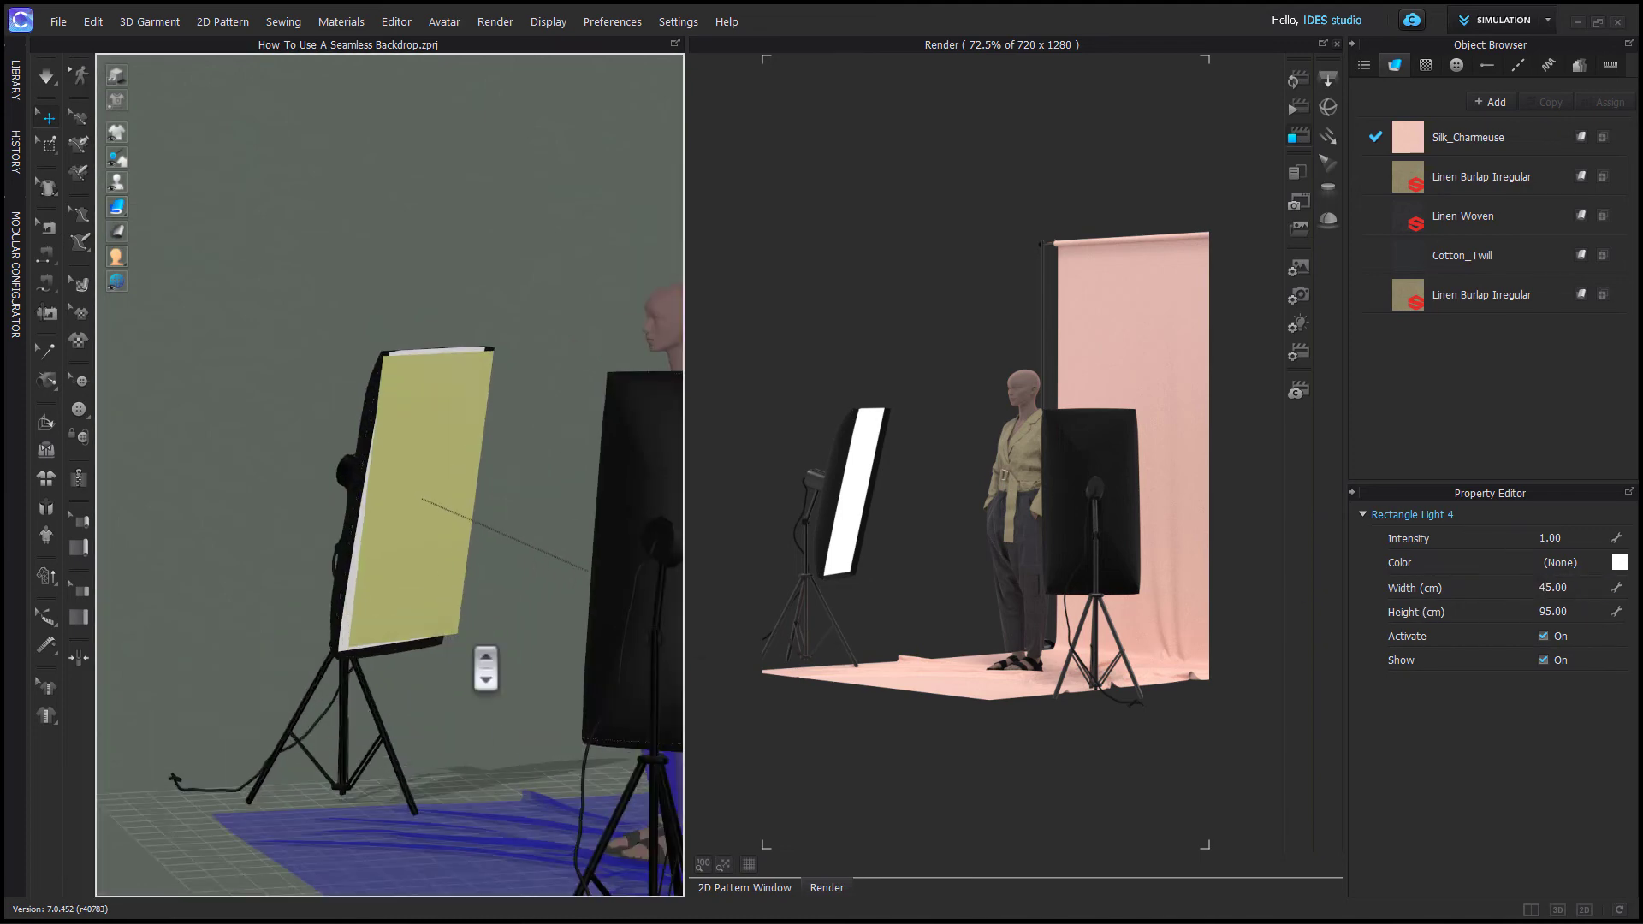
right_click_drag(480, 664, 396, 526)
left_click_drag(396, 526, 431, 651)
right_click_drag(430, 651, 366, 568)
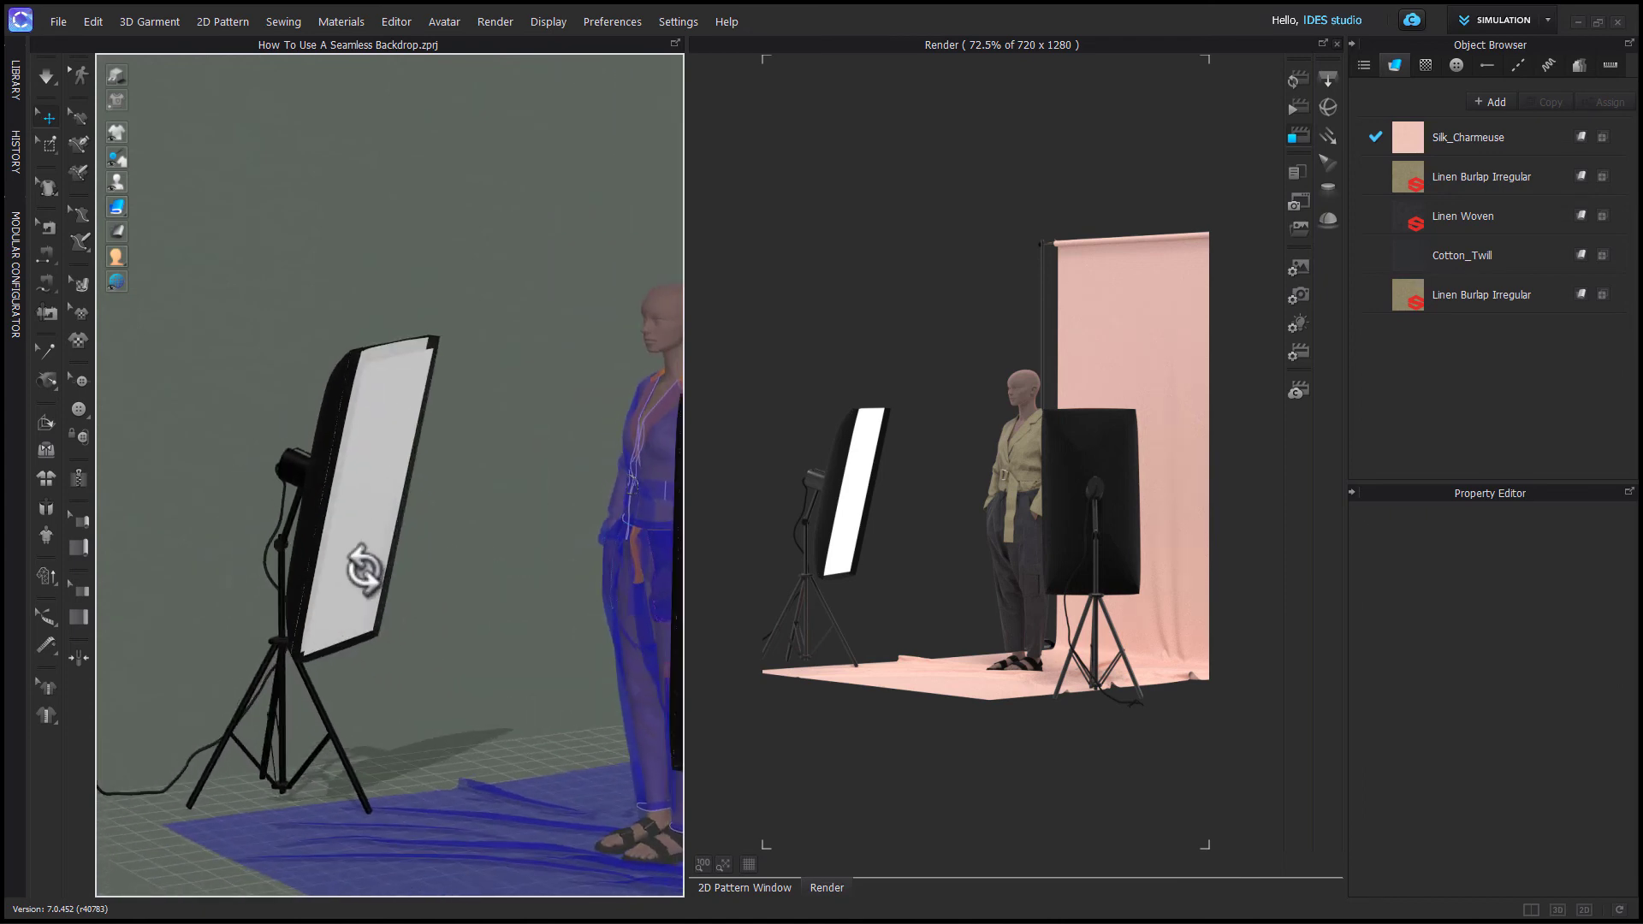
left_click(366, 548)
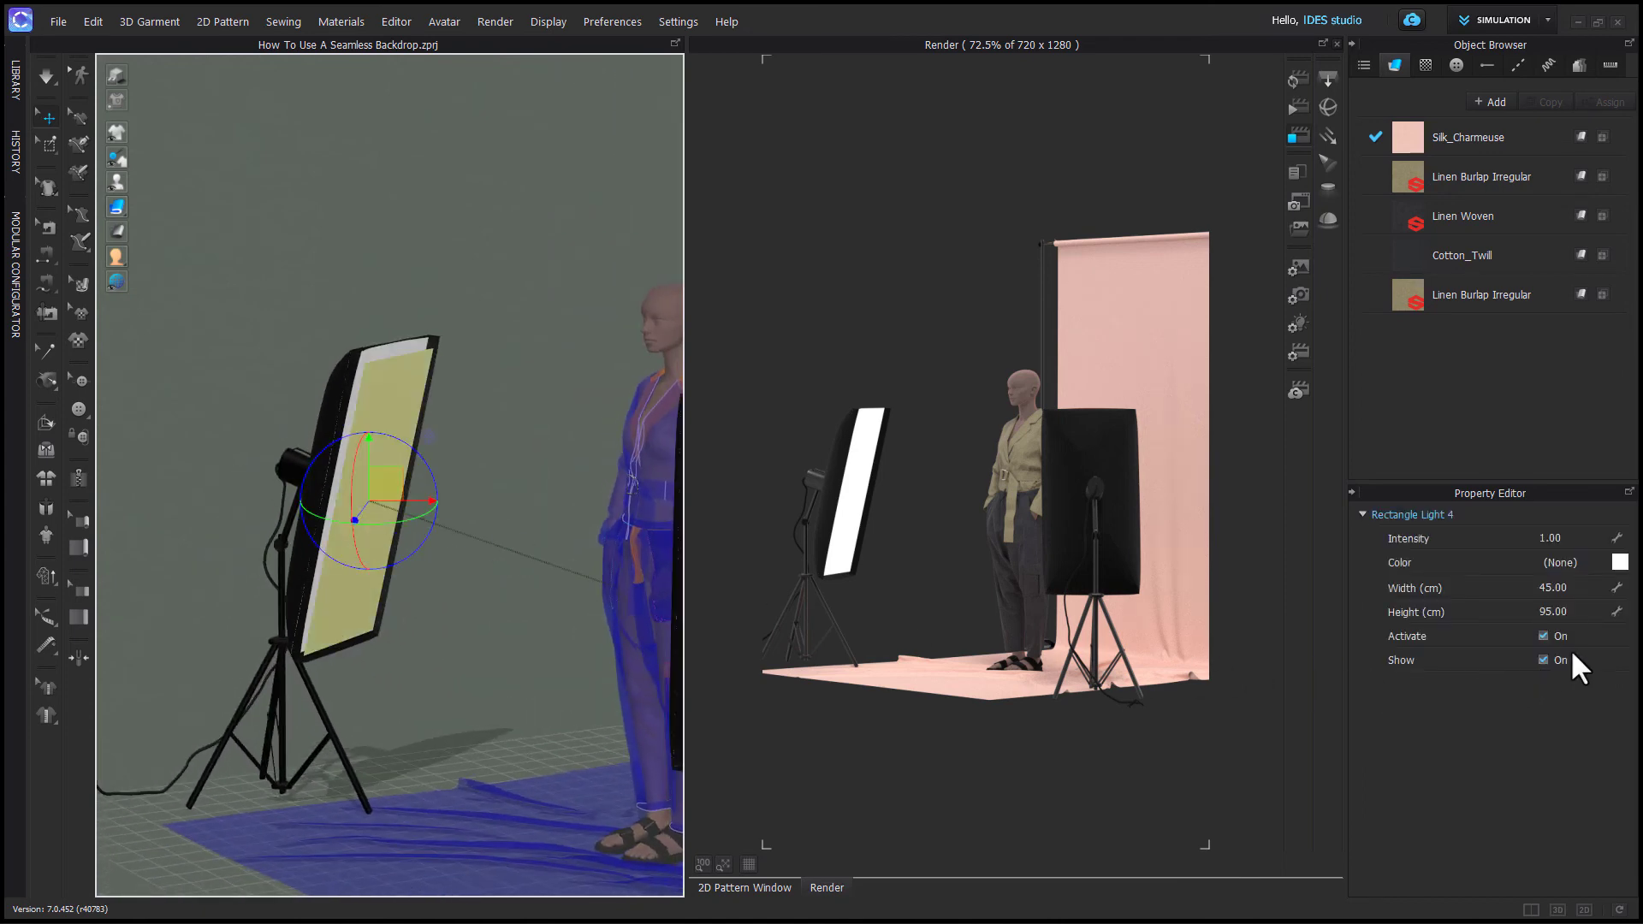
left_click(1542, 659)
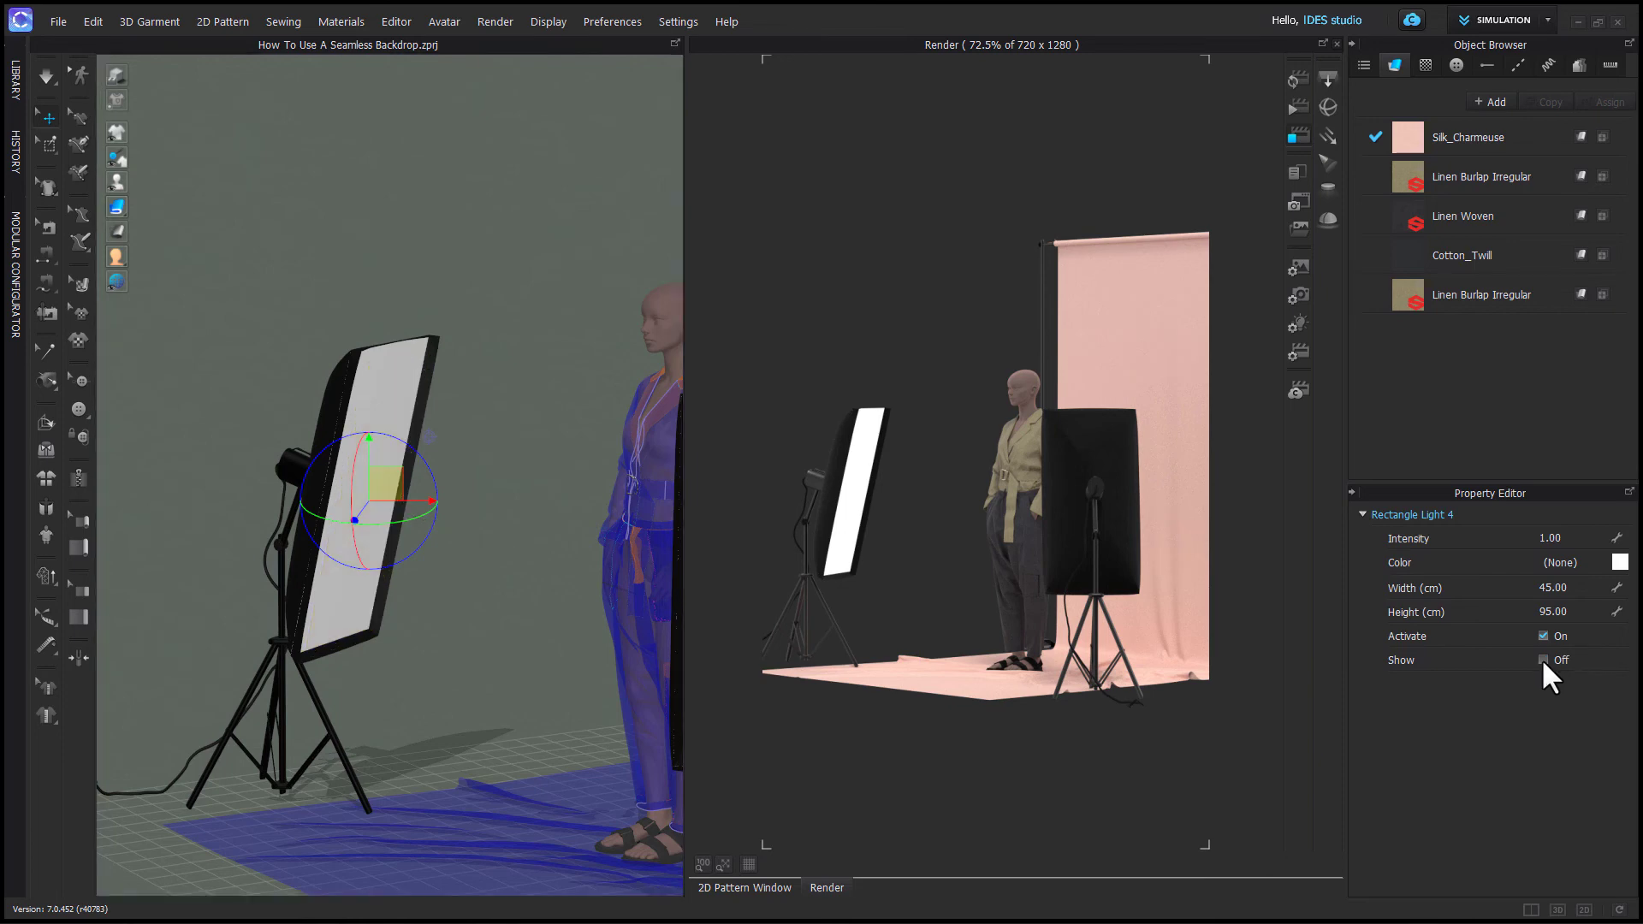
left_click(520, 578)
right_click_drag(469, 681, 587, 707)
scroll(569, 697, "up", 3)
scroll(569, 697, "down", 5)
middle_click_drag(586, 708, 451, 699)
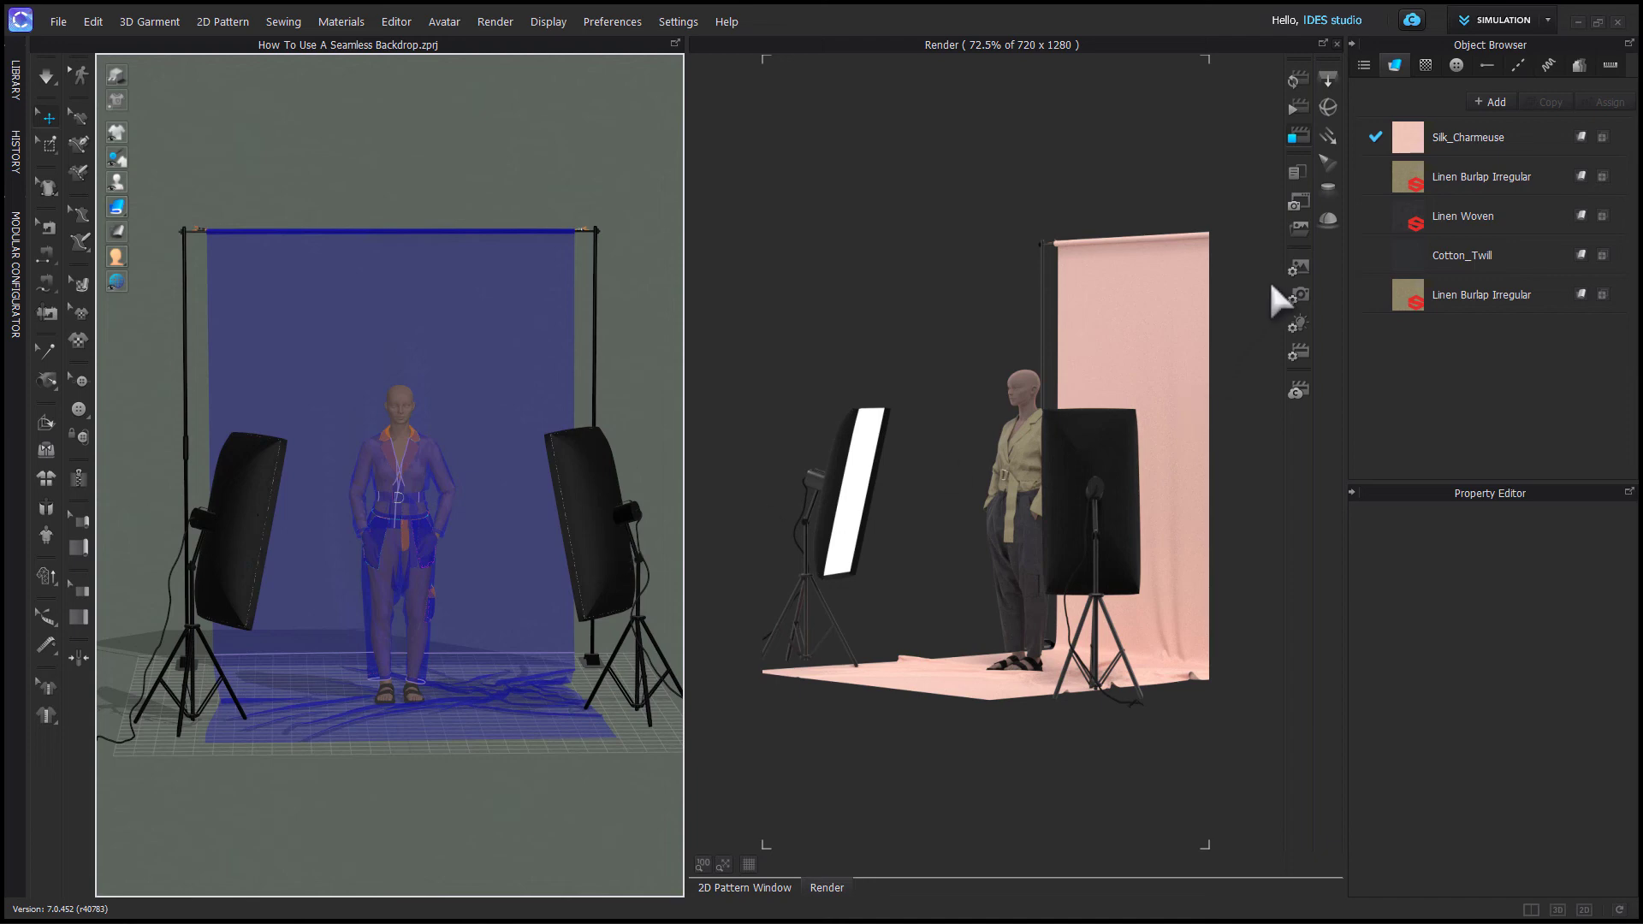
- Open the scene light settings and set Rectangle Light 4's intensity to 5
left_click(1297, 324)
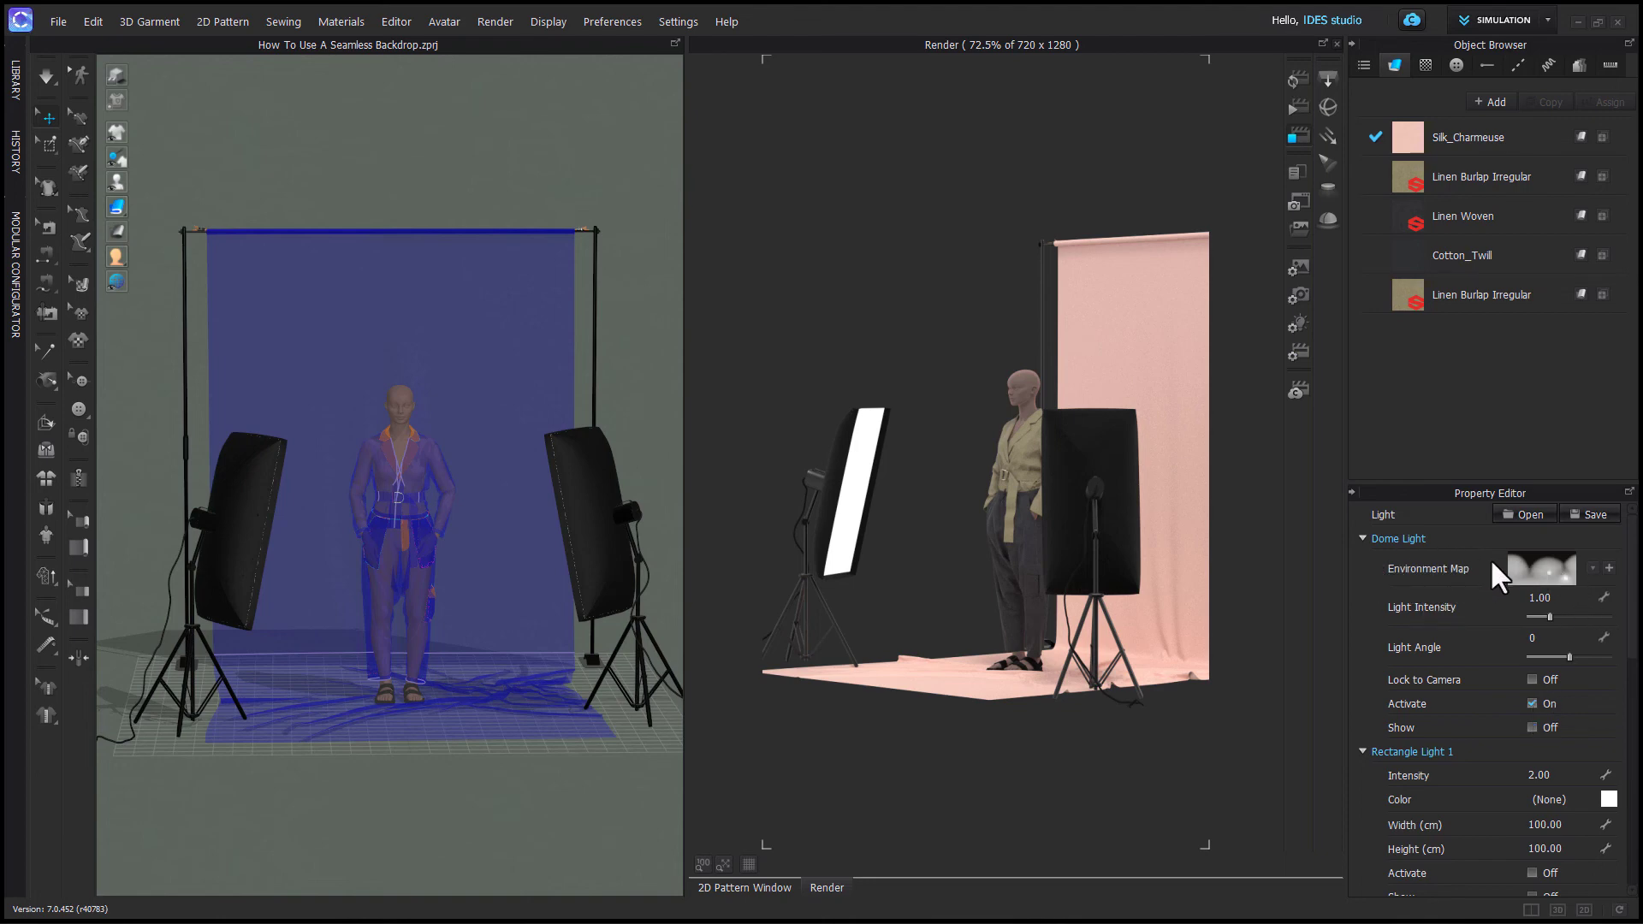
left_click(1298, 106)
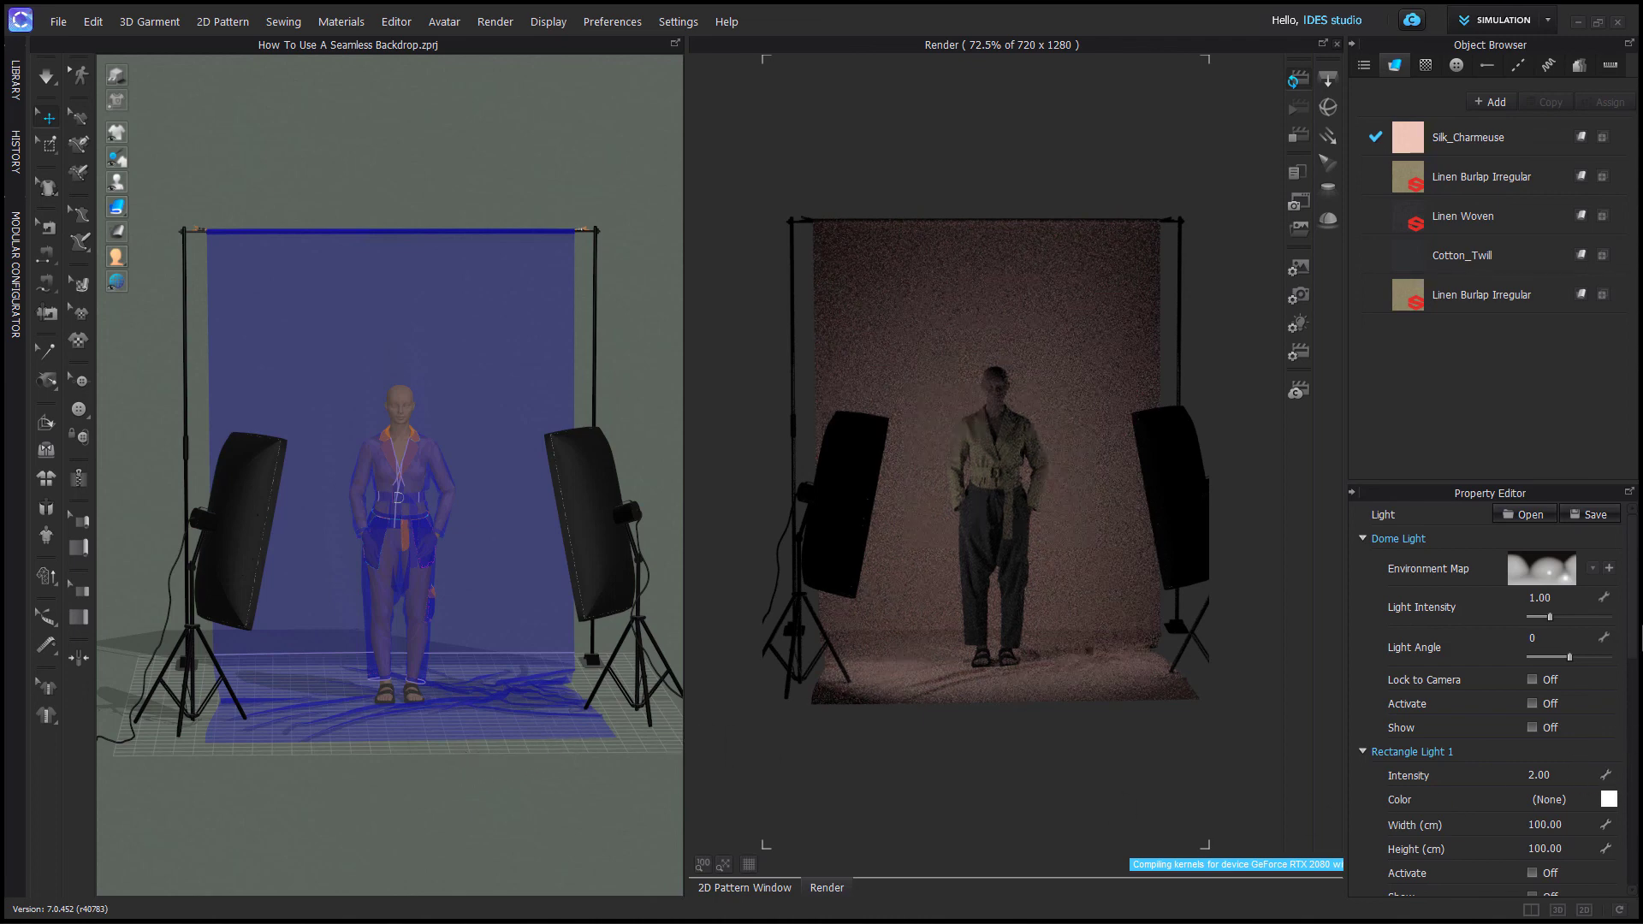
left_click_drag(1632, 634, 1640, 864)
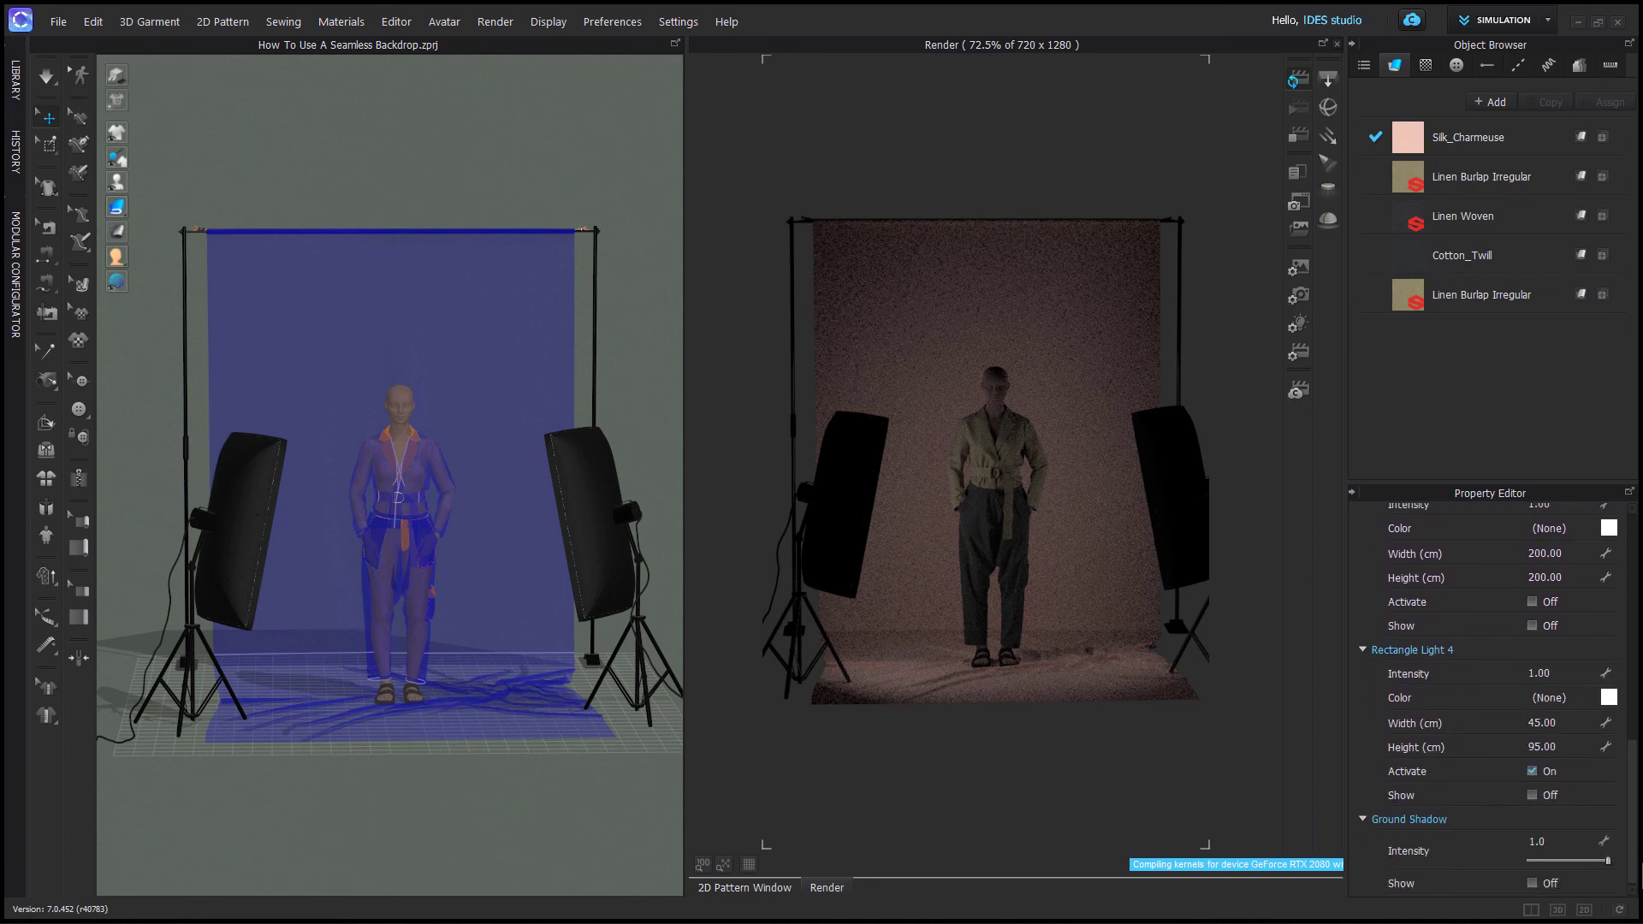
left_click(1555, 673)
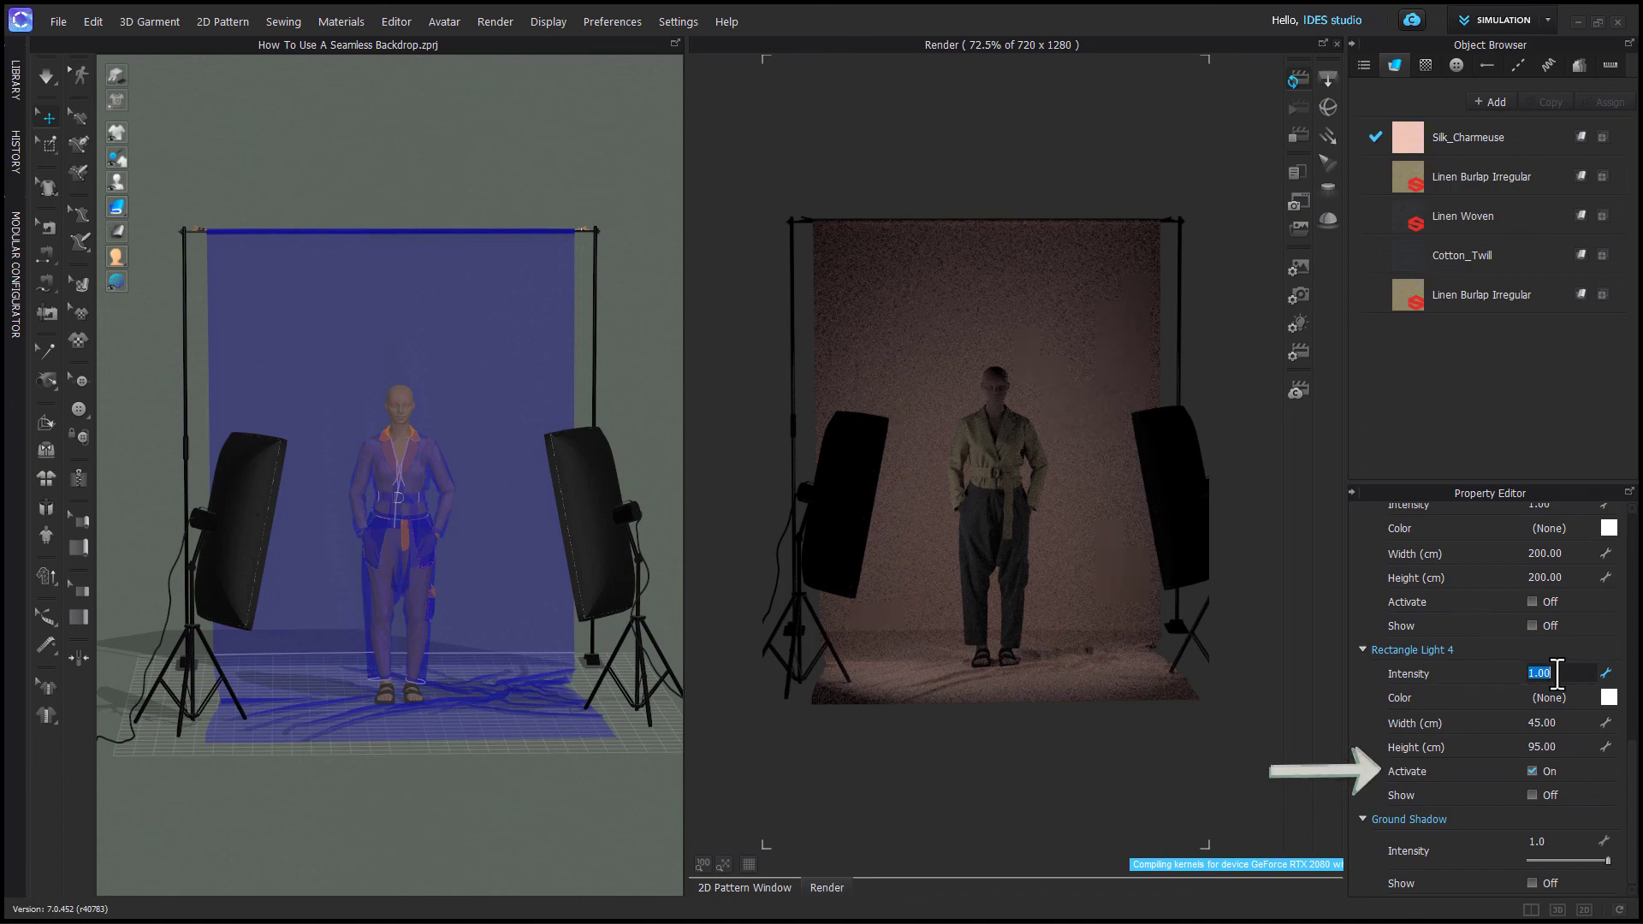
type("5")
key("Return")
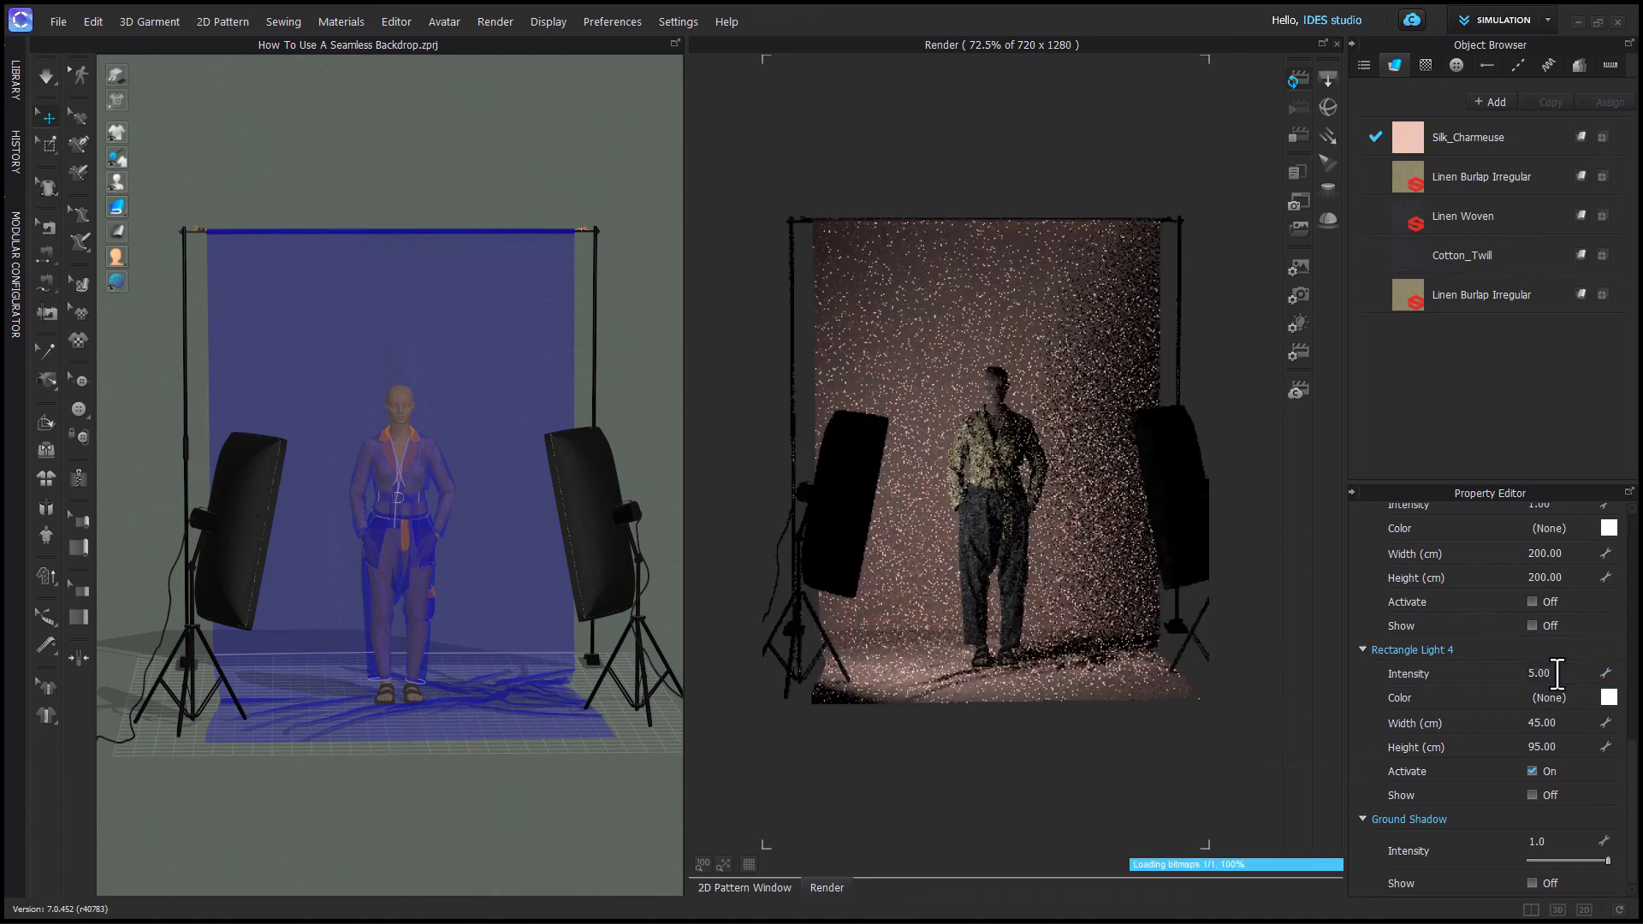
- Turn on Rectangle Light 4's visibility in the 3D scene
right_click_drag(488, 808, 421, 781)
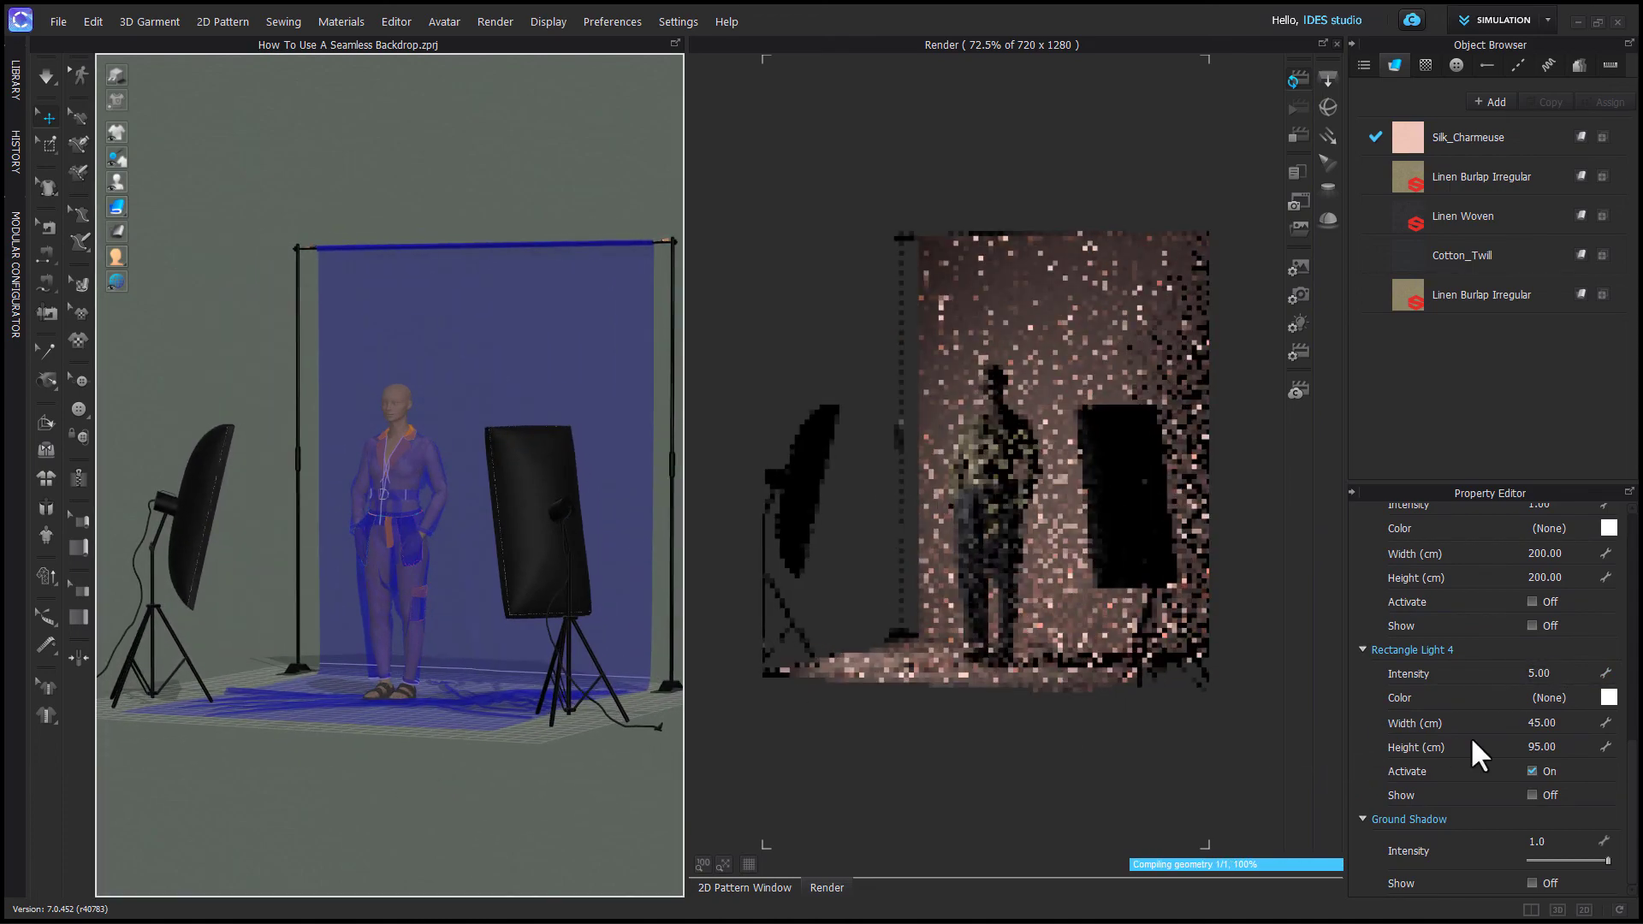
left_click(1531, 795)
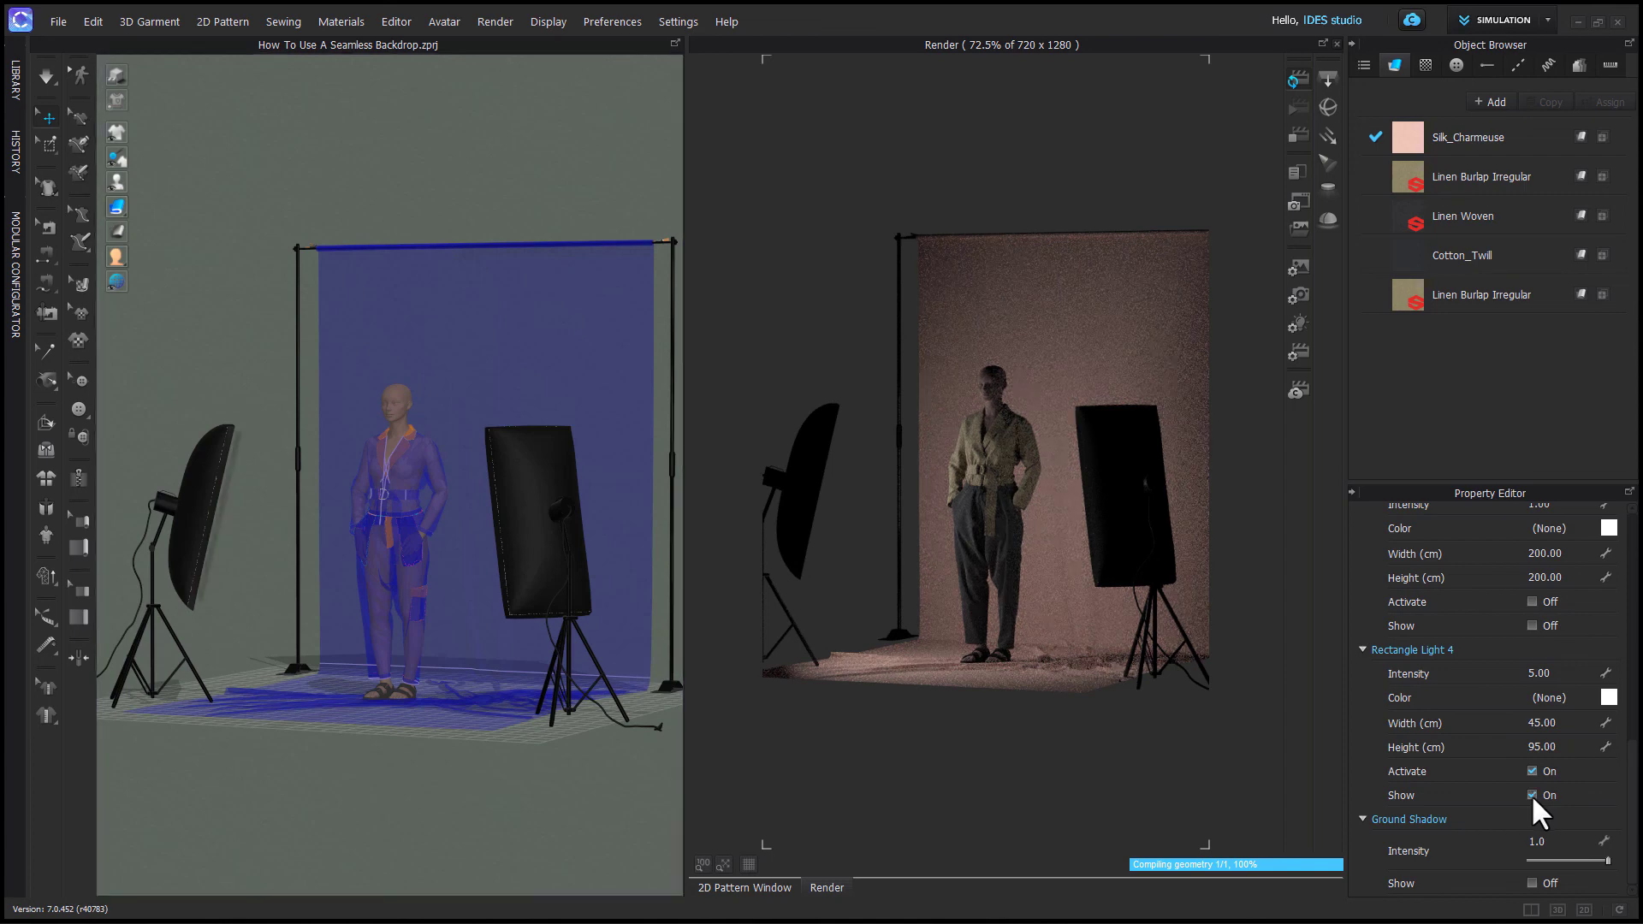
- Select the rectangle light beside the left softbox, rotate it slightly, and turn its visibility back off
scroll(212, 646, "up", 3)
scroll(211, 646, "up", 1)
middle_click_drag(248, 638, 400, 630)
right_click_drag(406, 651, 371, 651)
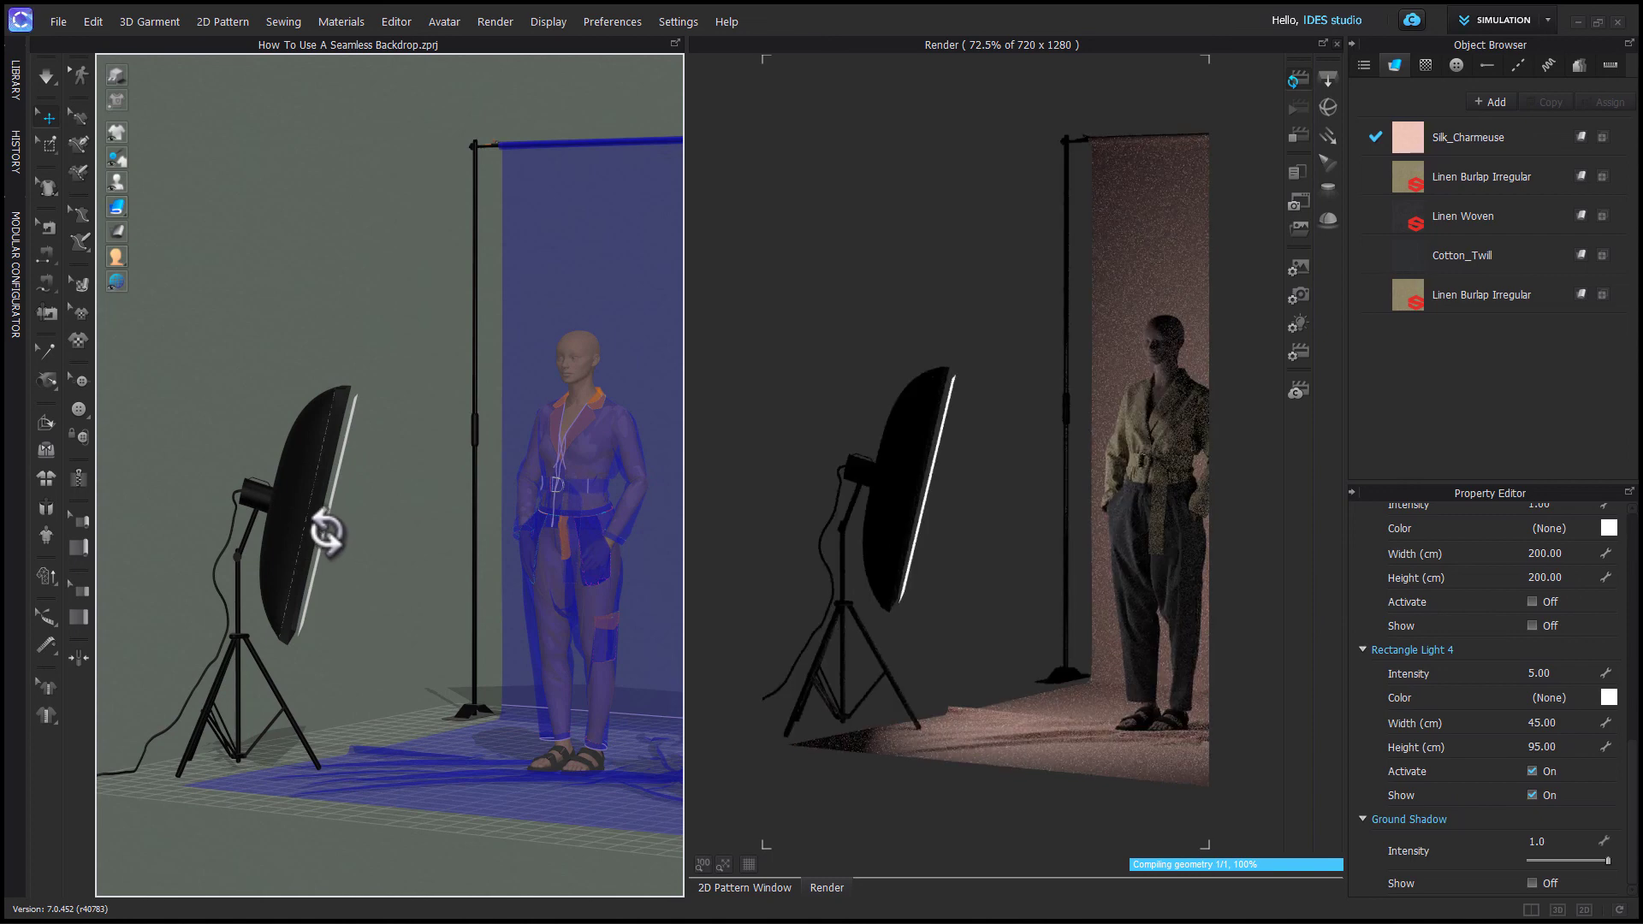
left_click(329, 533)
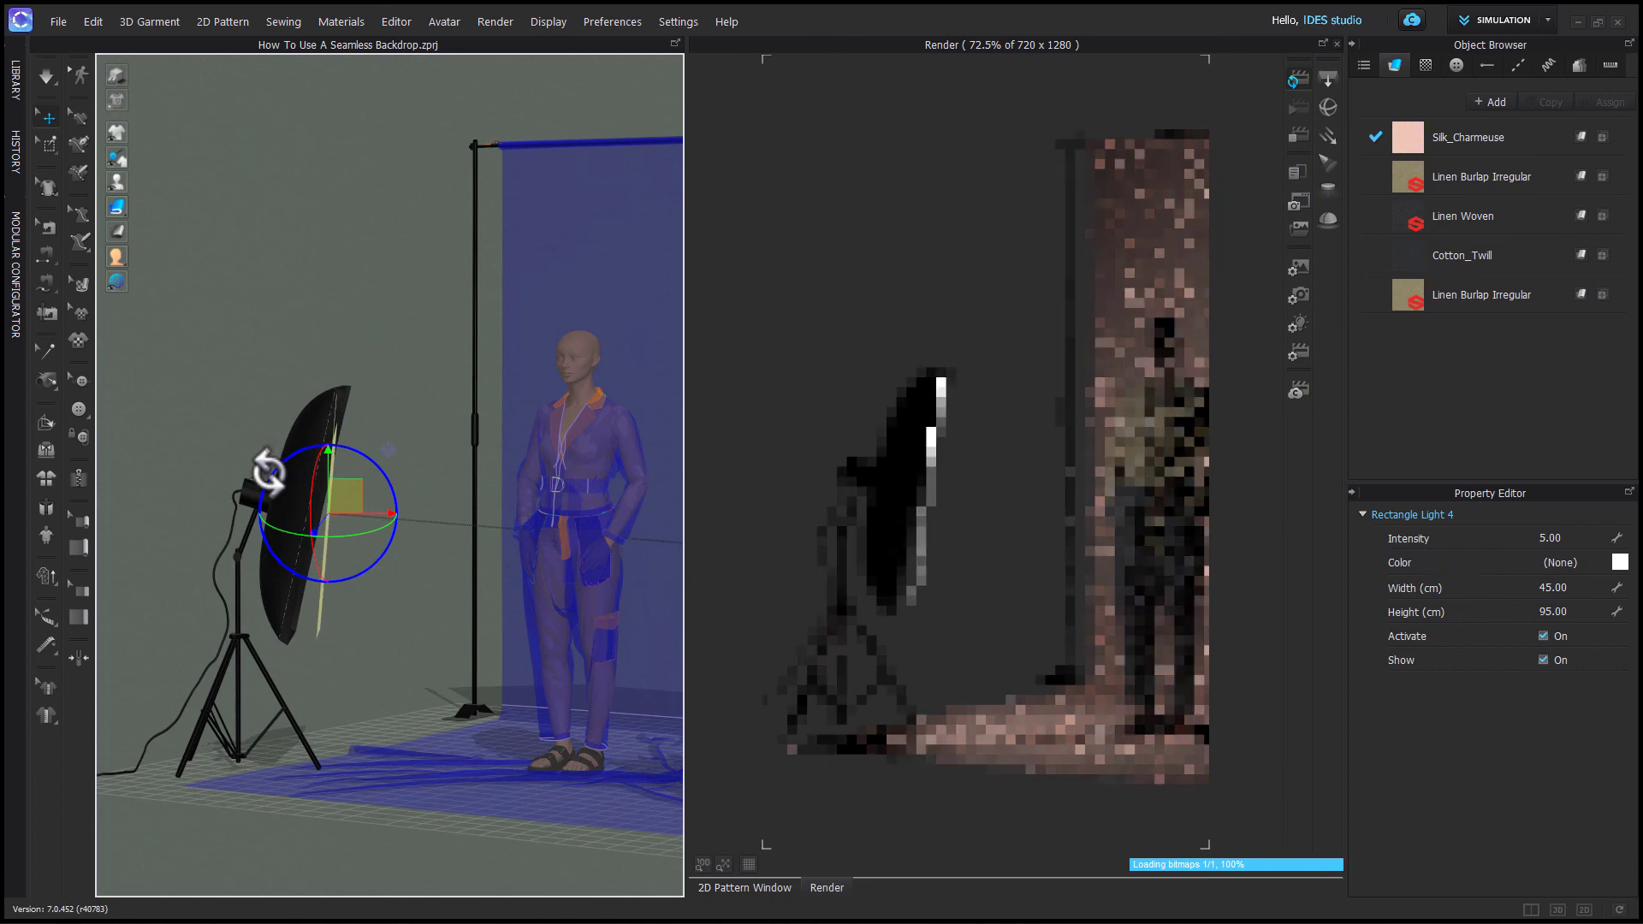
left_click_drag(367, 513, 375, 518)
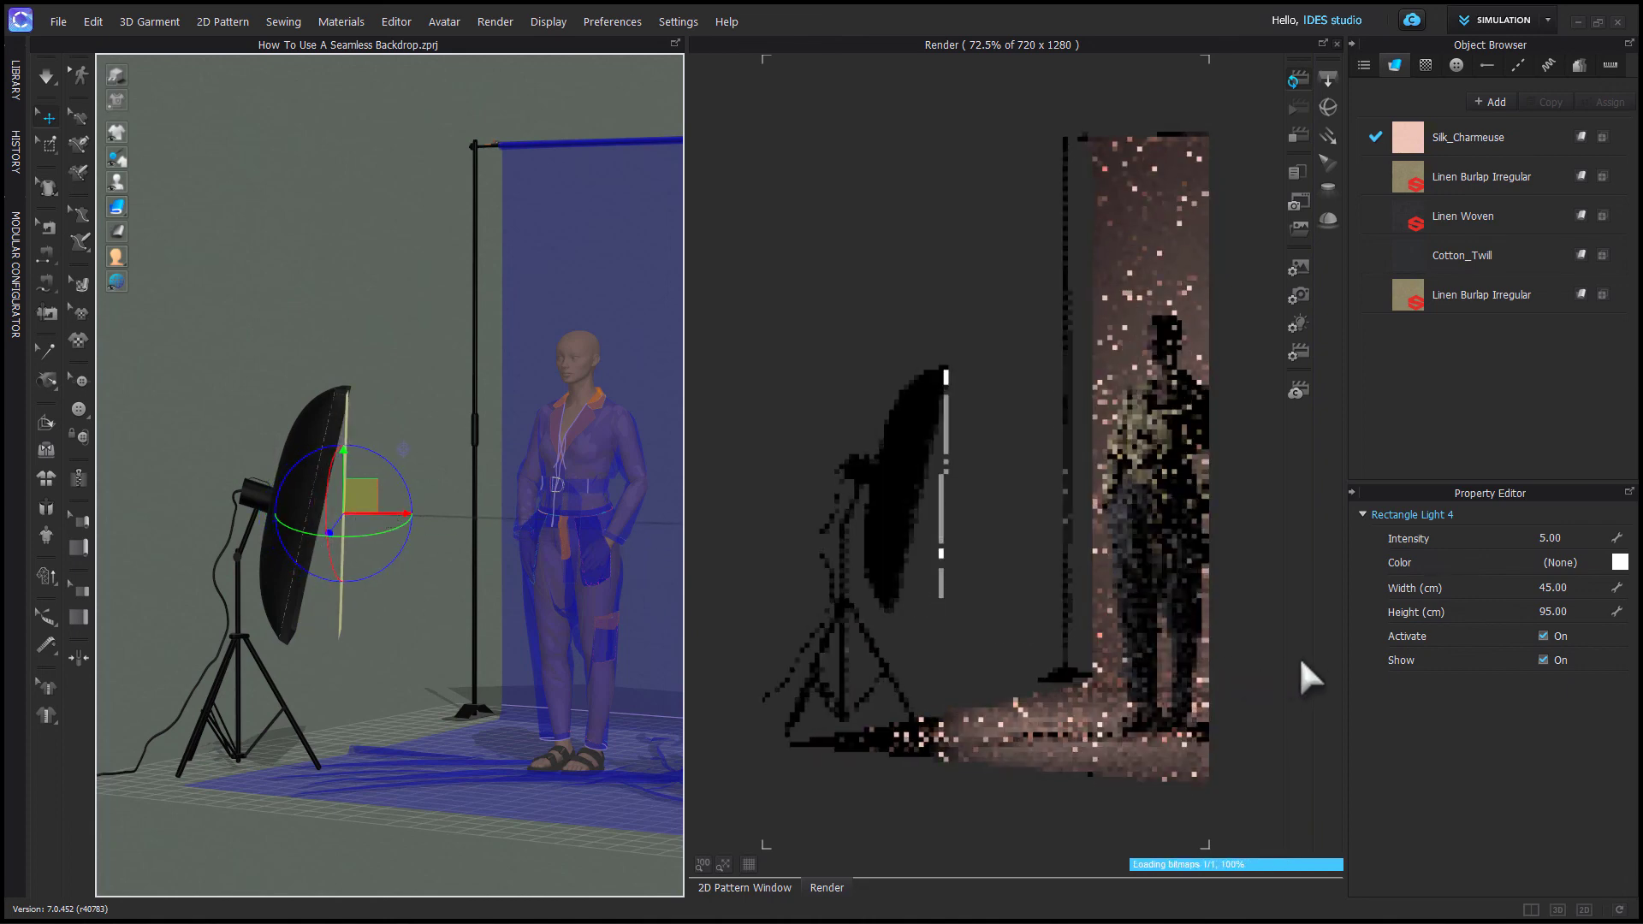
left_click(1542, 659)
left_click(445, 521)
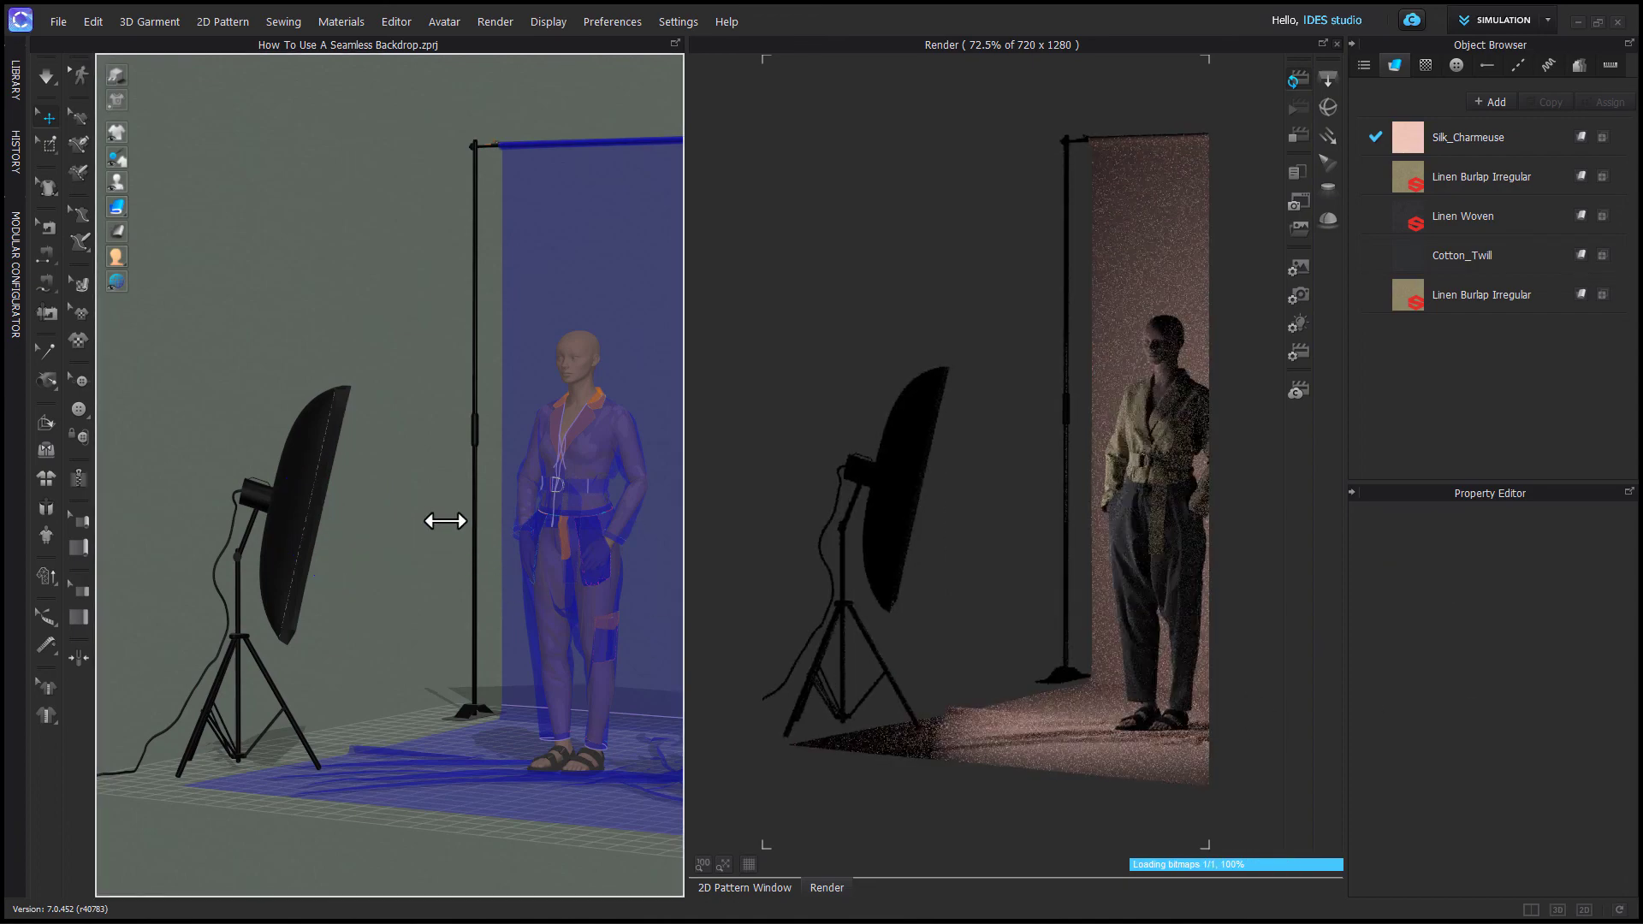
- Move the light by the right softbox slightly inward toward the avatar in top view
key("2")
scroll(339, 667, "down", 2)
scroll(339, 667, "down", 3)
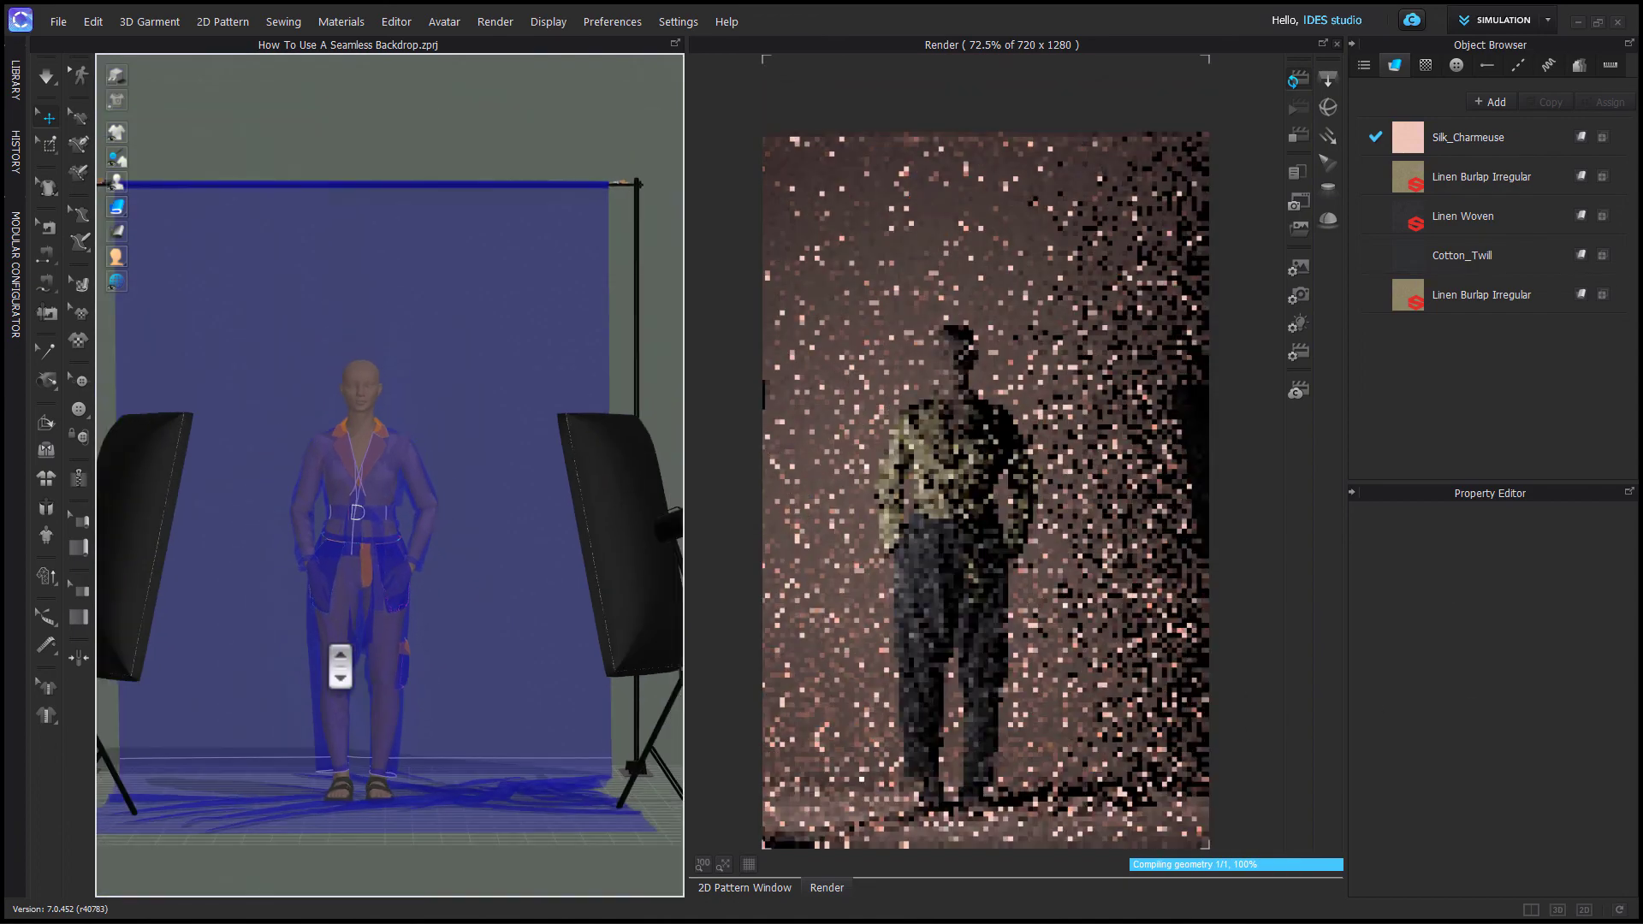
scroll(356, 801, "down", 1)
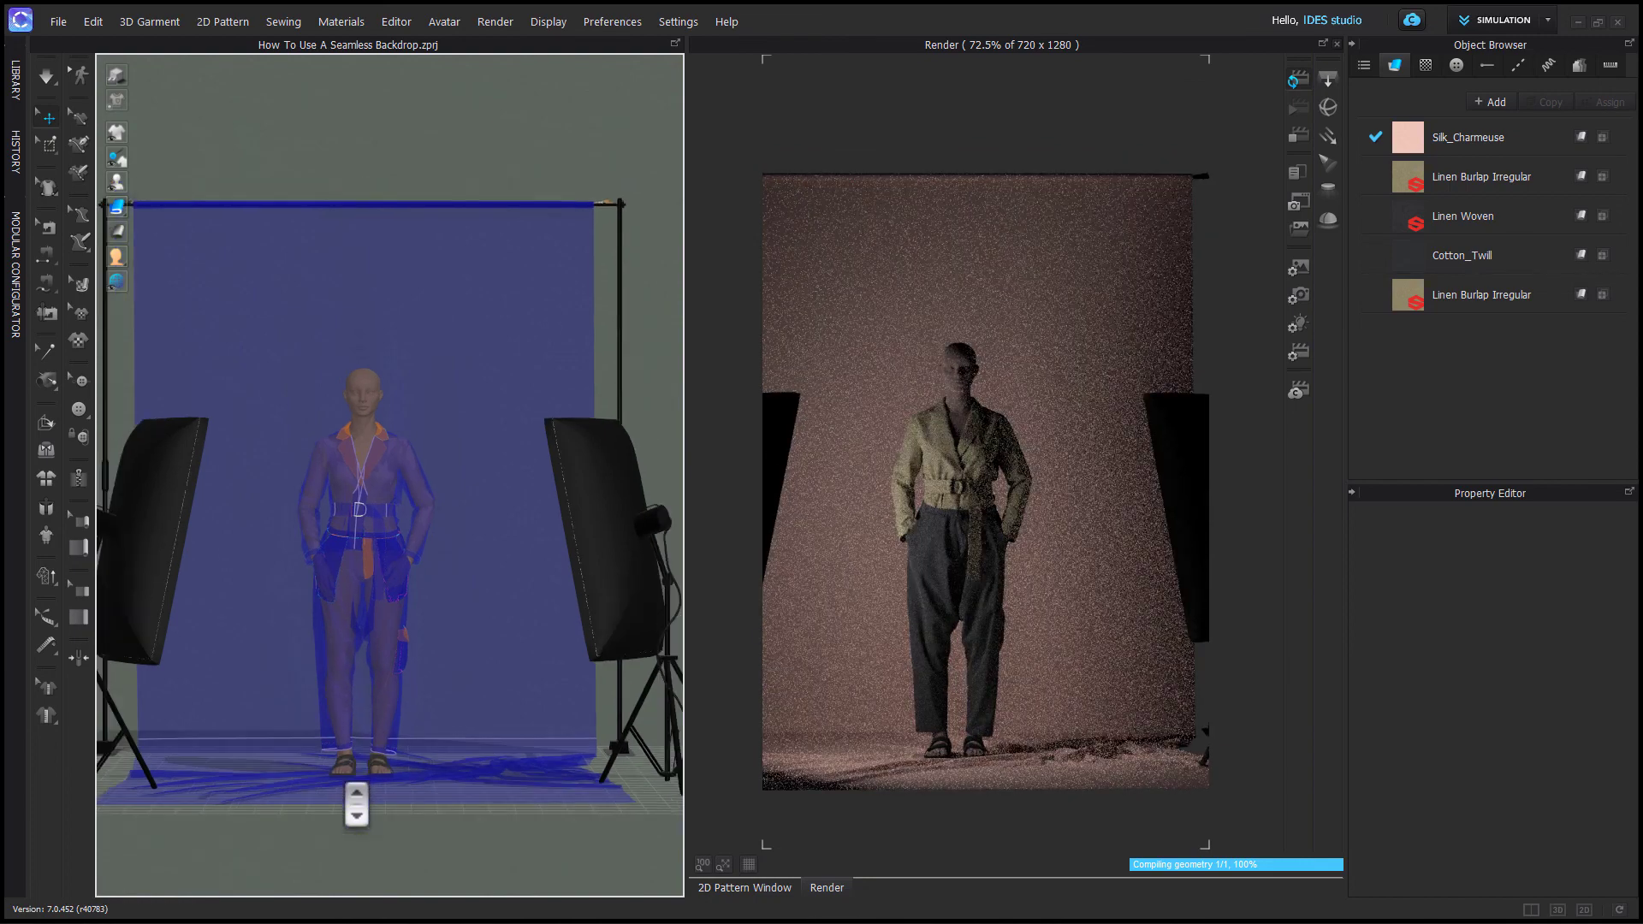
middle_click_drag(353, 771, 389, 776)
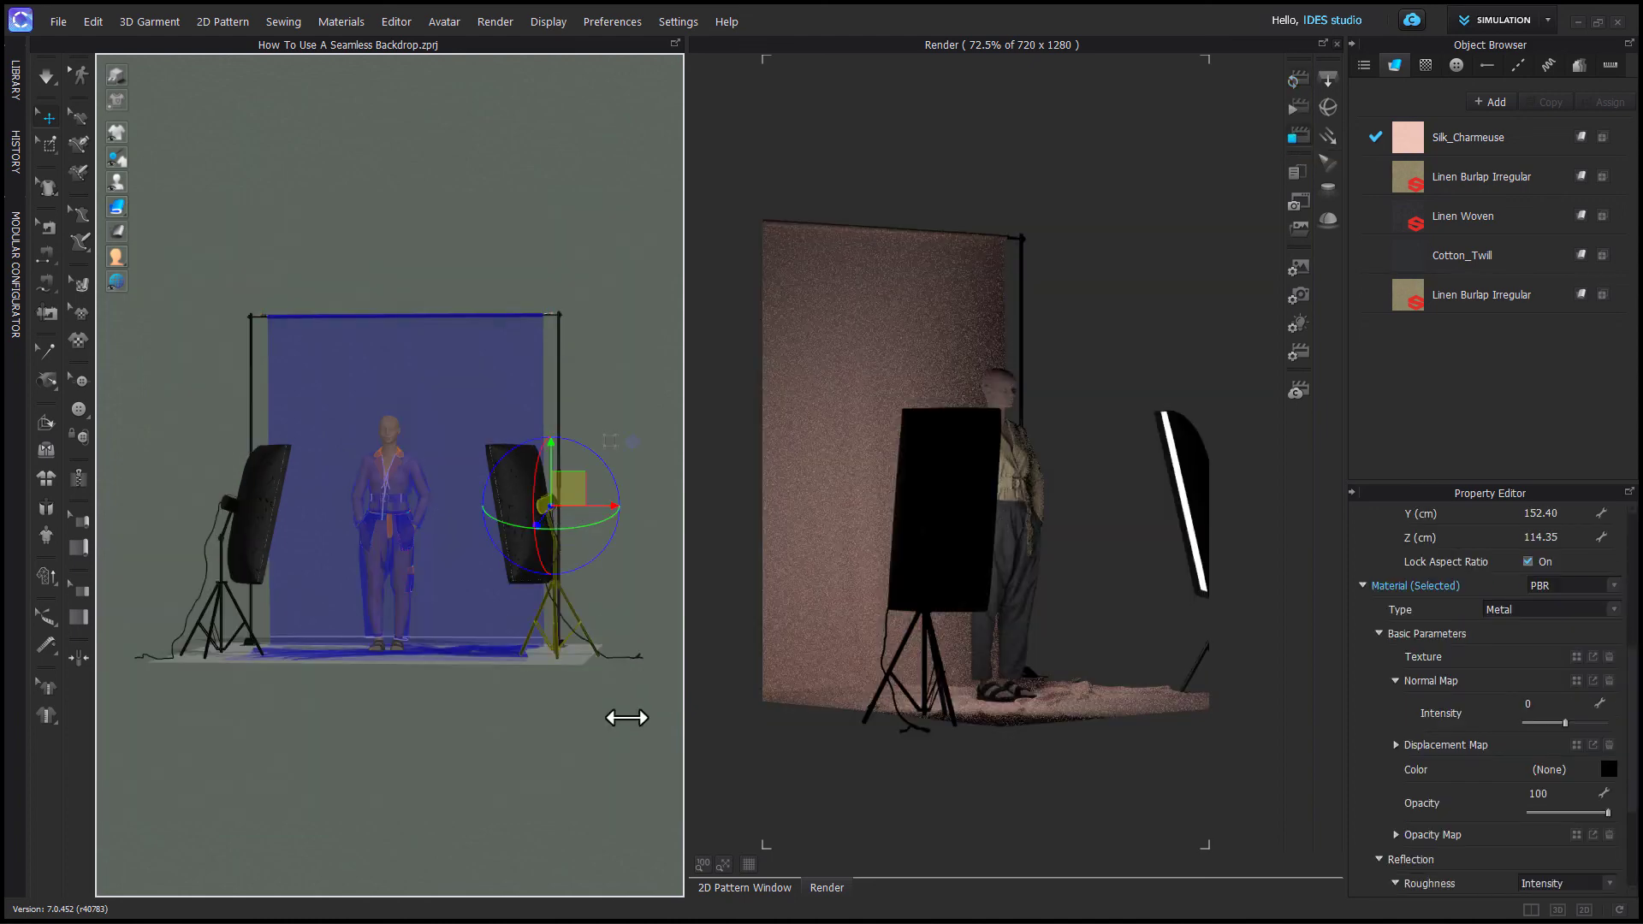
right_click_drag(650, 745, 629, 794)
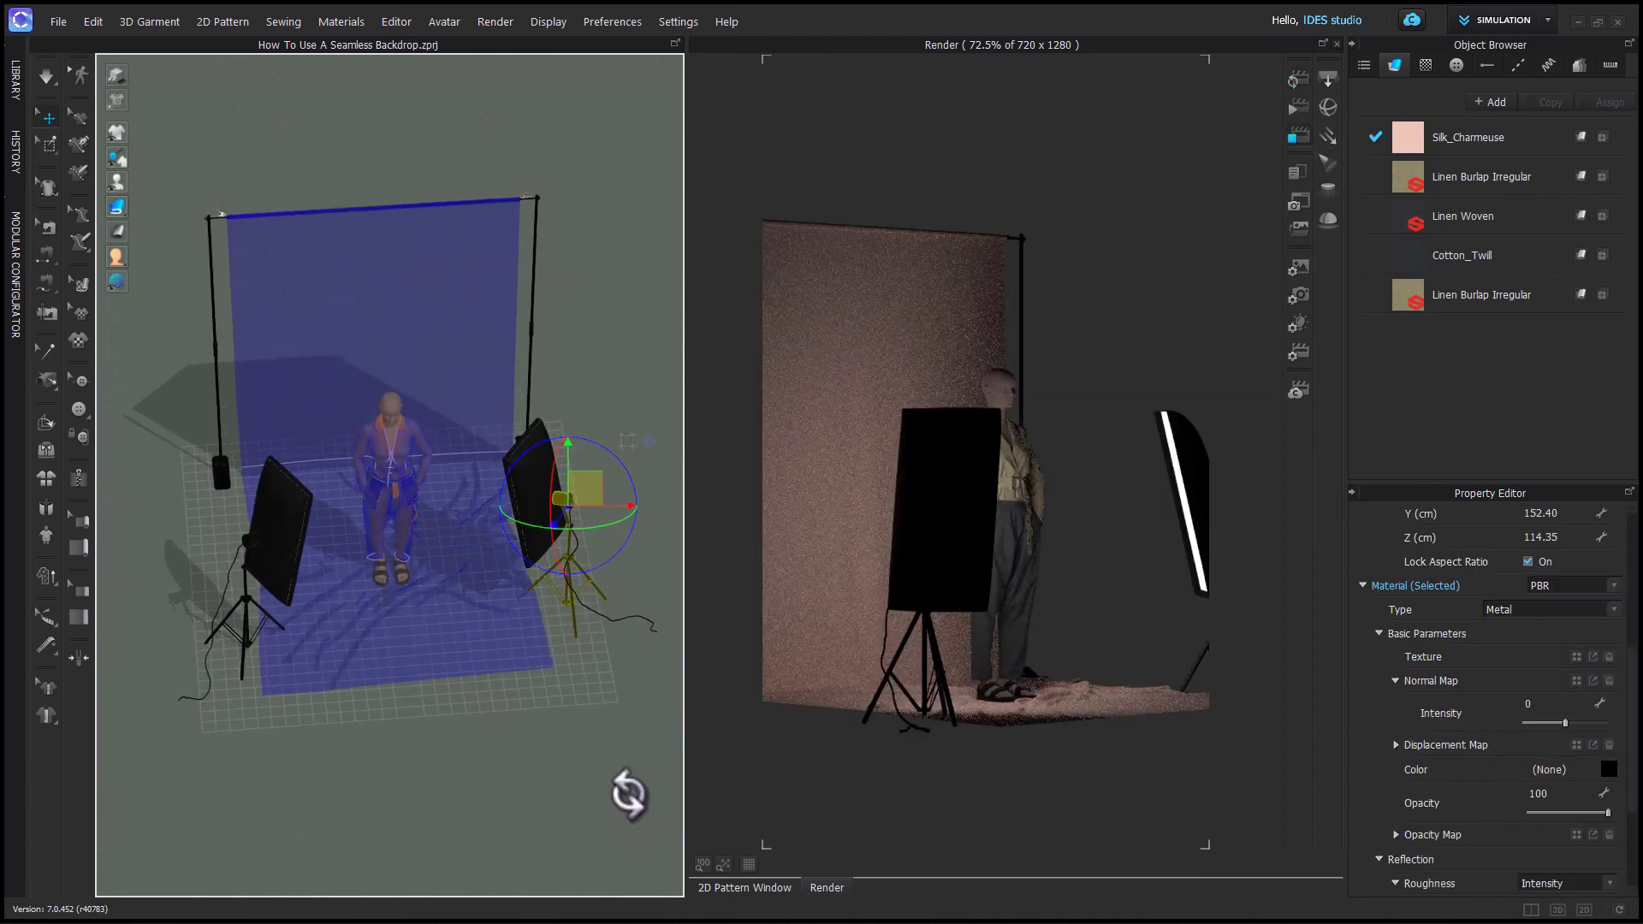
key("5")
scroll(565, 740, "down", 10)
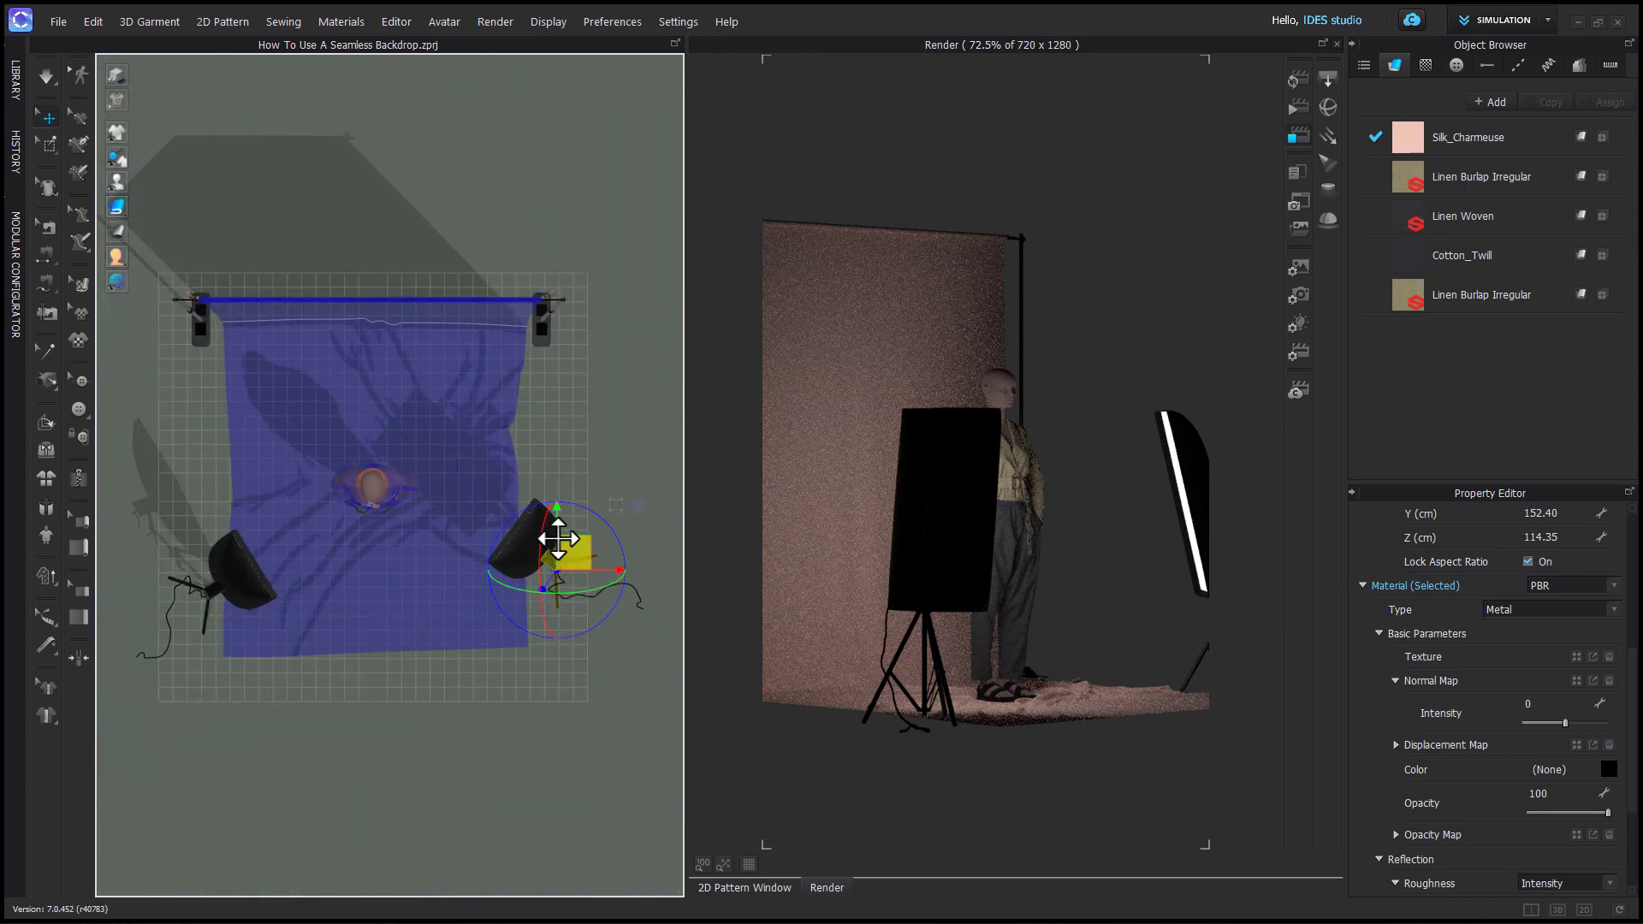
left_click_drag(558, 539, 482, 484)
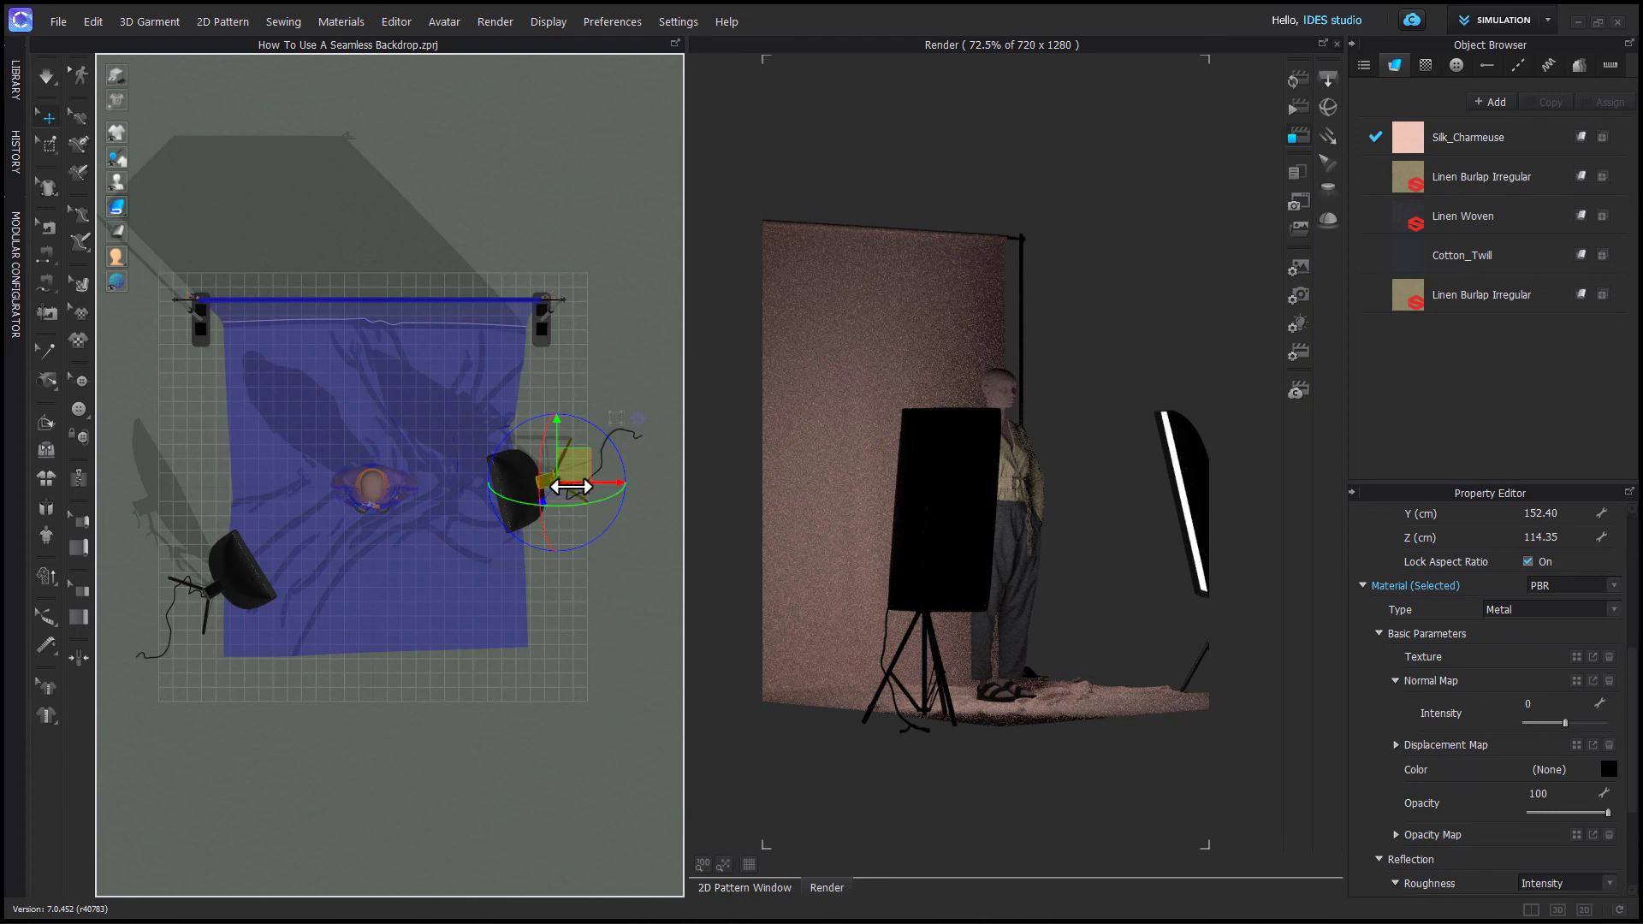
left_click_drag(582, 484, 592, 484)
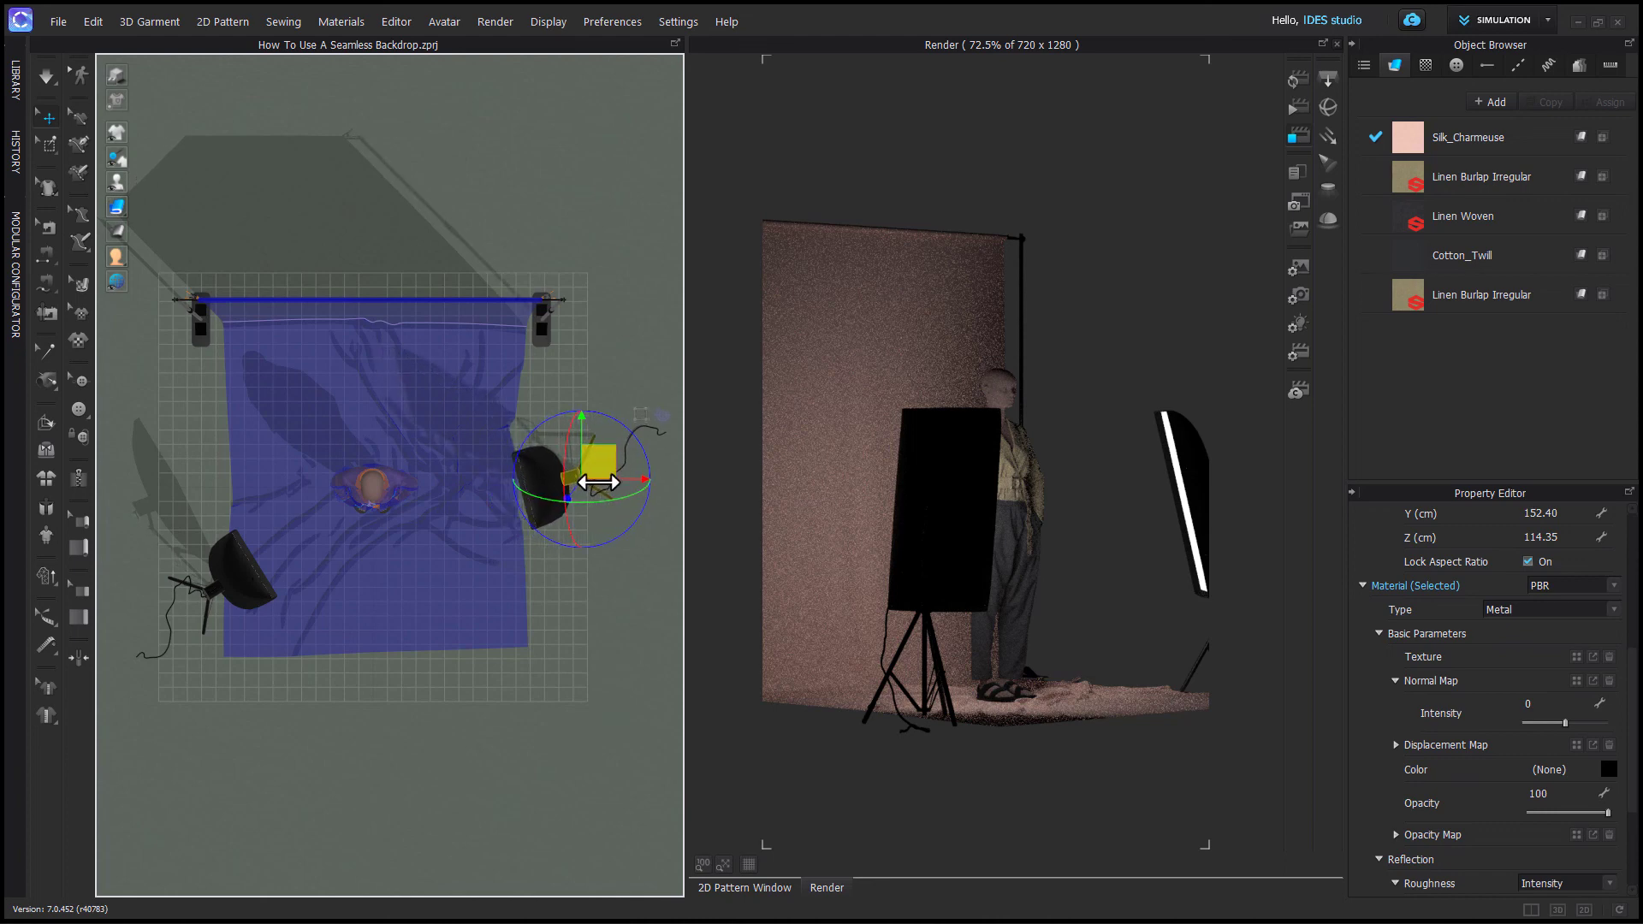
right_click_drag(539, 778, 547, 635)
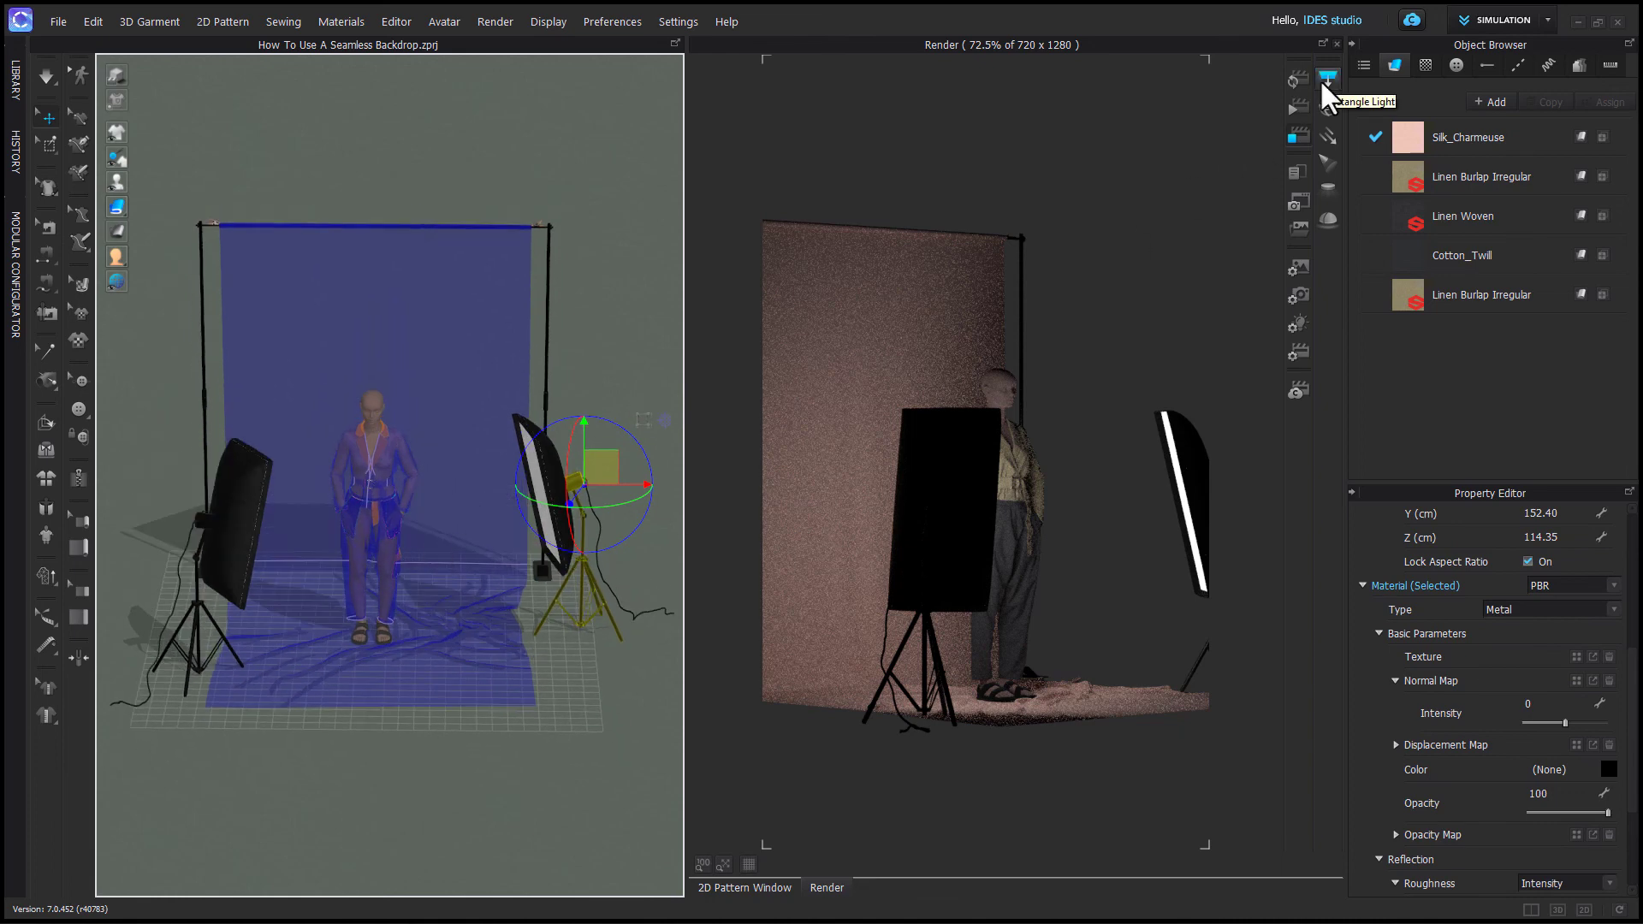
right_click_drag(520, 726, 517, 714)
scroll(517, 726, "up", 3)
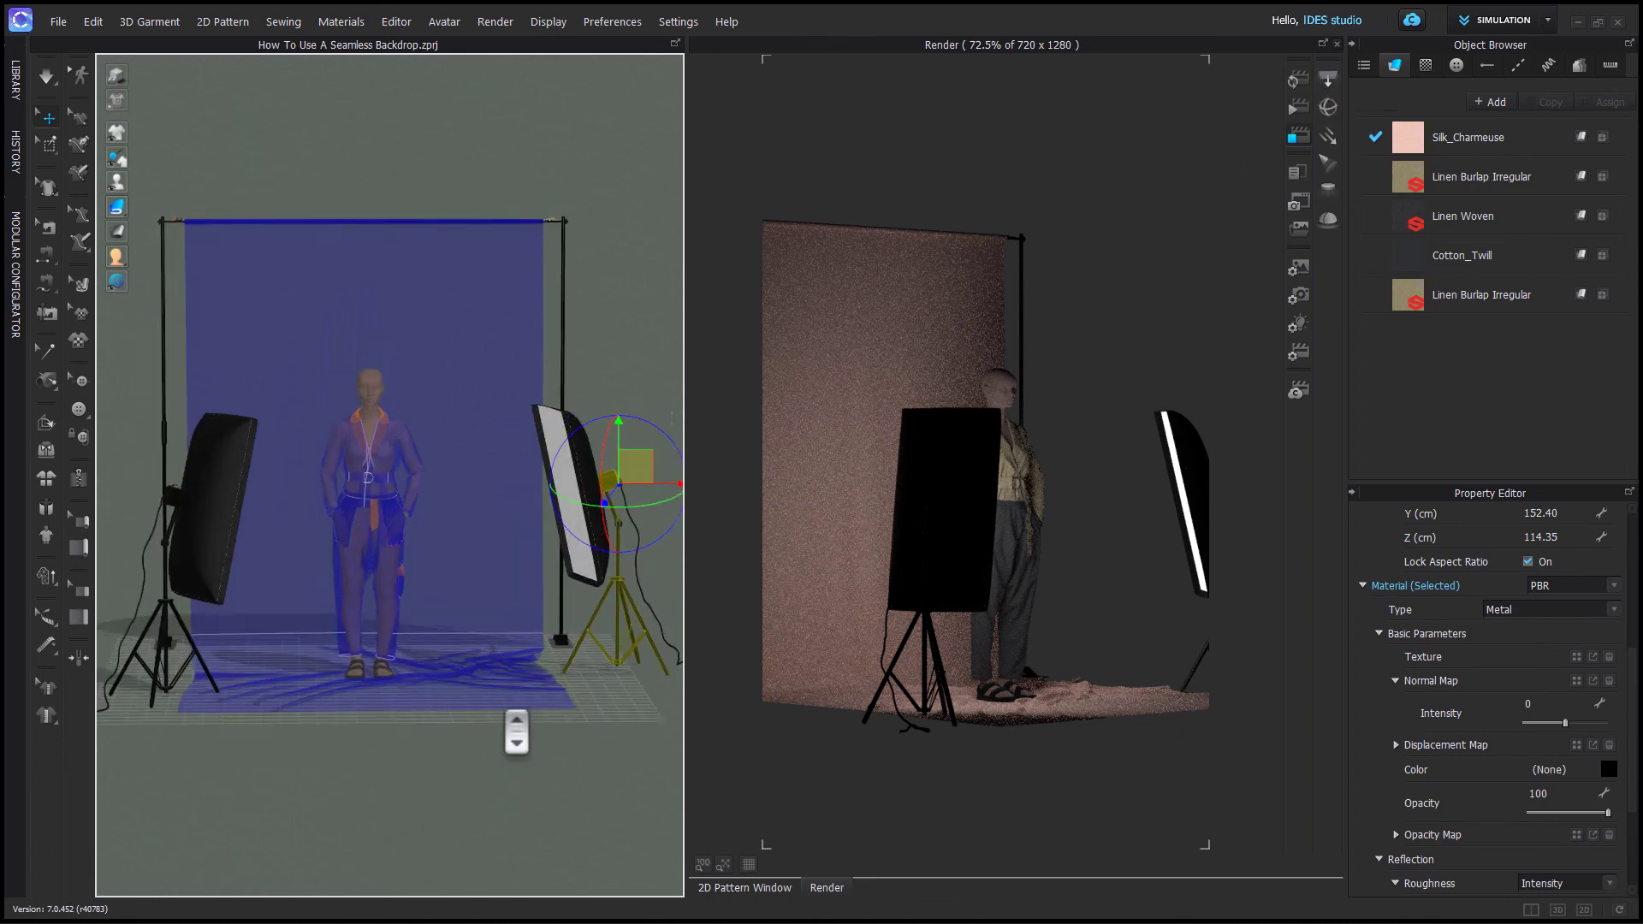
left_click(515, 741)
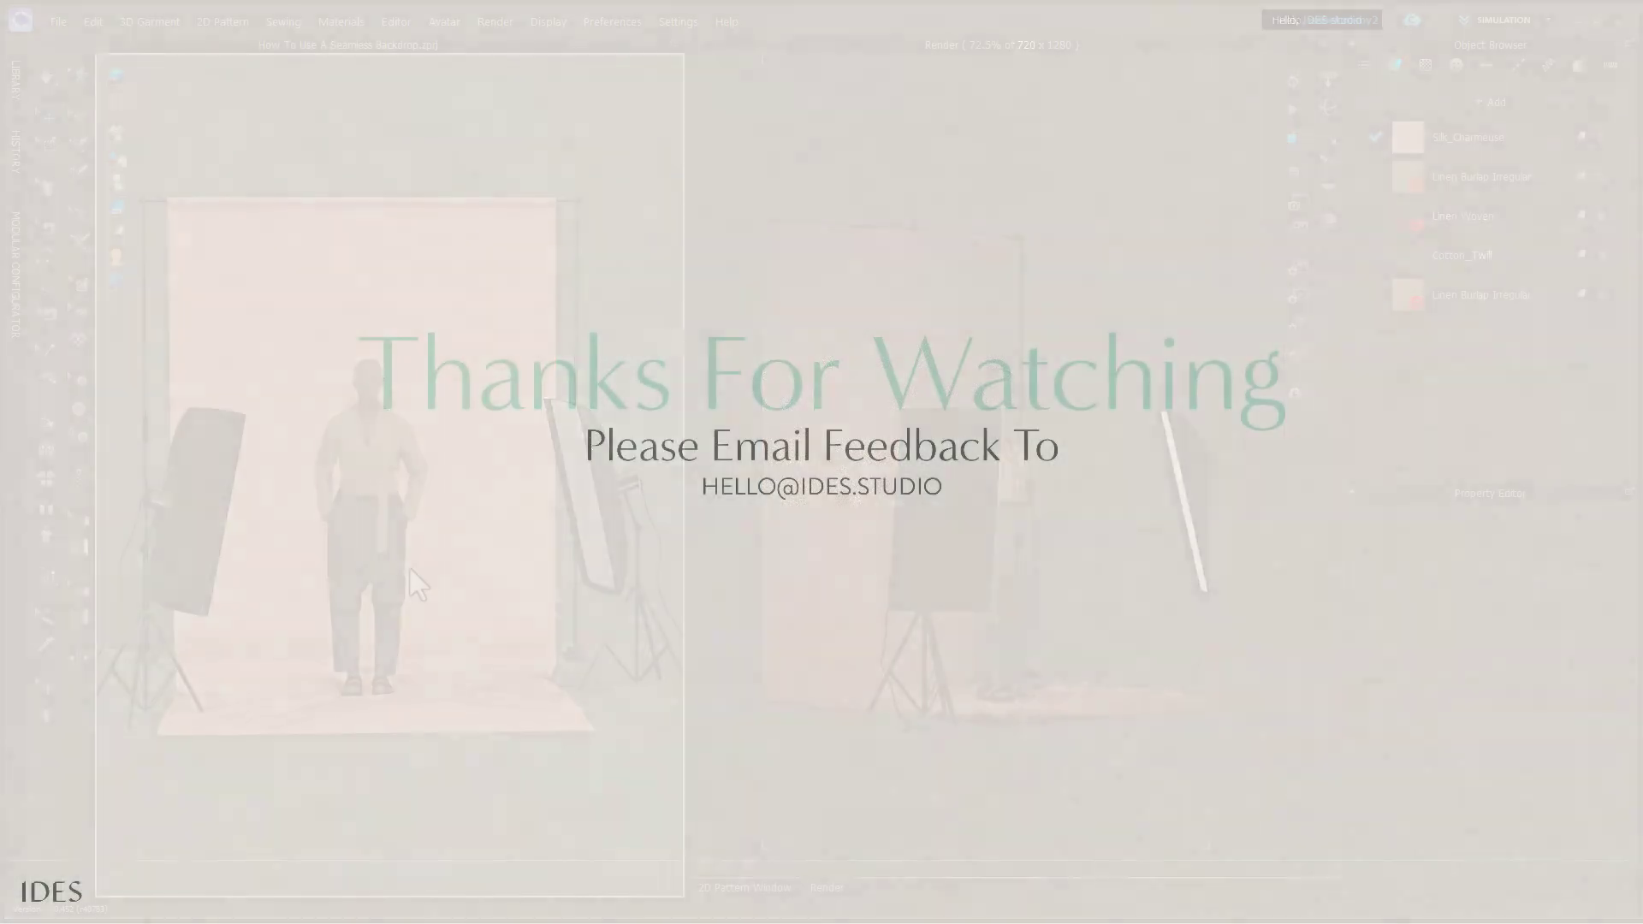